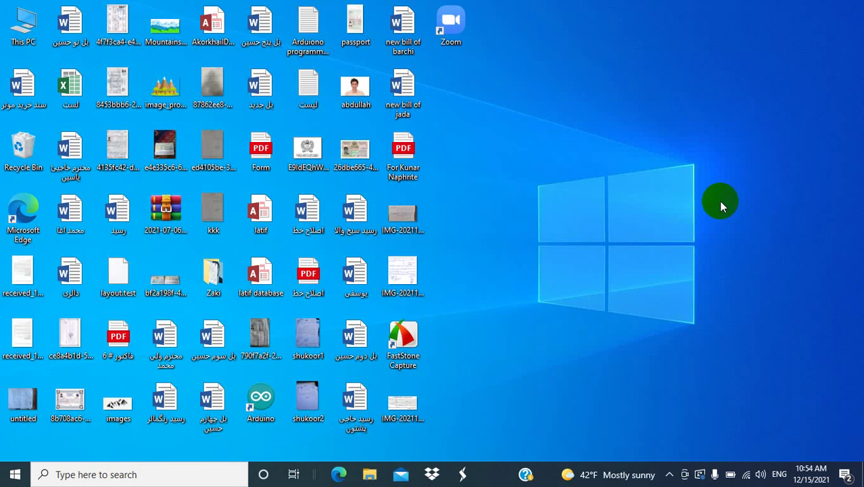
- Launch Word via the Run box with winword, dismiss the activation warning, and create a blank document
key(super+r)
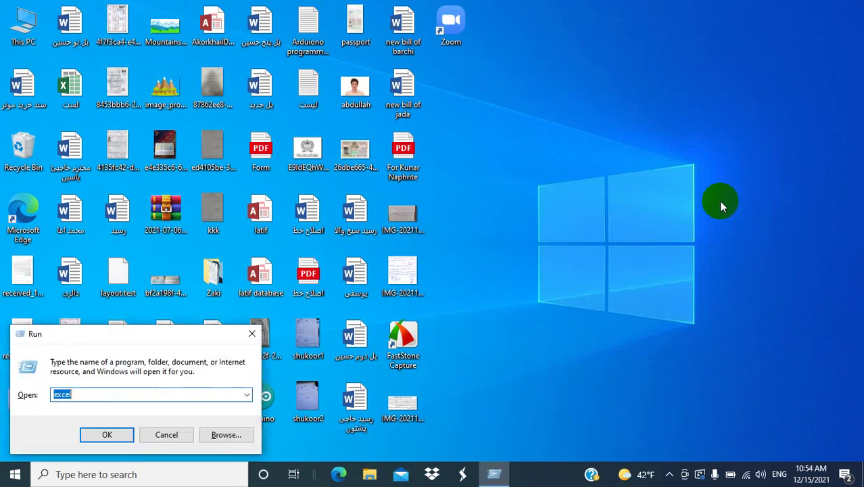
text(WIN)
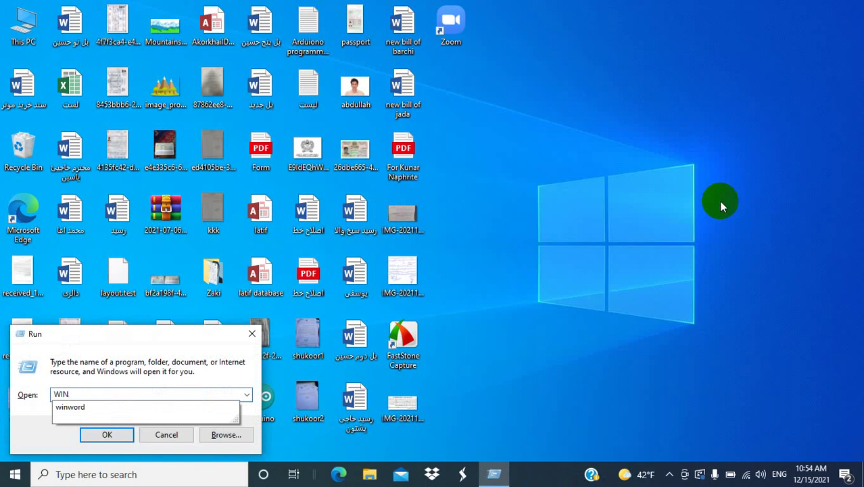
key(Down)
key(Return)
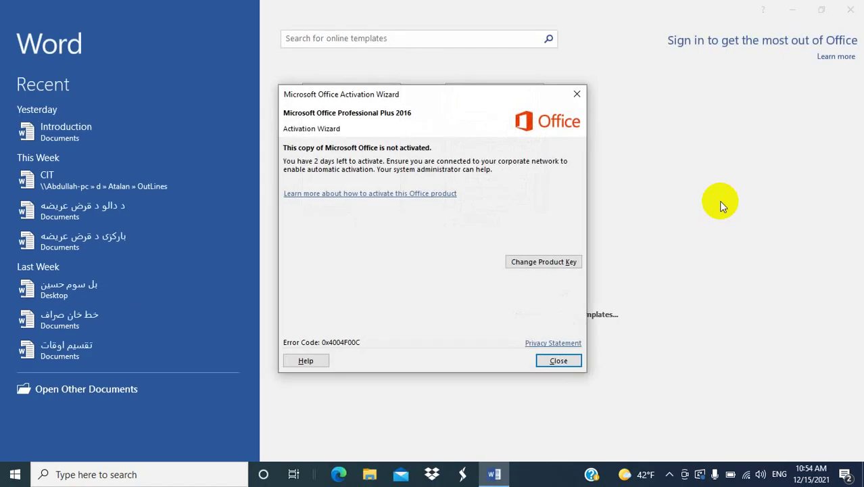
click(557, 360)
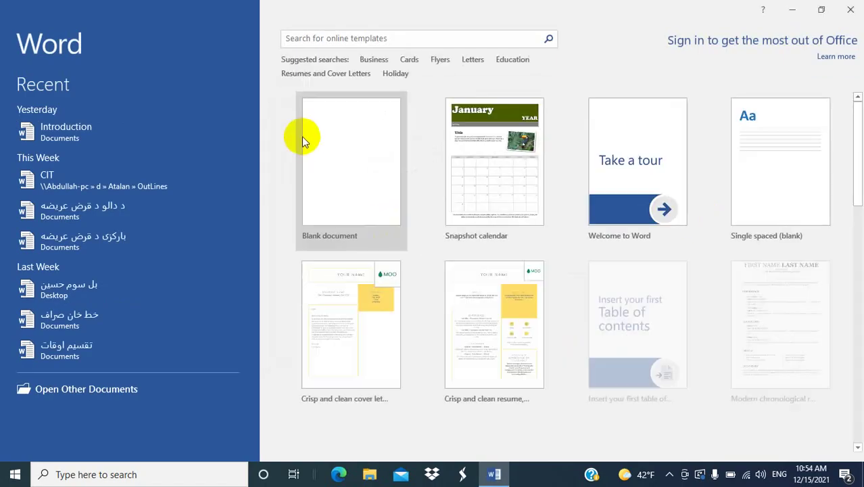
click(362, 143)
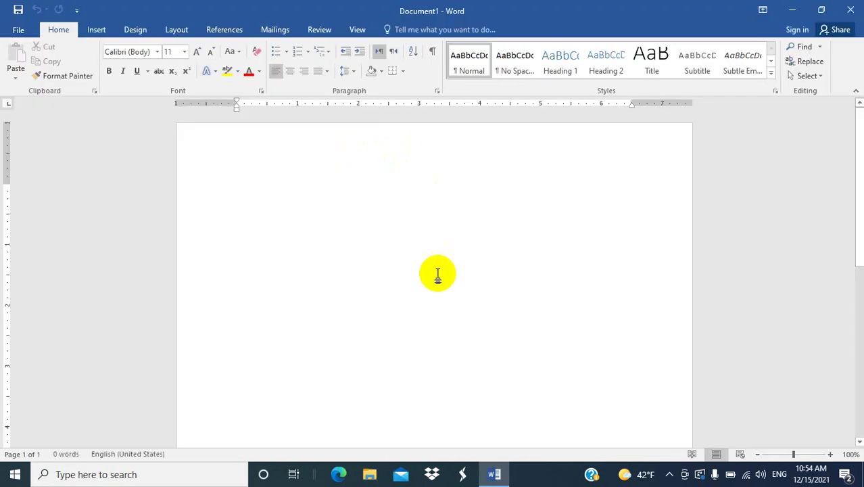
- Dismiss the firewall notification and open the invoice document from Word's recent files list
click(17, 32)
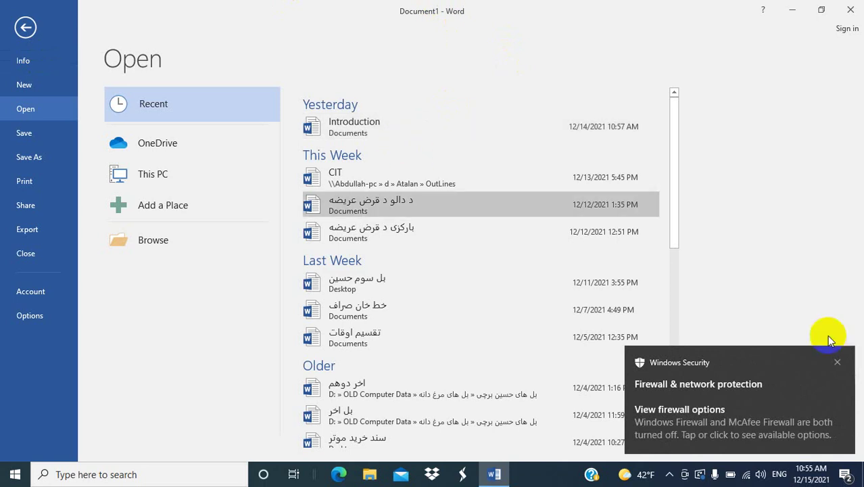
click(837, 363)
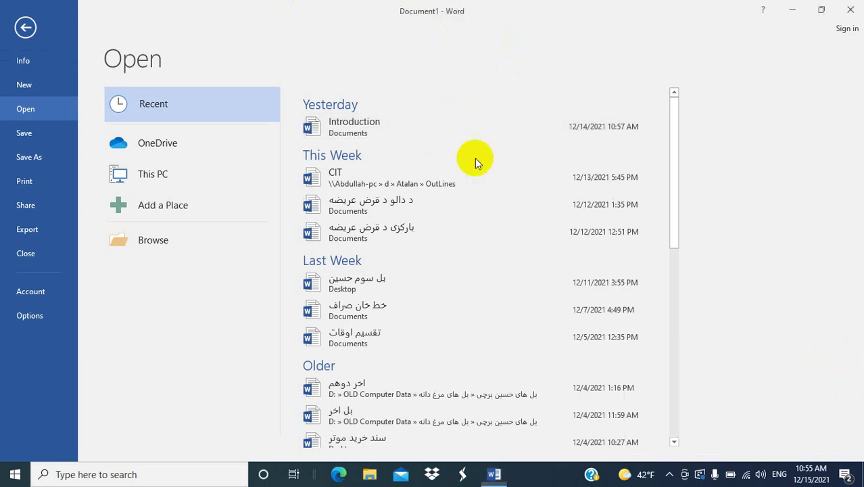
click(20, 27)
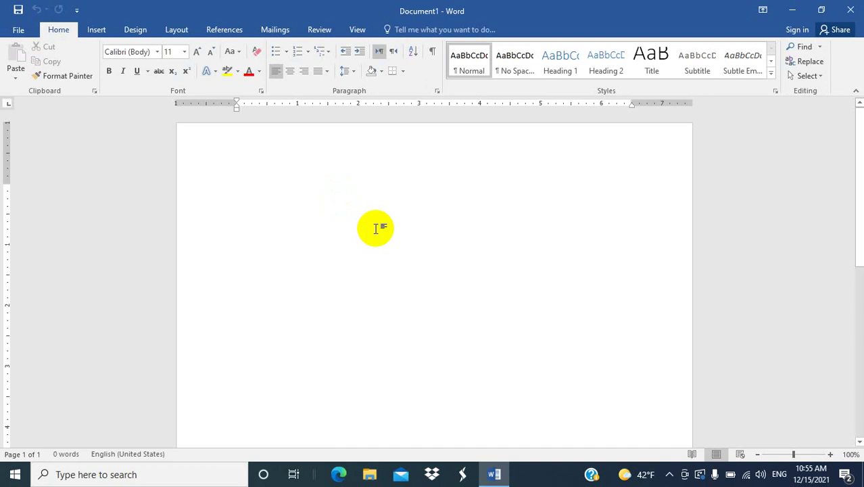
click(16, 32)
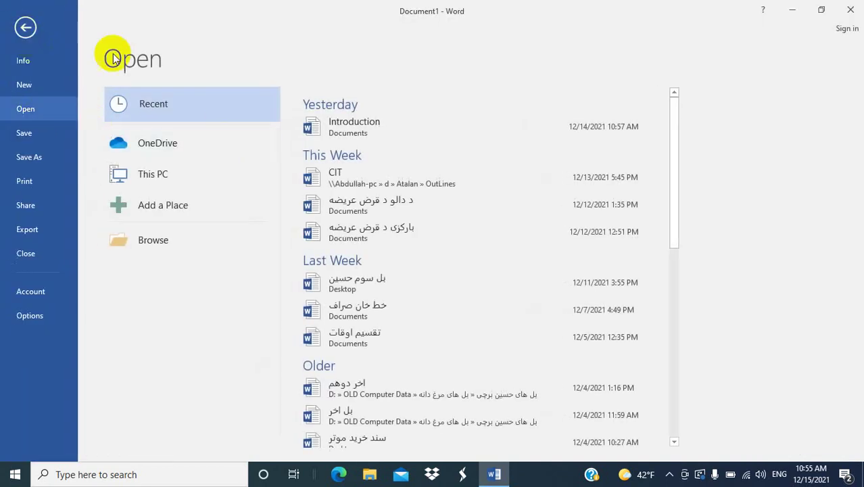
click(383, 286)
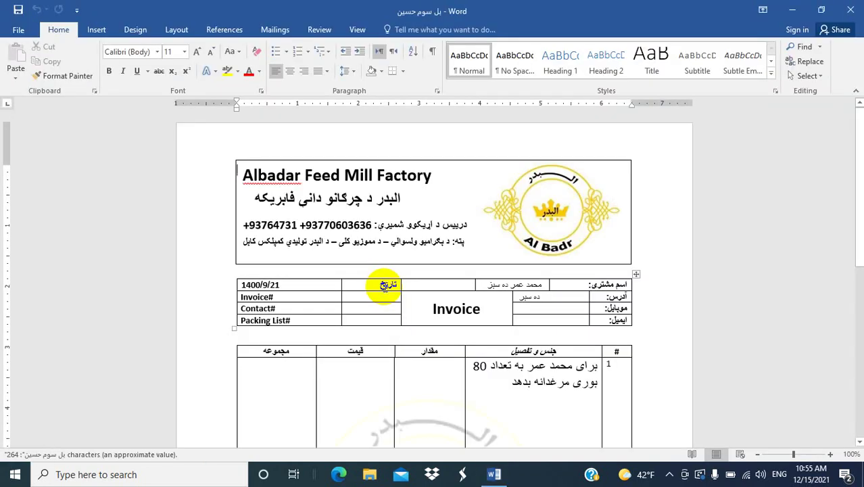
- Show the invoice's Info page (105KB, 1 page, 68 words), leaving the Title property empty
click(30, 29)
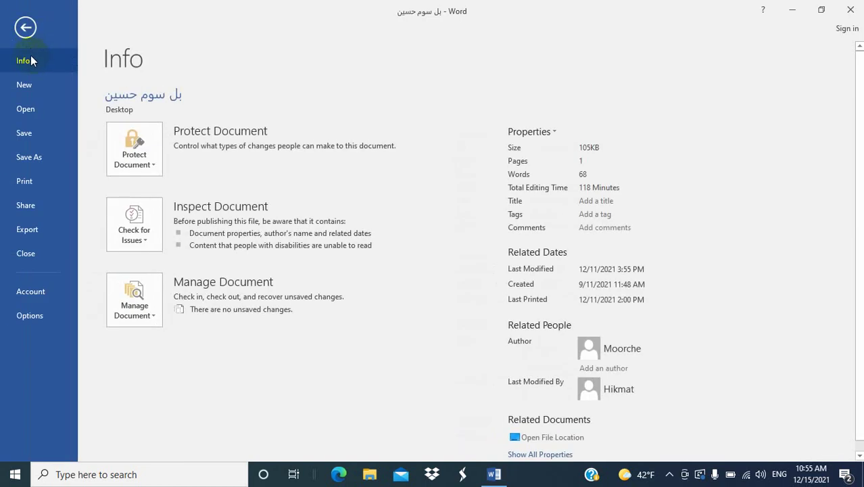
click(30, 62)
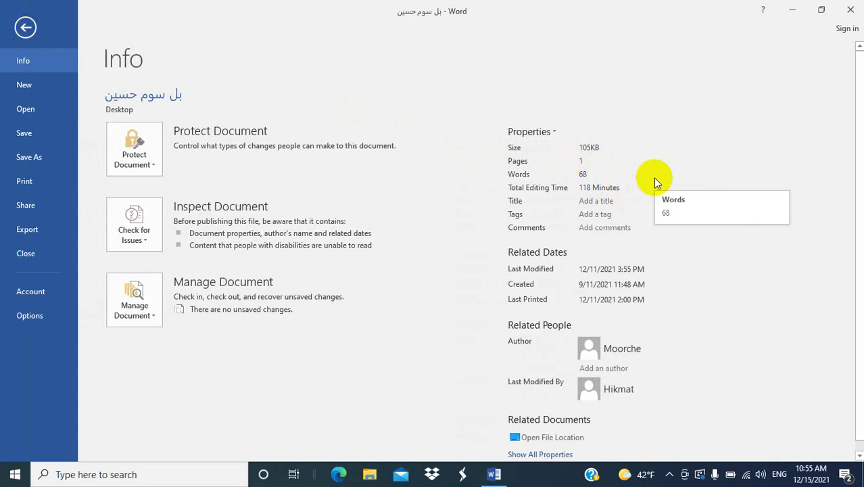
click(595, 202)
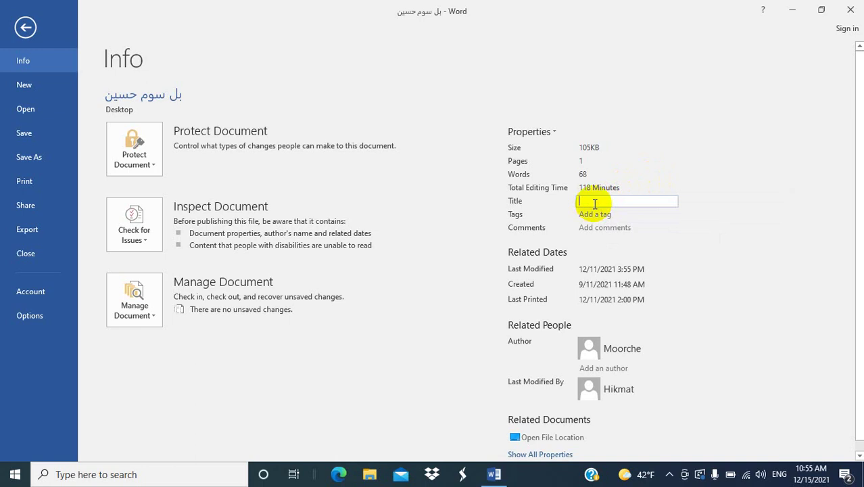
click(542, 214)
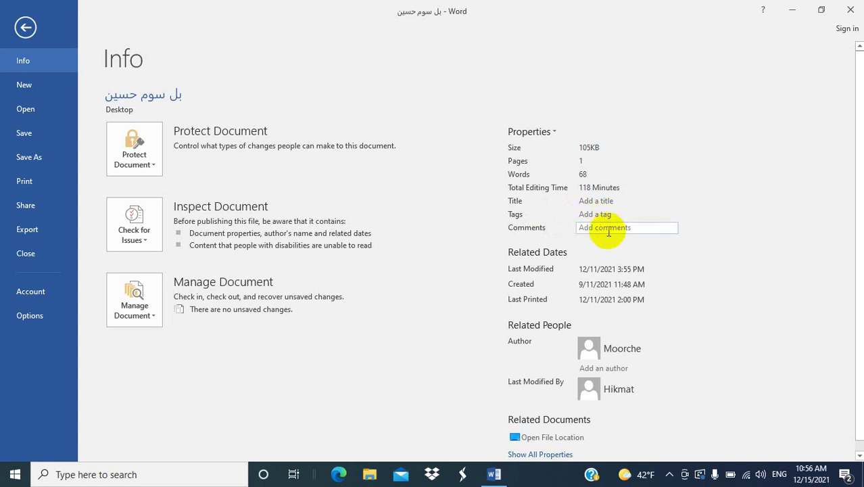
click(607, 230)
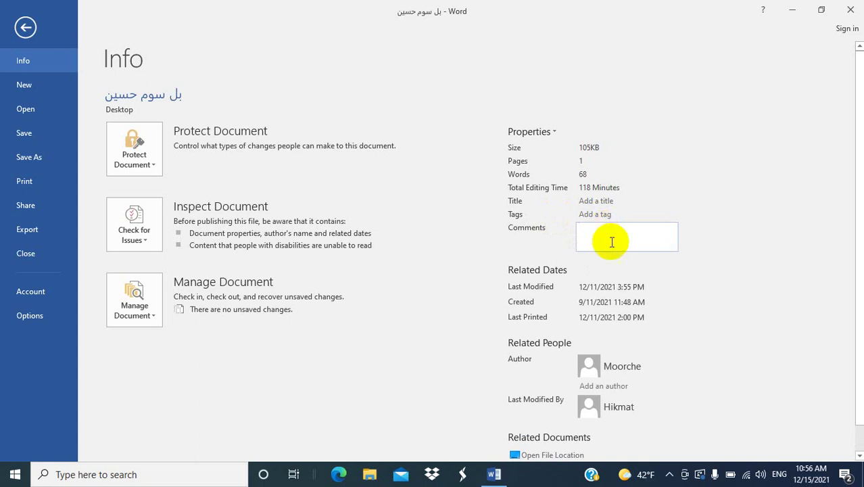
click(715, 283)
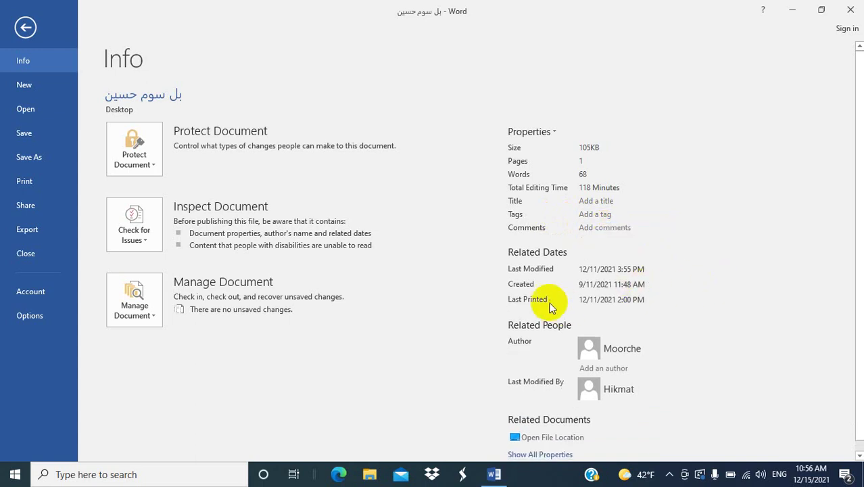
mouse_move(584, 290)
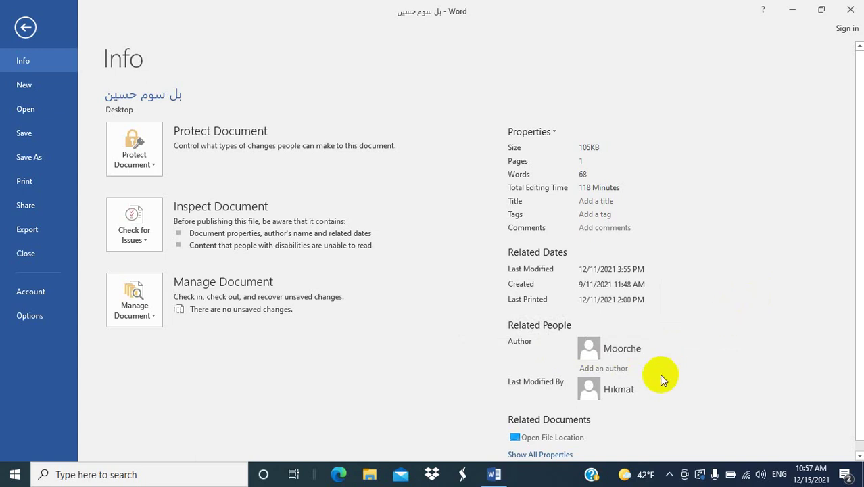
mouse_move(636, 389)
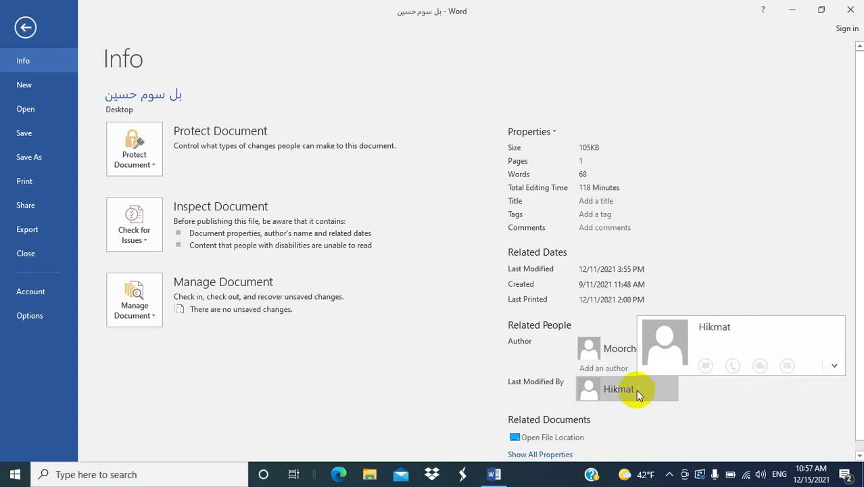
- Open the invoice's Desktop folder in File Explorer, close it, and return to the invoice
click(558, 442)
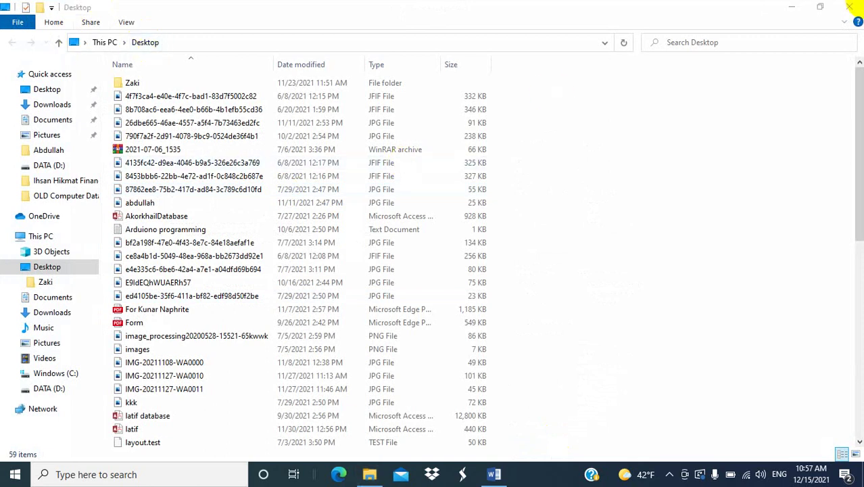
click(850, 7)
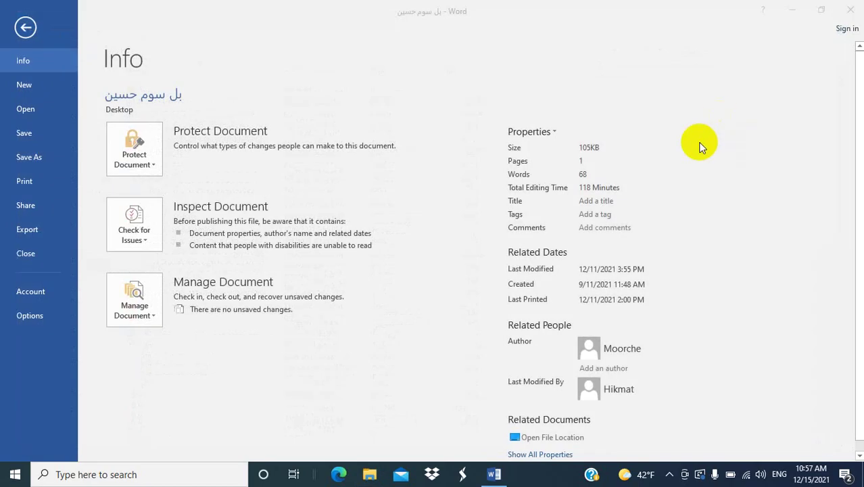
click(26, 27)
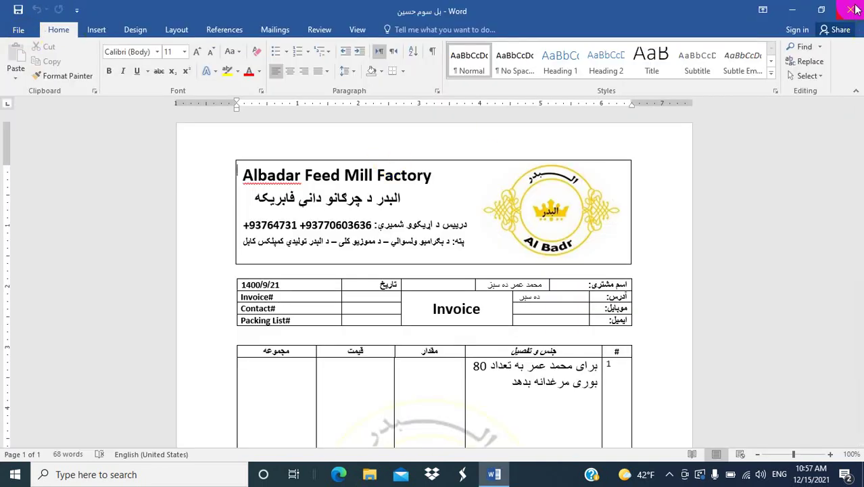
- Close the invoice and restart Word with winword, dismissing the activation warning at the start screen
click(853, 8)
click(622, 213)
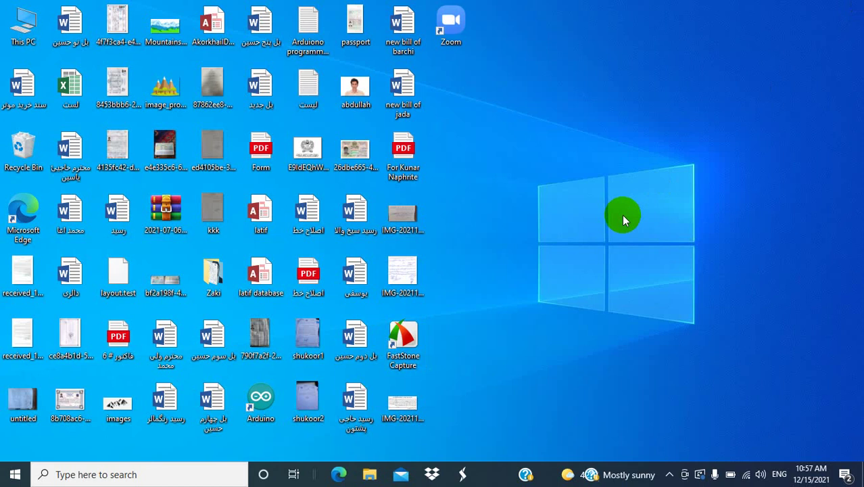
key(super+r)
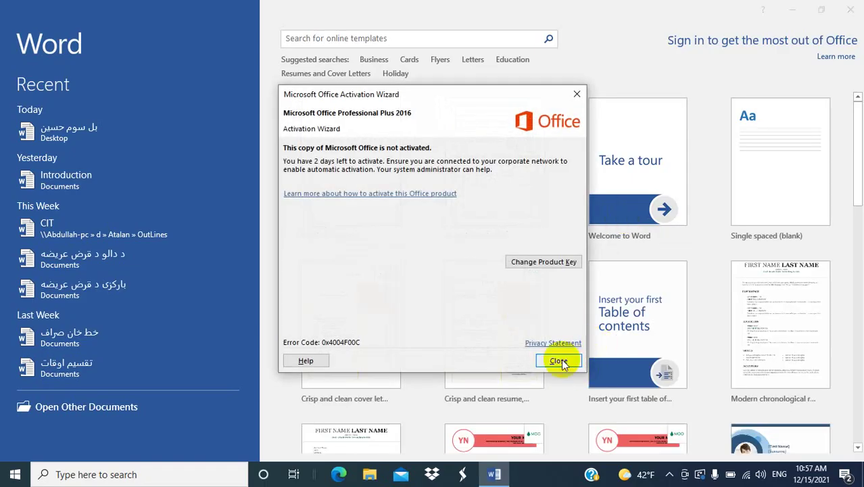
click(559, 362)
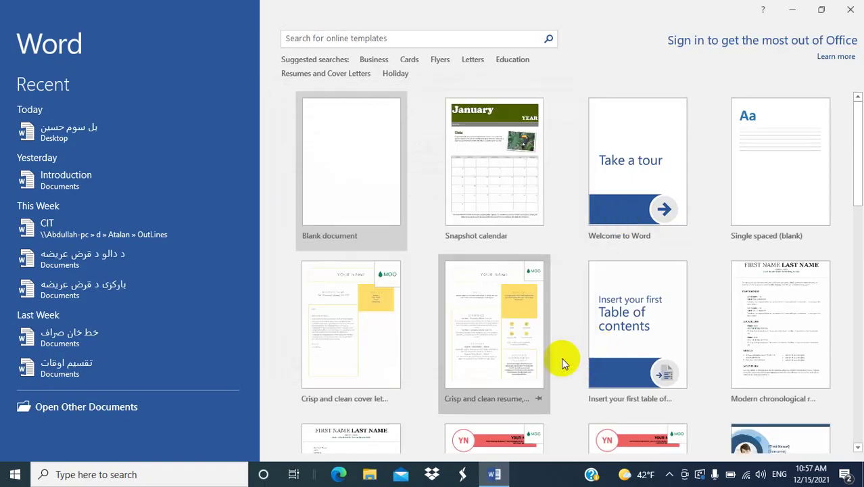
- In a blank document, type the heading 'Afghanistan', add =rand() sample paragraphs, and open Save As
click(328, 152)
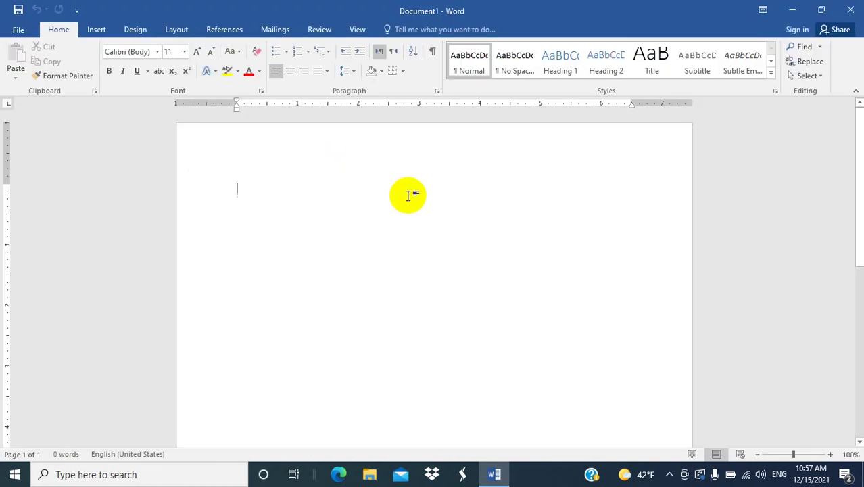
text(Afg)
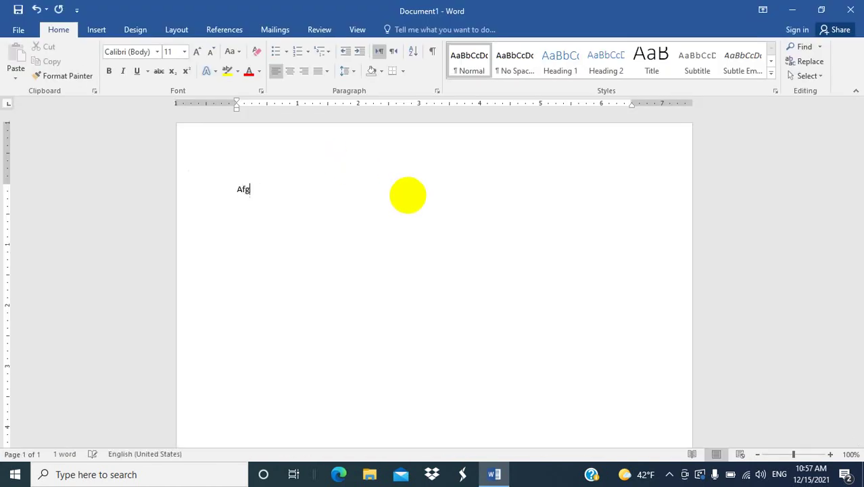
text(hanistan)
key(Return)
text(=ran)
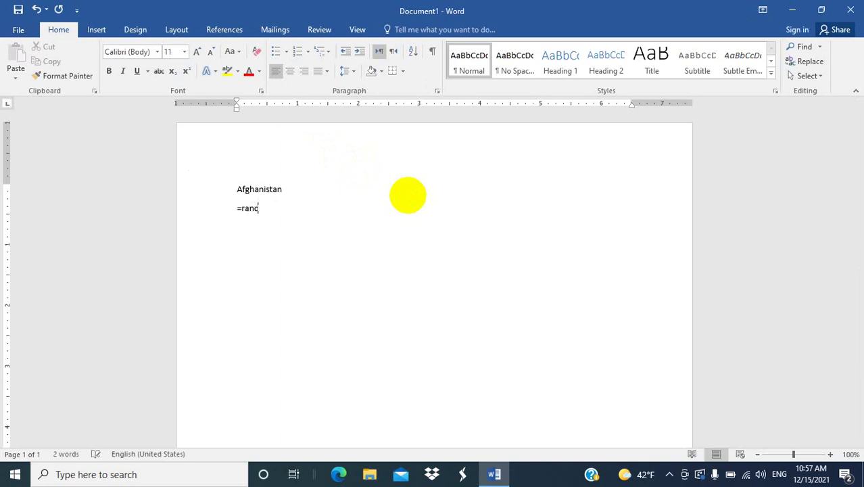
text(d())
key(Return)
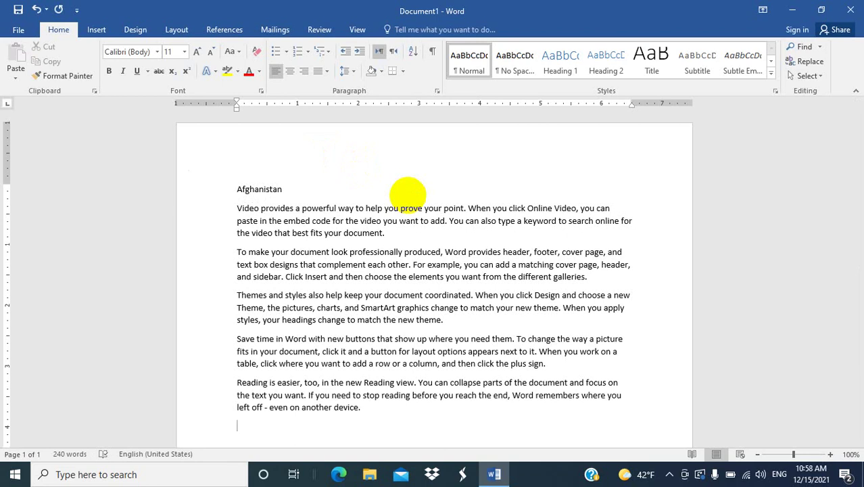
key(ctrl+s)
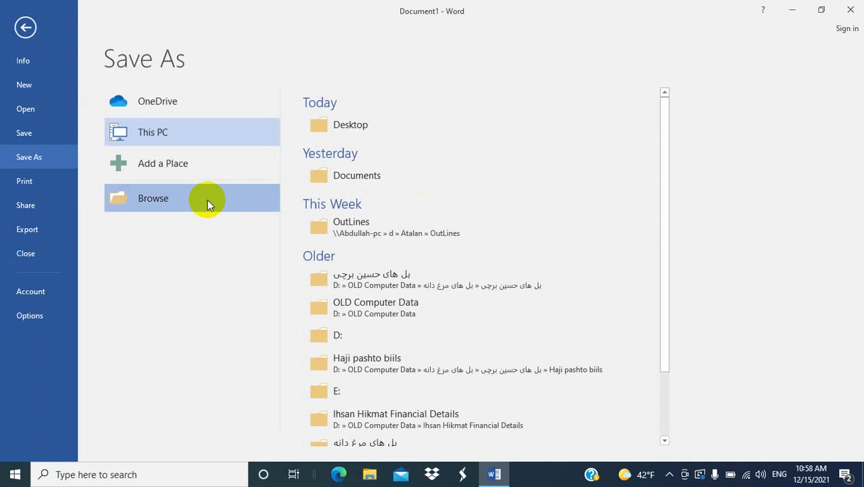
- Choose the Desktop as the location in the Save As dialog and save the file as 'Afghanistan'
click(207, 198)
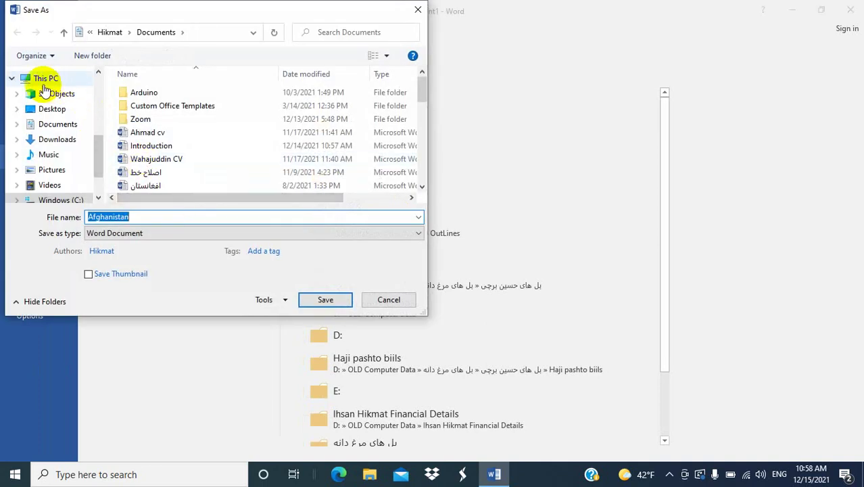
click(46, 110)
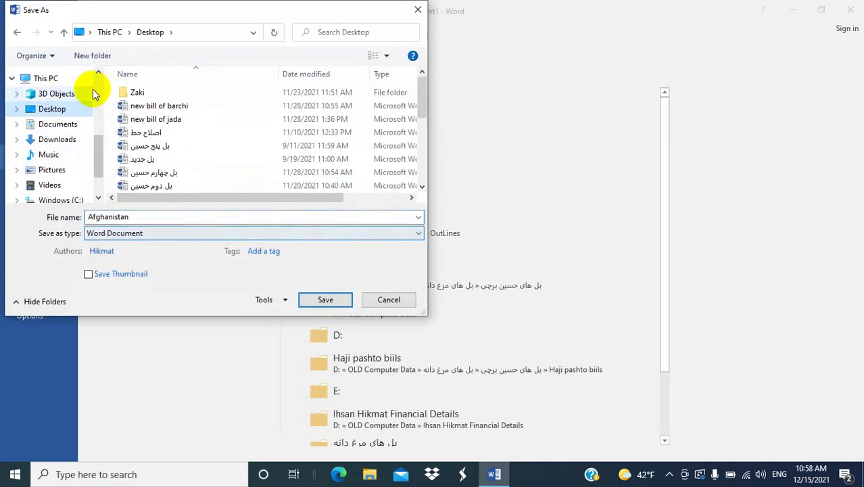
click(61, 124)
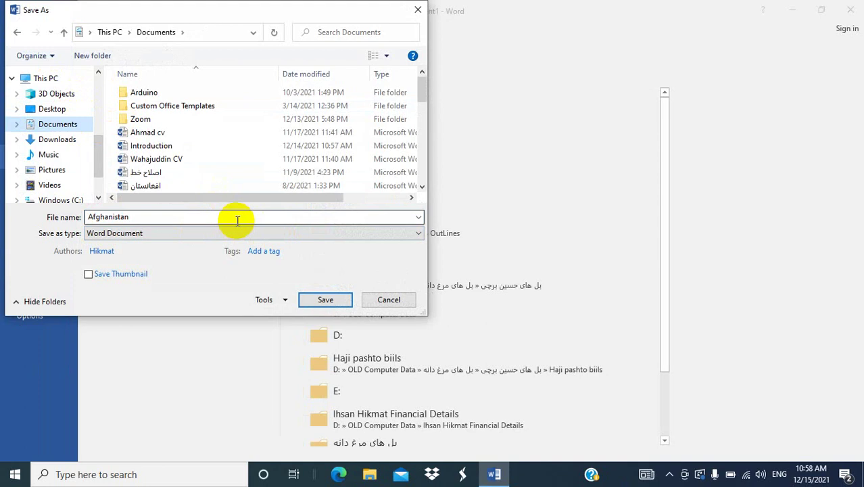
click(54, 109)
click(326, 299)
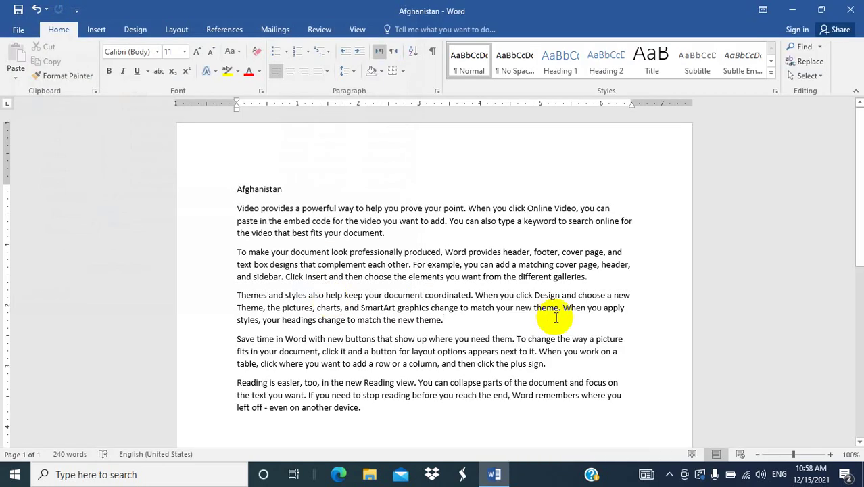
- Reopen Afghanistan from the desktop icon and view its Info page (11.7KB, 240 words)
click(852, 12)
double_click(449, 86)
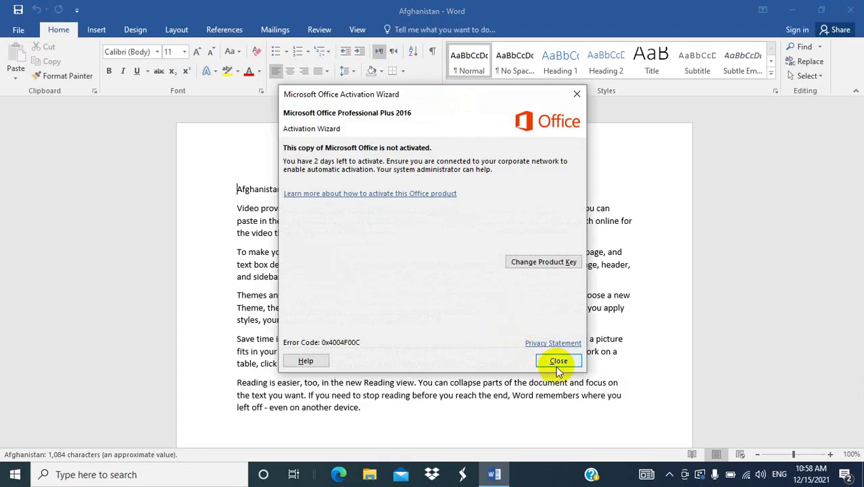
click(556, 359)
click(15, 30)
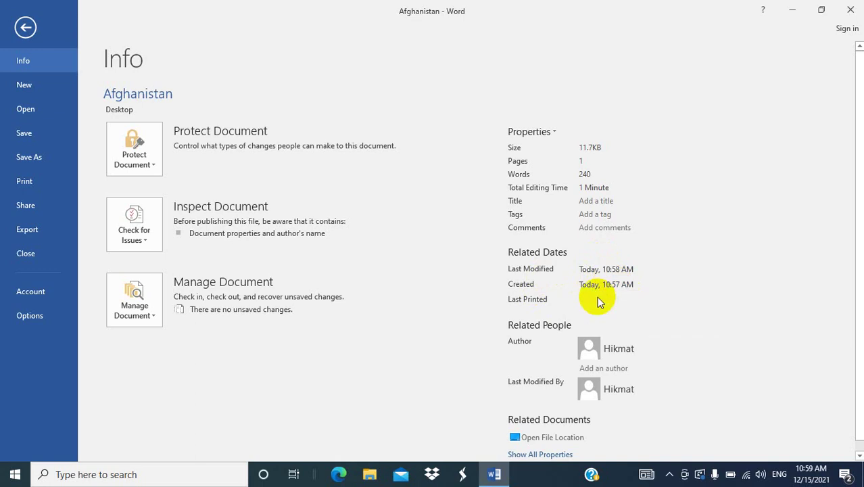
mouse_move(586, 300)
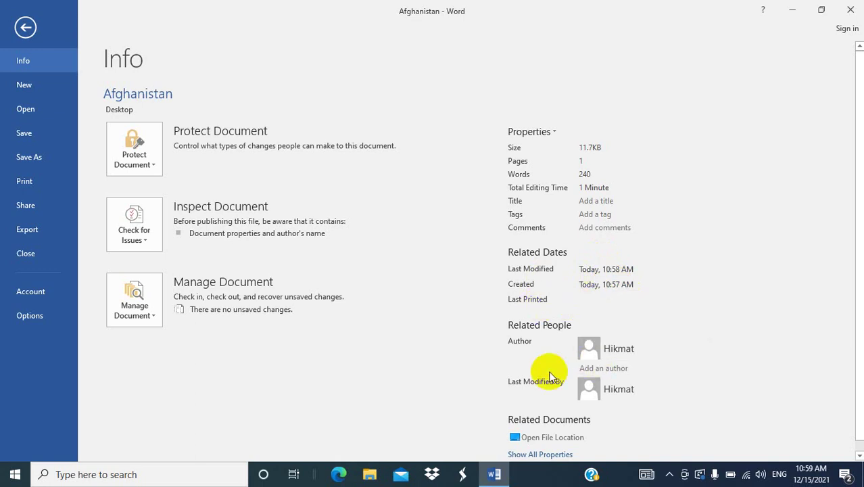
mouse_move(612, 365)
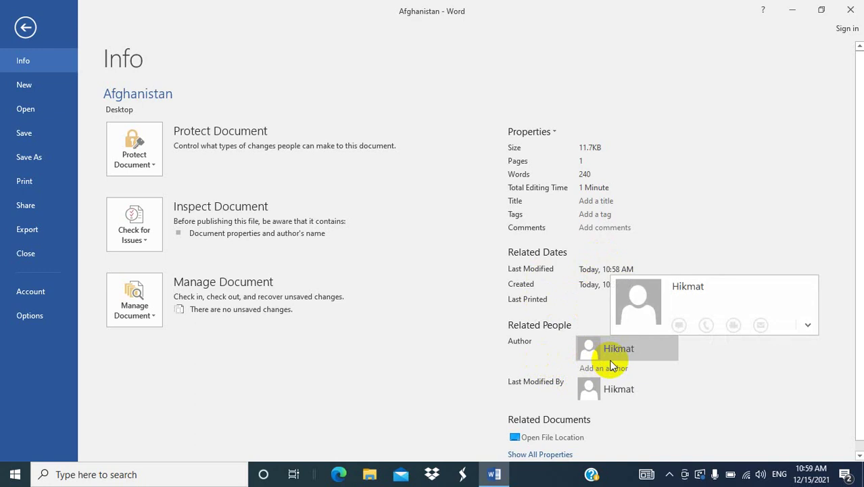
mouse_move(615, 390)
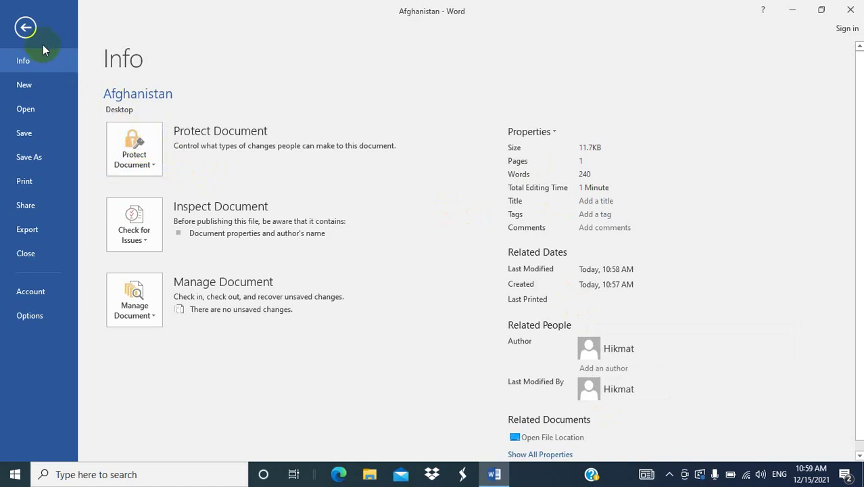
click(25, 29)
click(18, 31)
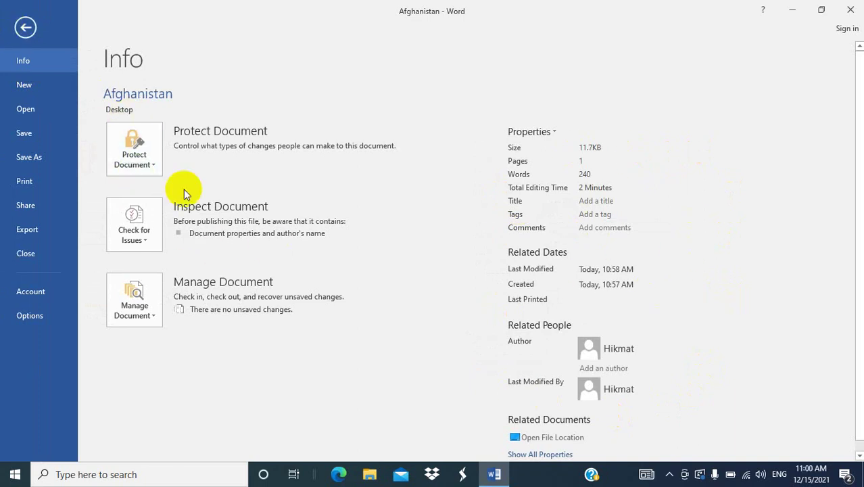
- Check the Protect Document options without applying any, then close Word and select the Afghanistan file
click(142, 169)
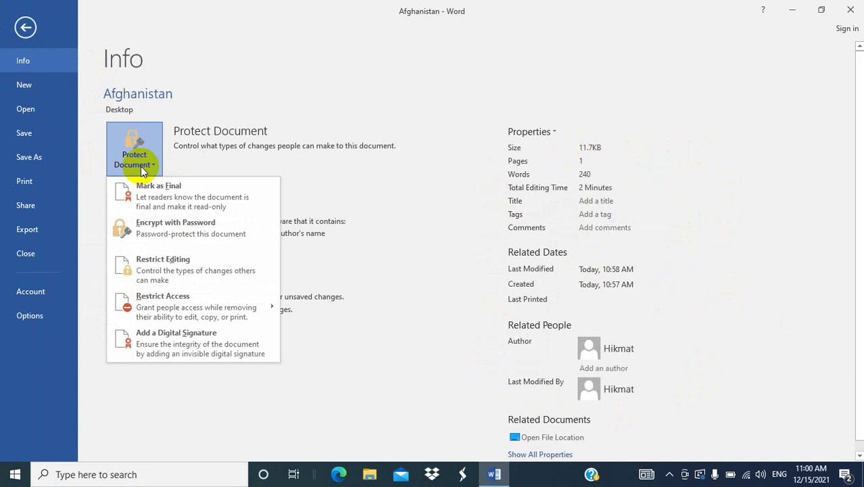
click(22, 27)
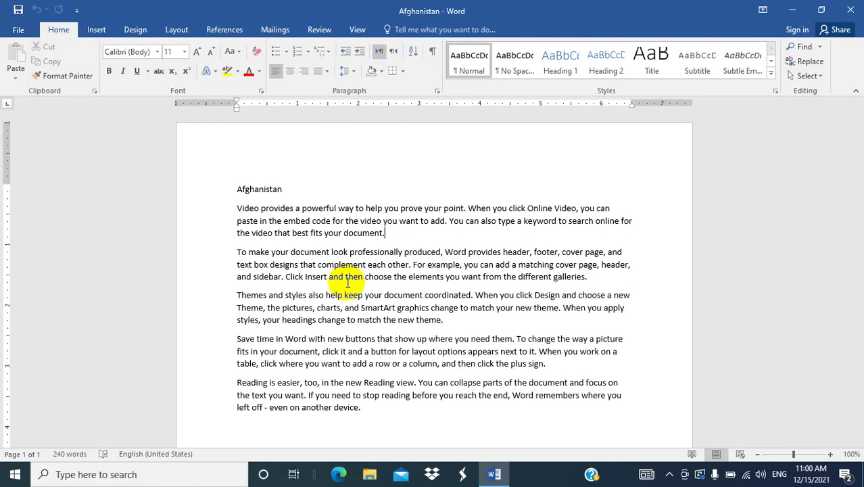
click(850, 10)
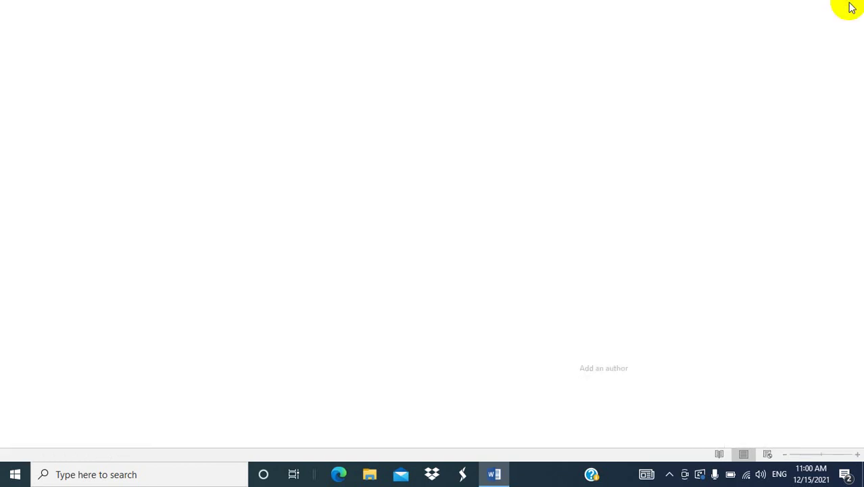
click(446, 81)
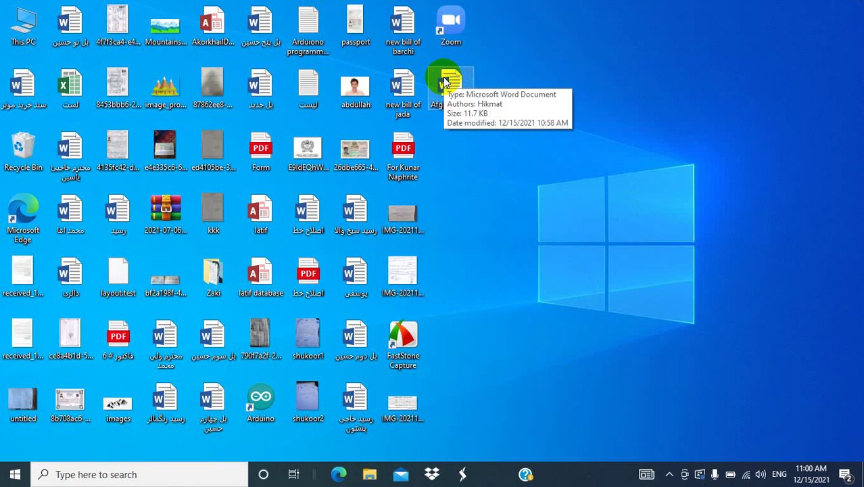
double_click(445, 81)
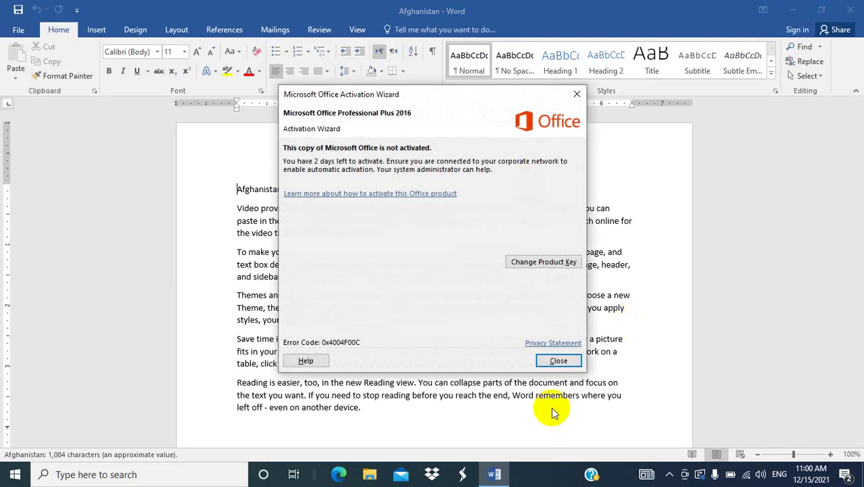
click(553, 361)
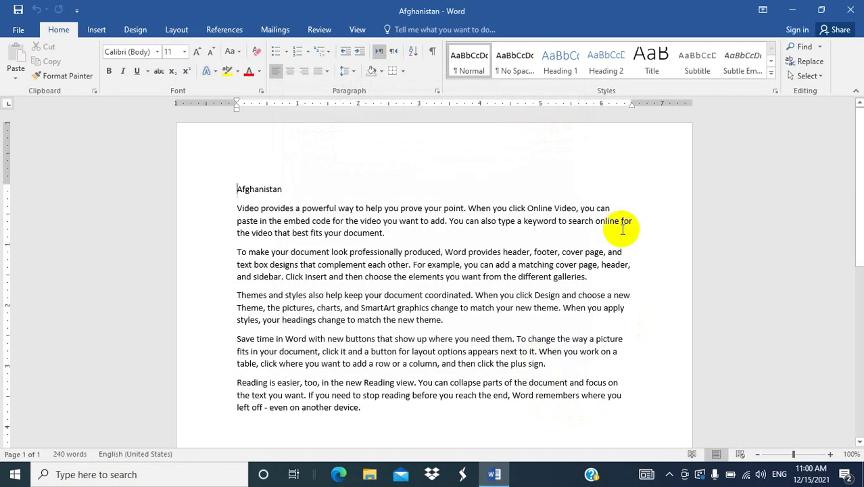
click(850, 10)
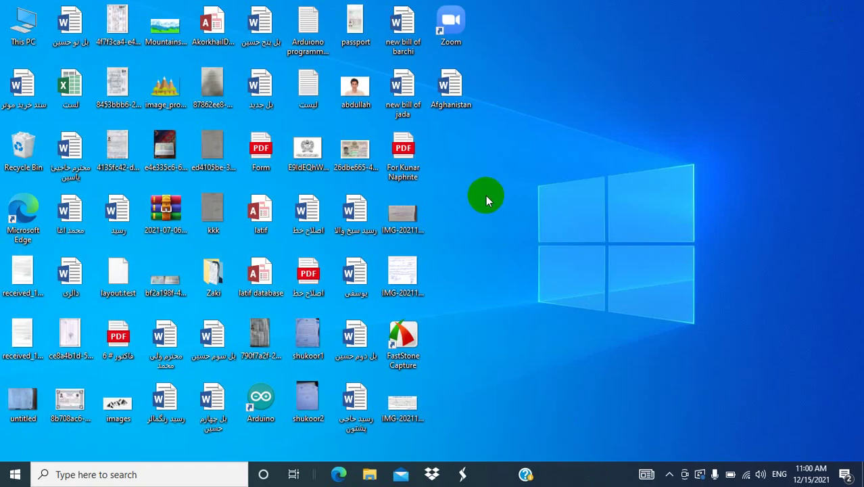
double_click(450, 86)
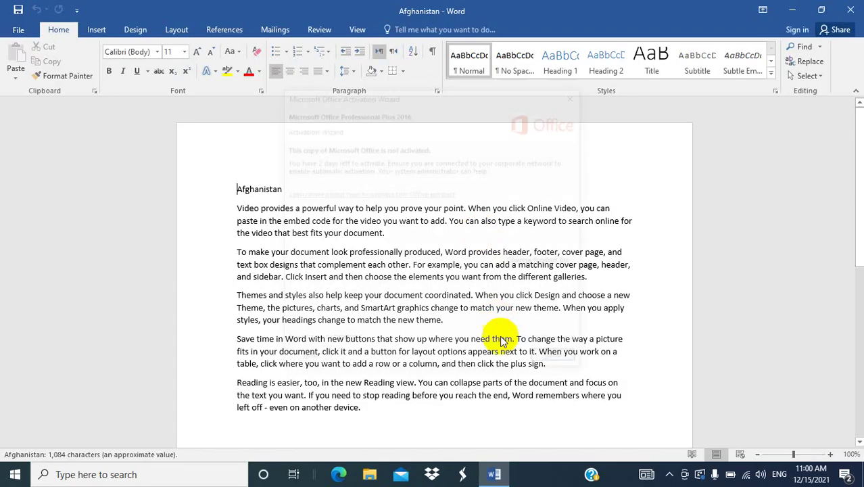
click(555, 360)
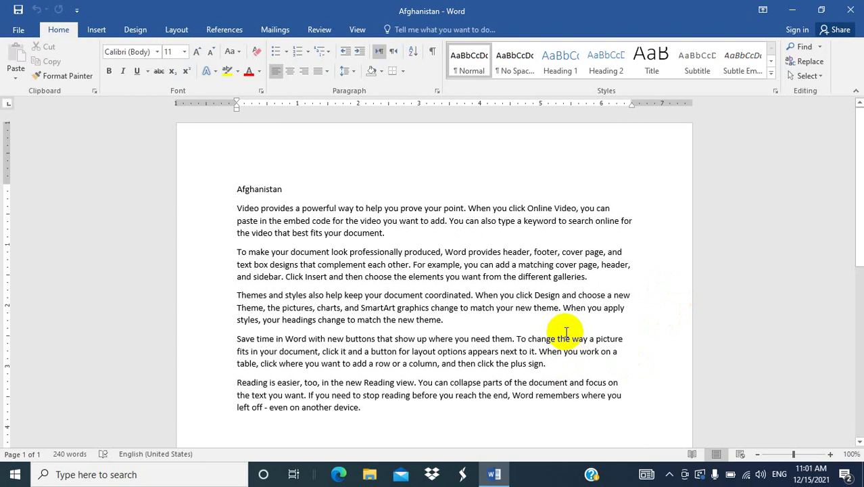
- Close Word and reopen the Afghanistan document from its desktop icon, dismissing the activation notice
click(850, 10)
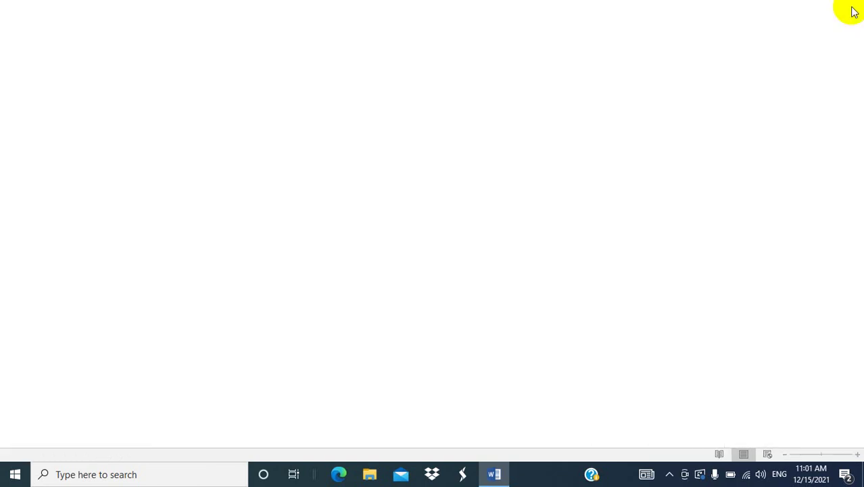
double_click(458, 101)
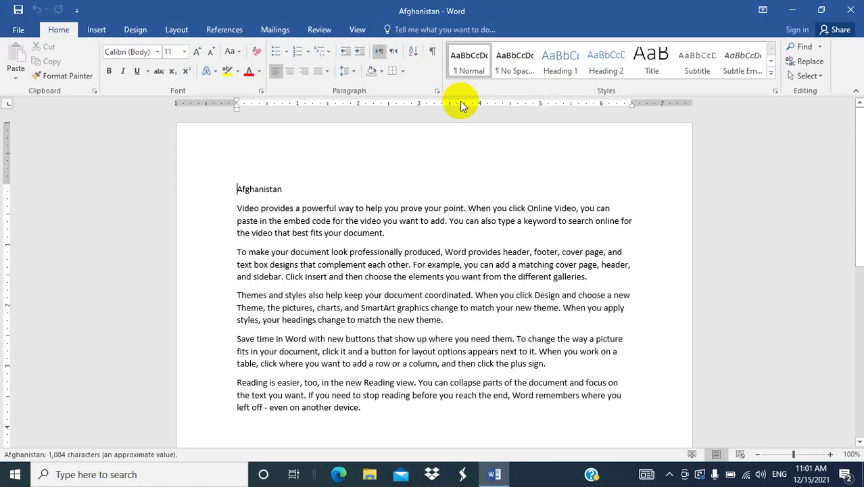
click(559, 360)
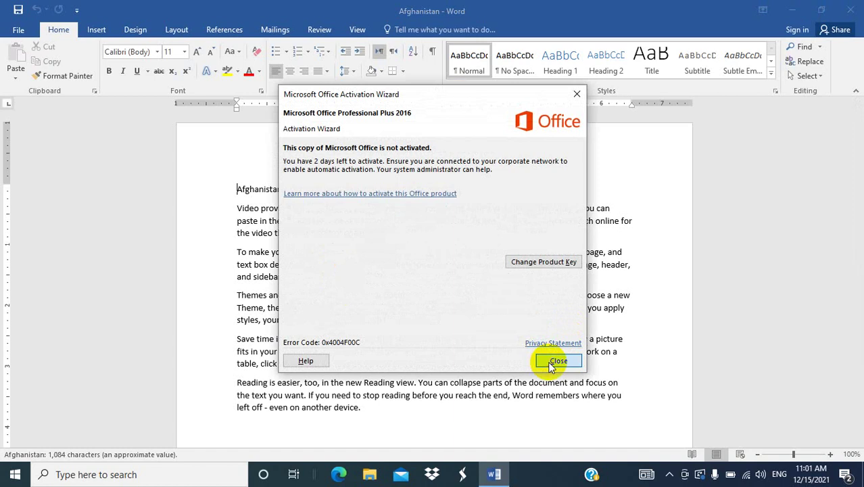
- Type test characters over part of the first paragraphs, then undo to restore the 240-word text
drag(395, 276, 251, 233)
text(sdf[okpsdpijfdspko]spdfgsdfsd)
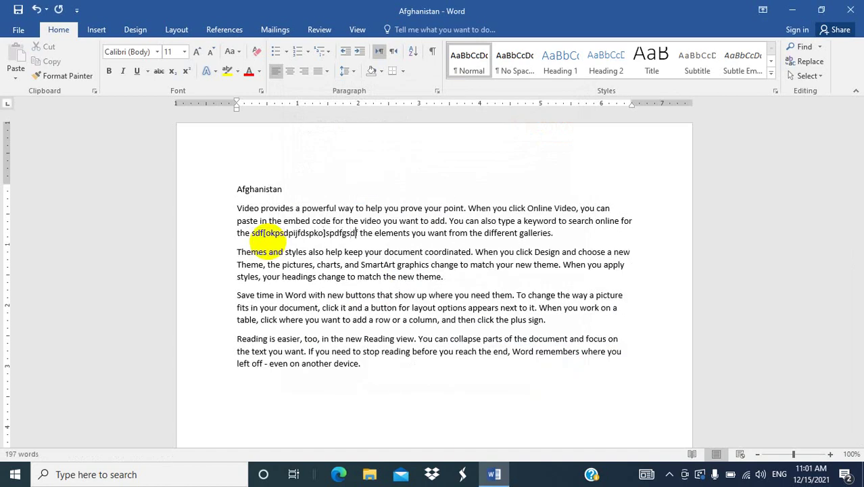
key(Return)
key(BackSpace)
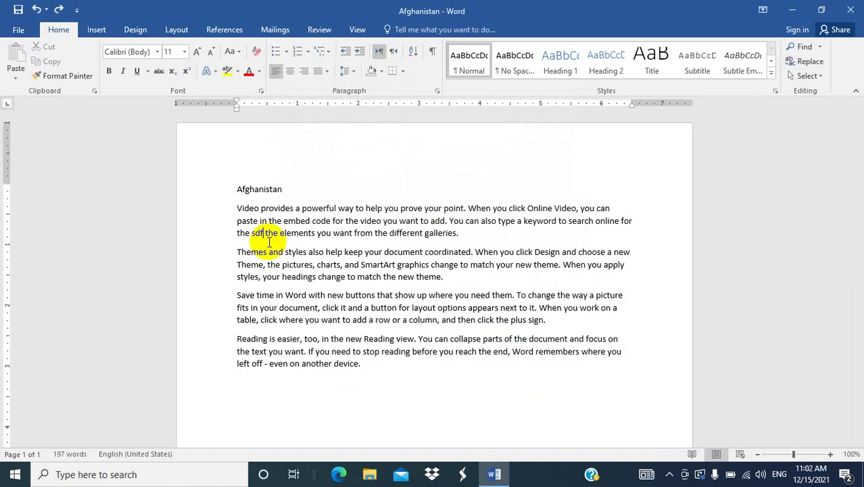
key(BackSpace)
key(BackSpace)
key(BackSpace)
key(ctrl+z)
key(ctrl+z)
key(ctrl+z)
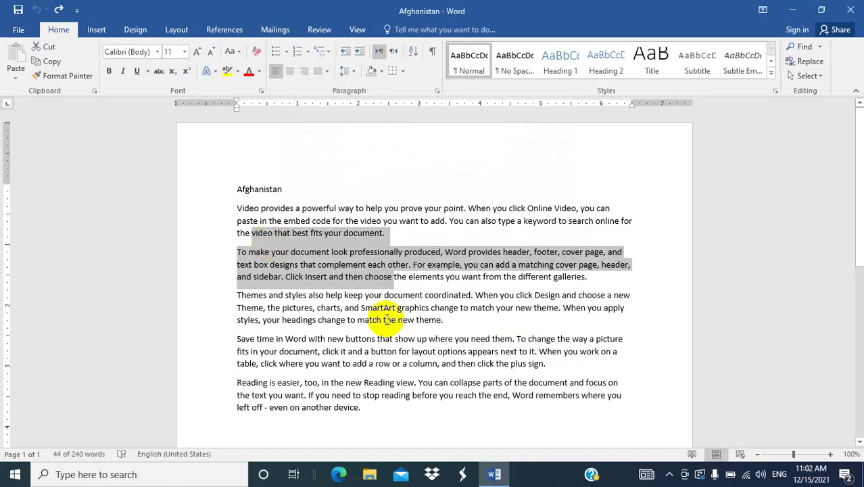
click(393, 317)
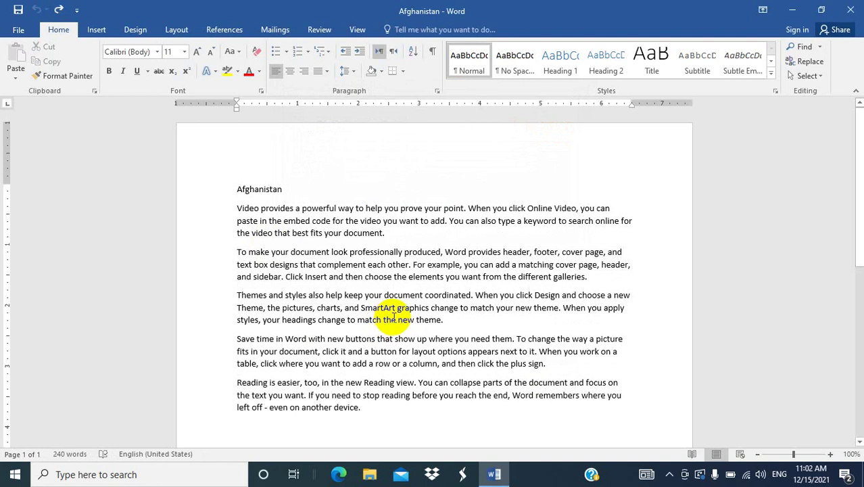
- Choose Mark as Final under Protect Document on the Afghanistan Info page
click(20, 30)
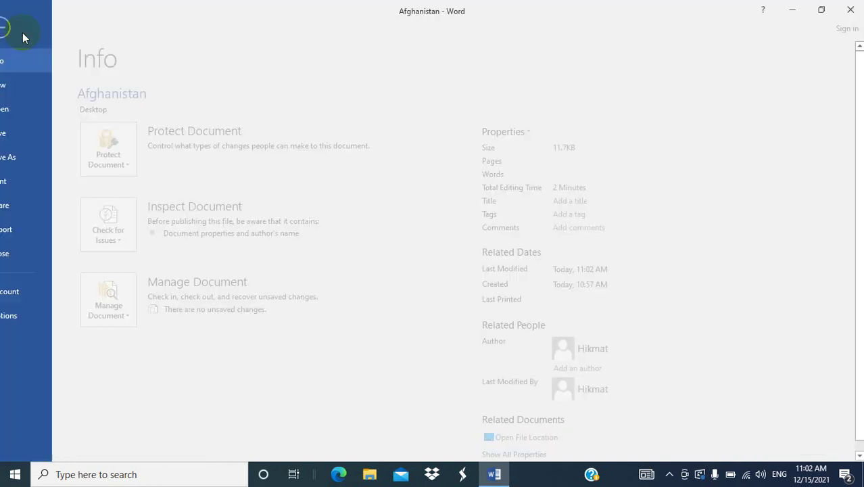
click(138, 158)
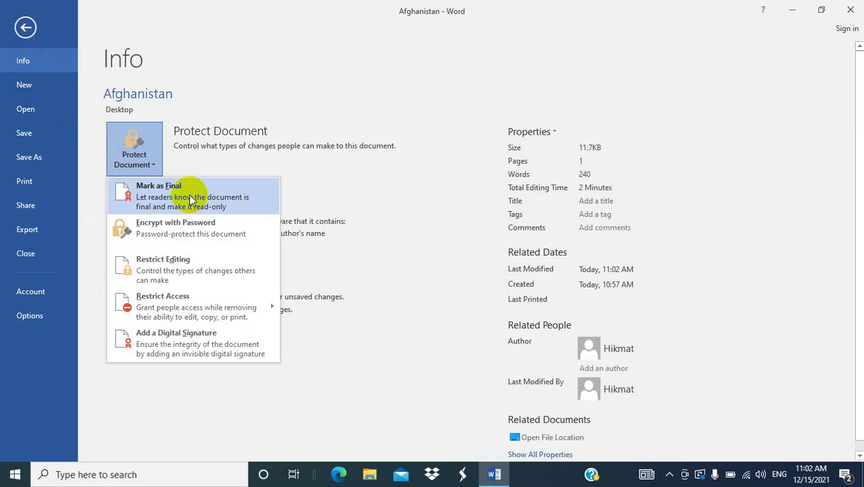
click(190, 200)
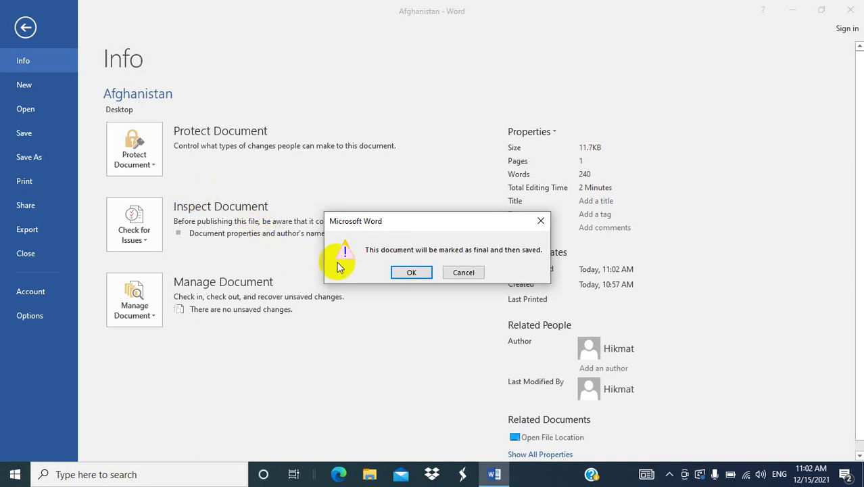
click(409, 273)
click(446, 287)
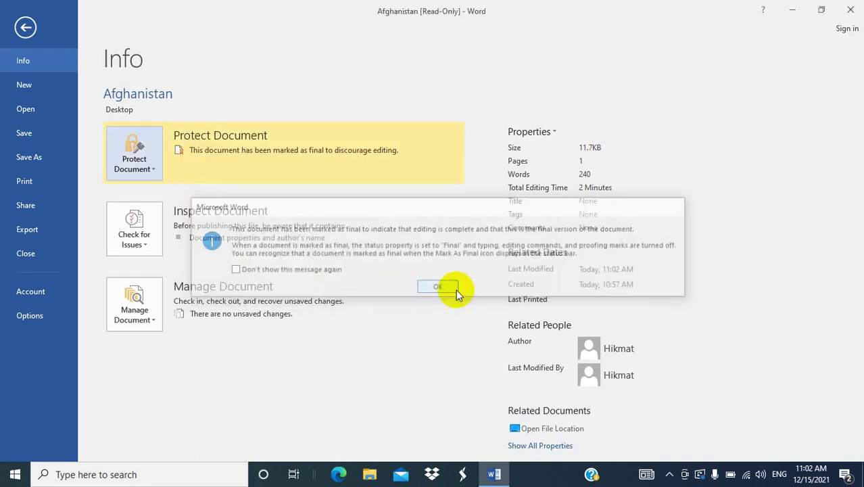
click(28, 27)
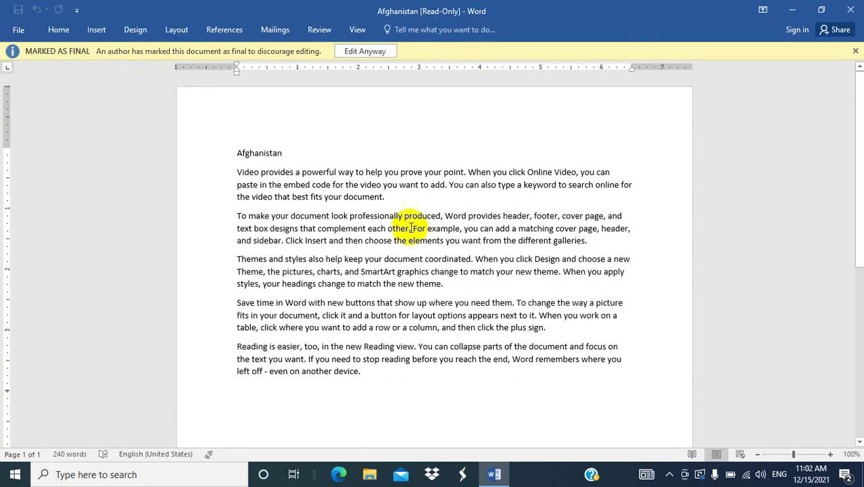
drag(380, 257, 282, 218)
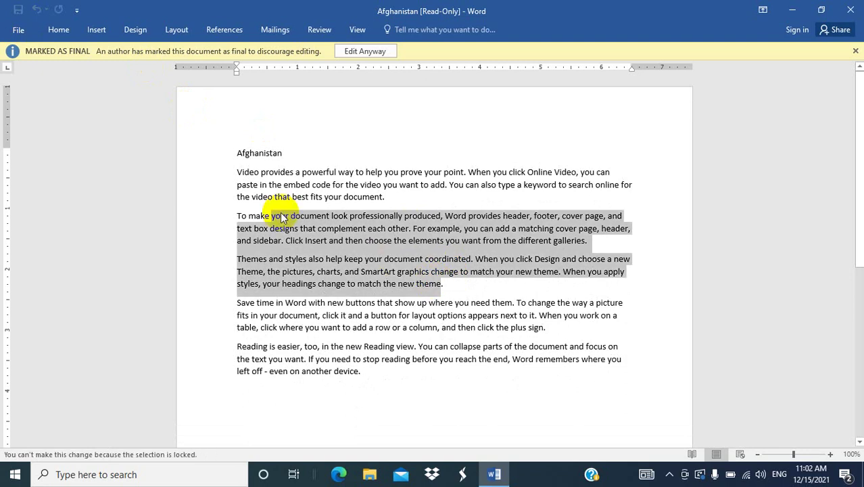
click(280, 216)
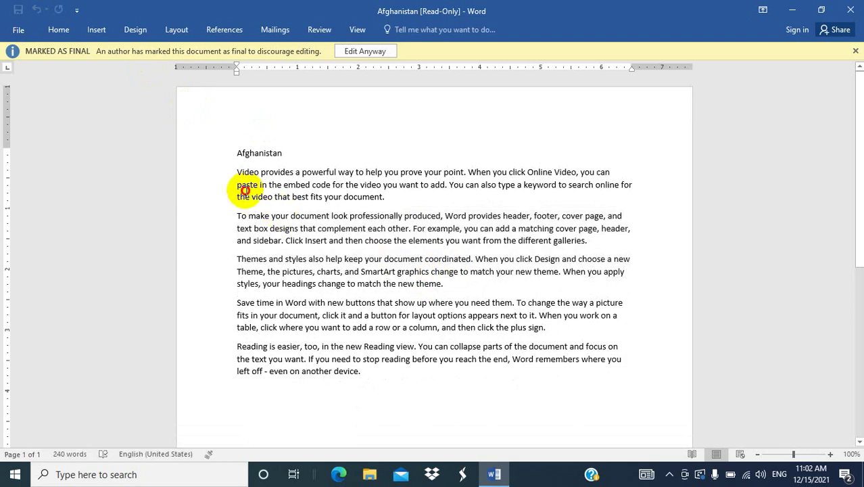
drag(237, 184, 283, 189)
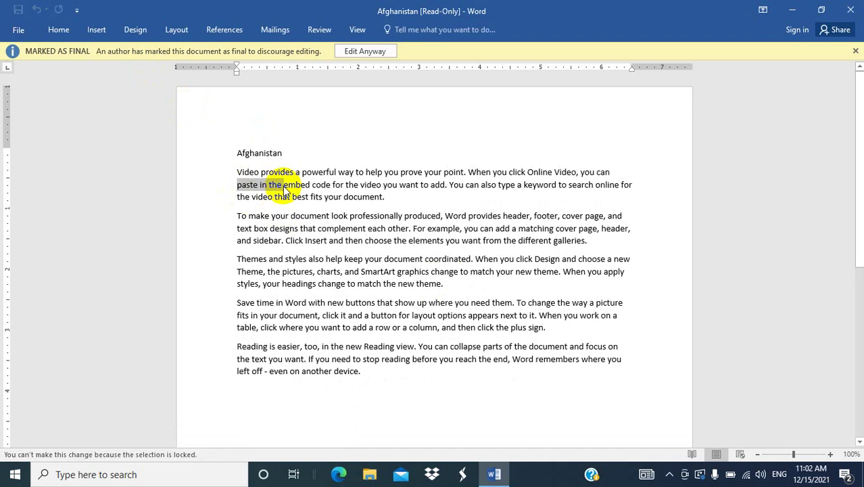
click(853, 8)
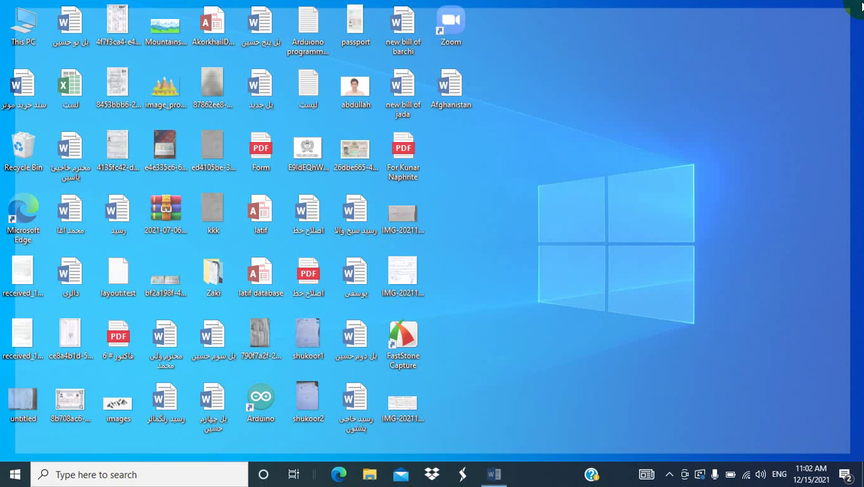
double_click(444, 89)
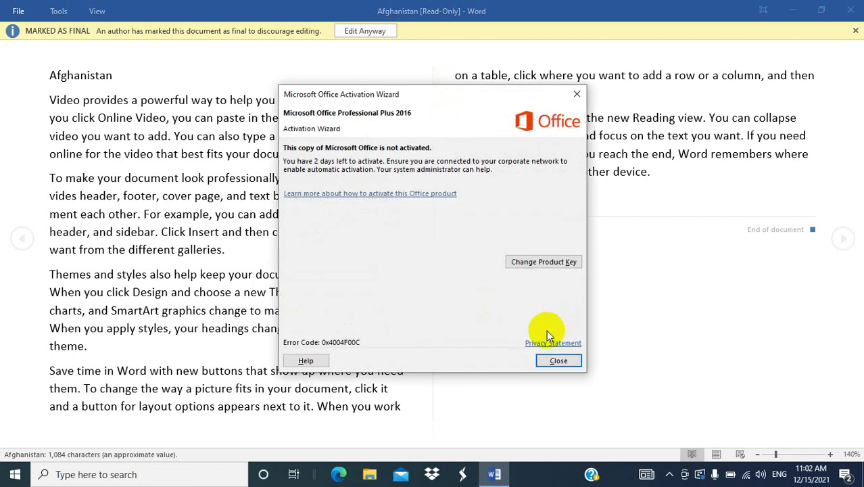
click(556, 361)
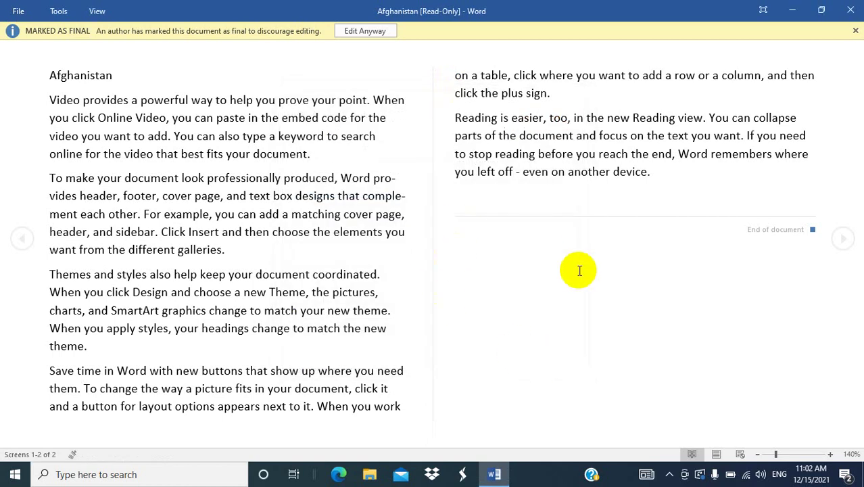
click(717, 454)
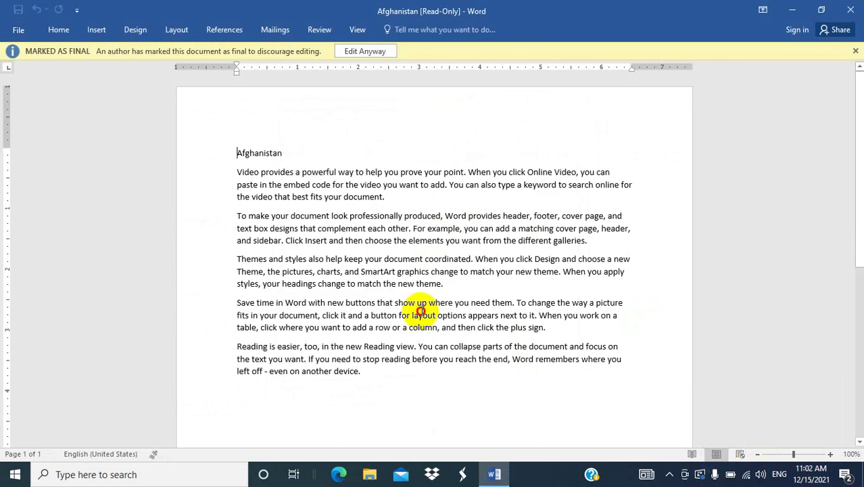
drag(436, 315, 328, 257)
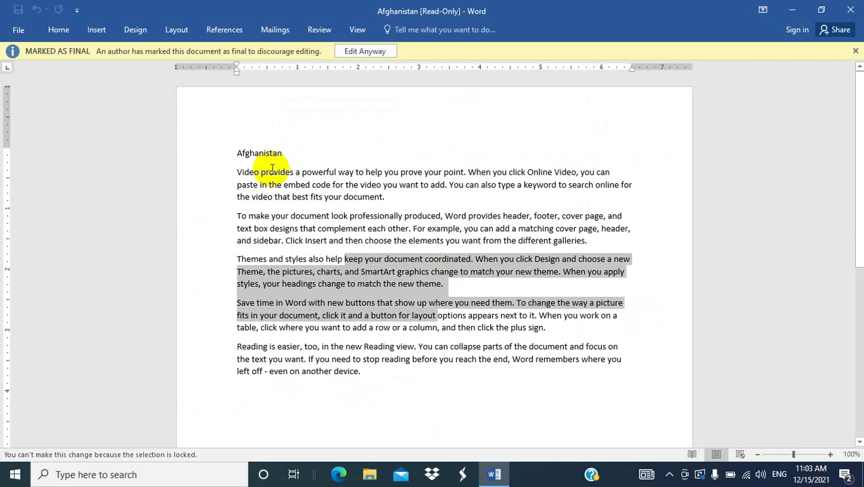
click(236, 154)
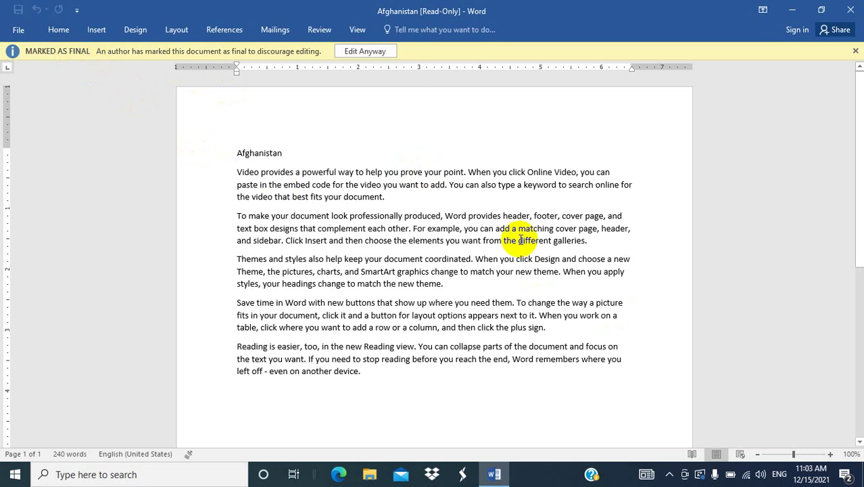
drag(499, 259, 295, 236)
- Lift the final marking with Edit Anyway, then type test text 'sdfsdfds' and undo it
click(294, 240)
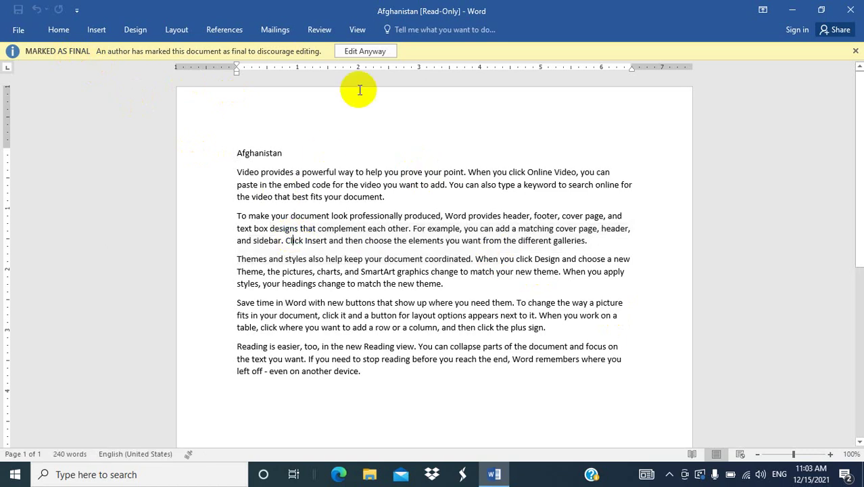
click(363, 52)
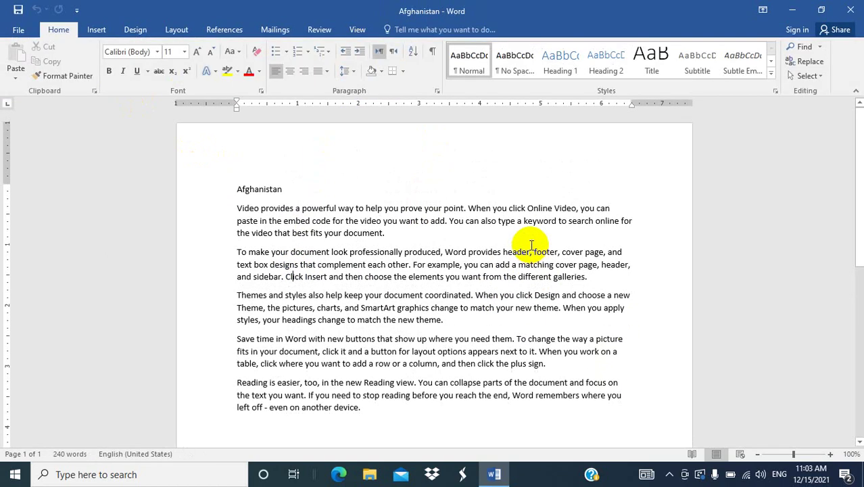
click(418, 208)
text(sdfsdfds)
key(Return)
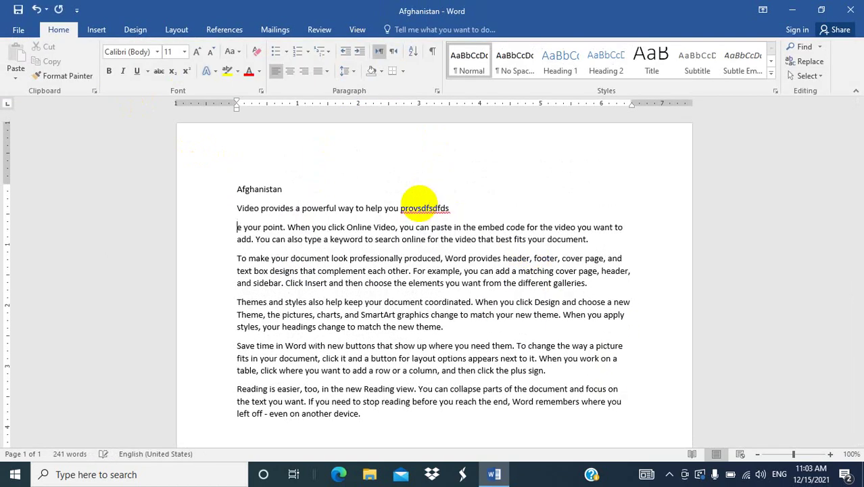
key(ctrl+z)
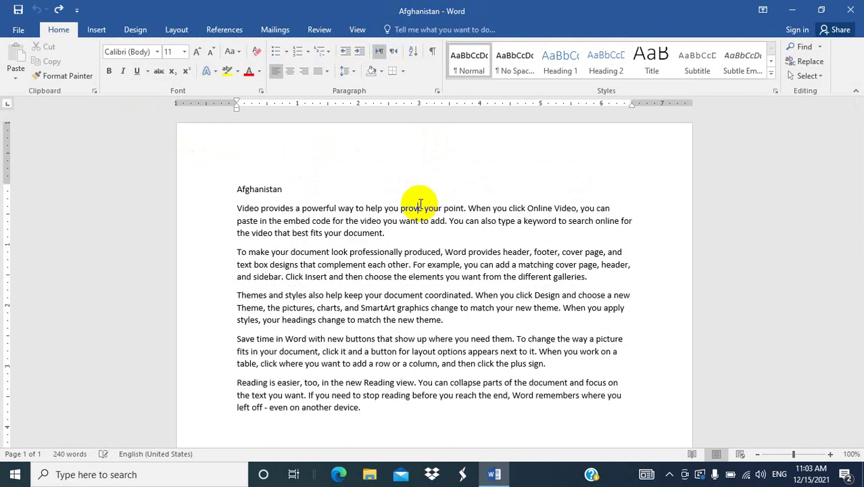
- Close Afghanistan with saving, reopen it from the desktop, and bring up the File view
click(851, 10)
click(401, 259)
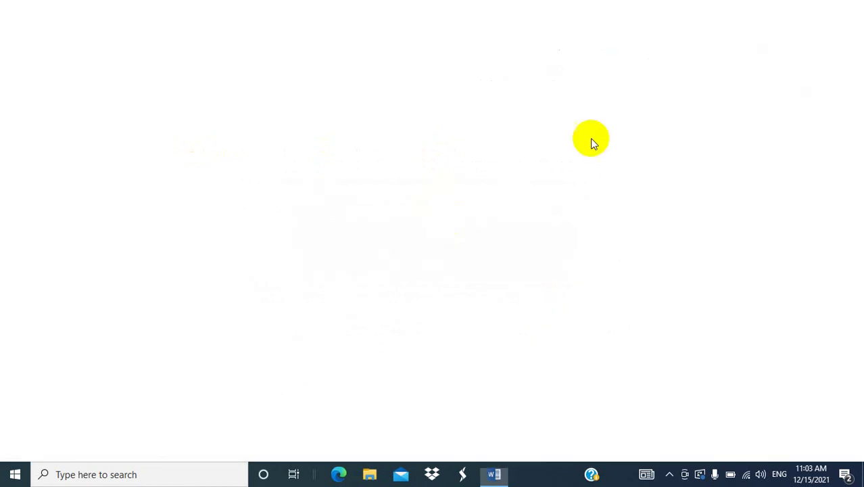
double_click(467, 106)
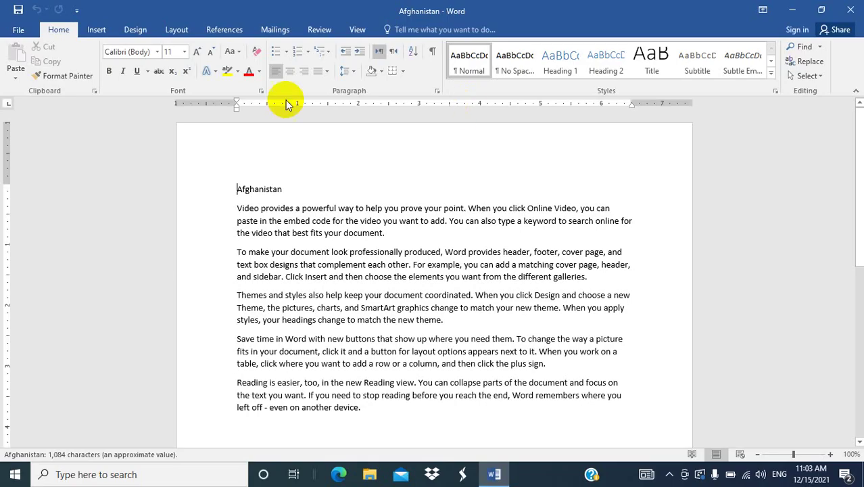
click(556, 361)
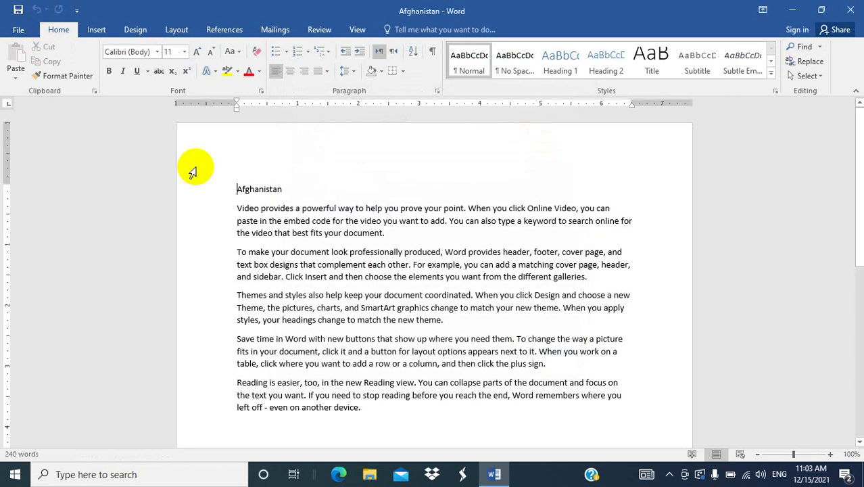
click(18, 30)
- Go from recent documents back to Info, review Protect Document options, then return to the text
click(43, 111)
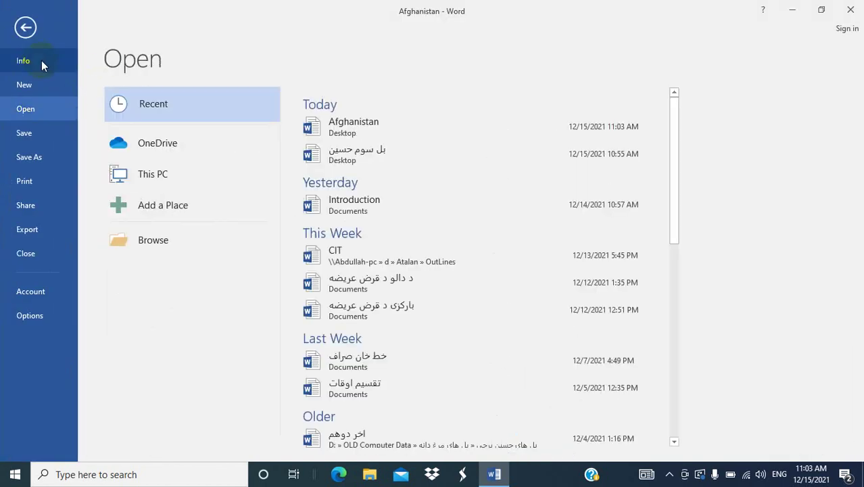
click(41, 60)
click(161, 151)
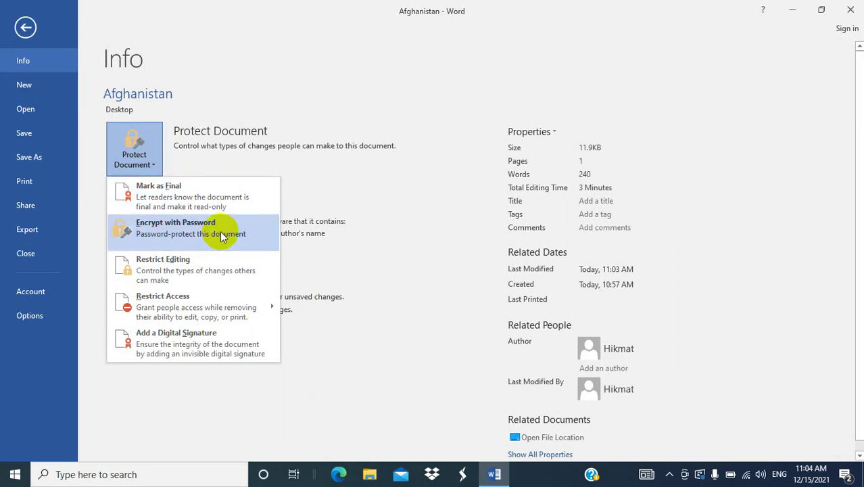
click(25, 27)
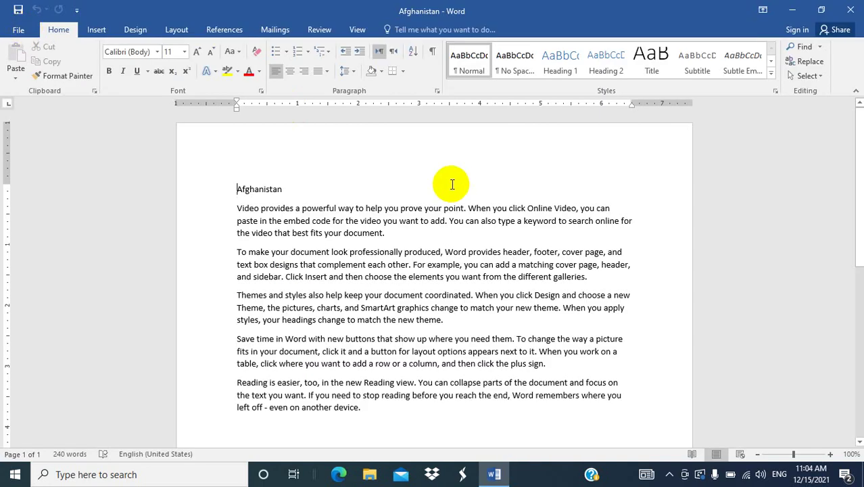
- Close Word, reopen Afghanistan from the desktop past the activation notice, and show its Info page
click(850, 9)
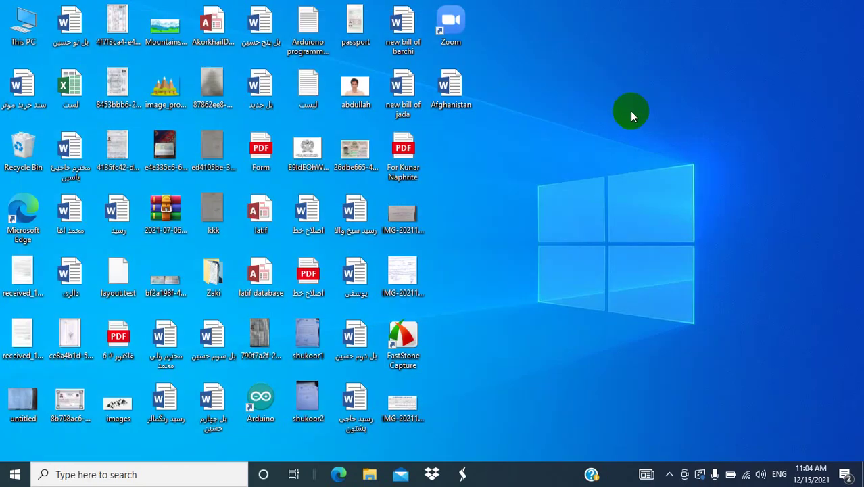
double_click(446, 100)
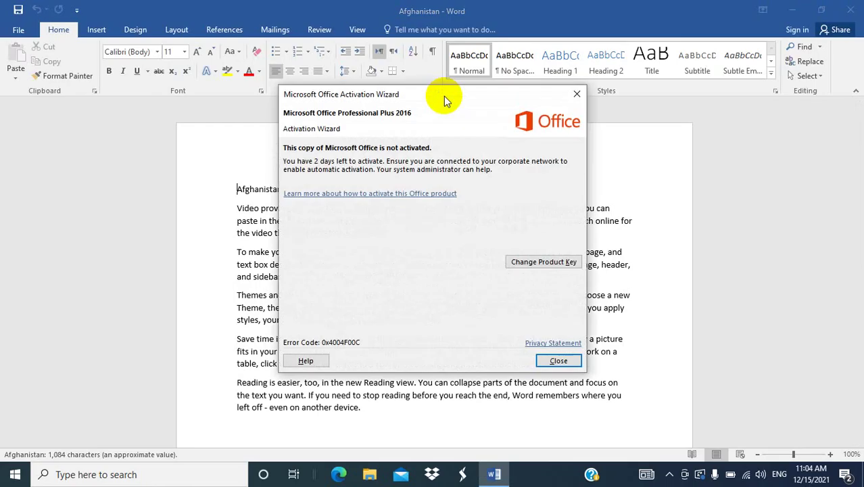
click(559, 360)
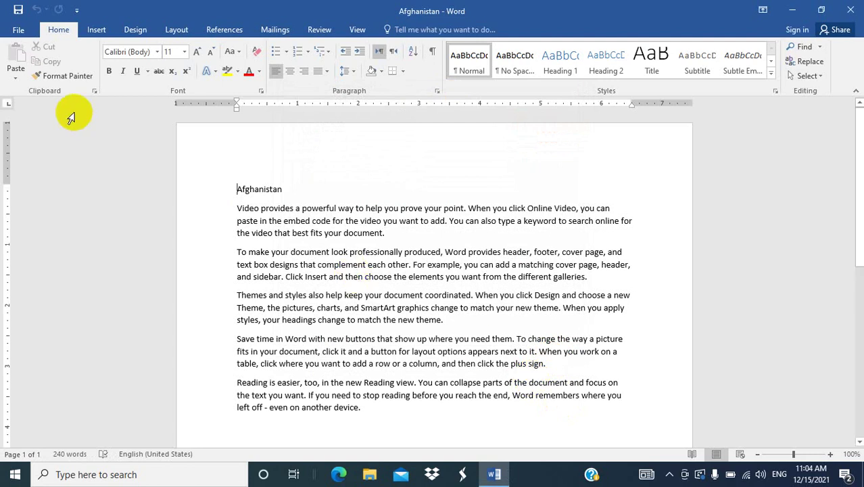
click(23, 31)
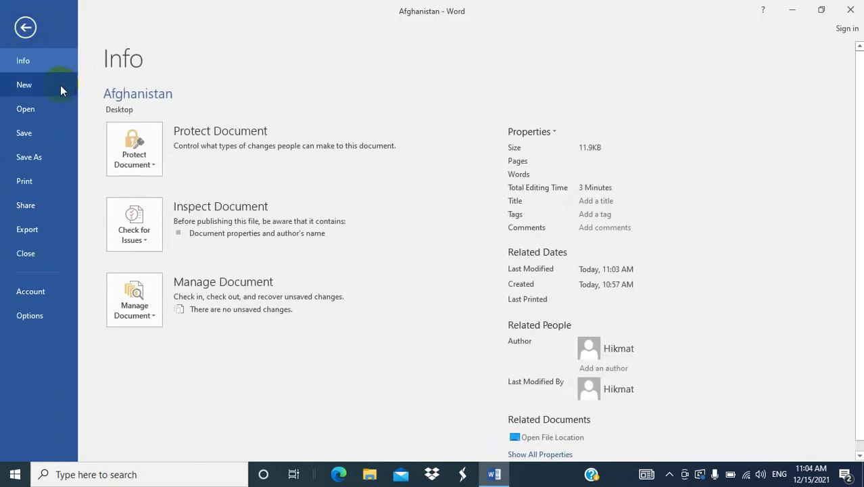
- Encrypt Afghanistan with a password, entering and confirming it, then close Word
click(143, 149)
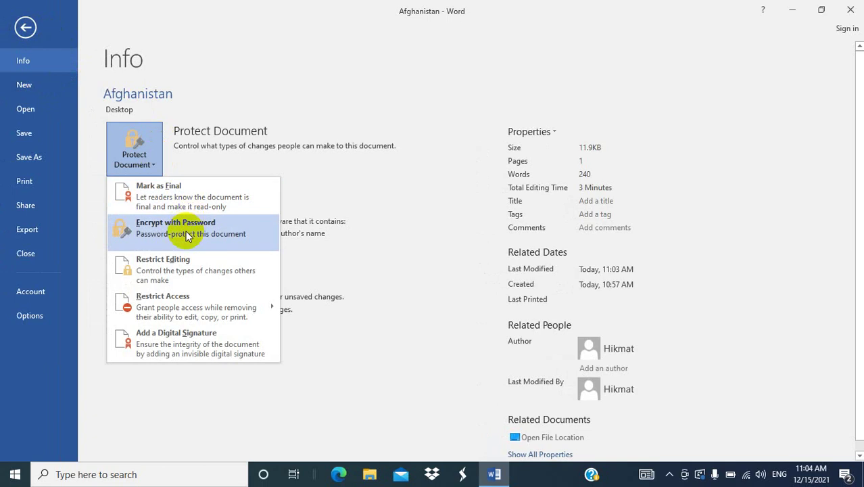
click(189, 235)
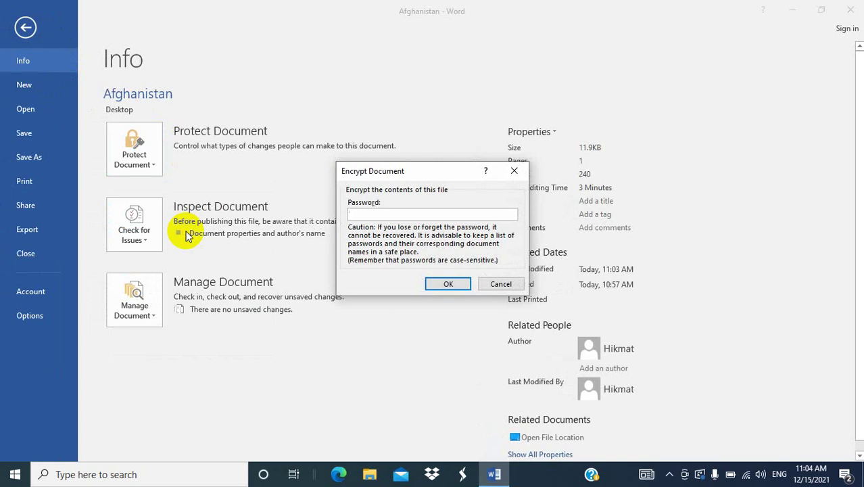
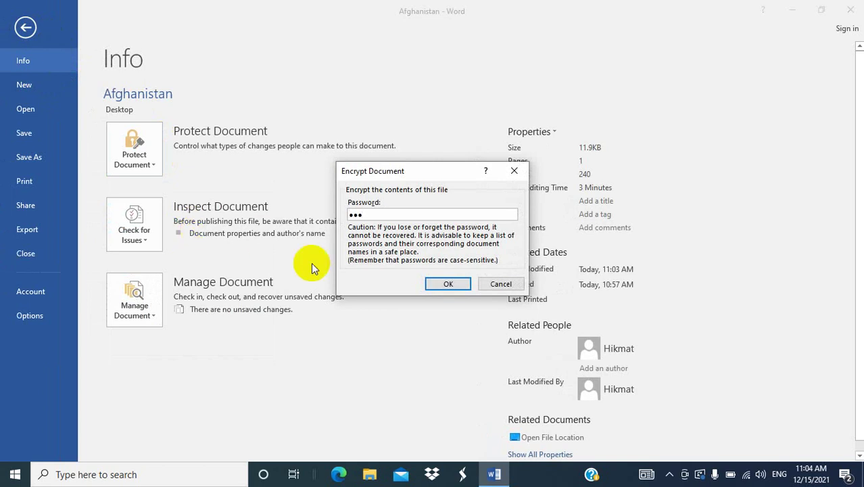
click(448, 284)
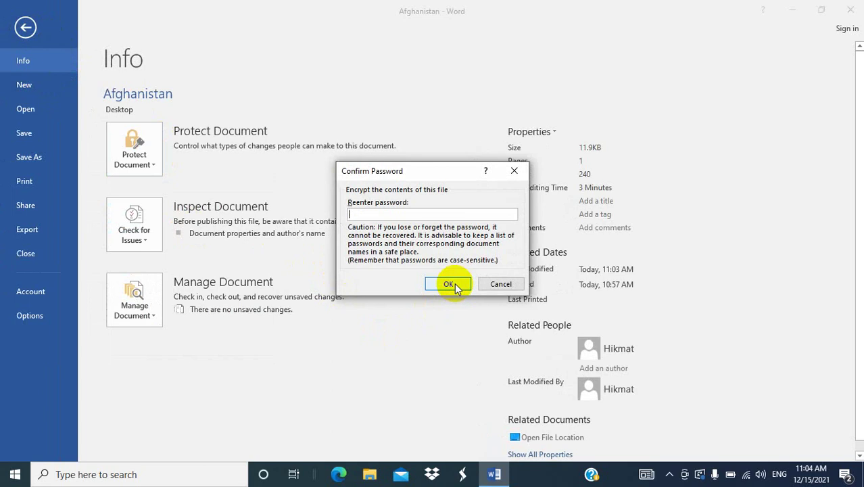
click(443, 283)
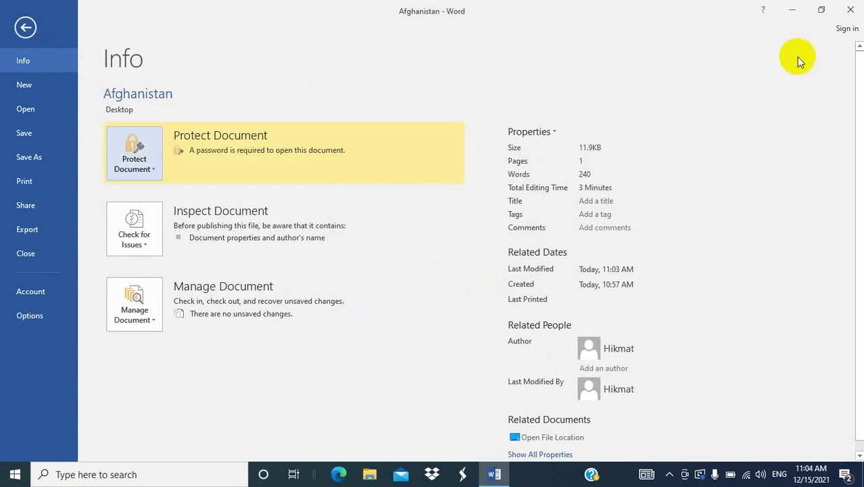
click(850, 9)
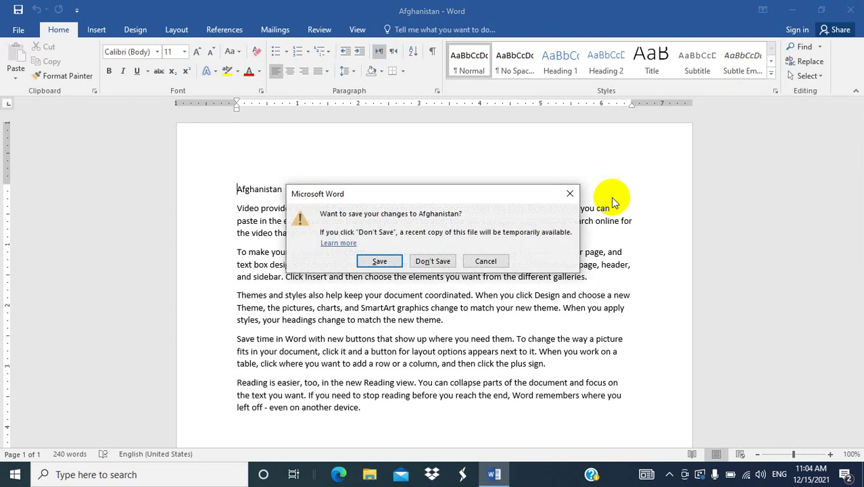
- Save the encrypted document, try reopening Afghanistan with a wrong password, and exit Word
click(383, 260)
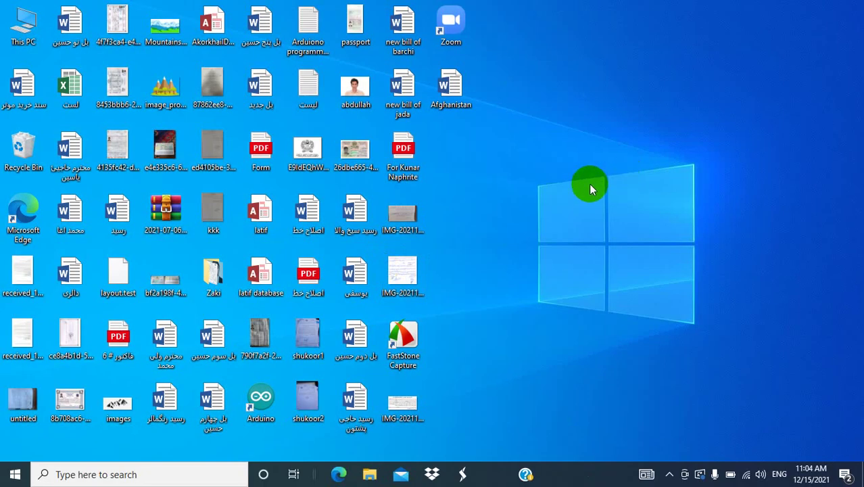
double_click(462, 82)
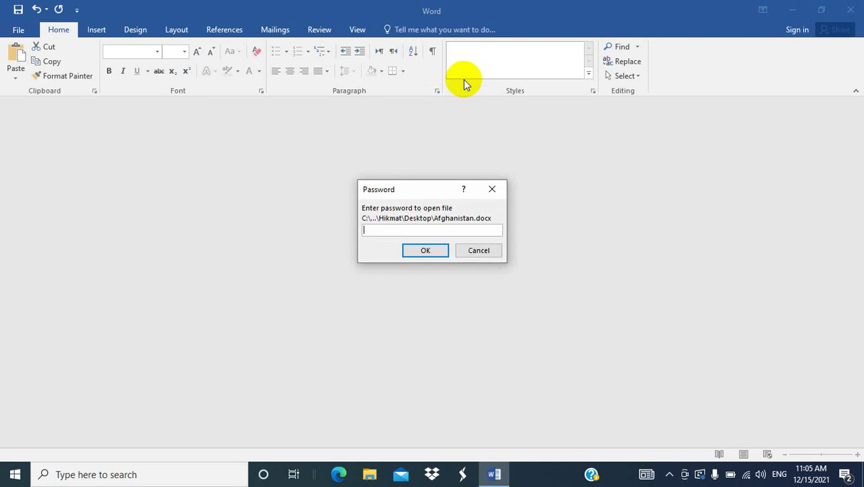
key(Return)
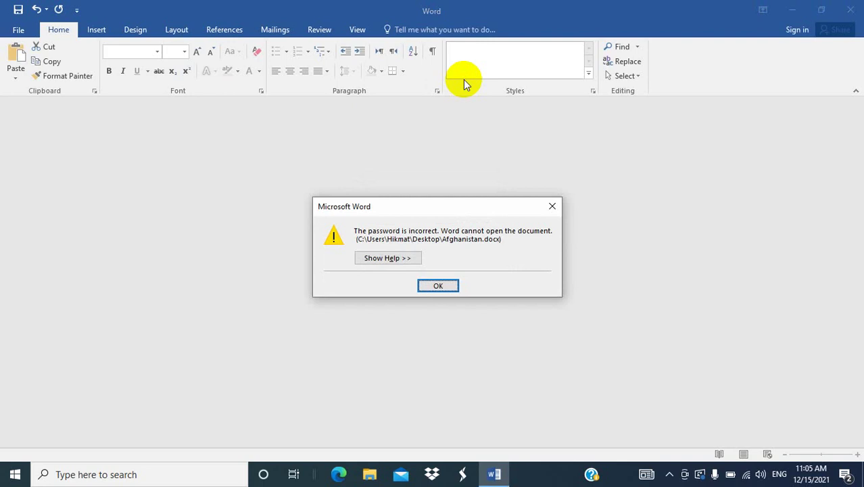
key(Return)
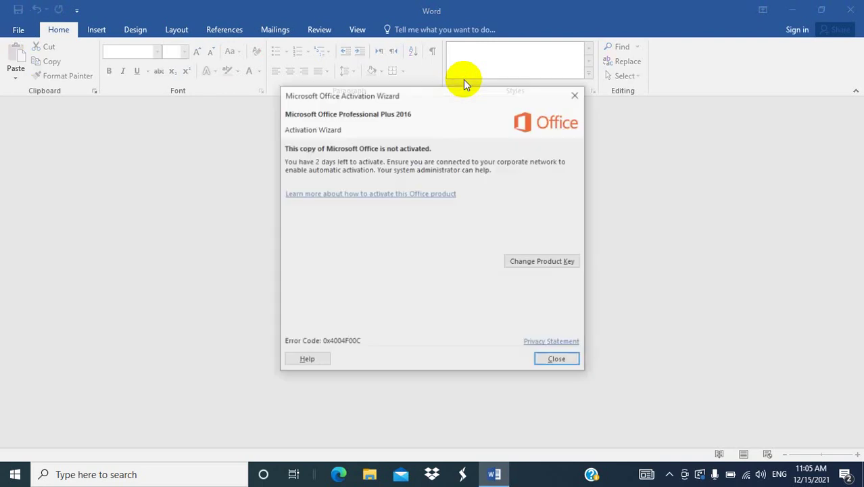
click(558, 361)
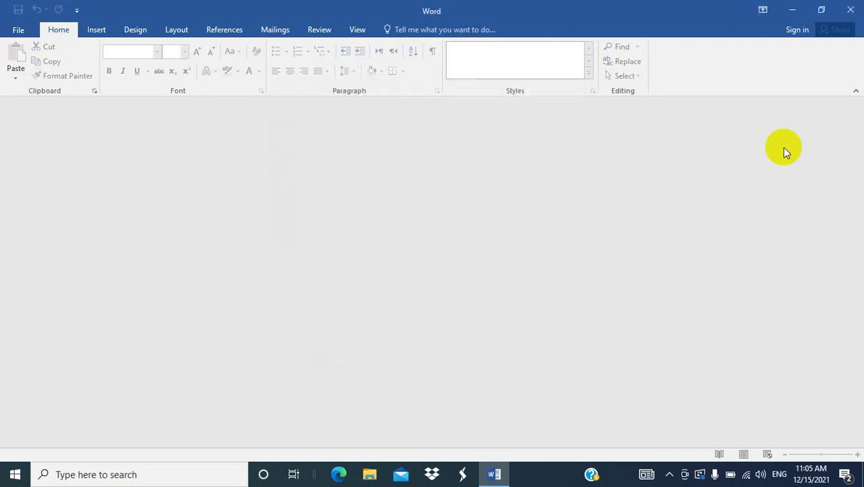
click(850, 10)
- Open Afghanistan again with the correct password, then close Word
double_click(449, 98)
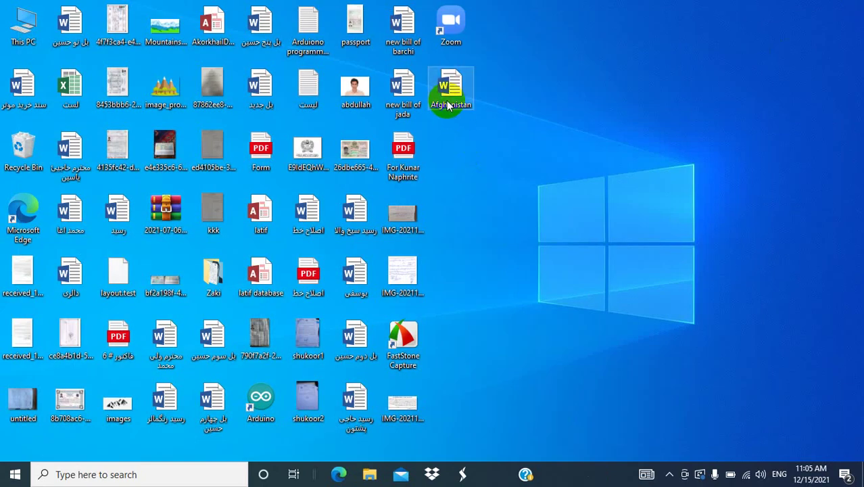
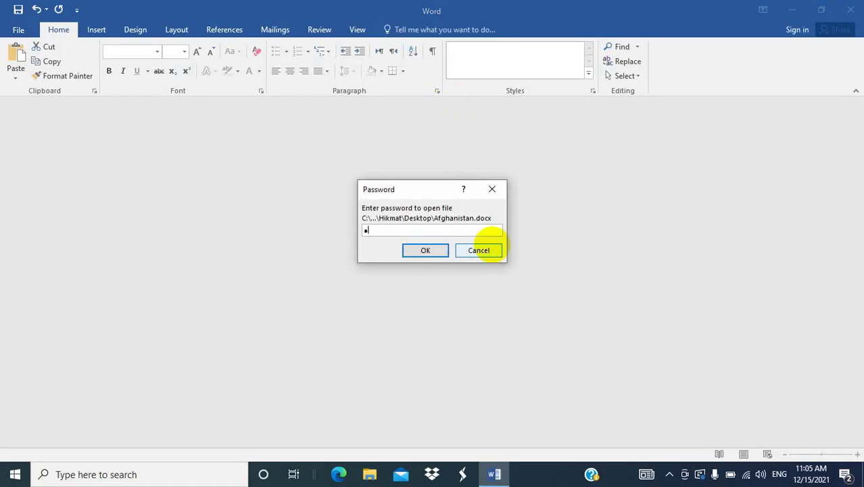
key(Return)
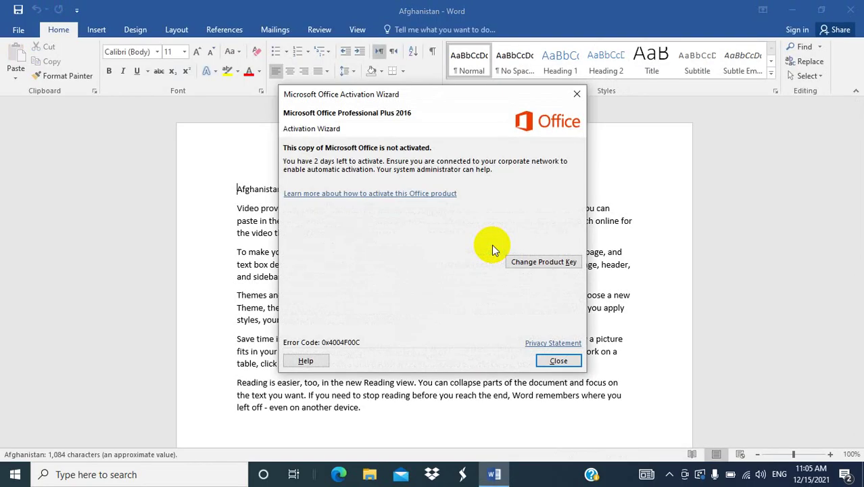
click(559, 360)
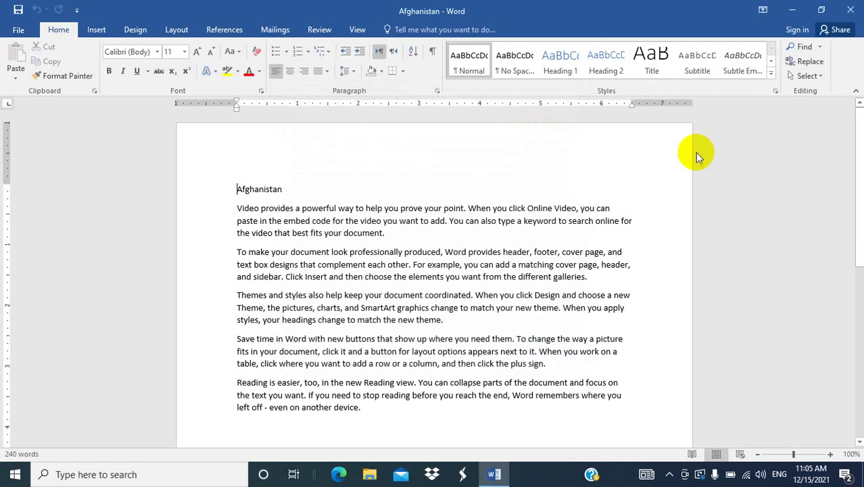
click(854, 9)
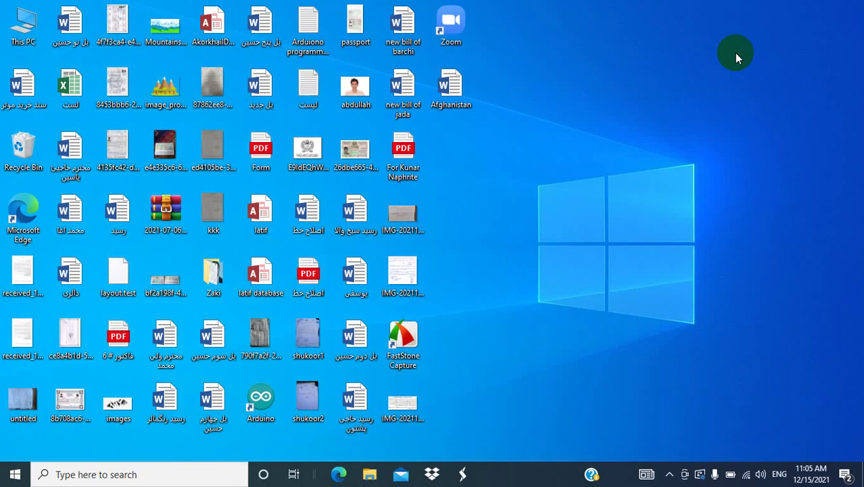
- Open Afghanistan from the desktop by entering its password
double_click(460, 97)
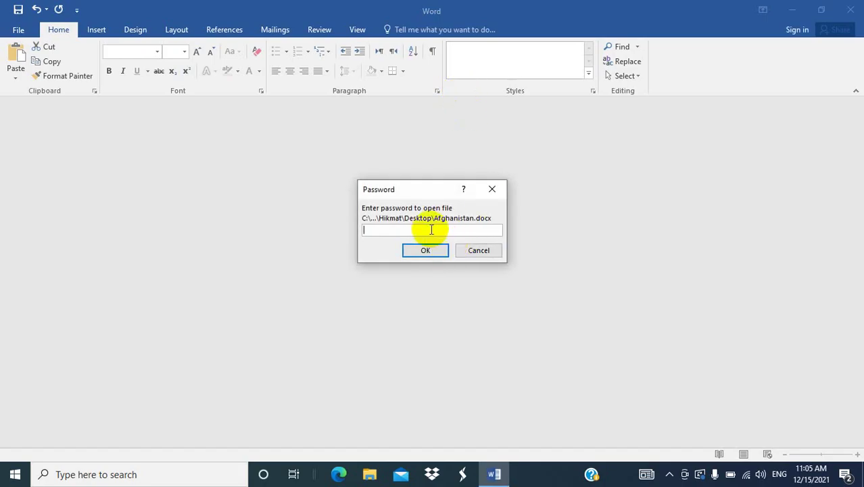
key(Return)
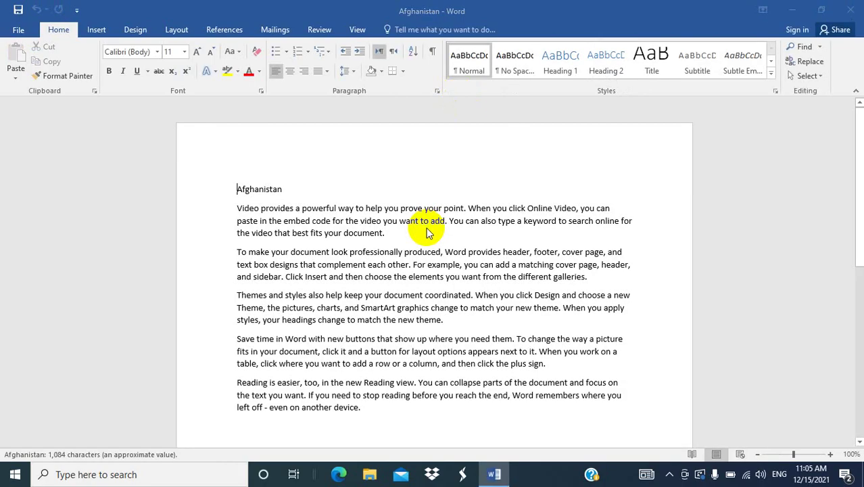
click(561, 359)
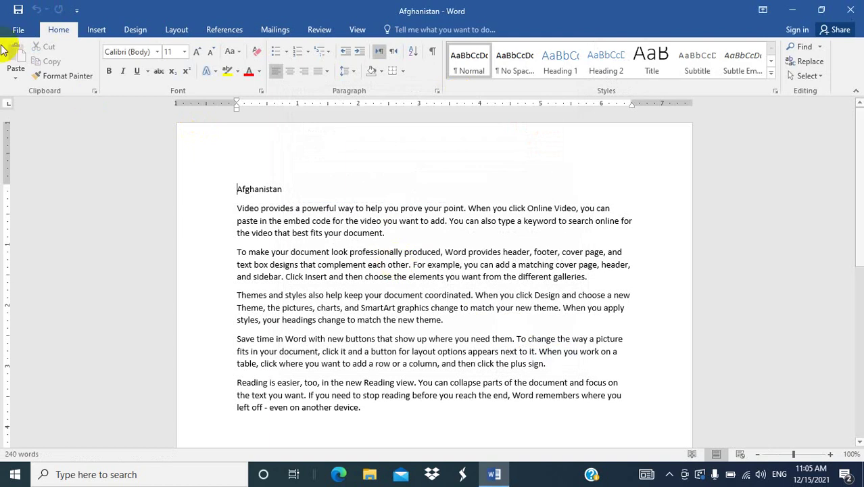
- Clear the field in Protect Document > Encrypt with Password to remove the password
click(19, 30)
click(137, 158)
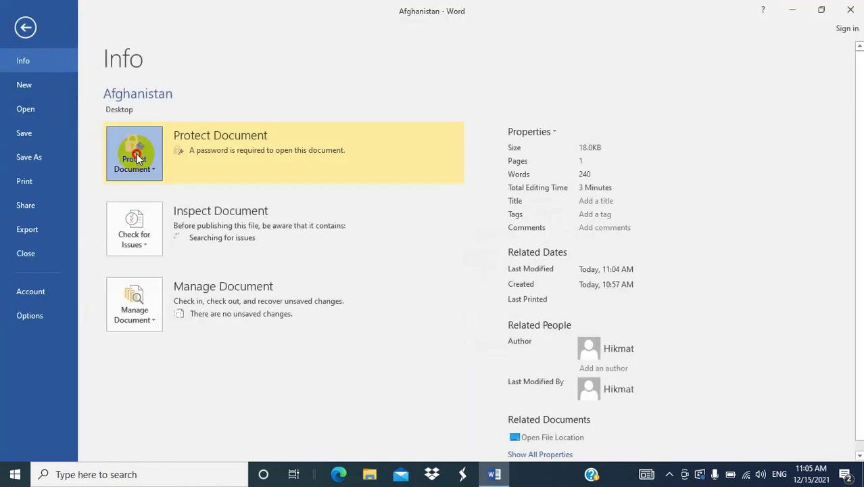
click(192, 226)
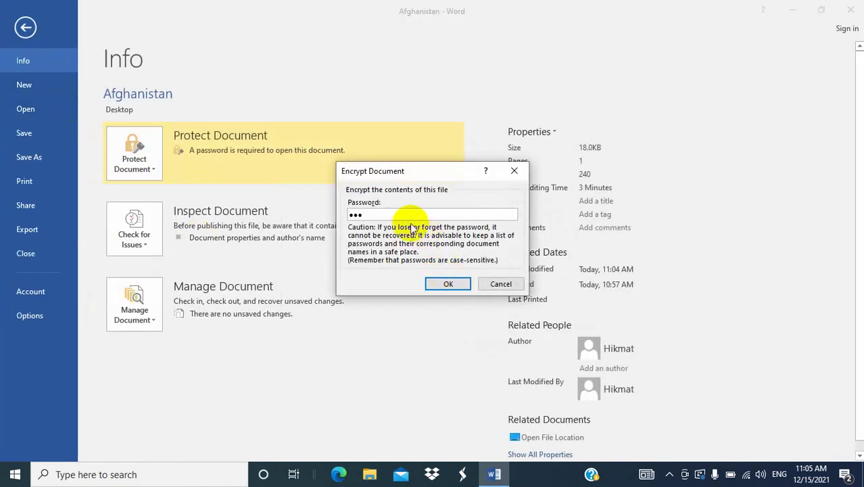
drag(391, 215, 151, 199)
key(BackSpace)
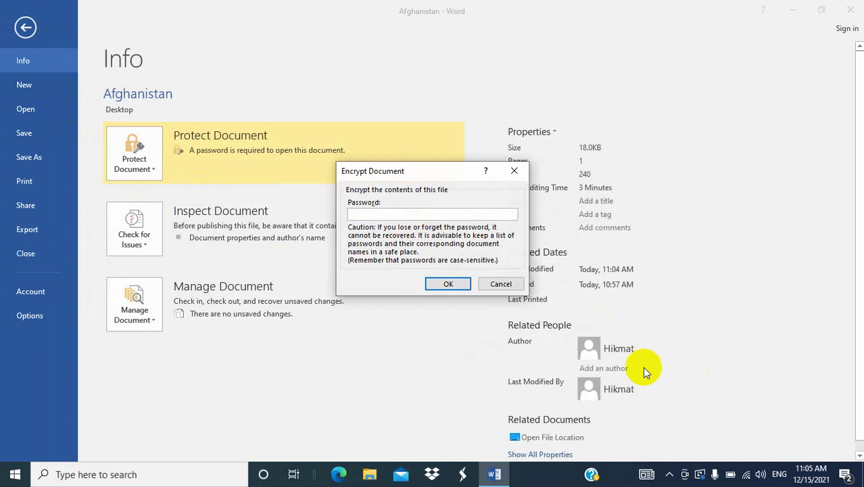
click(452, 284)
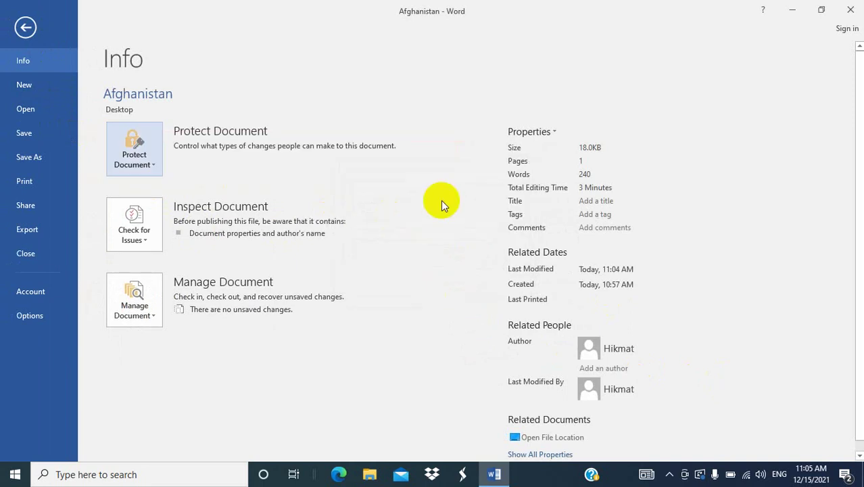
- Close Word and reopen Afghanistan from the desktop with no password prompt
click(25, 26)
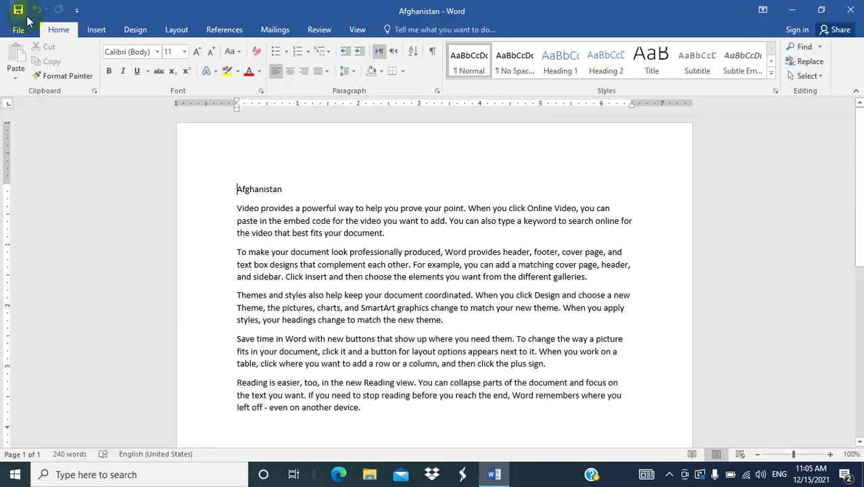
click(853, 8)
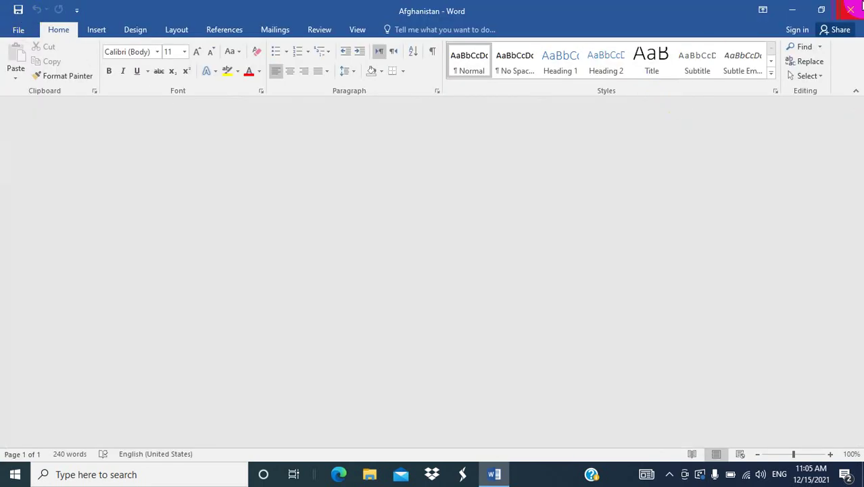
double_click(447, 89)
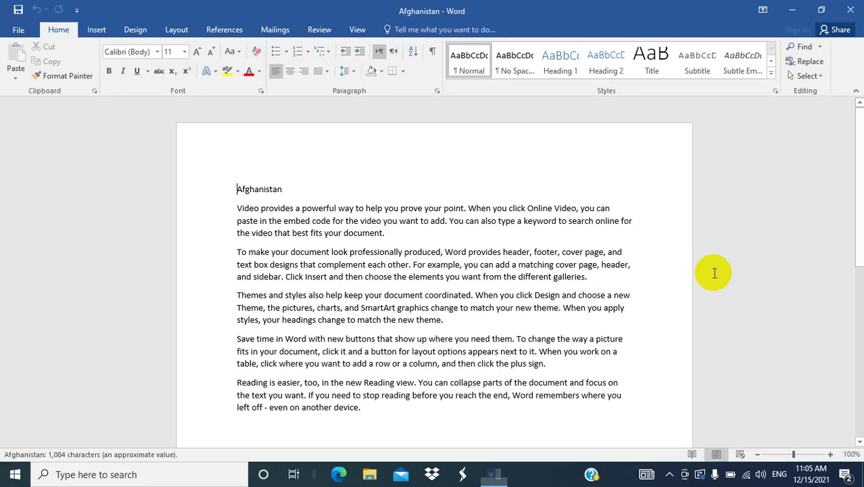
click(566, 361)
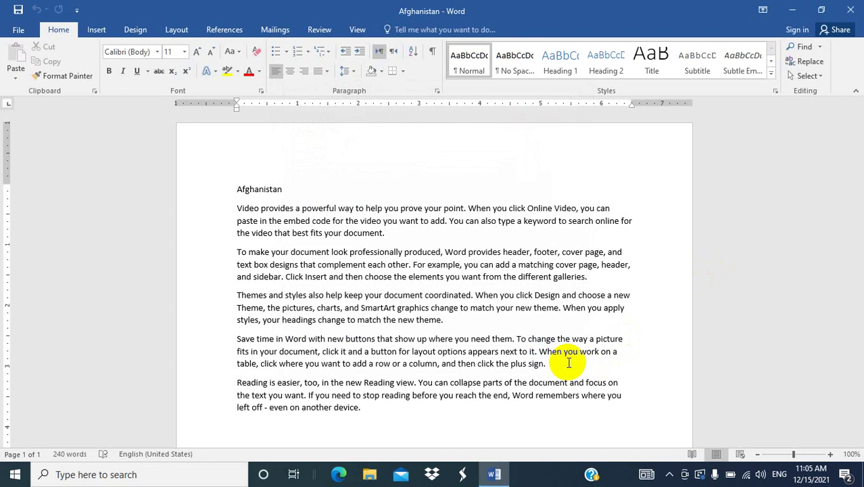
- Review the Protect Document options on the Info page, then close Word
click(18, 30)
click(152, 169)
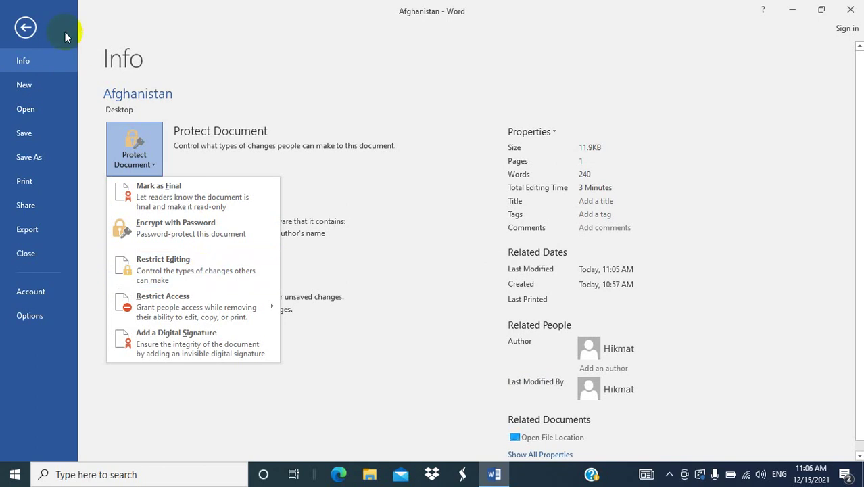
click(26, 28)
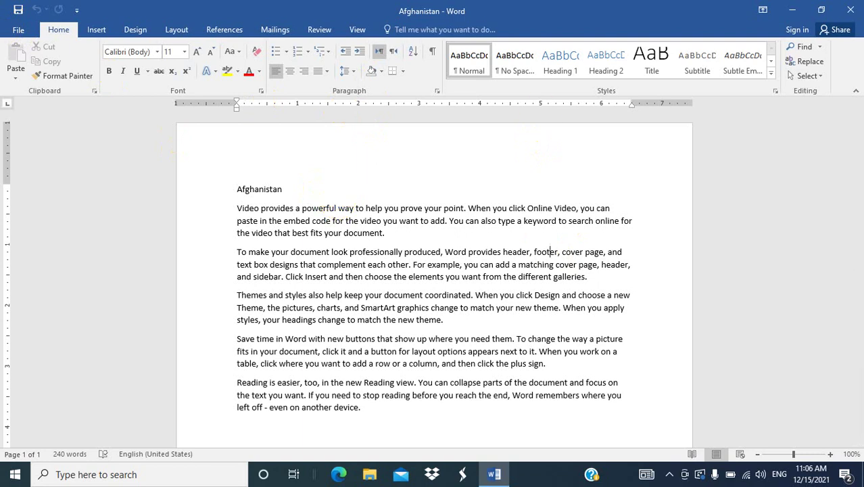
click(855, 8)
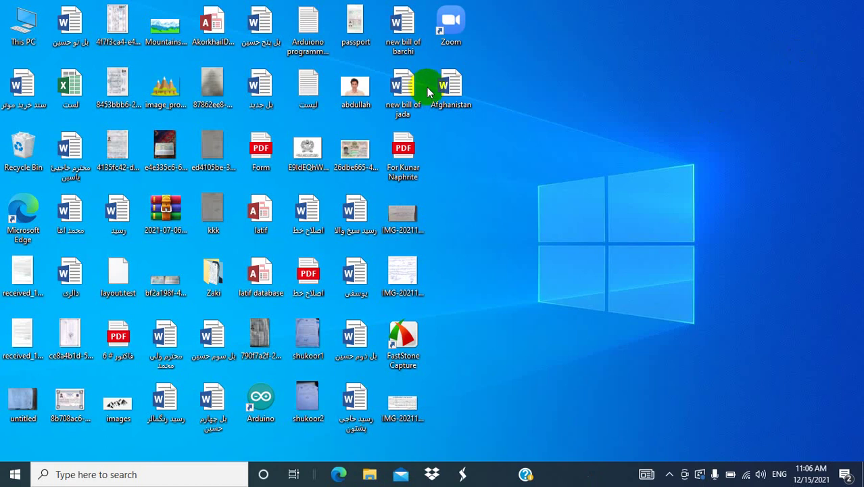
- Reopen Afghanistan, delete a passage and undo it, then show Info > Protect Document options
double_click(456, 92)
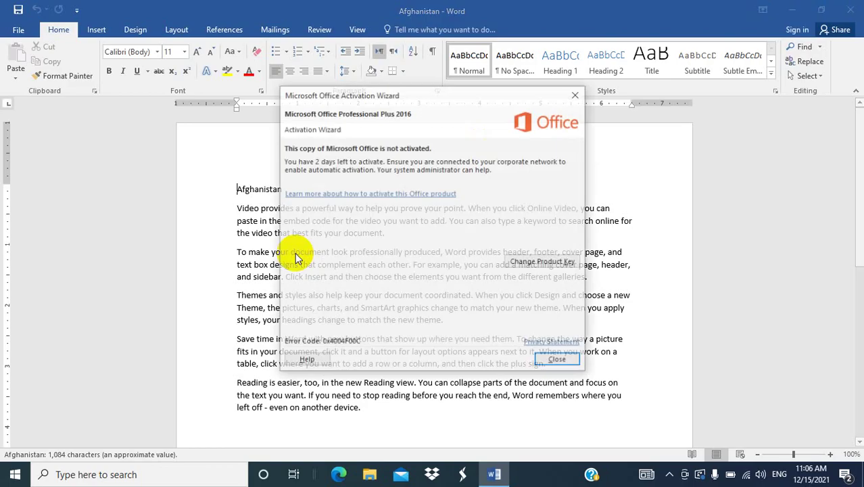
click(558, 361)
drag(491, 339, 346, 278)
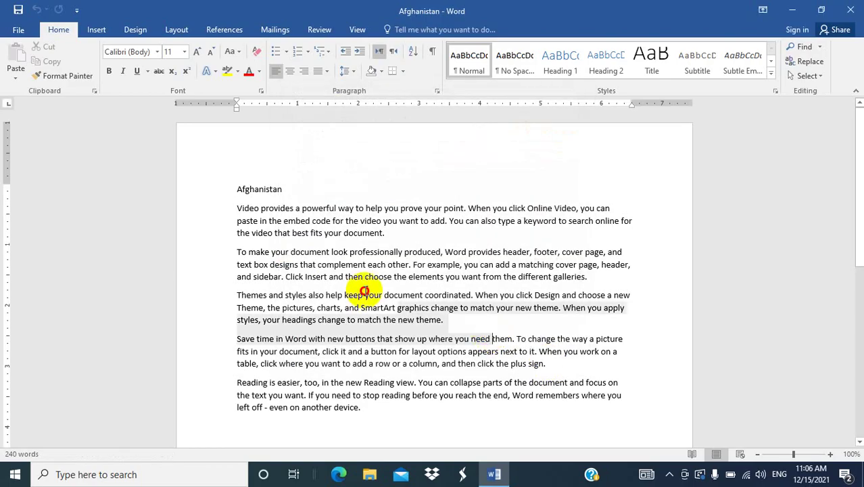
key(Delete)
key(ctrl+z)
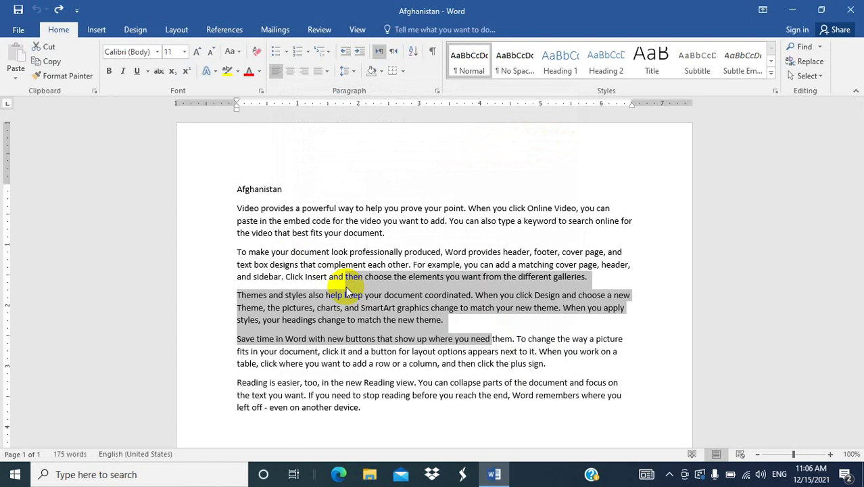
click(317, 273)
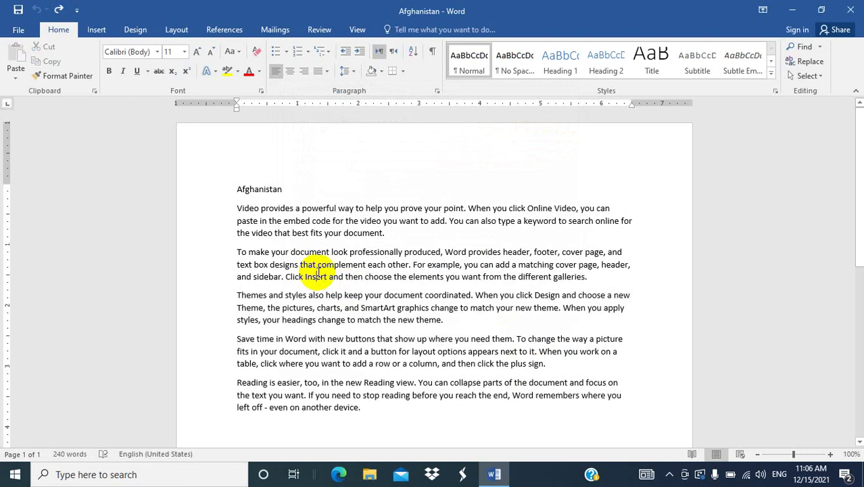
click(18, 31)
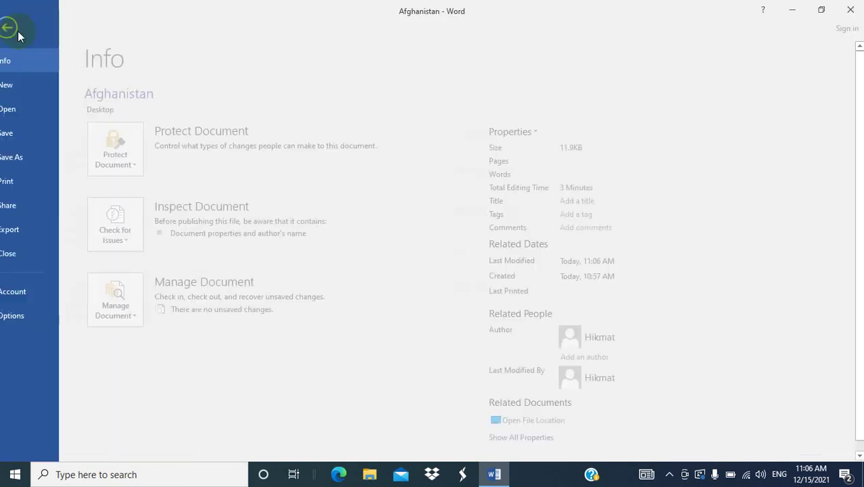
click(123, 141)
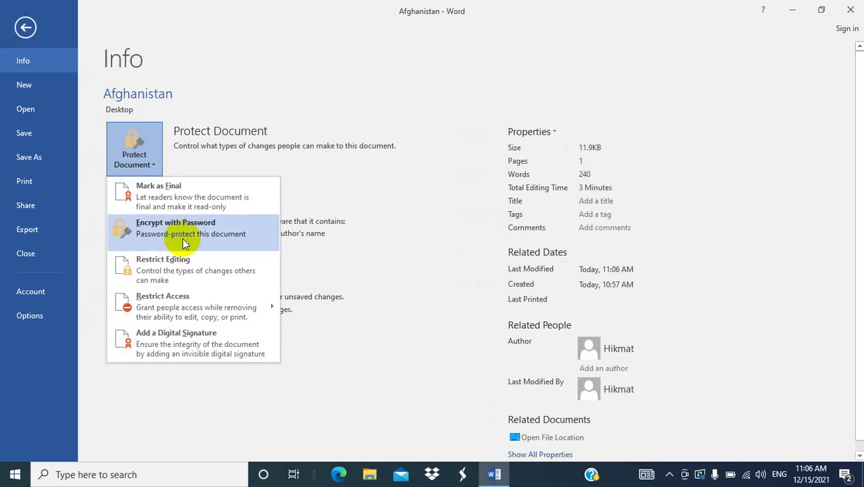
- Restrict editing to chosen formatting styles and only a chosen type of editing
click(194, 273)
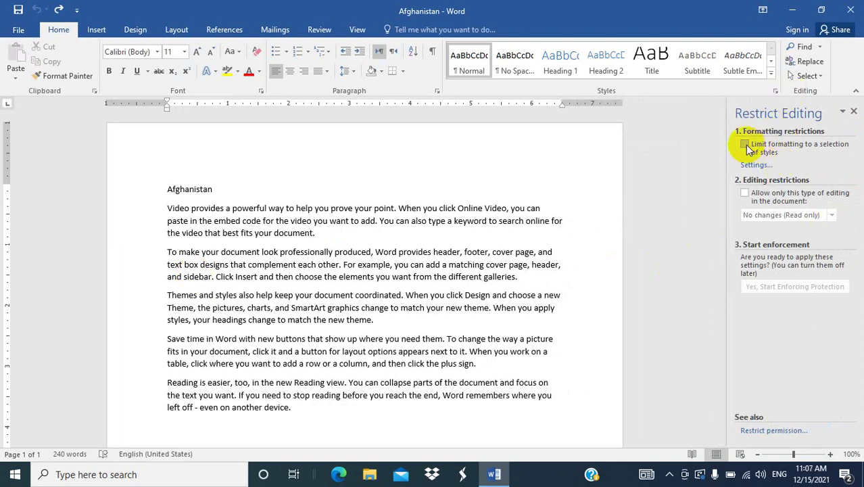
click(745, 146)
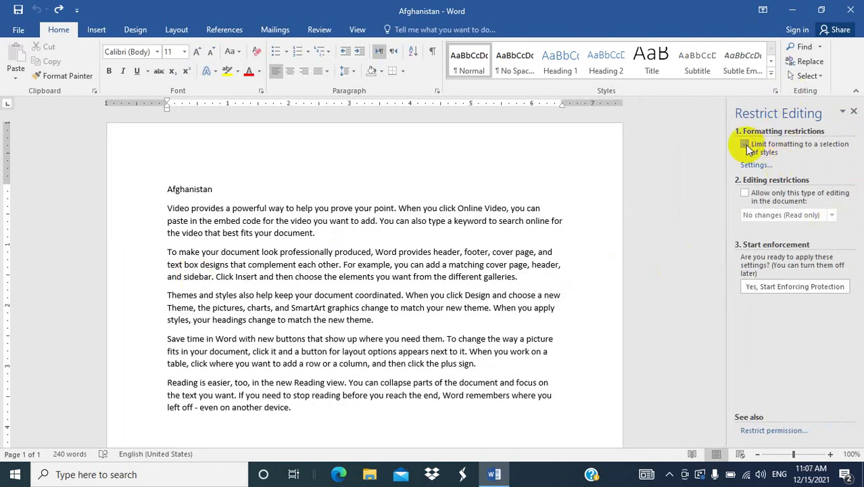
click(745, 194)
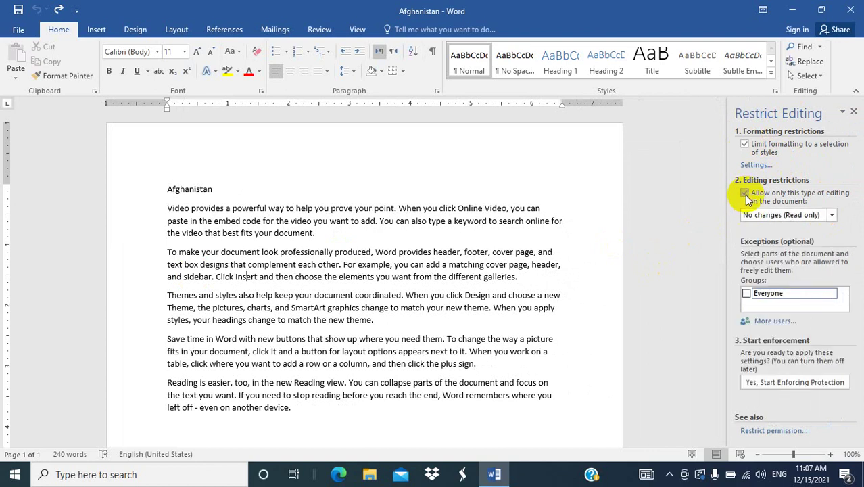
- Enforce the protection with a confirmed password, then verify selected text is locked
click(816, 386)
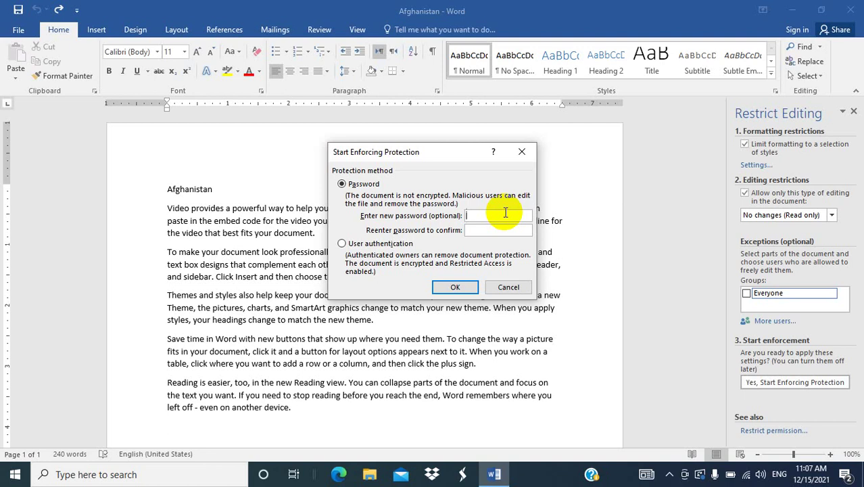
click(502, 230)
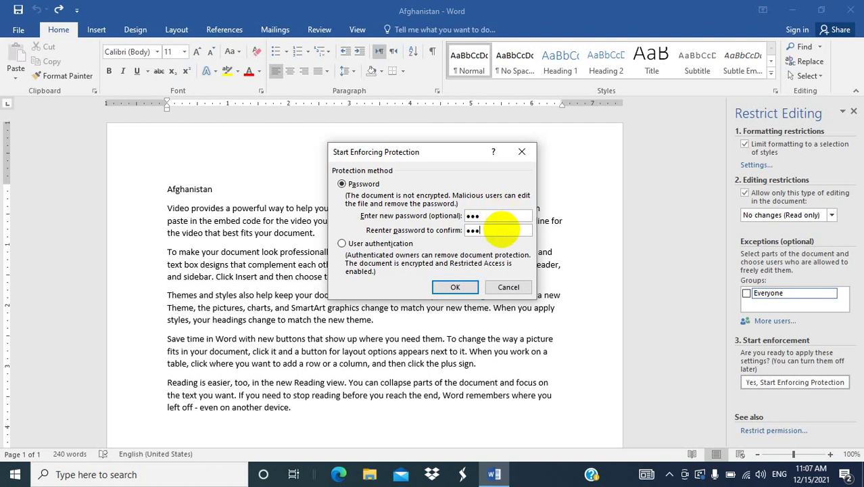
click(455, 287)
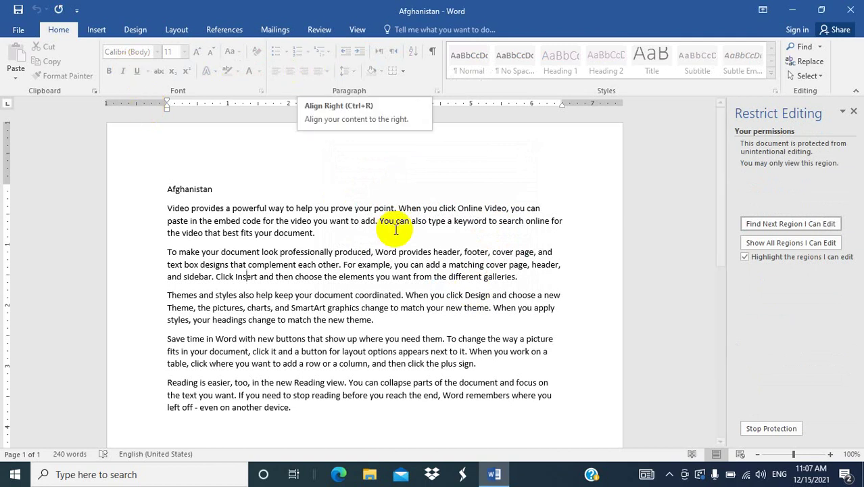
drag(340, 264, 156, 221)
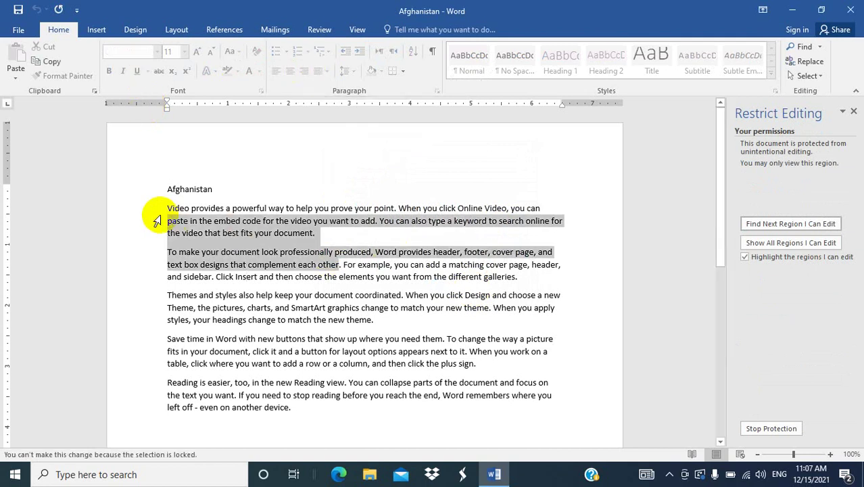
click(250, 305)
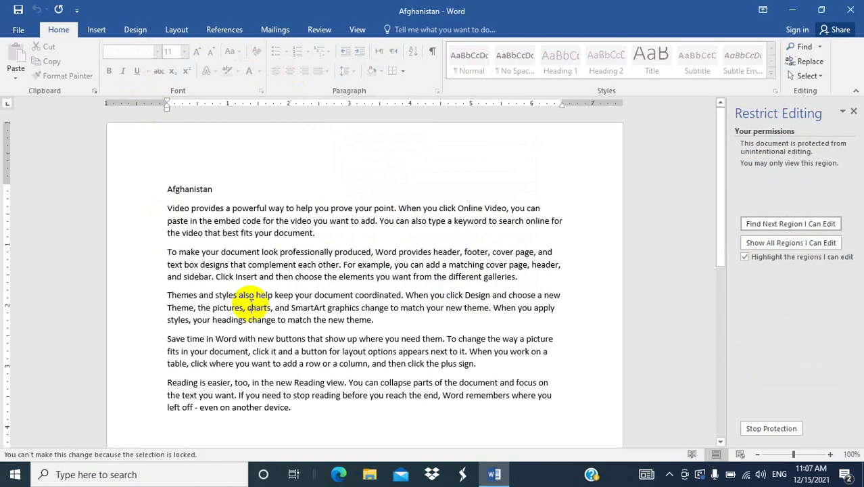
- Try formatting and deleting text through the Themes paragraph, which stays locked
drag(374, 317, 224, 233)
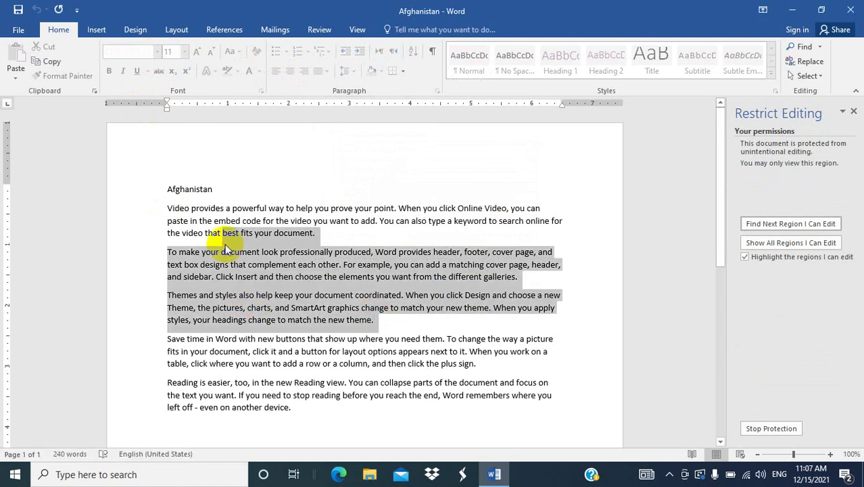
click(210, 76)
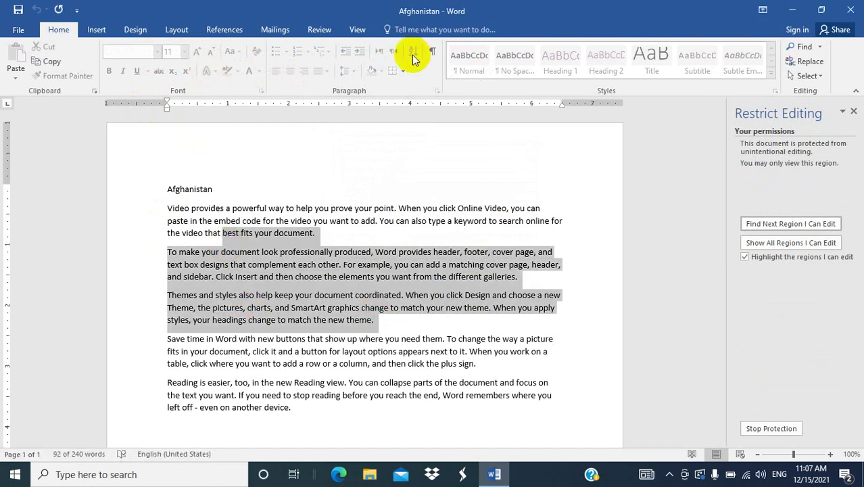
key(Delete)
key(Delete)
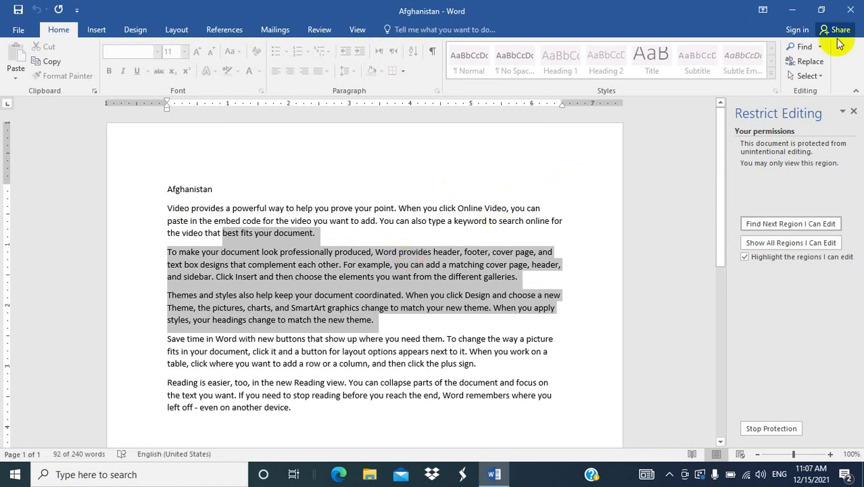
- Close and reopen Afghanistan, dismiss the activation notice, and switch to Print Layout
click(860, 5)
double_click(452, 85)
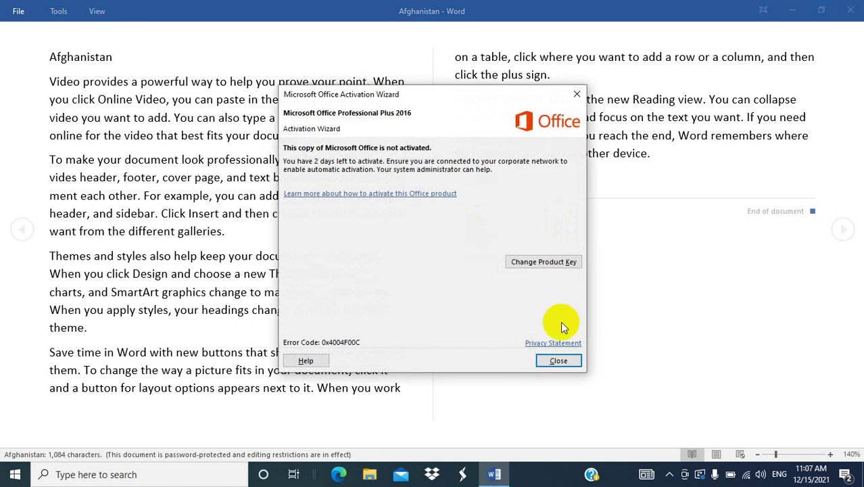
click(556, 359)
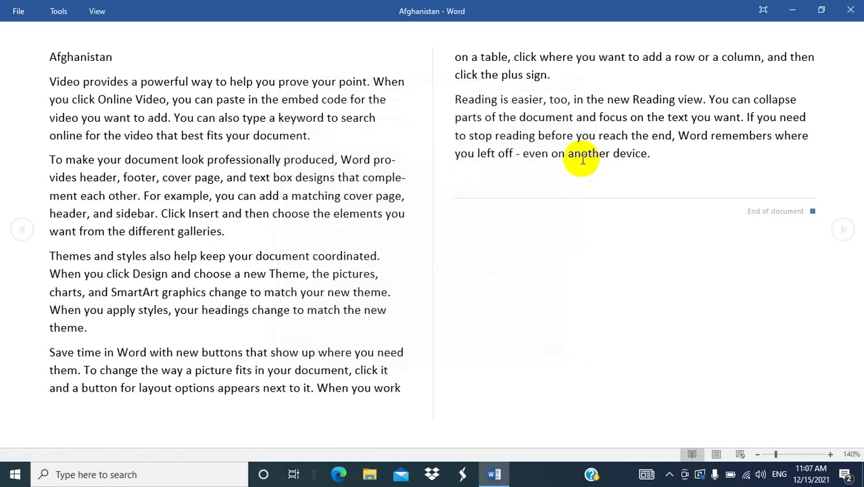
click(716, 454)
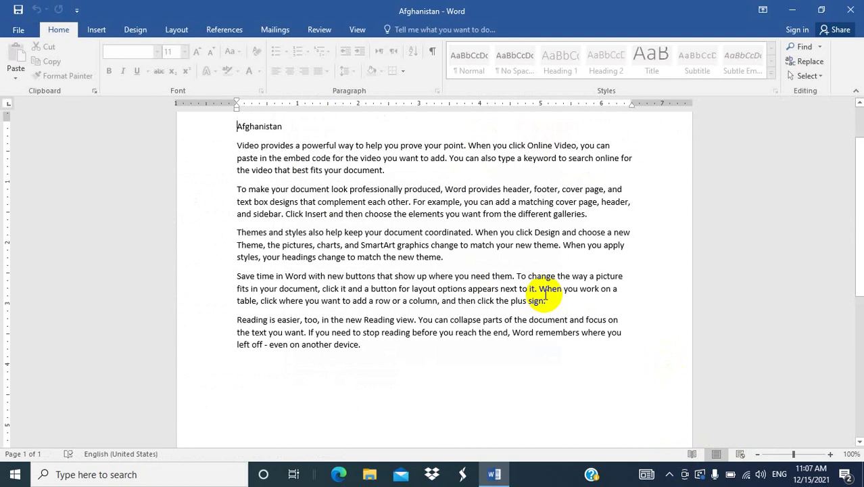
- Try deleting several selected words, confirming the text is still read-only
drag(855, 241, 852, 164)
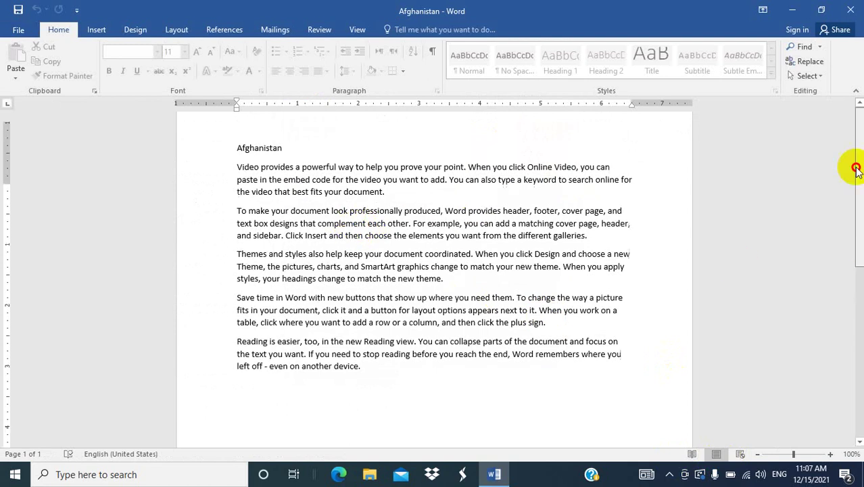
key(BackSpace)
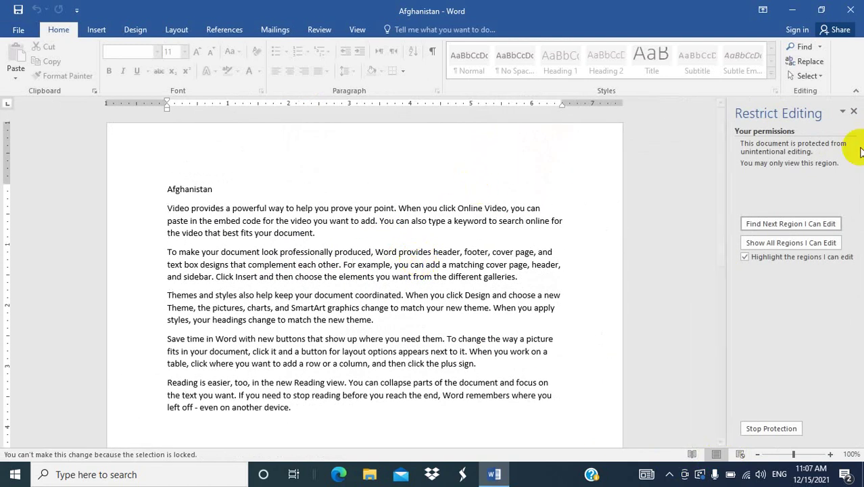
click(853, 110)
drag(409, 276, 346, 278)
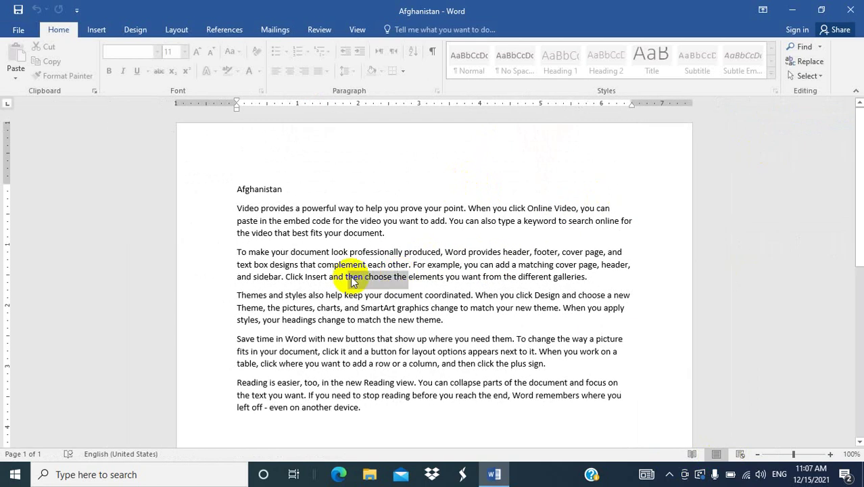
key(BackSpace)
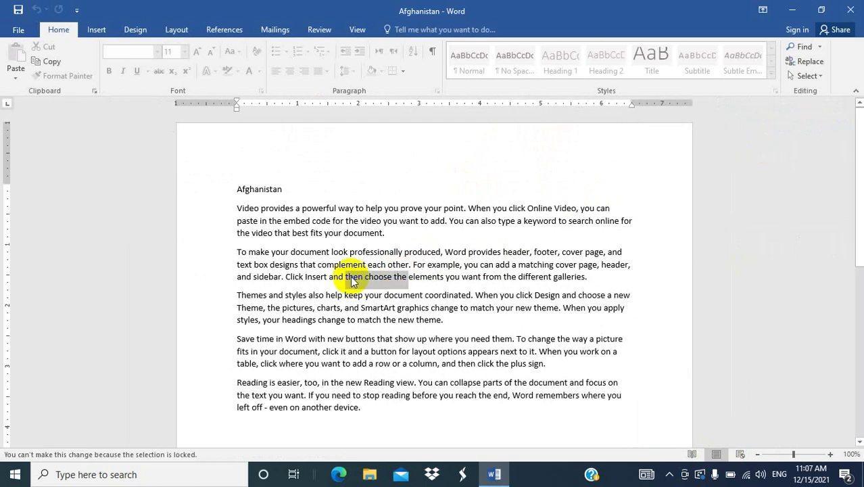
drag(370, 233, 298, 228)
key(BackSpace)
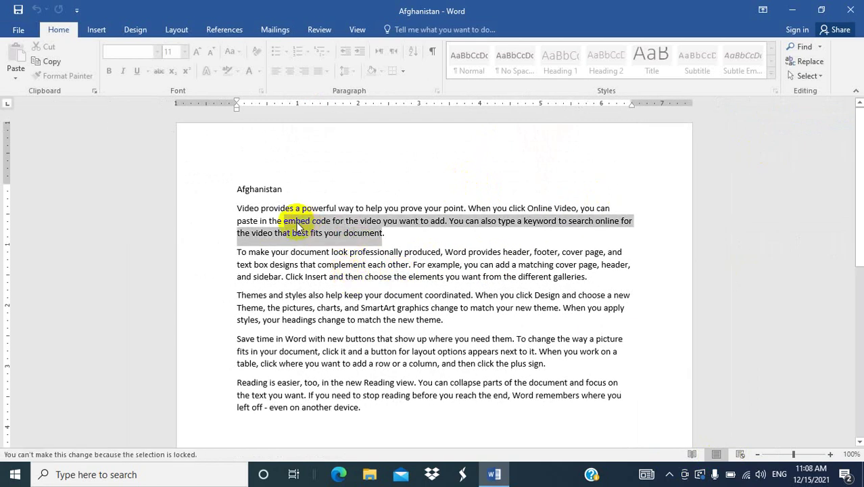
double_click(297, 228)
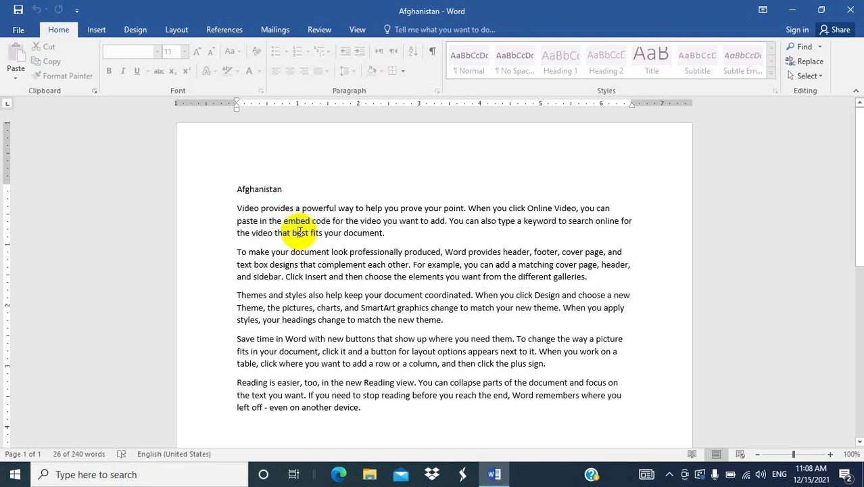
- Open Restrict Editing from File Info, stop protection with the document password, and close the pane
click(21, 32)
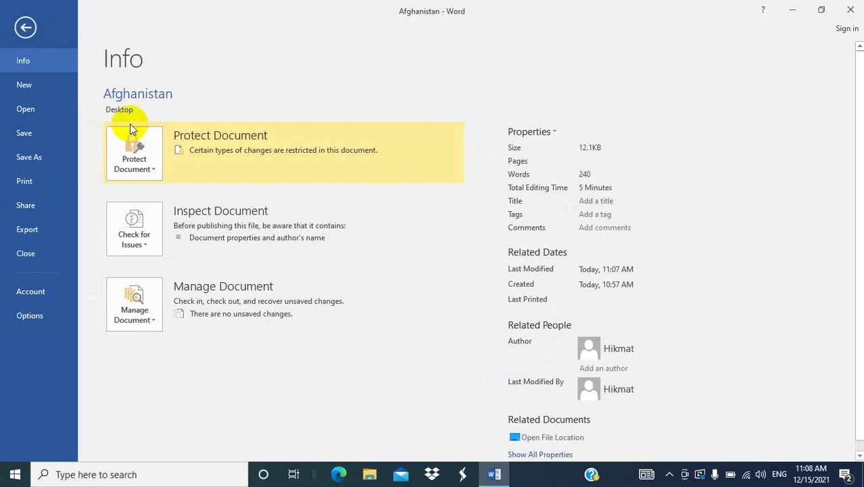
click(133, 154)
click(172, 273)
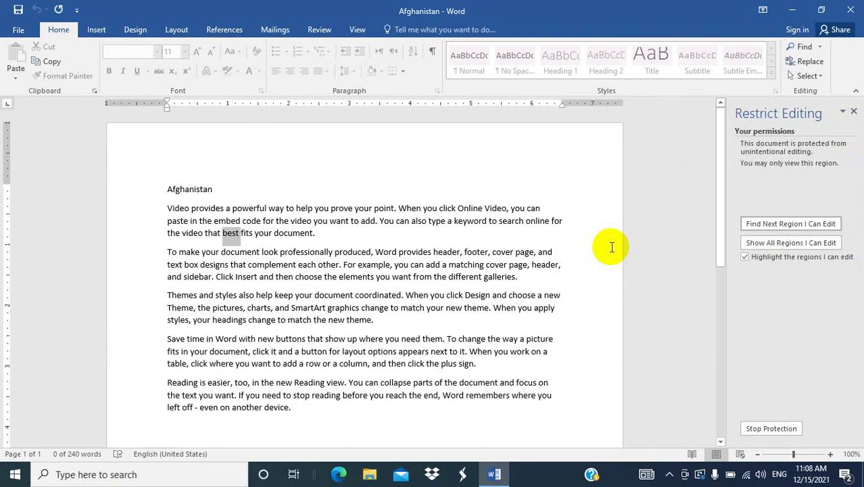
click(443, 277)
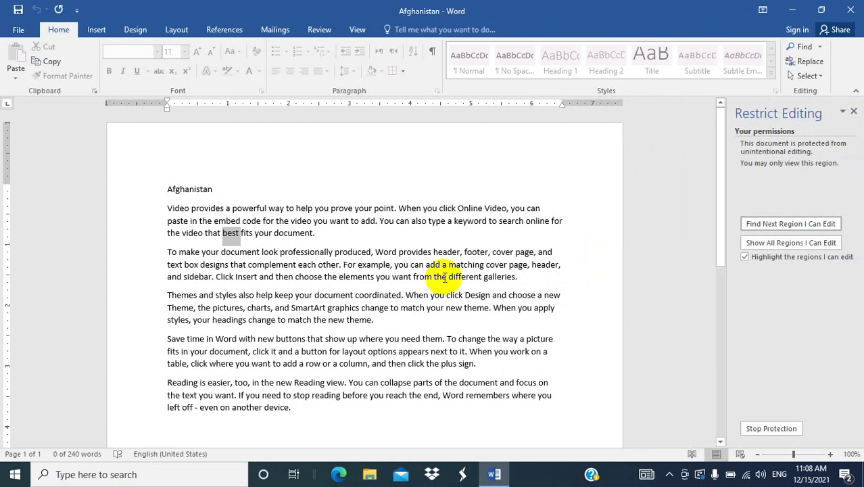
click(776, 429)
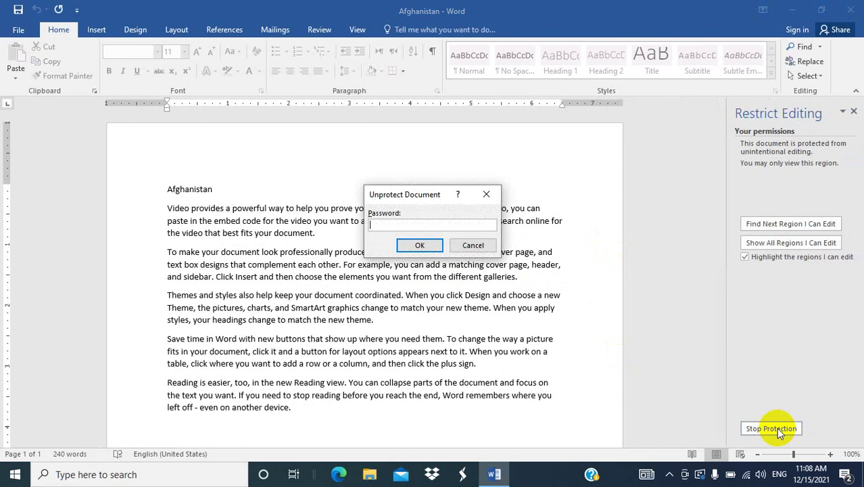
key(Return)
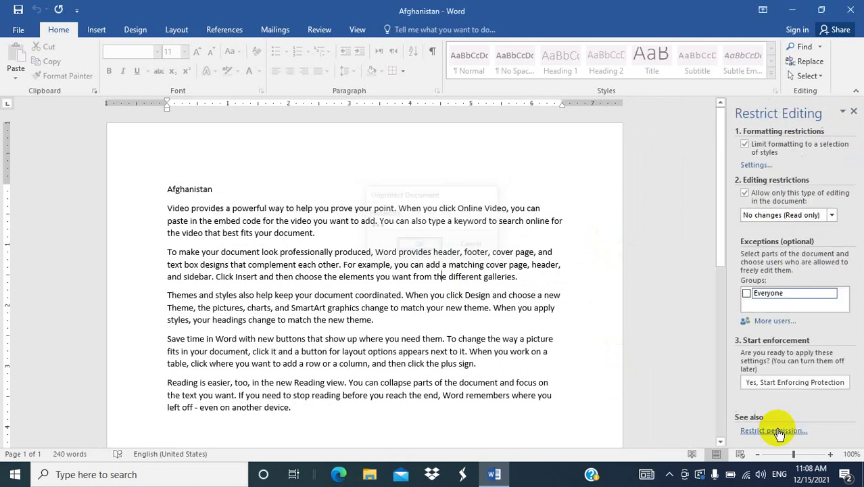
click(853, 112)
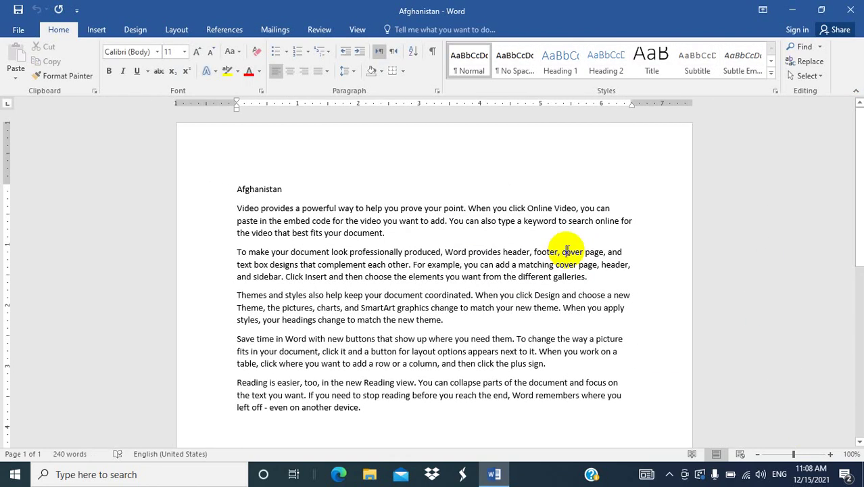
- Close Word, reopen Afghanistan from the desktop, dismiss the activation notice, and show File Info
click(566, 250)
click(851, 10)
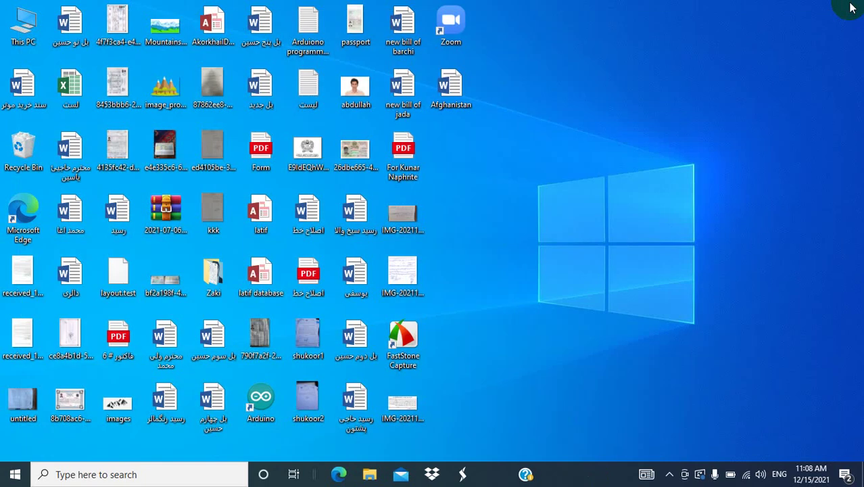
click(519, 160)
double_click(435, 84)
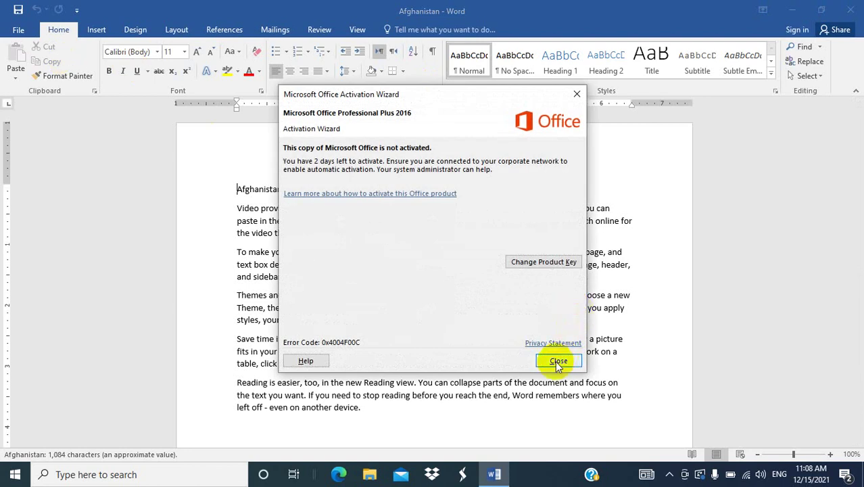
click(557, 359)
click(18, 30)
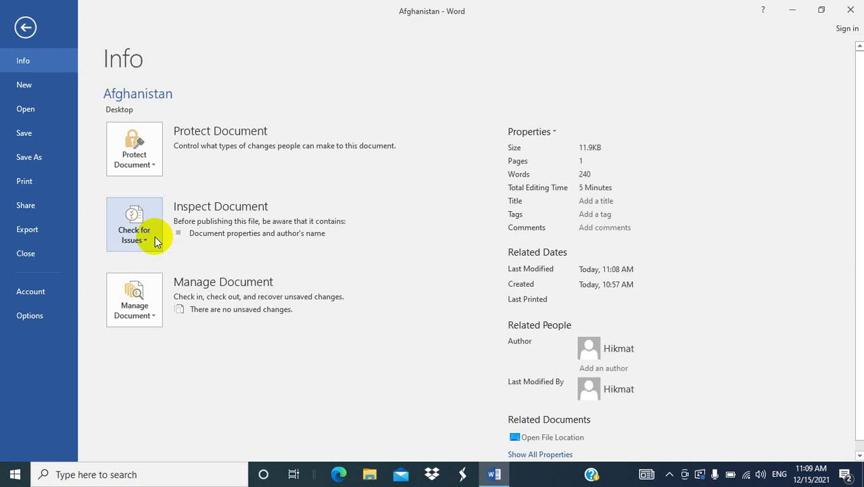
- Review the Check for Issues options, then go back and click into the second paragraph
click(155, 241)
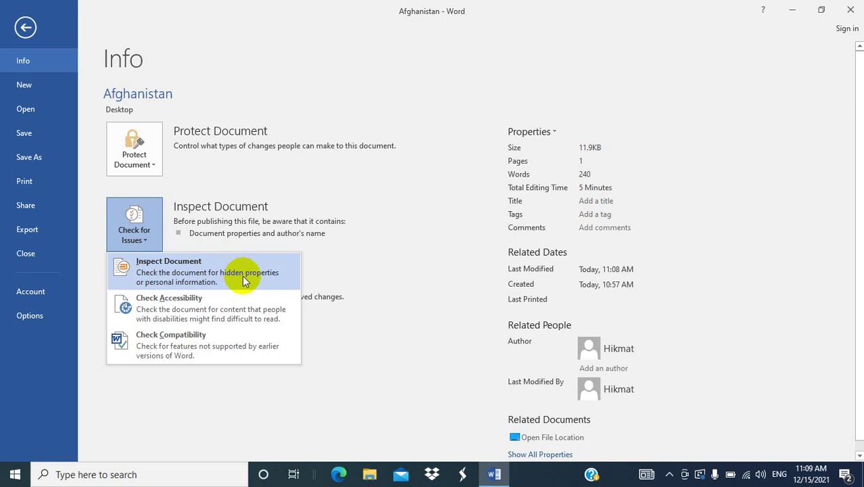
click(25, 27)
click(365, 254)
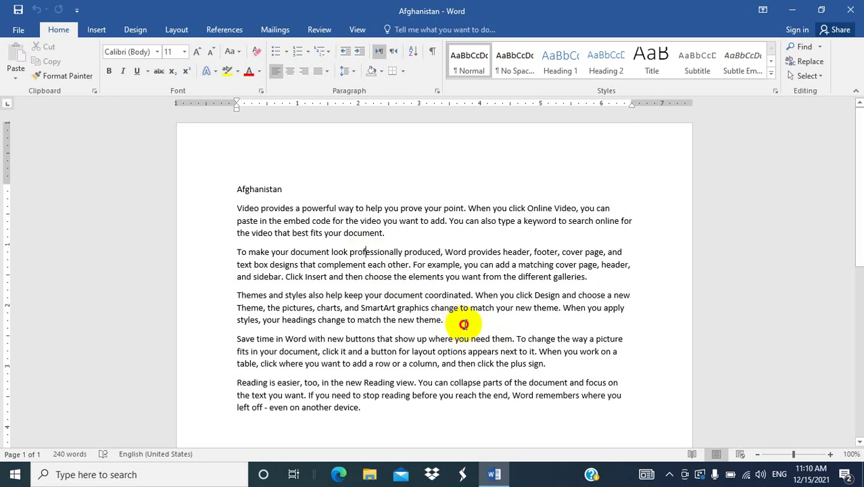
- Format the 'To make your document' and 'Themes' paragraphs as Hidden in the Font dialog
drag(461, 324, 237, 259)
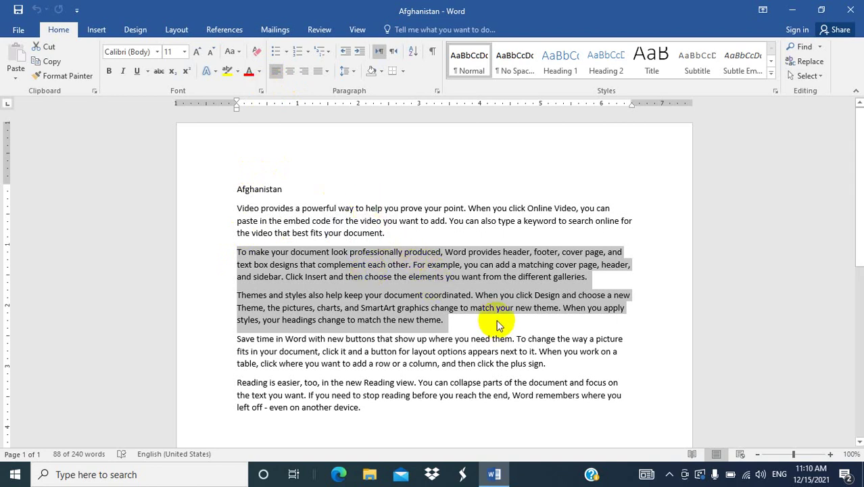
click(262, 93)
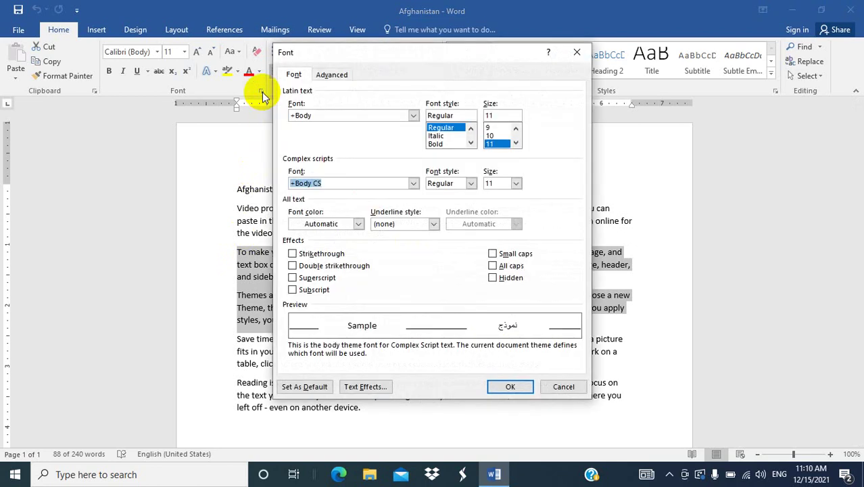
click(499, 287)
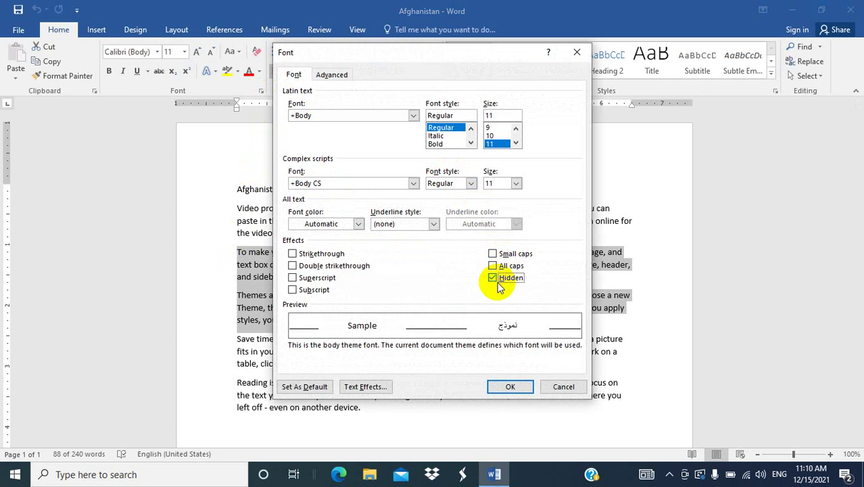
click(521, 385)
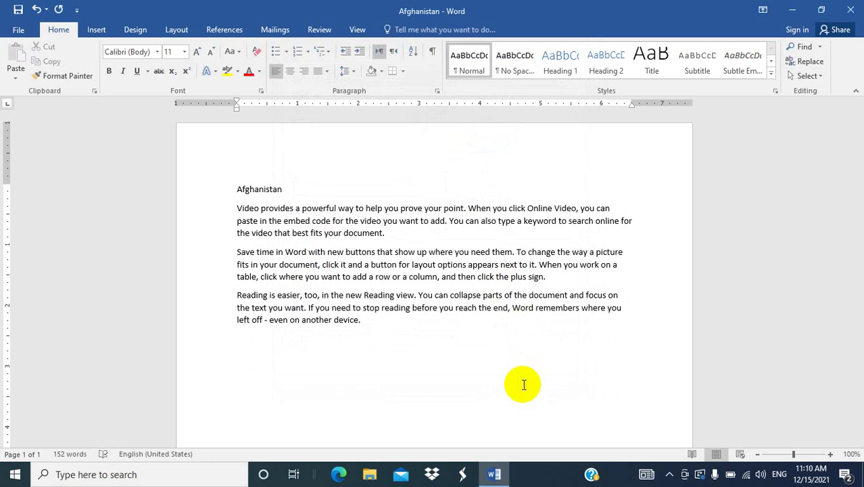
- Enable Hidden text under Display formatting marks in Word Options
click(18, 30)
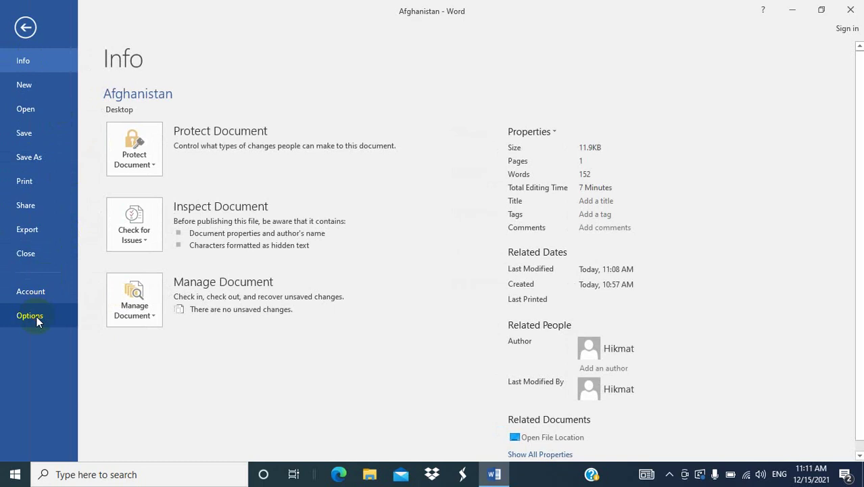
click(29, 315)
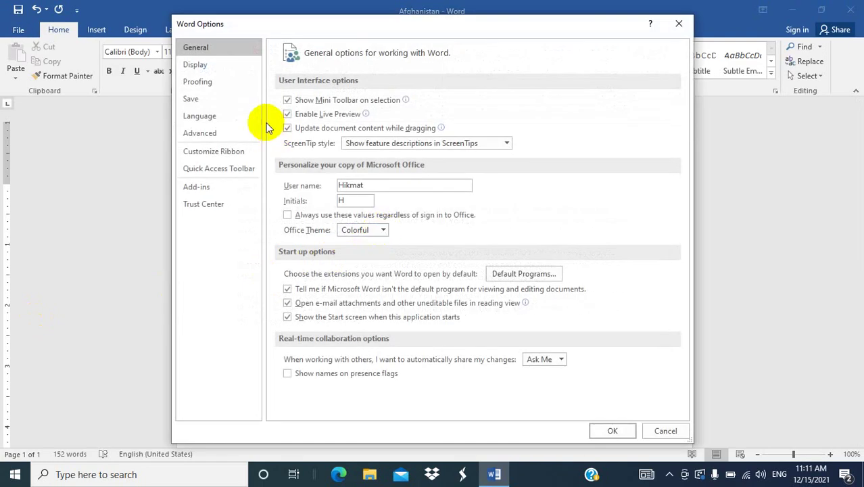
click(226, 72)
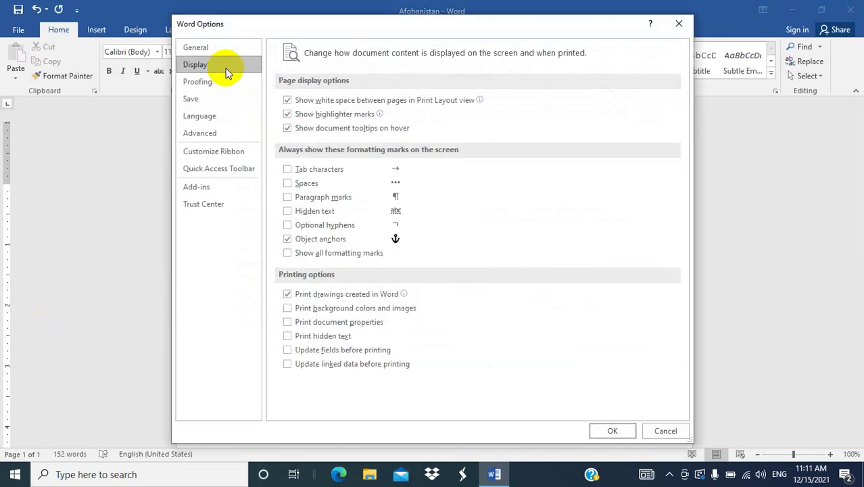
click(288, 212)
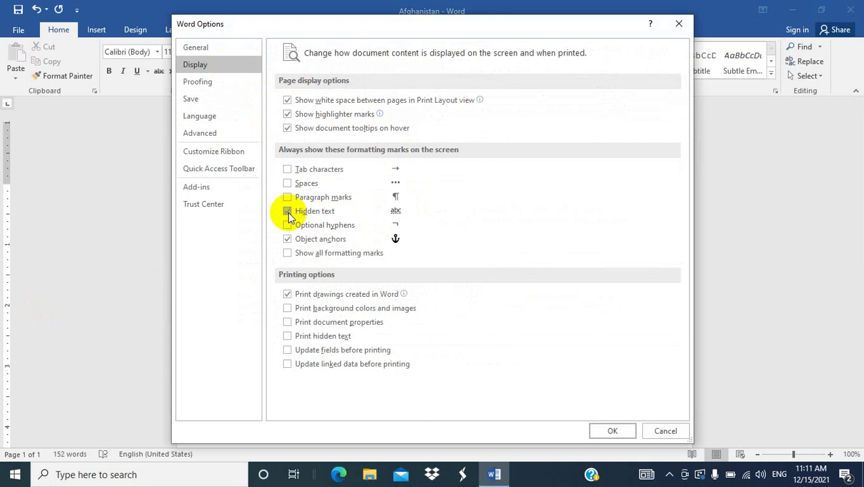
click(610, 431)
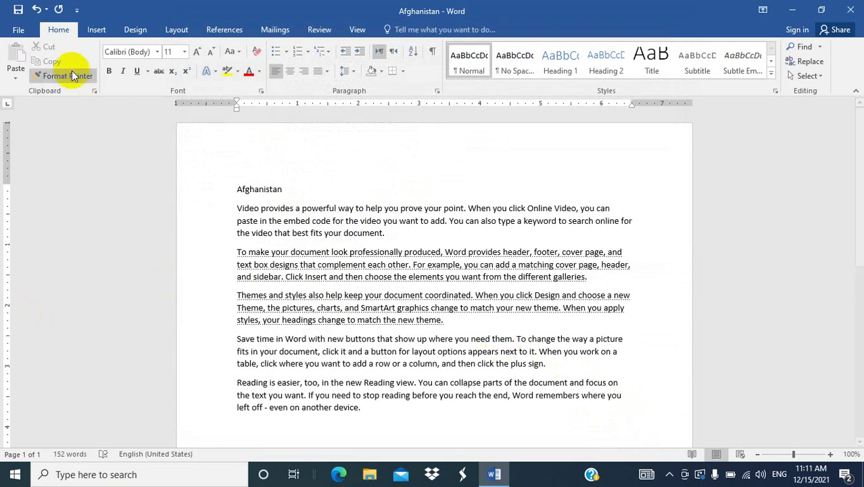
- Set Title 'dsfoidsjfjoids', Tags 'sdfdsf' and Comments 'sdfdsfdsf' on the Info page, then return
click(18, 30)
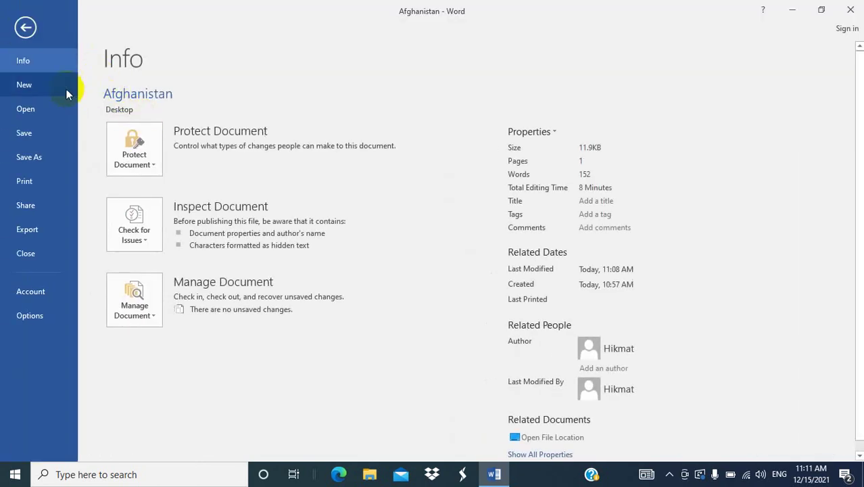
click(595, 201)
text(dsf)
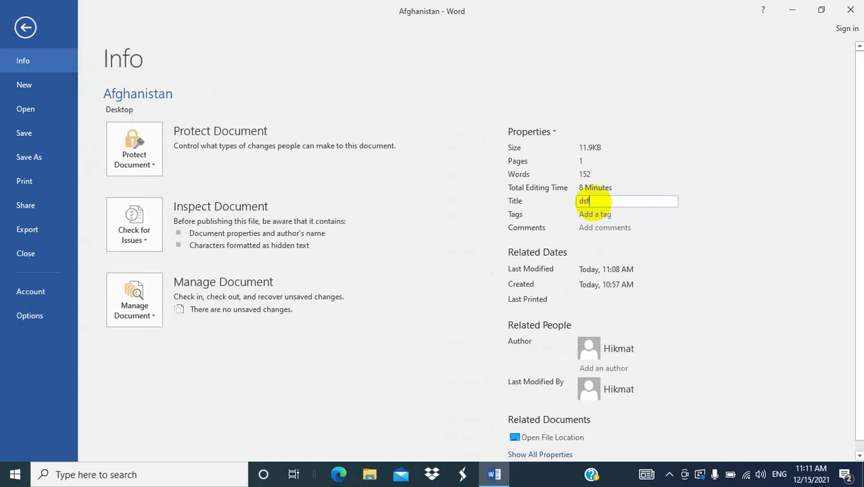
text(oidsjfjoids)
click(595, 213)
text(sdfdsf)
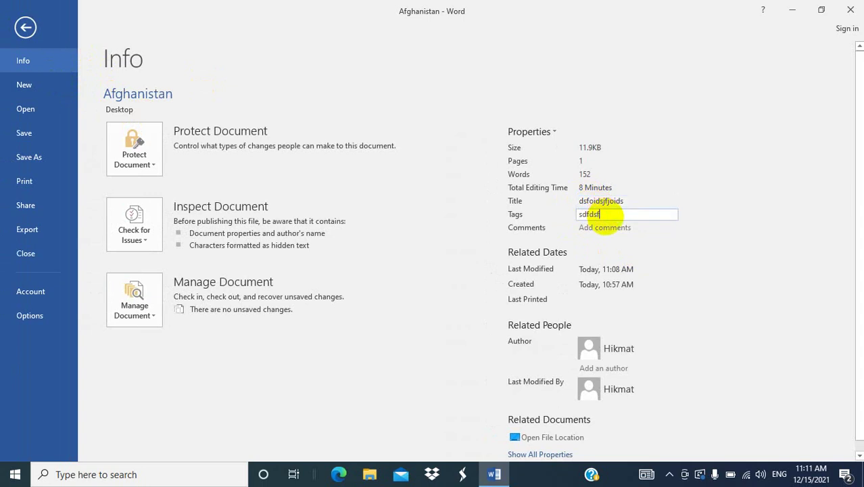
click(595, 227)
text(sdfdsfdsf)
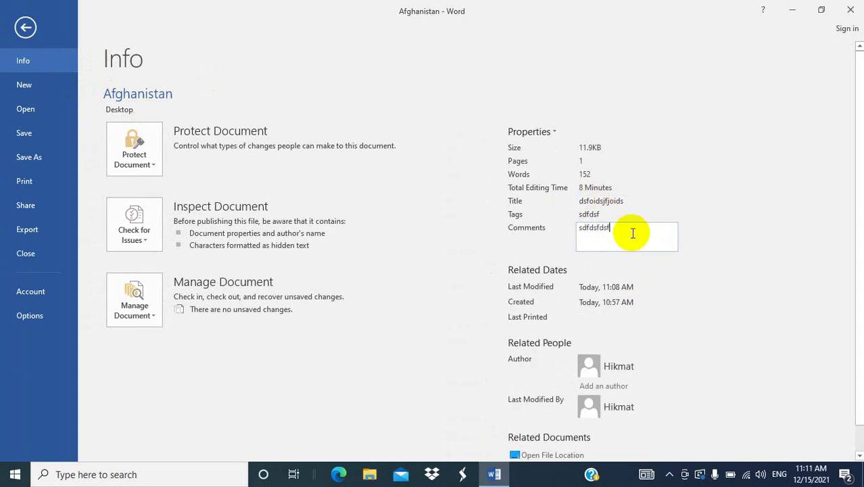
click(15, 26)
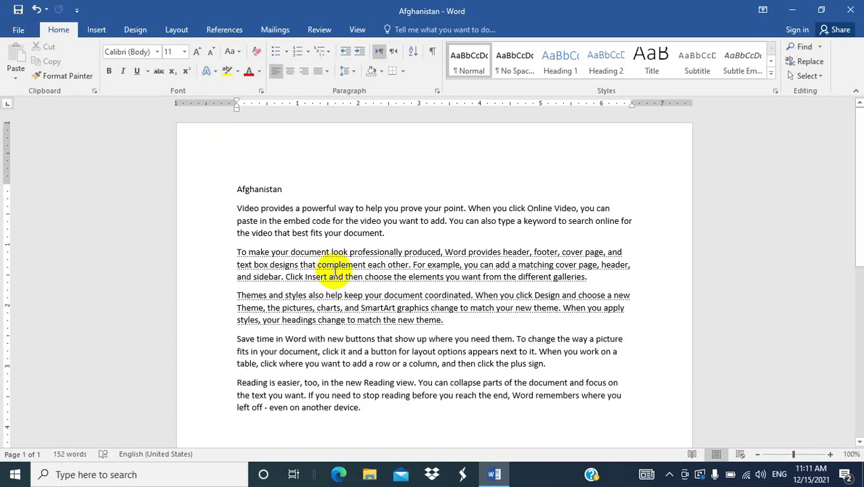
- Select the hidden paragraphs, then reopen Info and list the Check for Issues options
drag(478, 322, 238, 254)
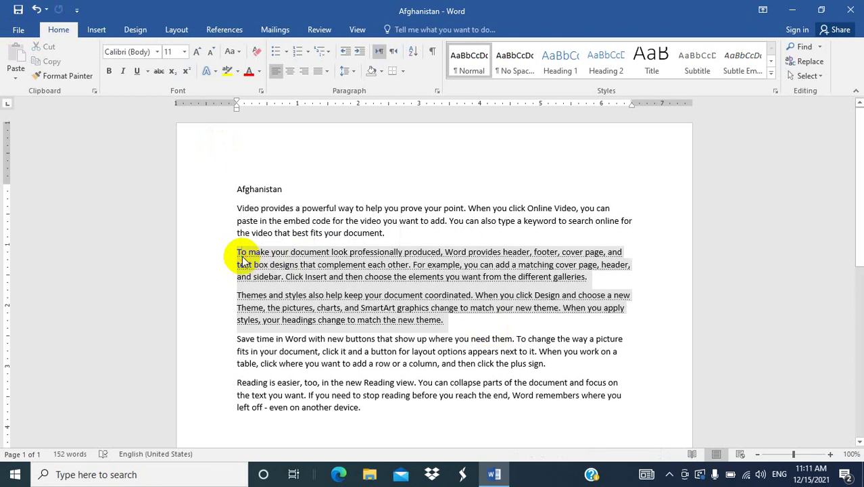
click(241, 256)
click(18, 30)
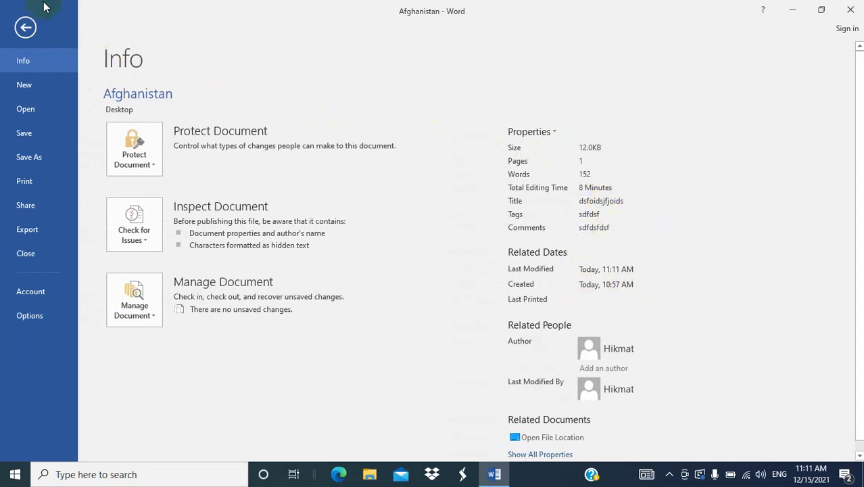
click(30, 26)
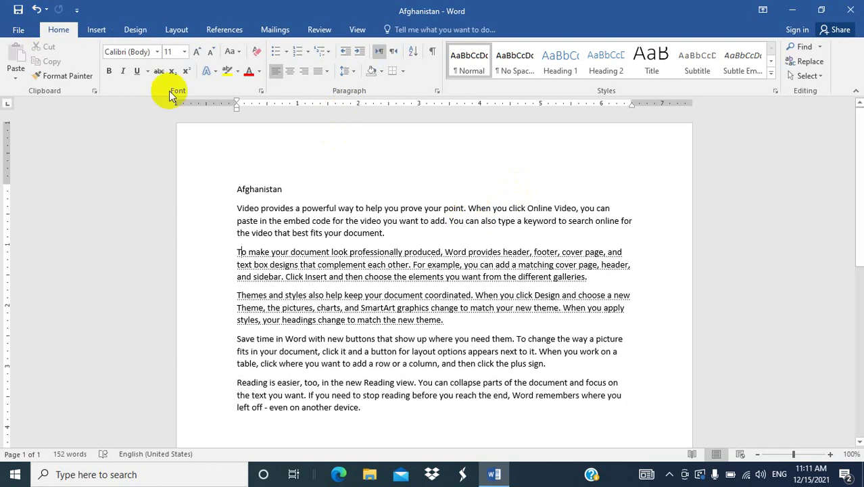
click(18, 29)
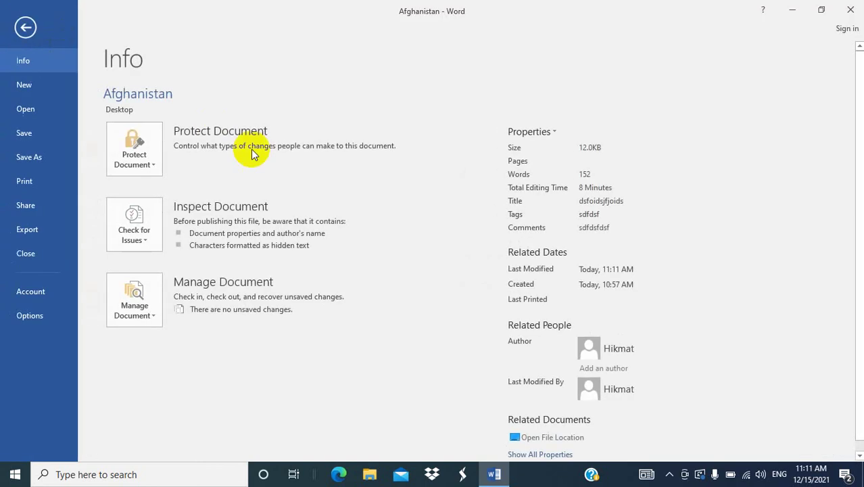
click(149, 233)
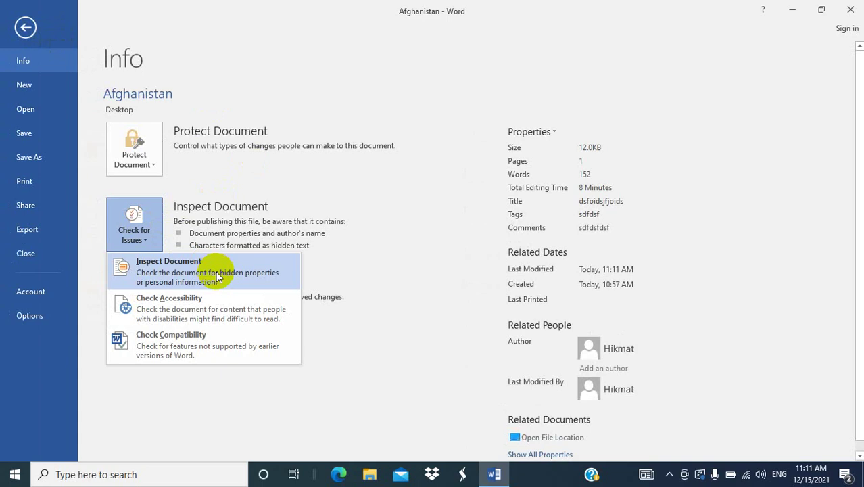
- Run the Document Inspector and Remove All for Document Properties and Hidden Text
click(216, 277)
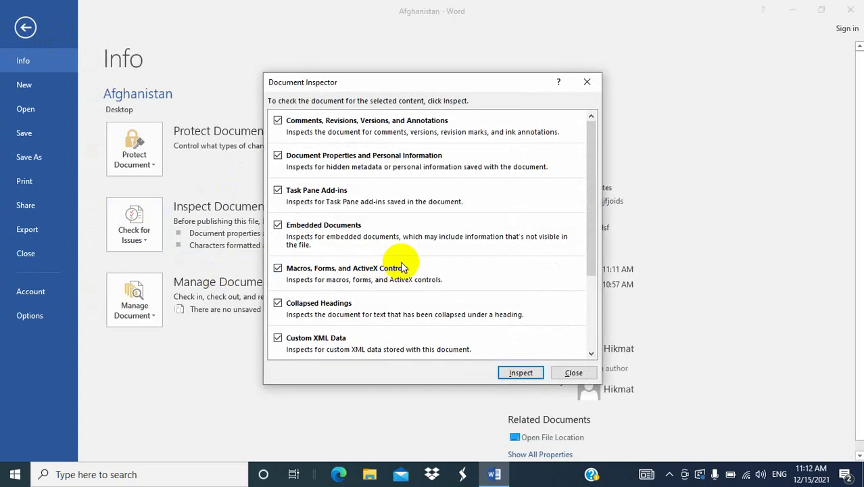
click(518, 372)
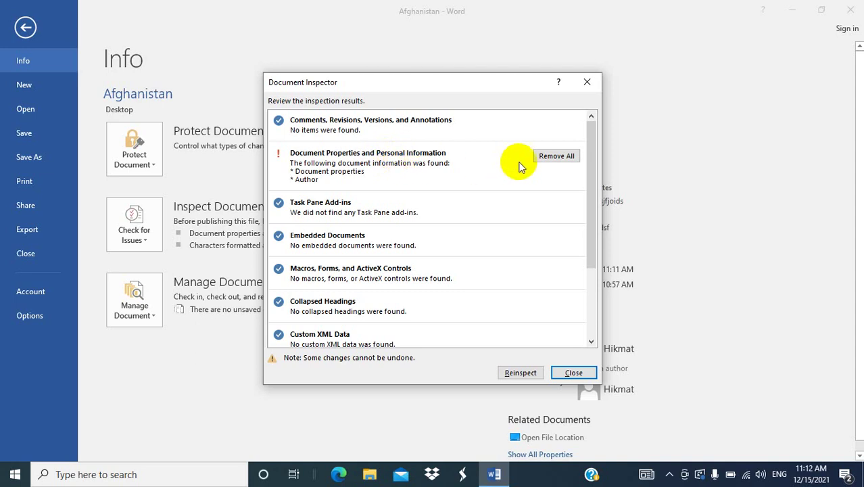
click(552, 156)
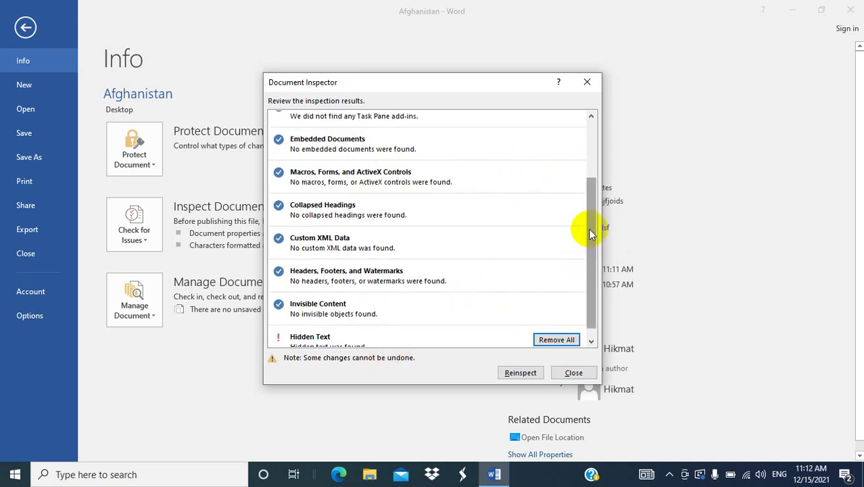
scroll(592, 284, down, 1)
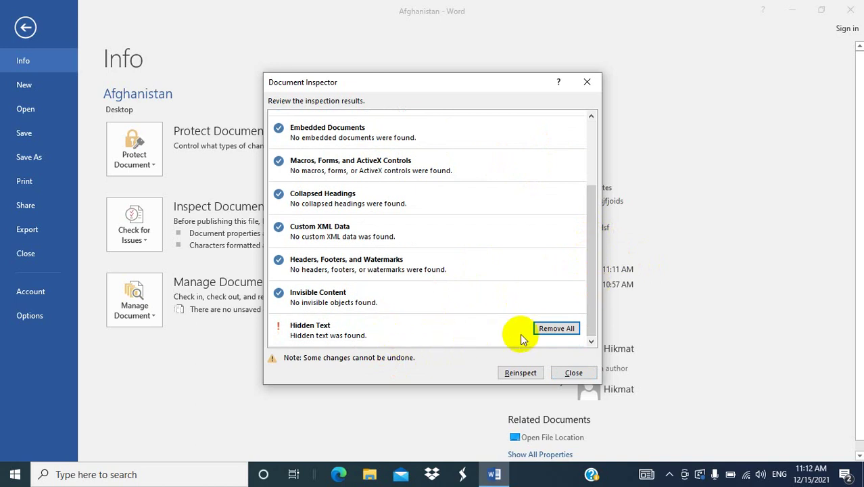
click(554, 329)
click(573, 374)
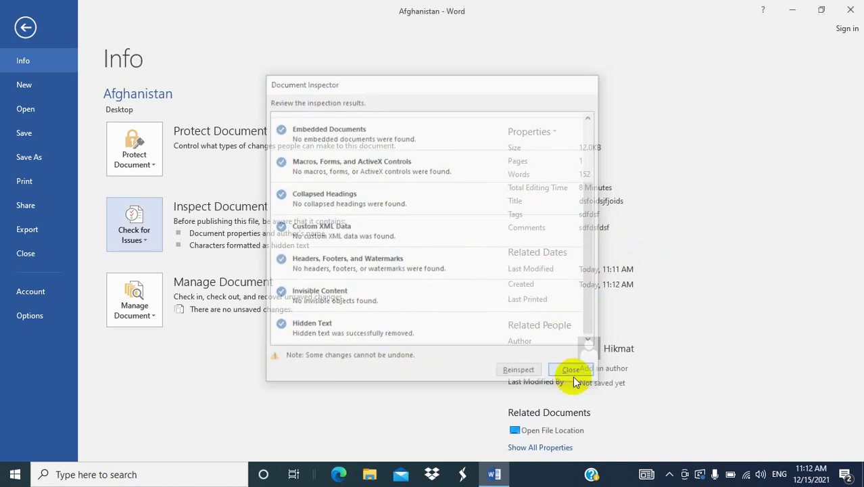
click(25, 27)
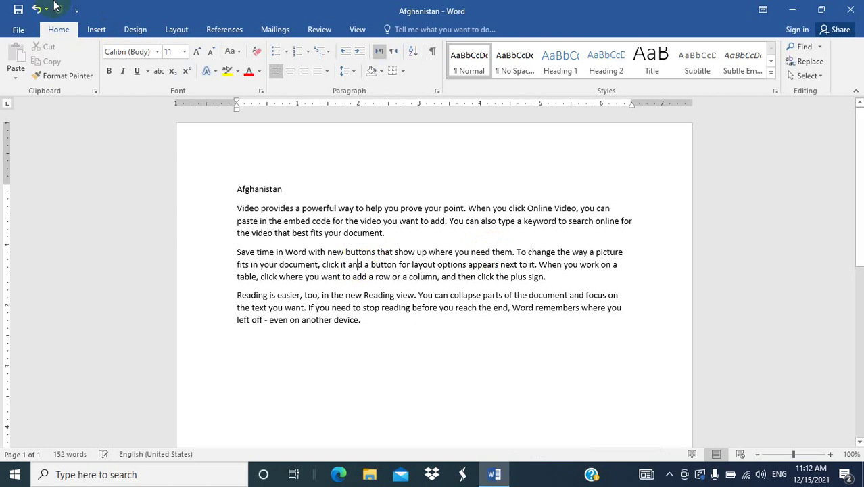
click(18, 29)
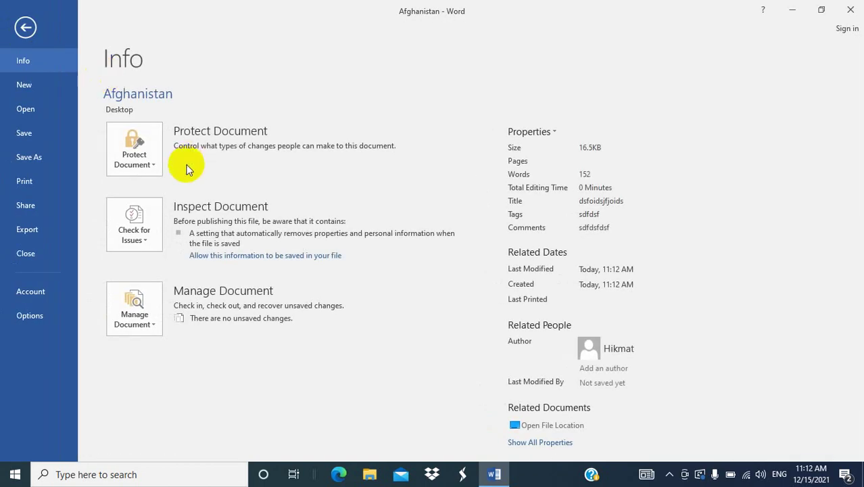
click(140, 223)
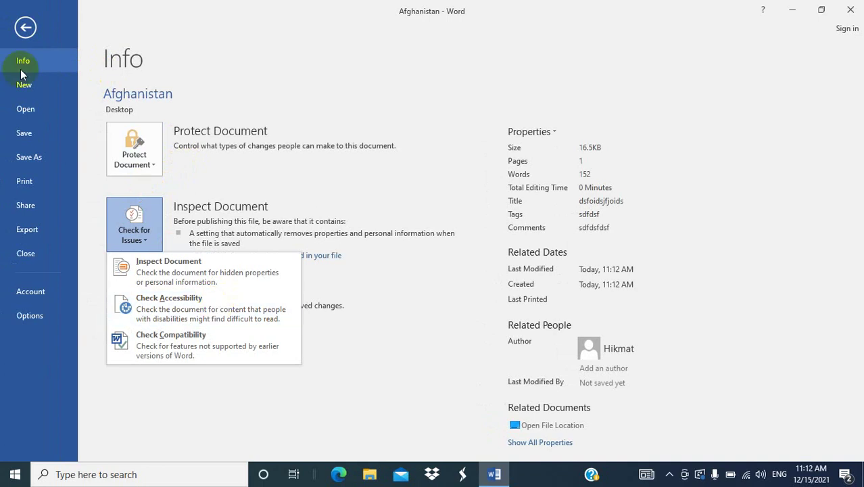
click(26, 27)
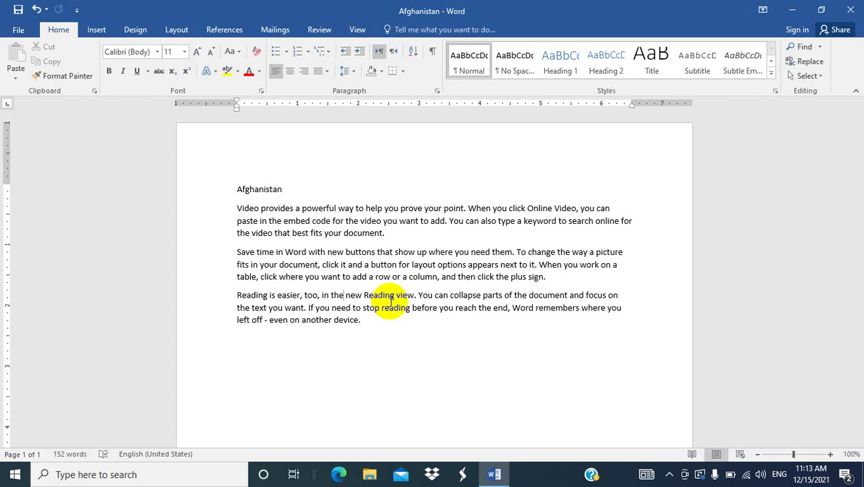
click(18, 29)
click(135, 229)
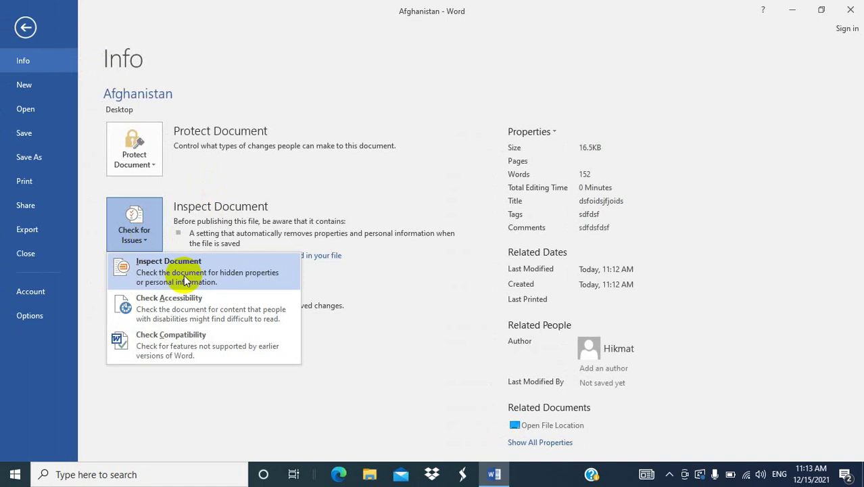
click(186, 315)
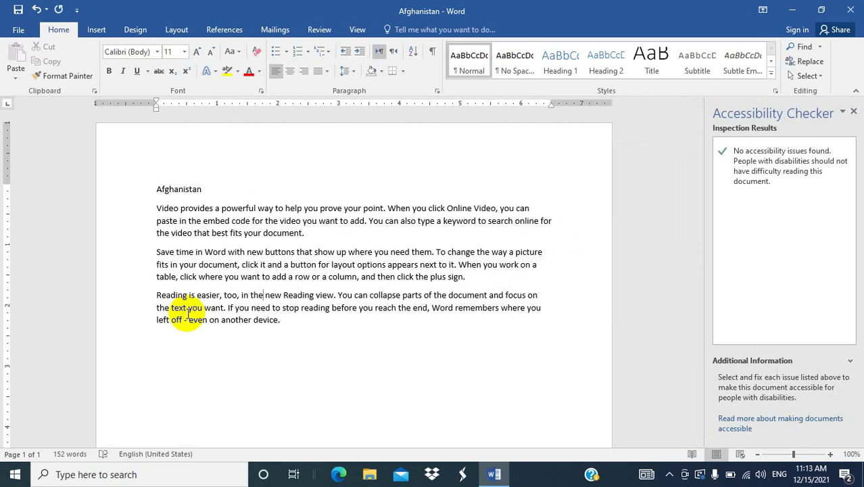
click(854, 111)
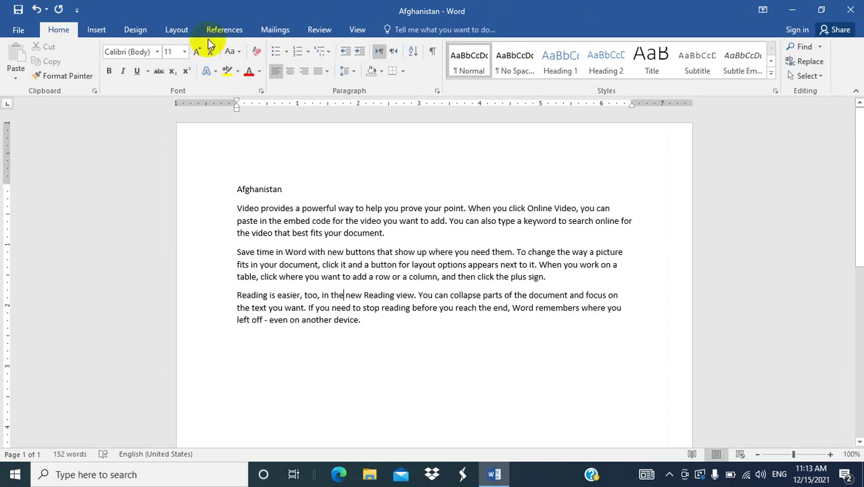
- Insert a rectangle shape dragged over the middle paragraphs, then deselect it
click(96, 30)
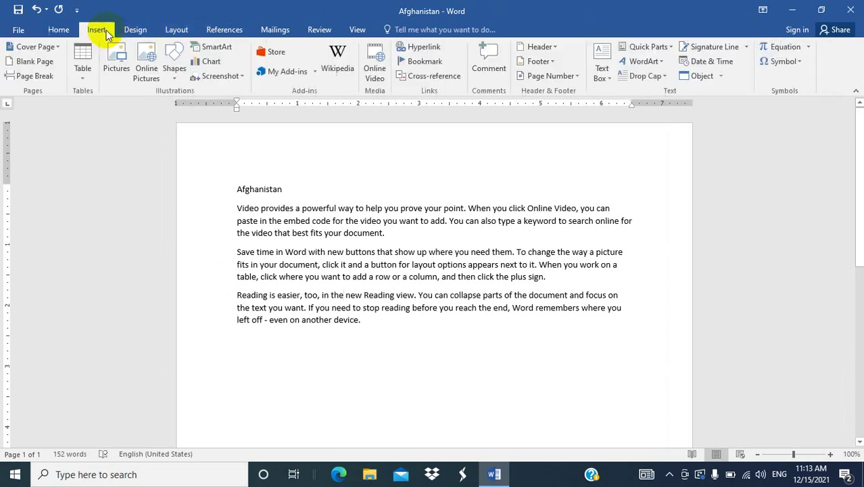
click(183, 73)
click(203, 107)
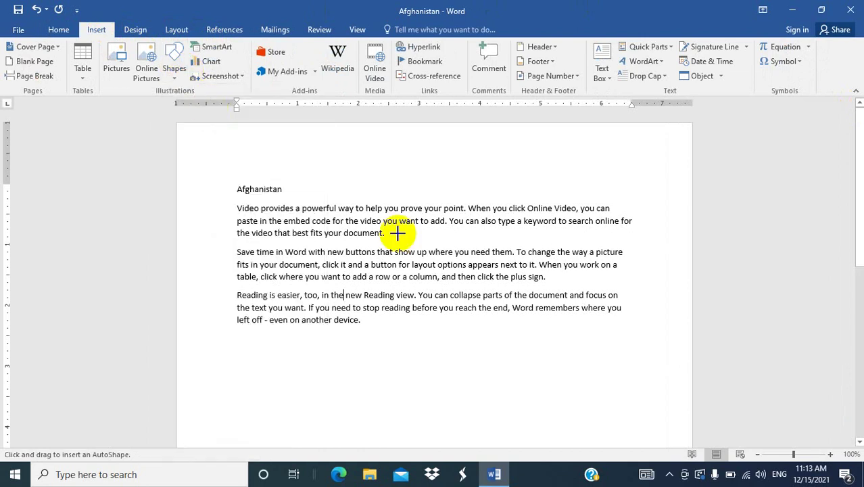
drag(324, 219, 440, 313)
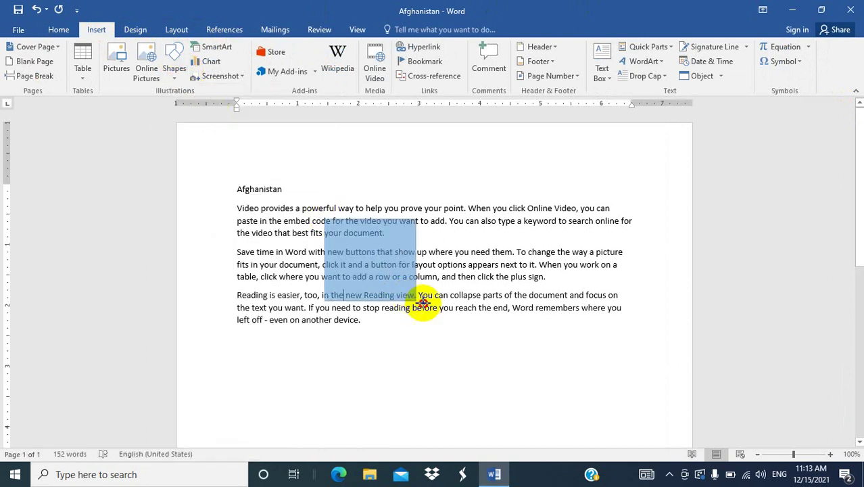
click(409, 399)
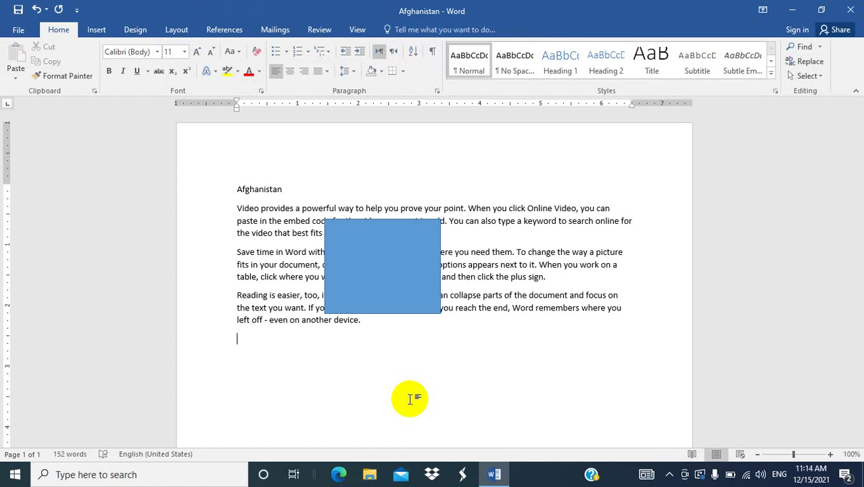
- Run Check Accessibility, delete the flagged rectangle, and close the results pane
click(19, 34)
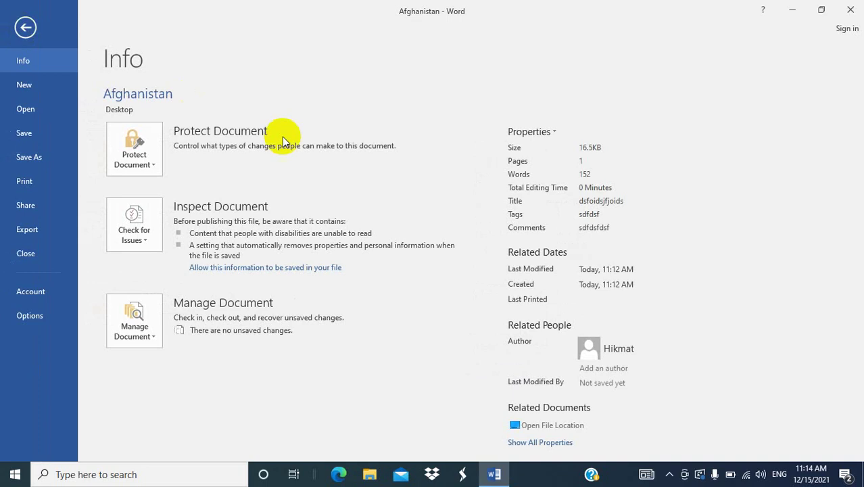
click(160, 225)
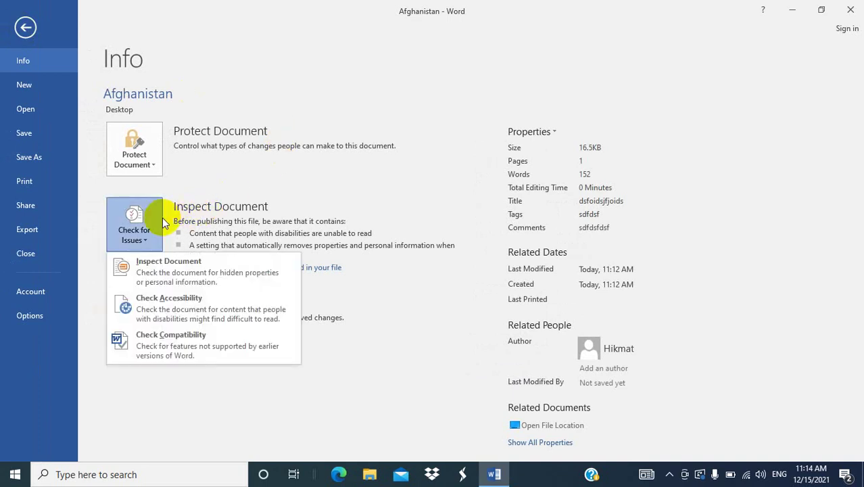
click(174, 311)
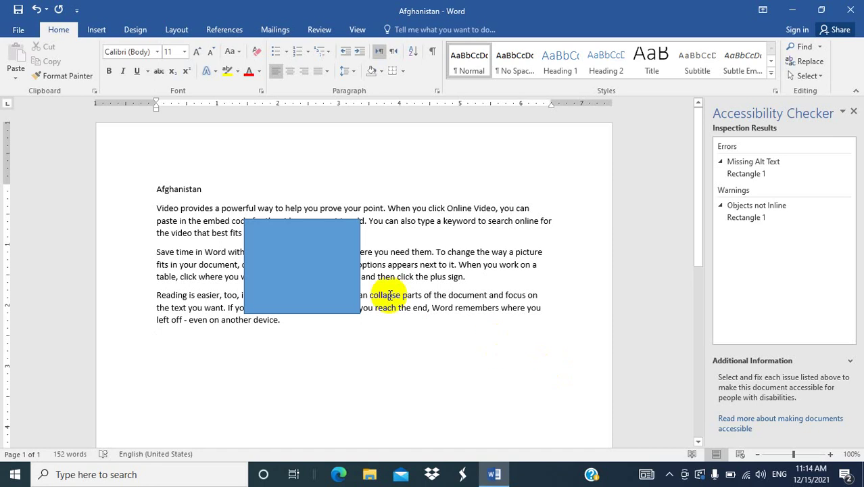
drag(338, 276, 355, 384)
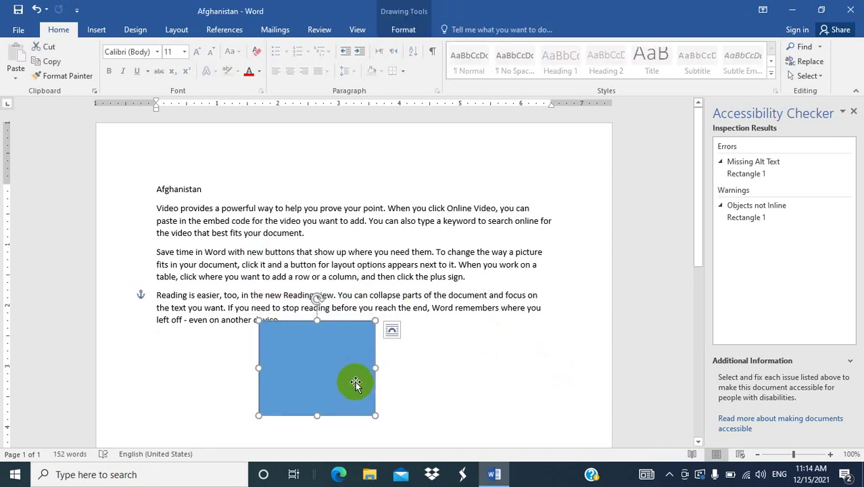
key(Delete)
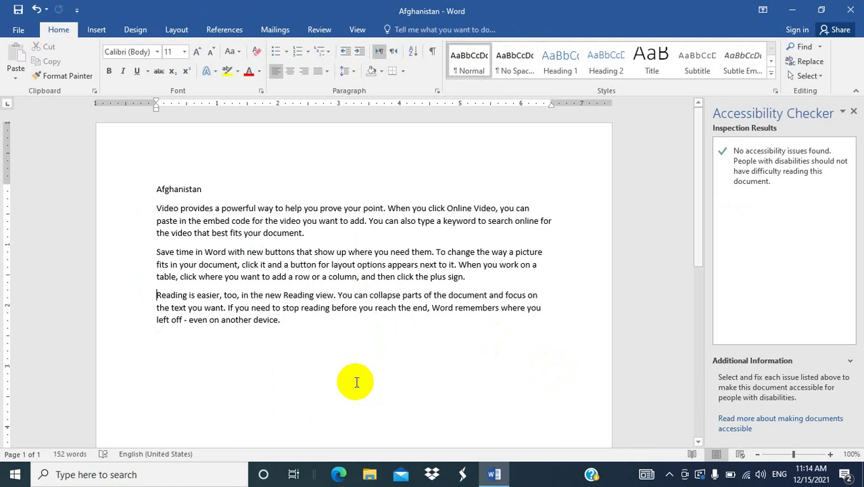
click(853, 113)
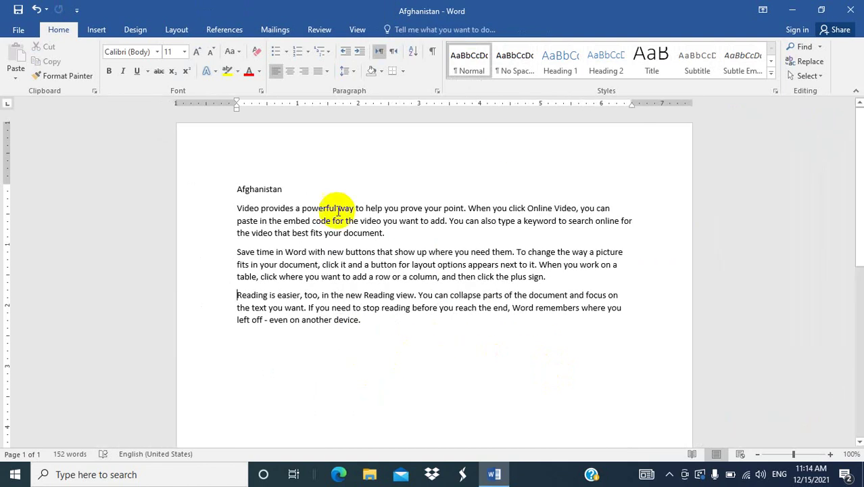
- Recheck the Check for Issues list in File Info, then return to the document
click(29, 32)
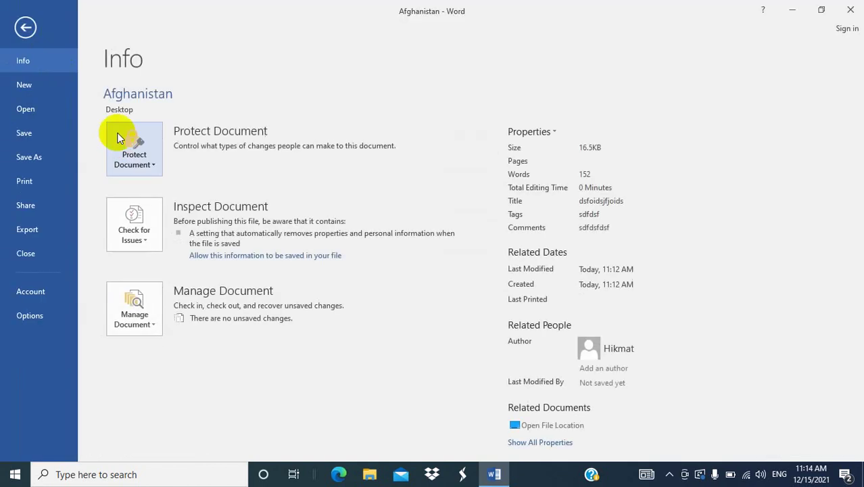
click(146, 219)
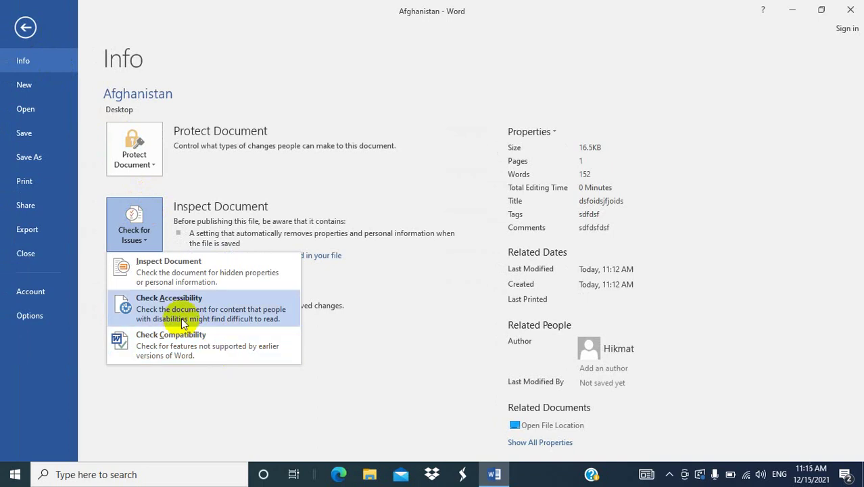
click(27, 28)
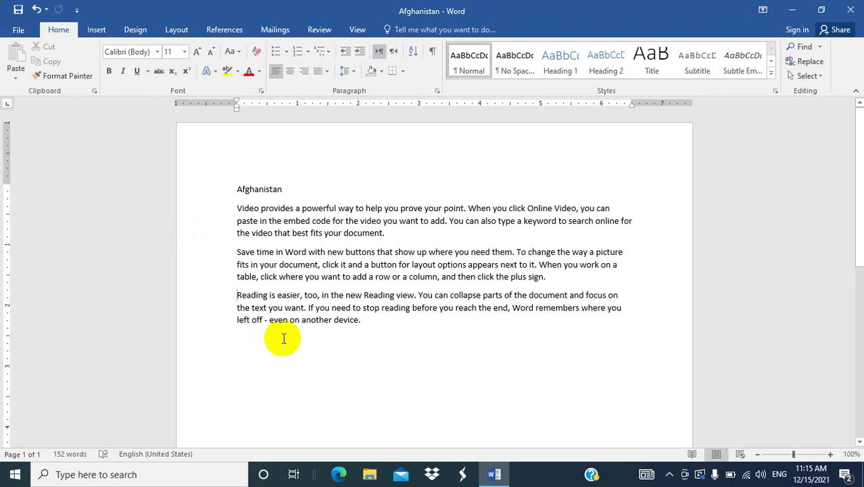
- Below the last paragraph, type the years 1997, 2000, 2003 and 2007 on separate lines
drag(410, 319, 246, 263)
click(346, 343)
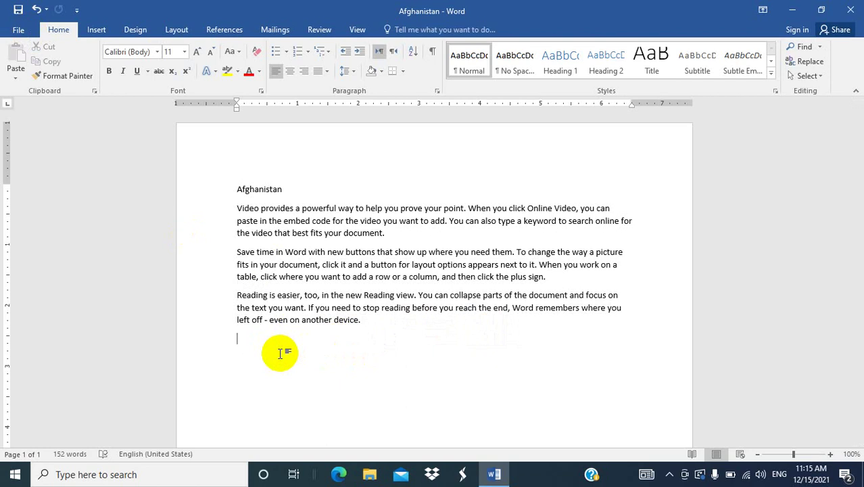
text(19)
text(97)
key(Return)
text(2000)
key(Return)
text(200)
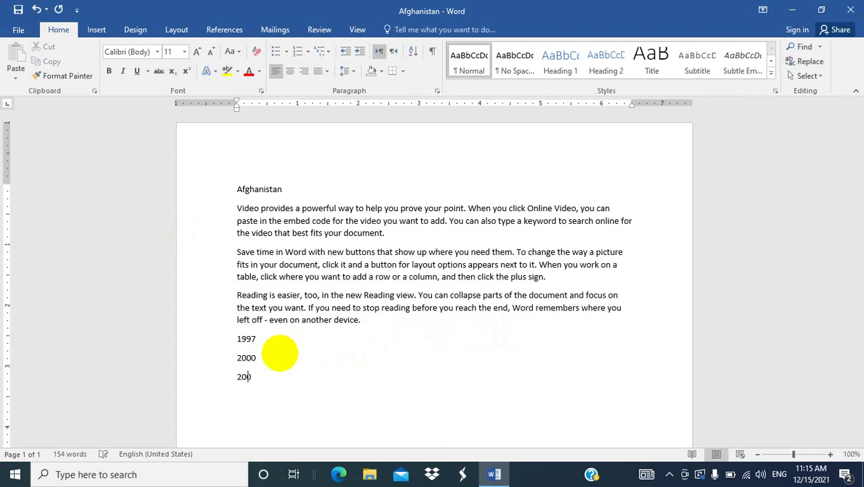
text(3)
key(Return)
text(2007)
key(Return)
- Continue the year list with 2010, 2013, 2016 and 2019, then bring up the Start menu
text(2)
text(010)
key(Return)
text(2013)
key(Return)
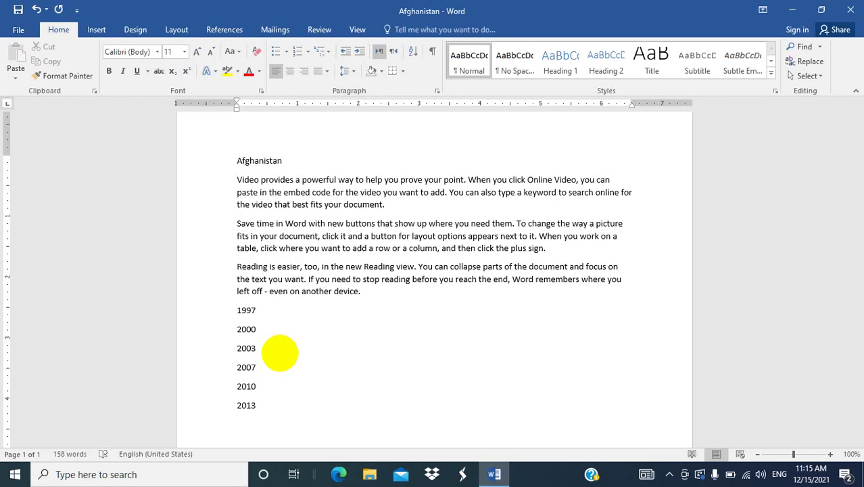
text(2016)
key(Return)
text(2019)
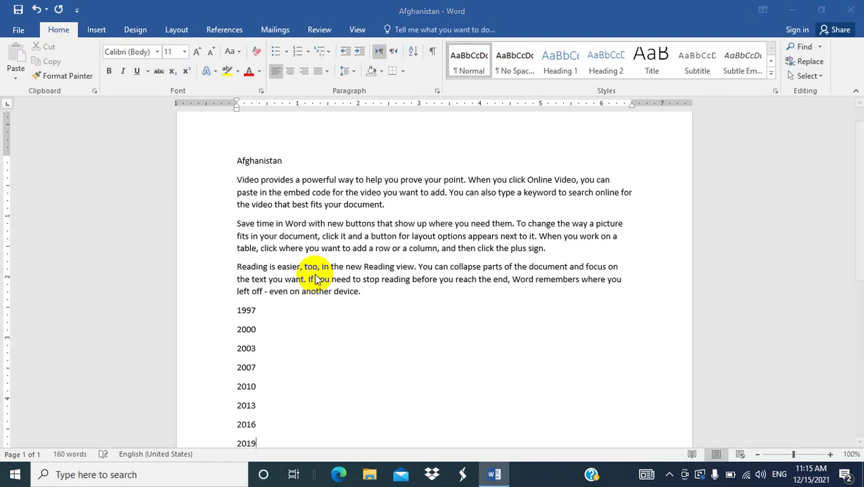
key(super)
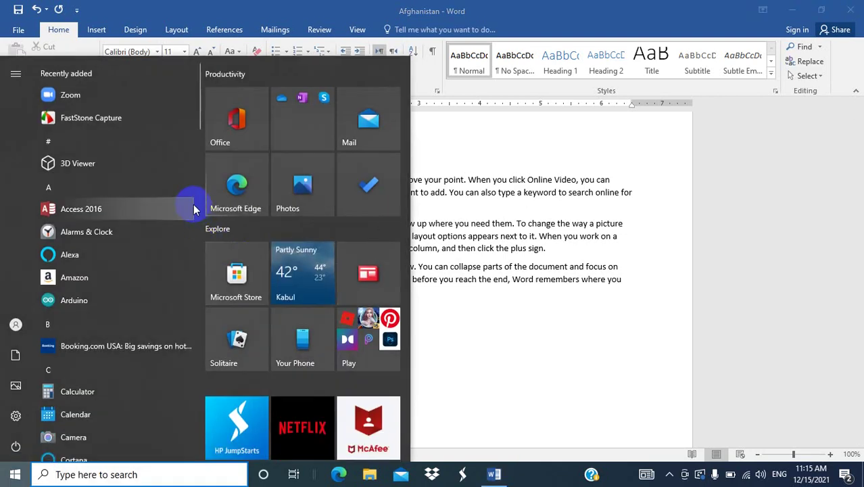
- Scroll through the Start menu's app list, then dismiss it to return to the Word document
drag(199, 120, 213, 353)
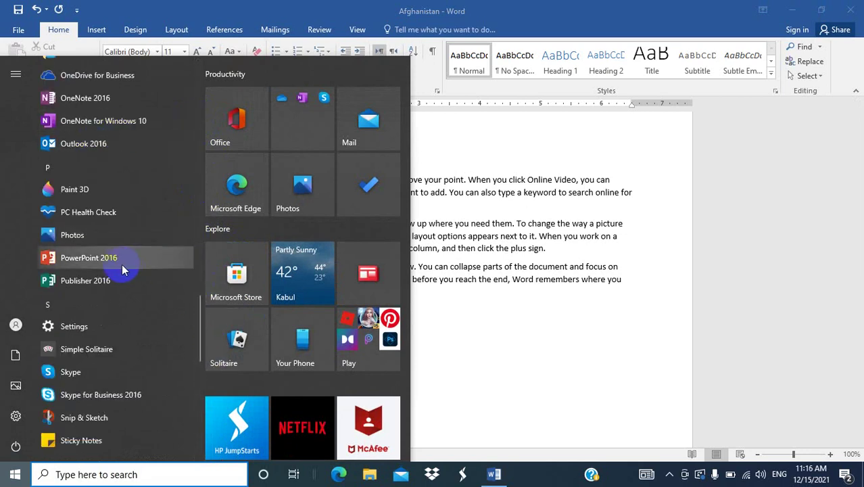
click(486, 358)
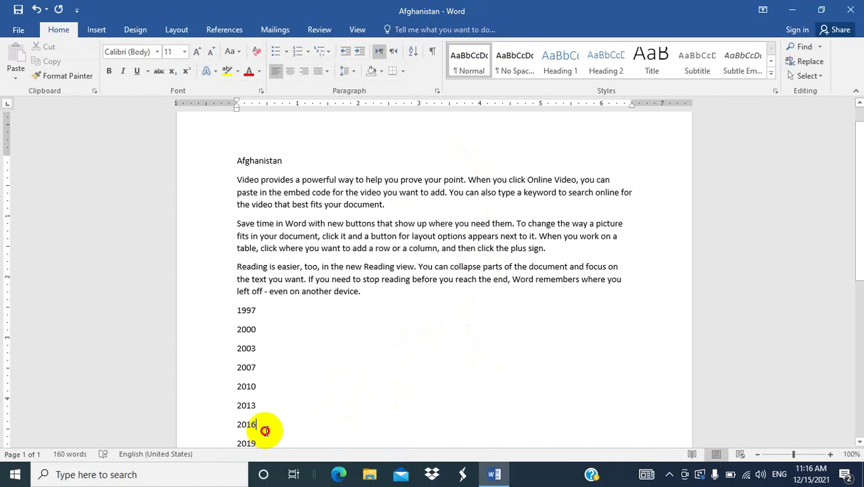
click(233, 426)
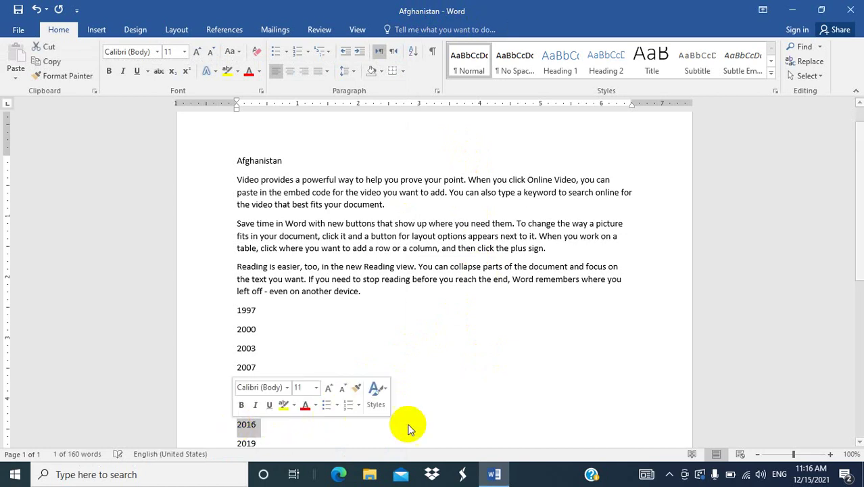
click(484, 403)
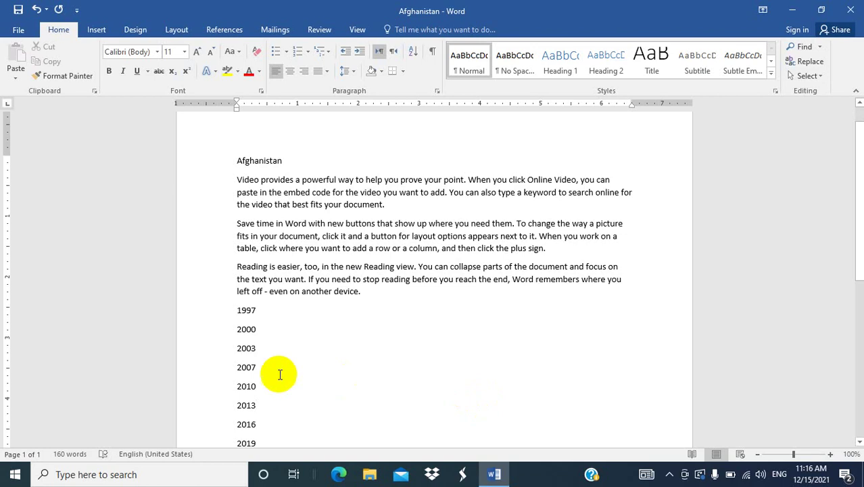
click(228, 371)
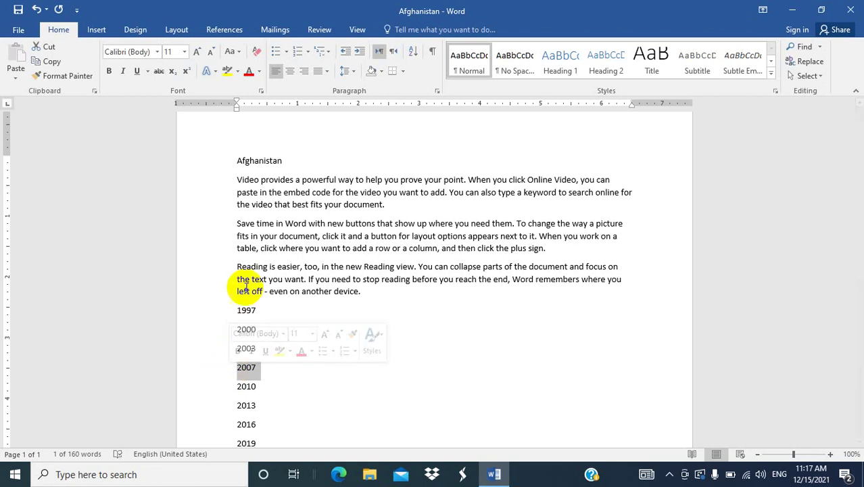
click(230, 160)
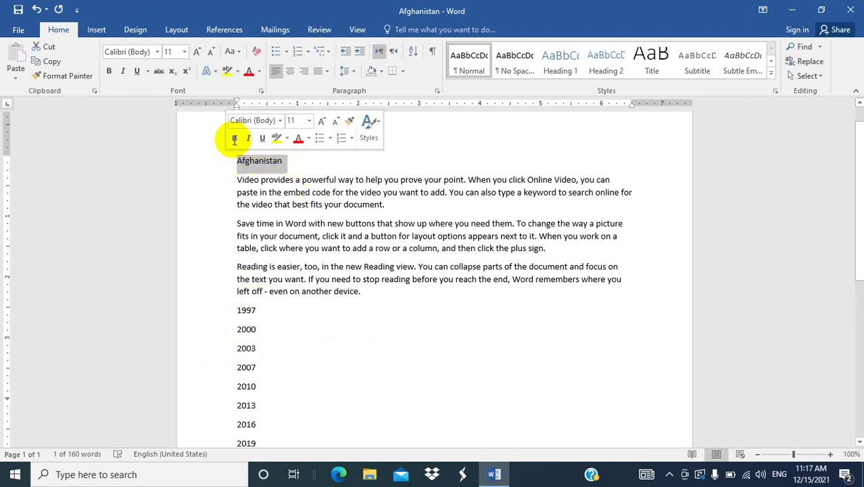
click(210, 71)
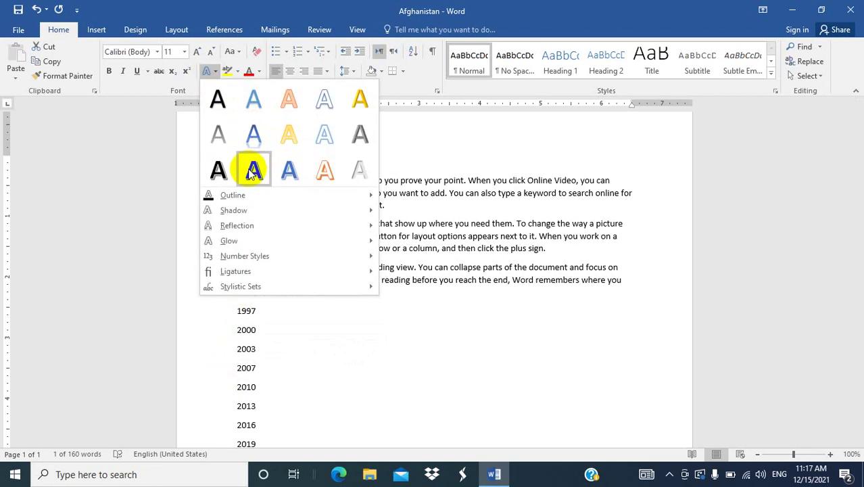
click(488, 215)
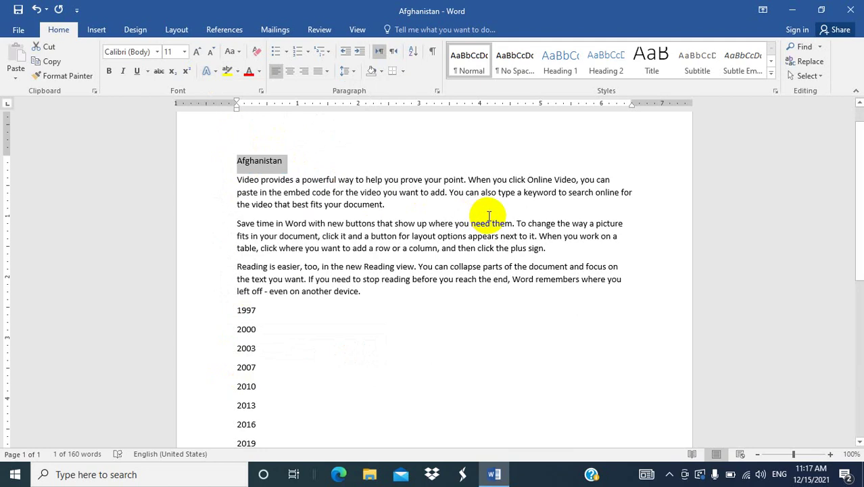
click(488, 215)
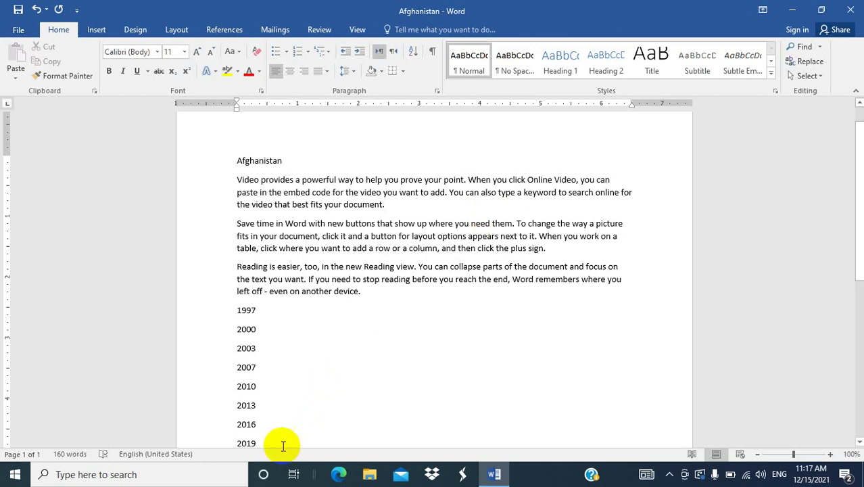
- Run Check Compatibility from File > Info on Afghanistan, see no issues, and close the report
drag(278, 443, 258, 363)
click(272, 368)
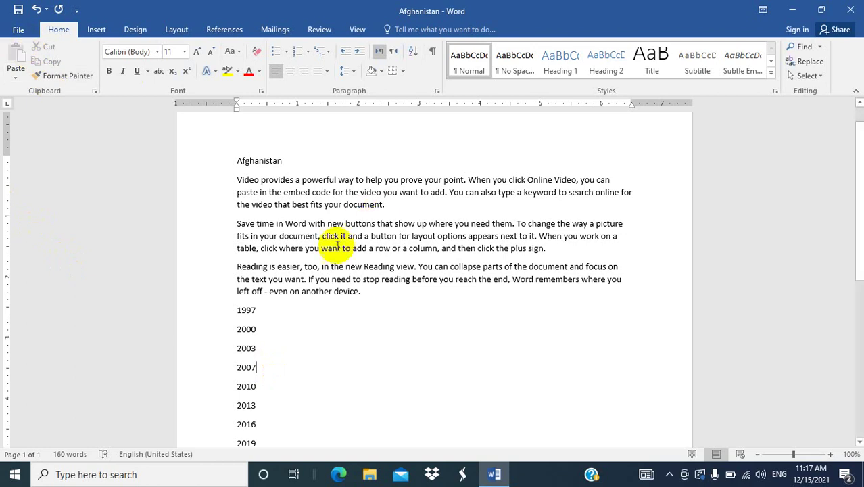
click(20, 32)
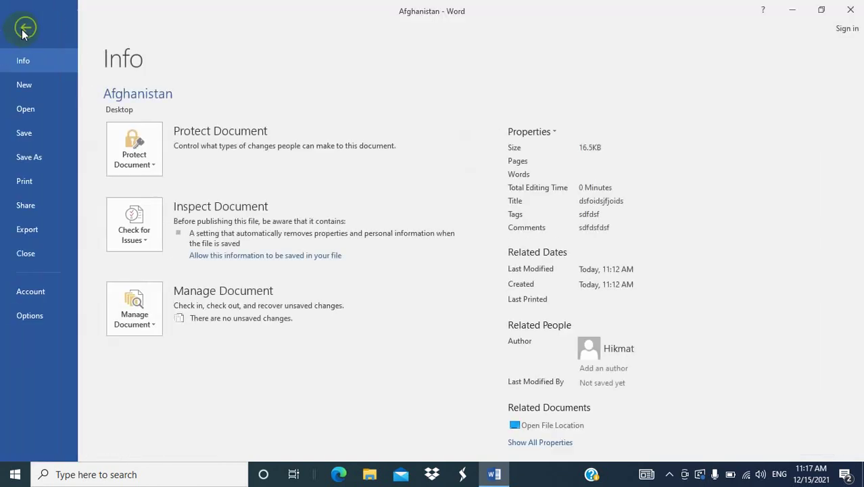
click(138, 236)
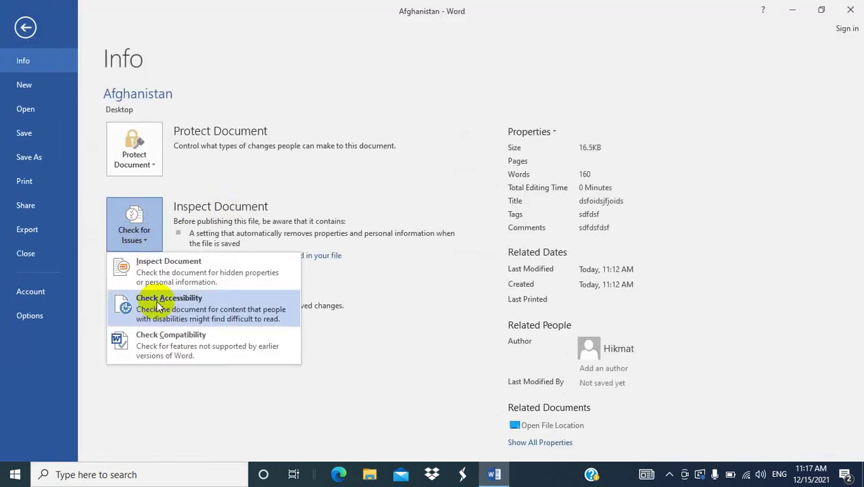
click(174, 348)
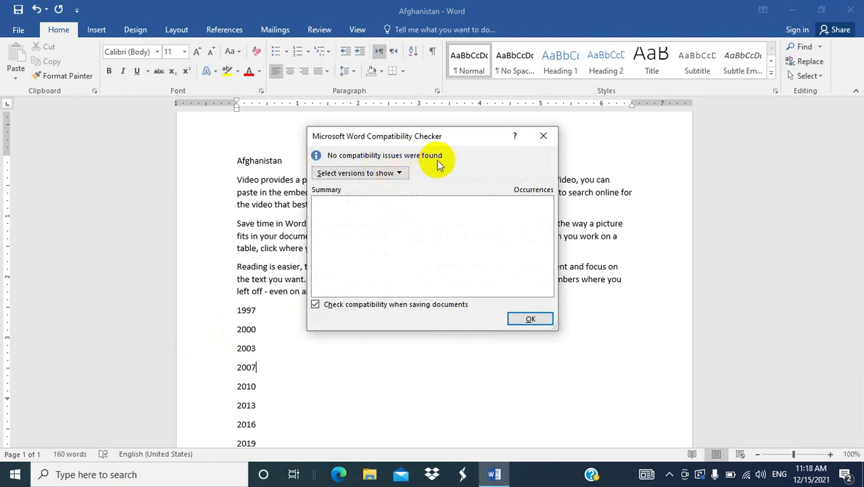
click(525, 322)
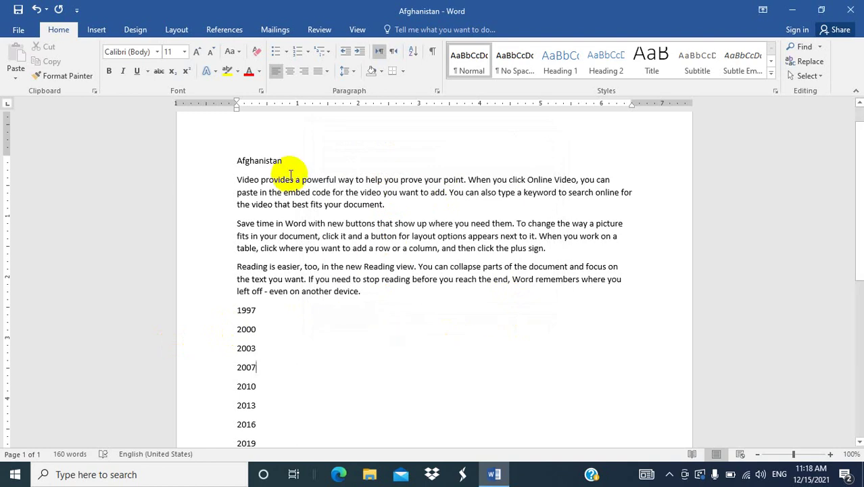
- Enlarge the Afghanistan title's font and give it a shadowed outline text effect
click(223, 158)
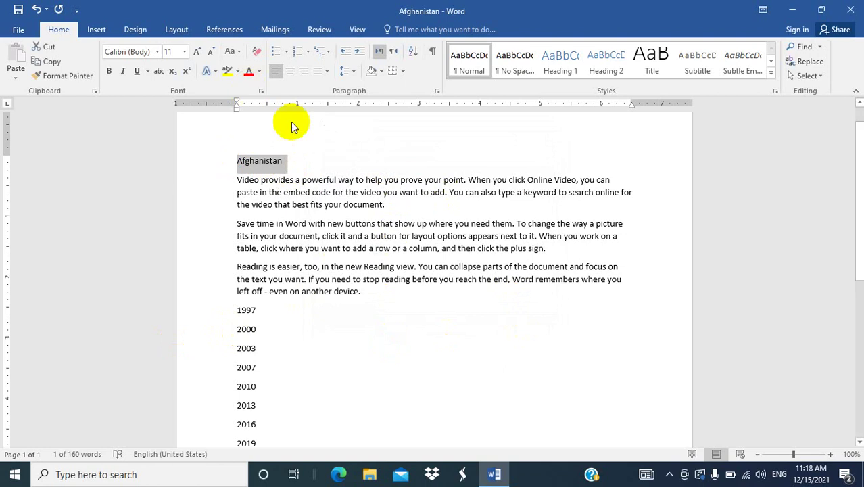
key(ctrl+bracketright)
key(ctrl+bracketright)
key(ctrl+bracketright)
key(ctrl+bracketright)
key(ctrl+bracketright)
key(ctrl+bracketright)
key(ctrl+bracketright)
key(ctrl+bracketright)
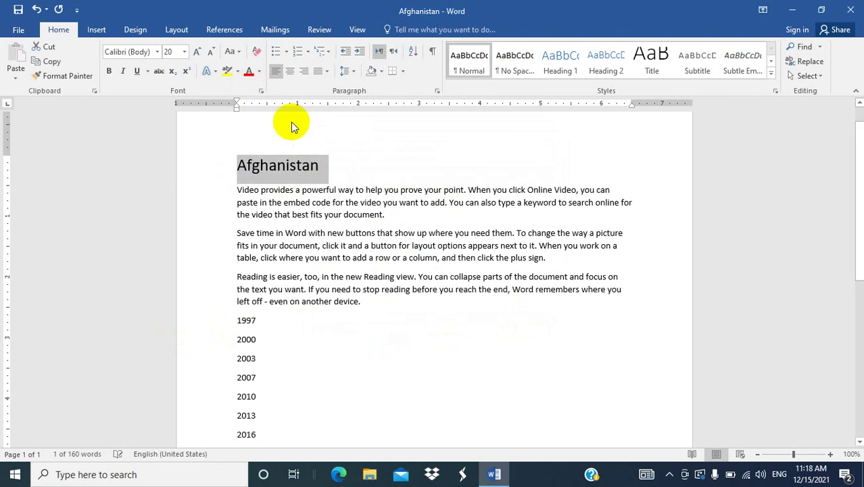
click(207, 71)
click(253, 170)
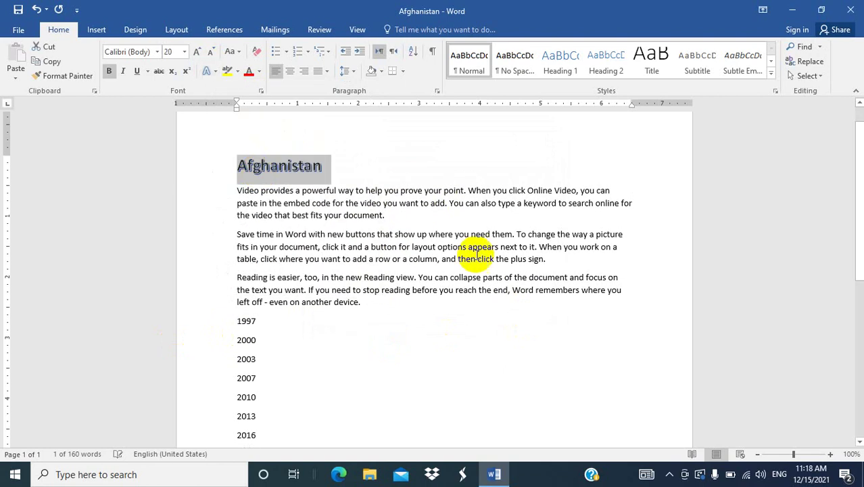
click(535, 297)
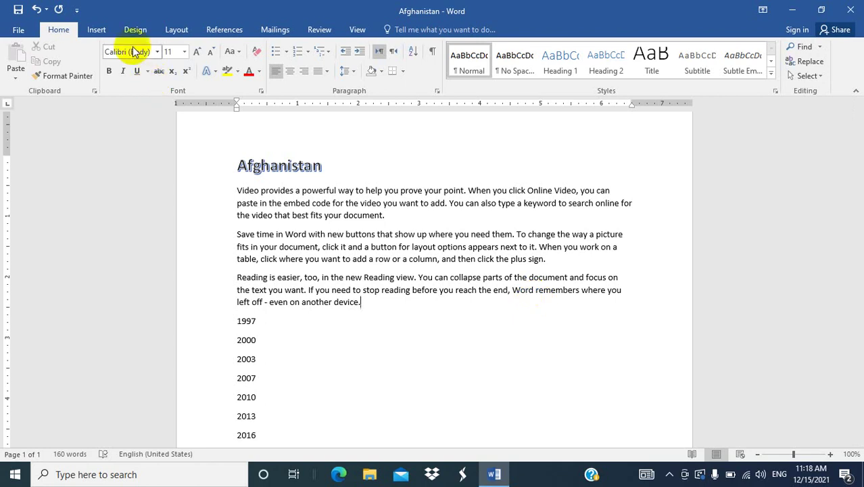
- Draw a rectangle over the lower paragraphs and year list and give it an orange gradient style
click(95, 30)
click(173, 67)
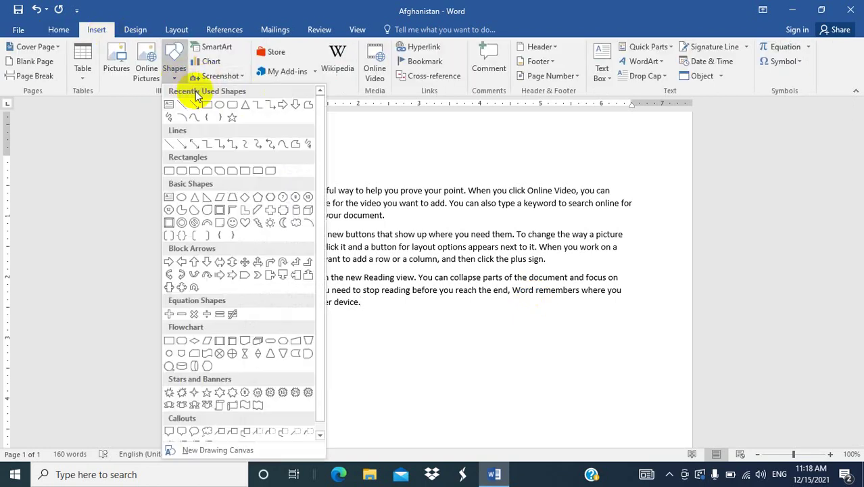
click(202, 107)
drag(238, 238, 381, 370)
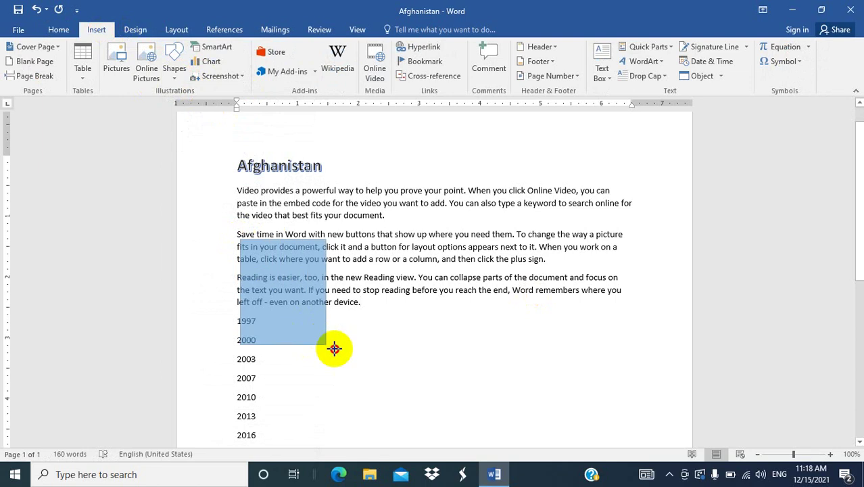
drag(345, 321, 368, 347)
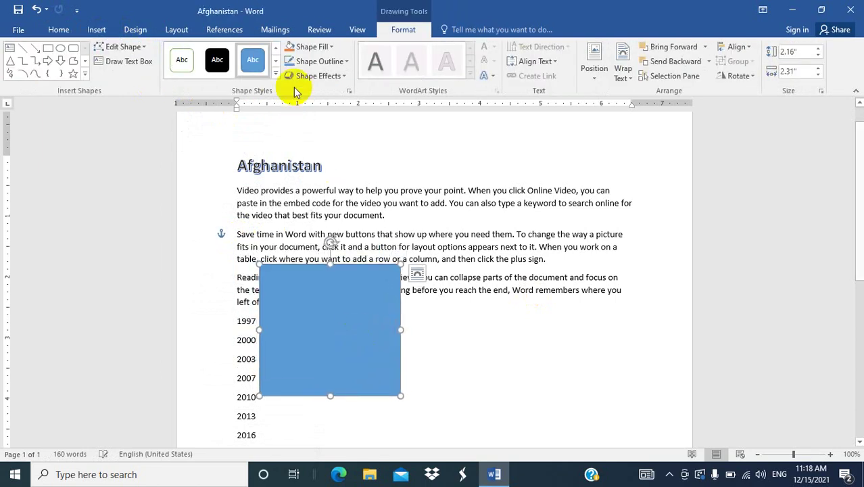
click(276, 73)
click(252, 265)
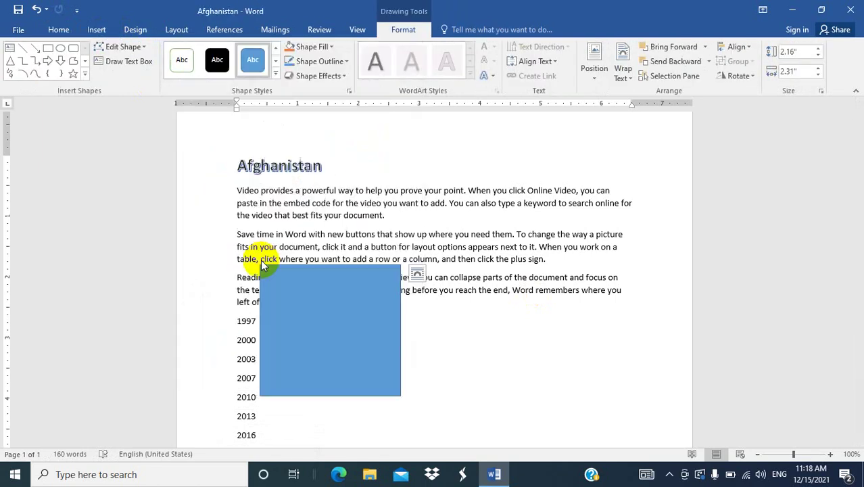
click(517, 225)
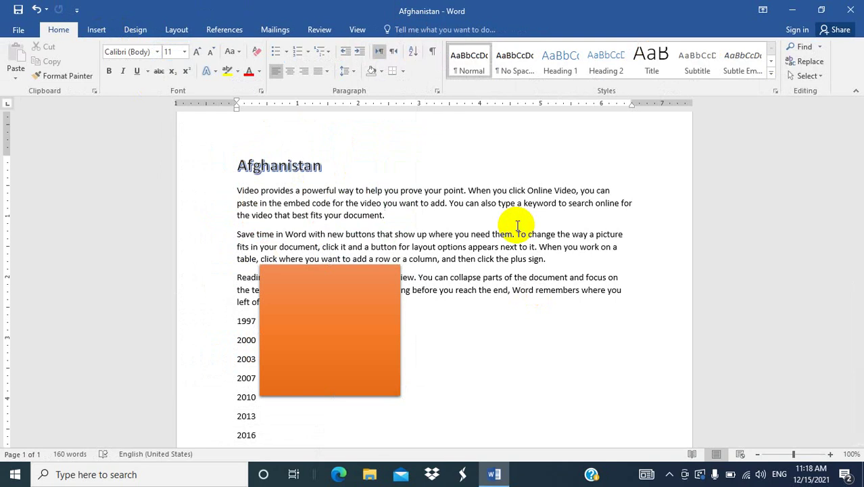
- Run the Compatibility Checker, which flags text box positioning, shape conversion and 4 text effects
click(18, 31)
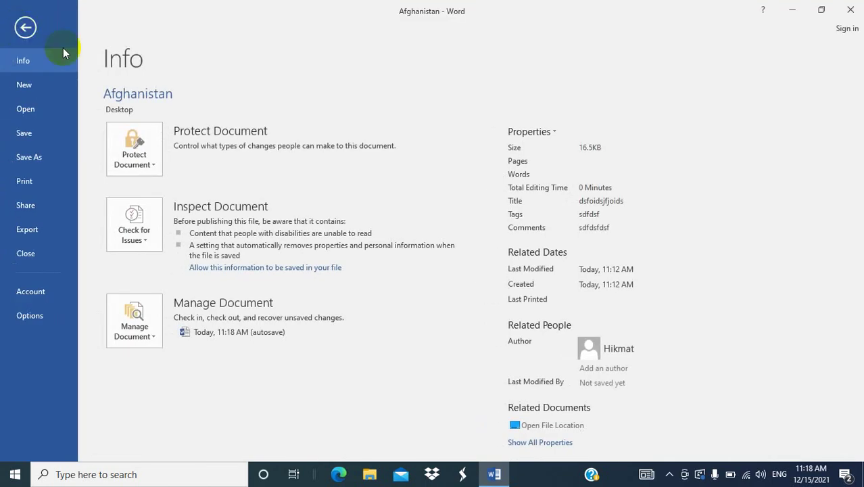
click(144, 230)
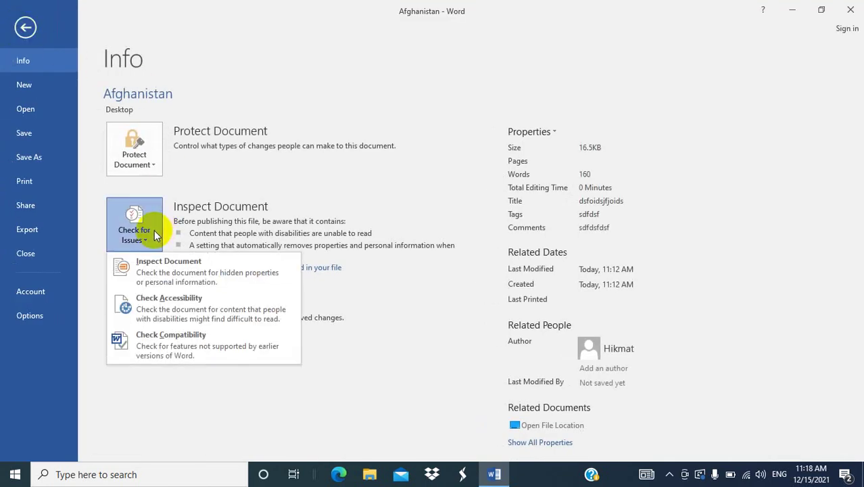
click(199, 344)
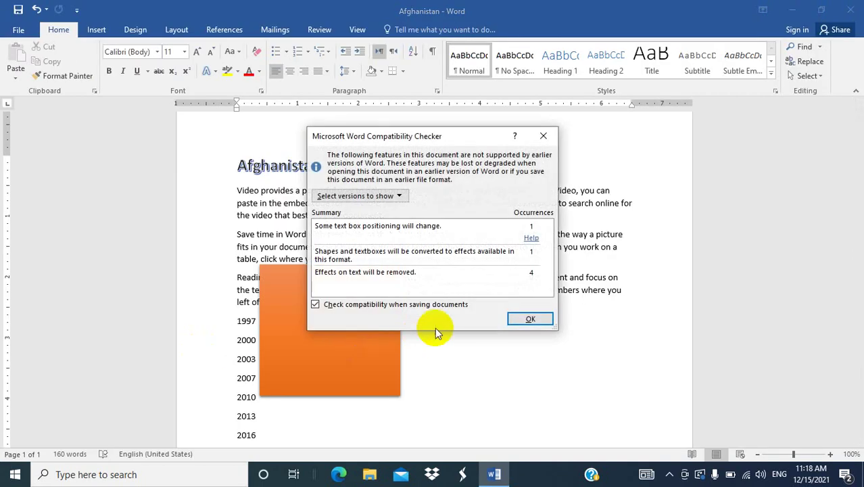
drag(440, 136, 488, 115)
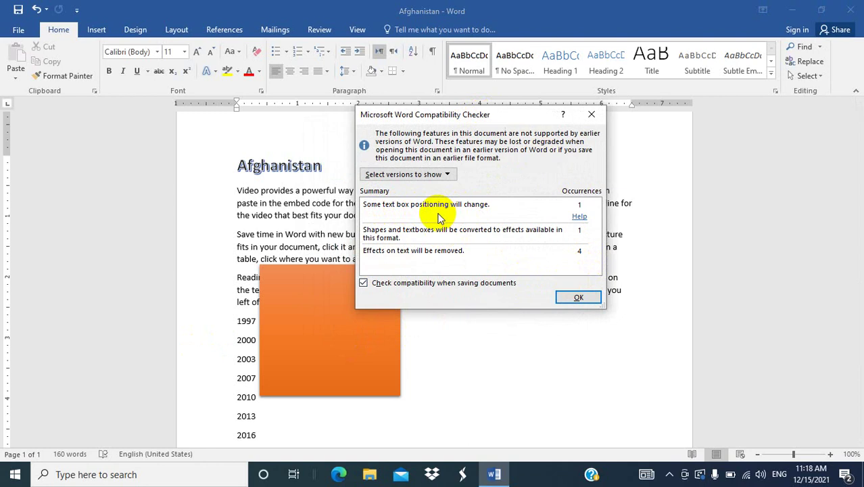
click(338, 306)
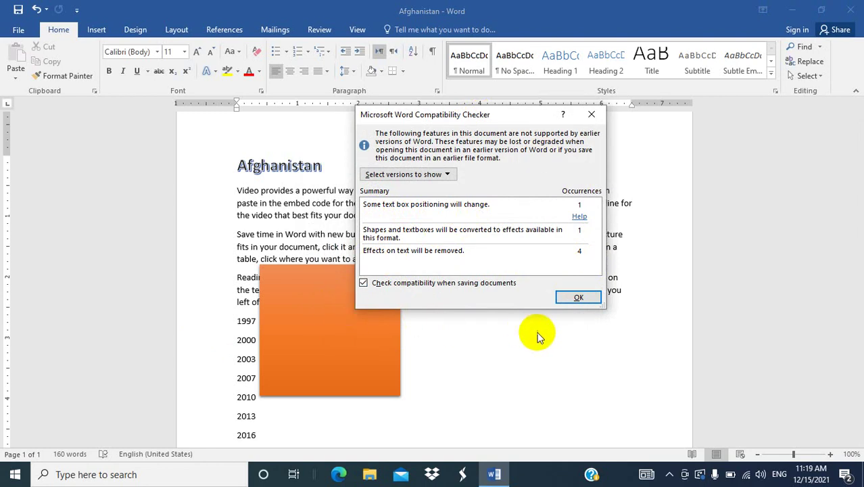
click(271, 270)
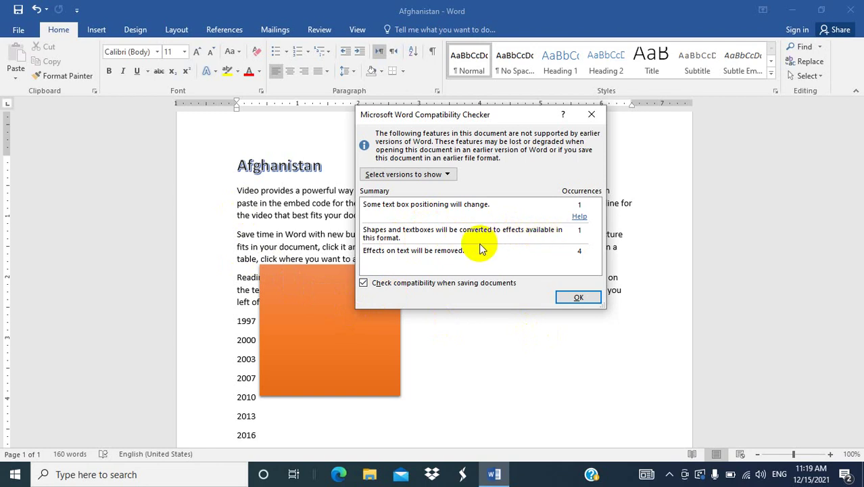
drag(358, 308, 295, 312)
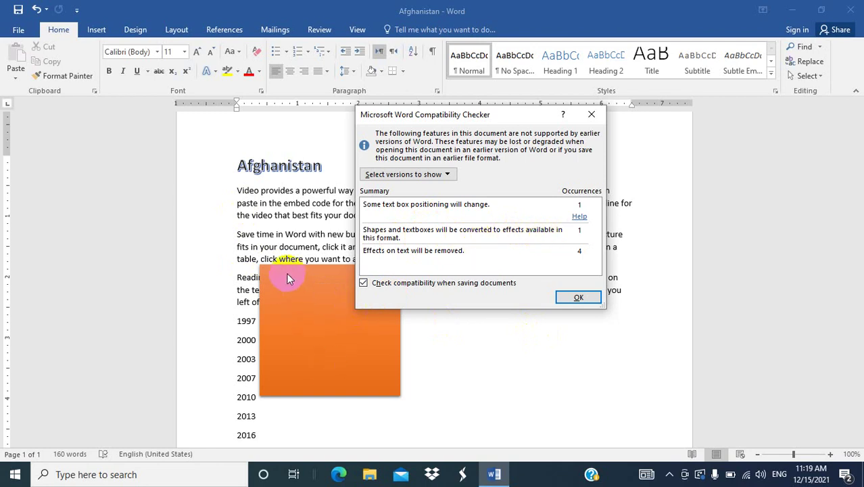
drag(288, 278, 308, 307)
drag(361, 385, 273, 323)
drag(290, 315, 358, 304)
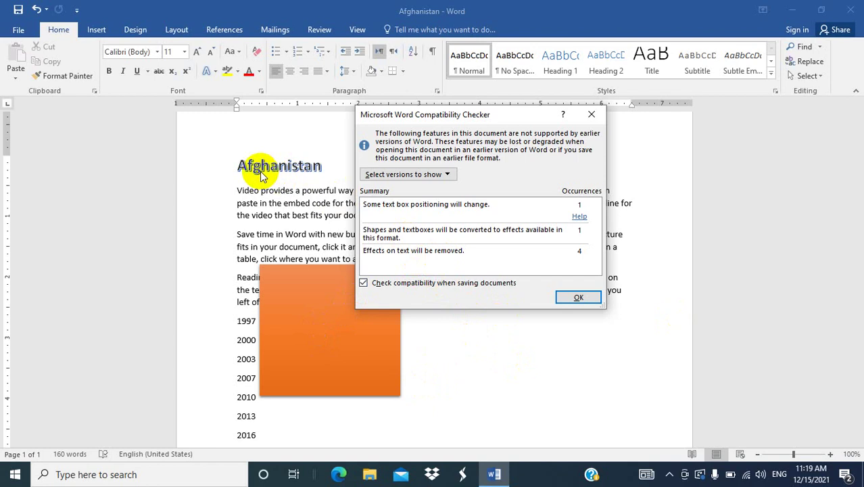
- Close the compatibility report and delete the orange rectangle
click(576, 297)
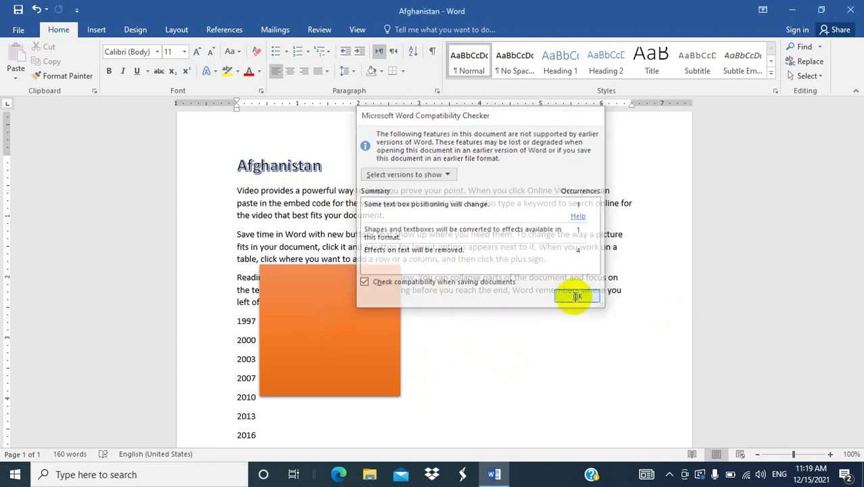
click(349, 339)
key(Delete)
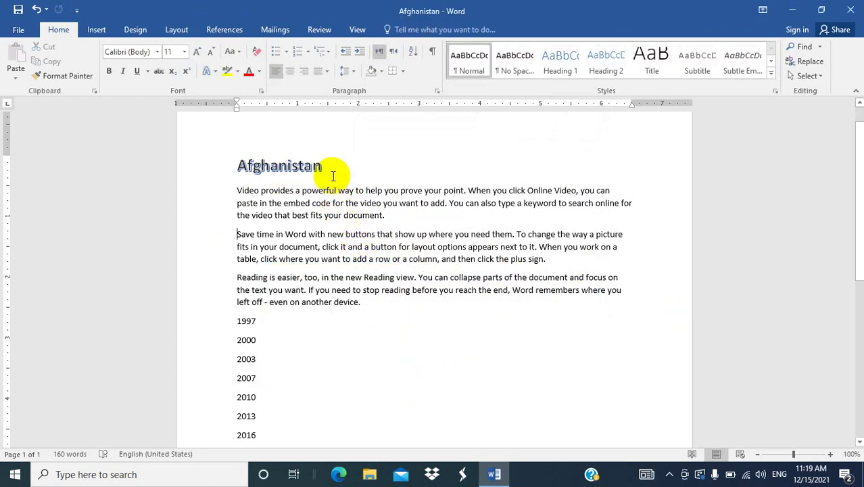
- Close Word, discarding the unsaved changes to Afghanistan
click(18, 30)
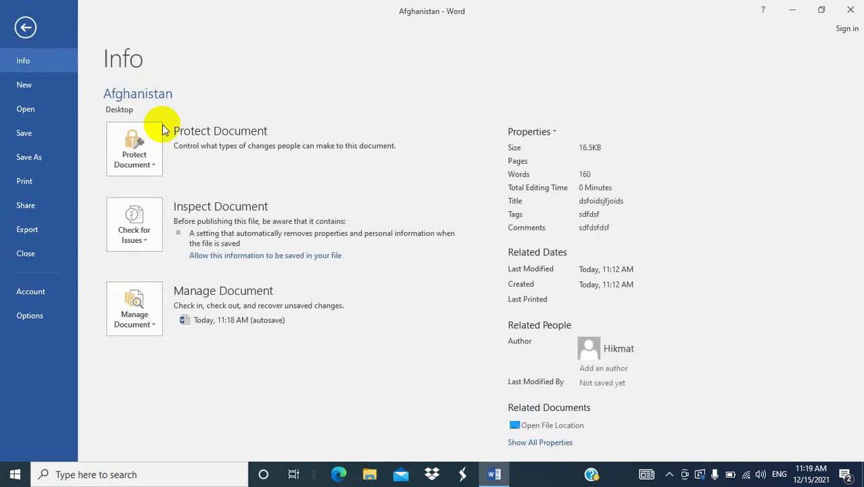
click(132, 229)
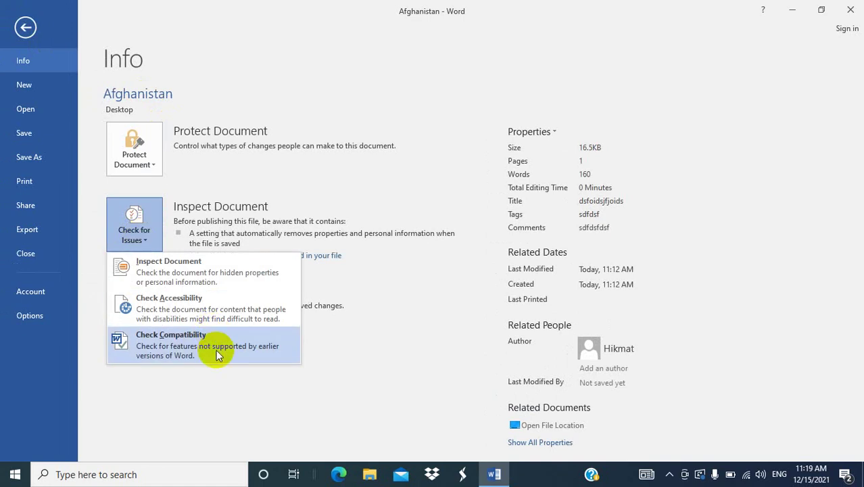
click(23, 31)
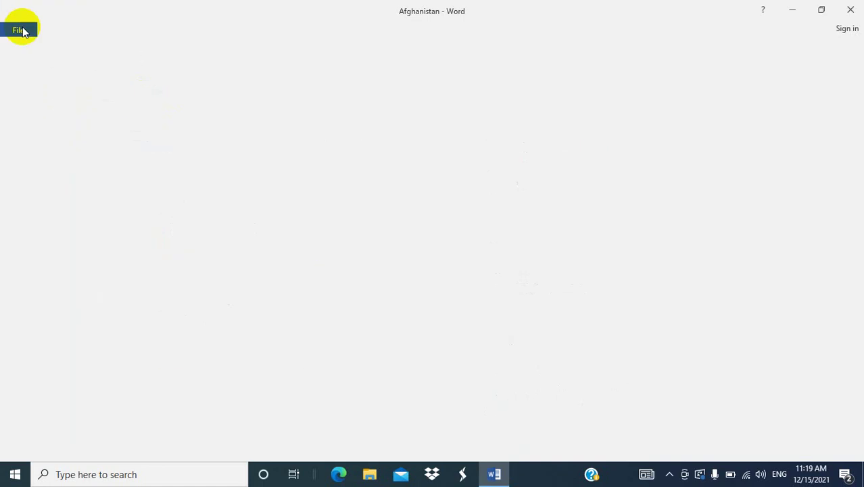
click(847, 10)
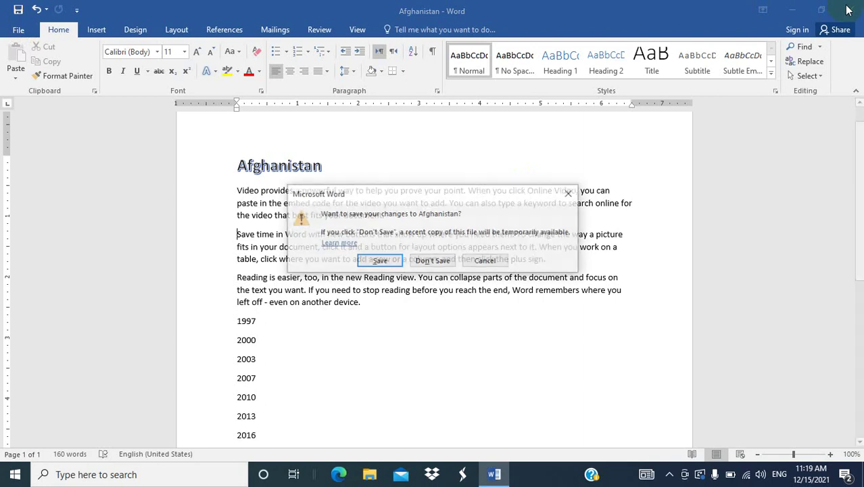
click(429, 260)
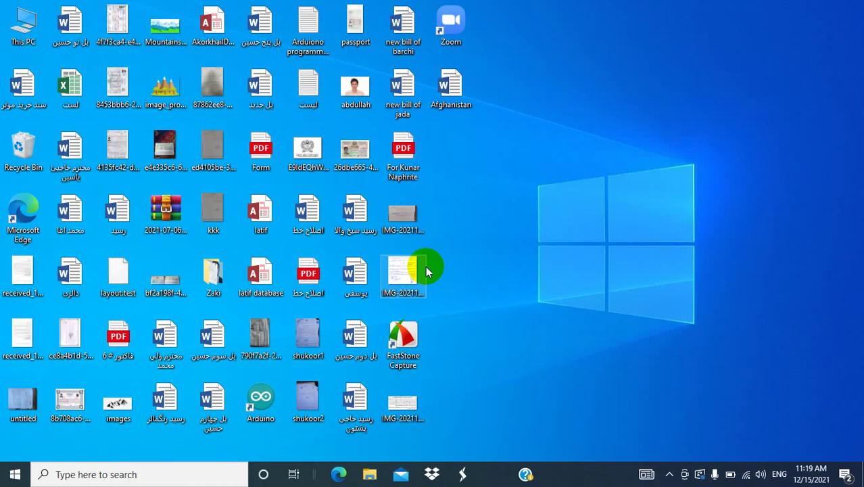
- Relaunch Word with winword from the Run box and start a blank document
key(super+r)
text(wi)
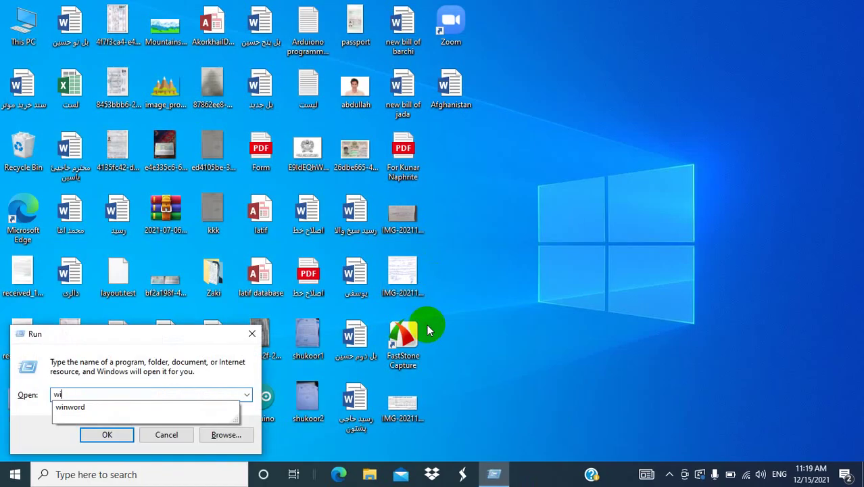
text(nword)
key(Return)
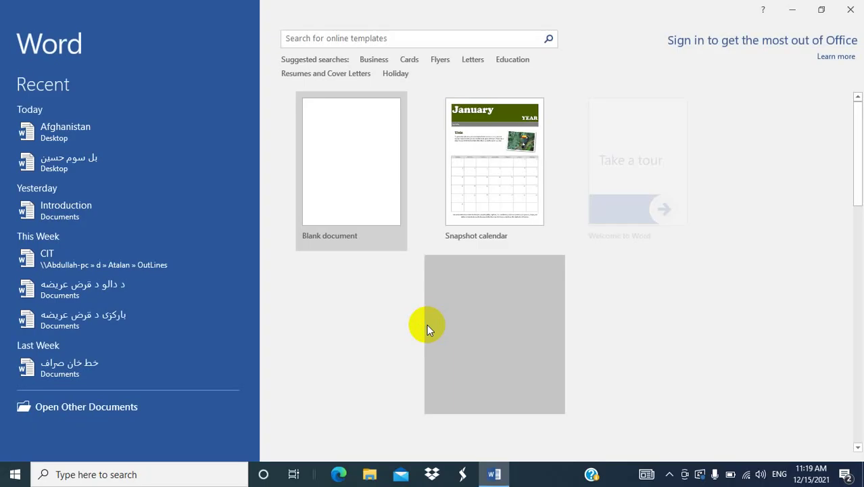
click(559, 361)
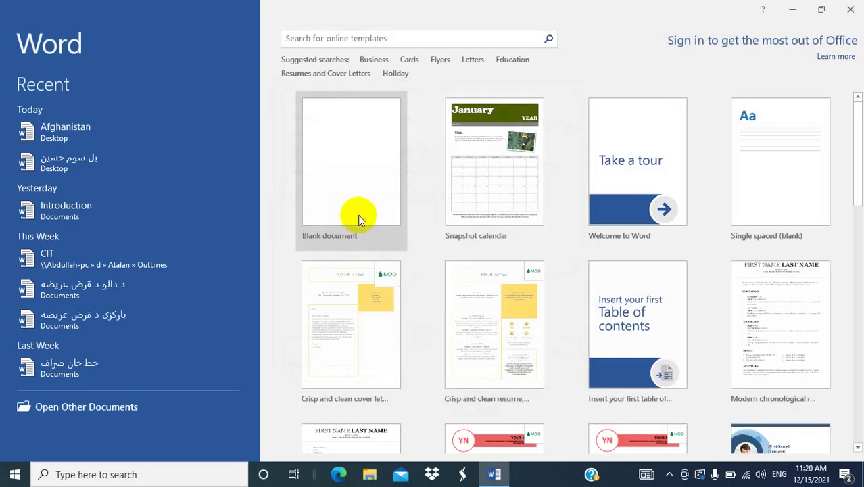
click(357, 217)
- Type Kabul and Mazar on separate lines, correcting typos along the way
text(K)
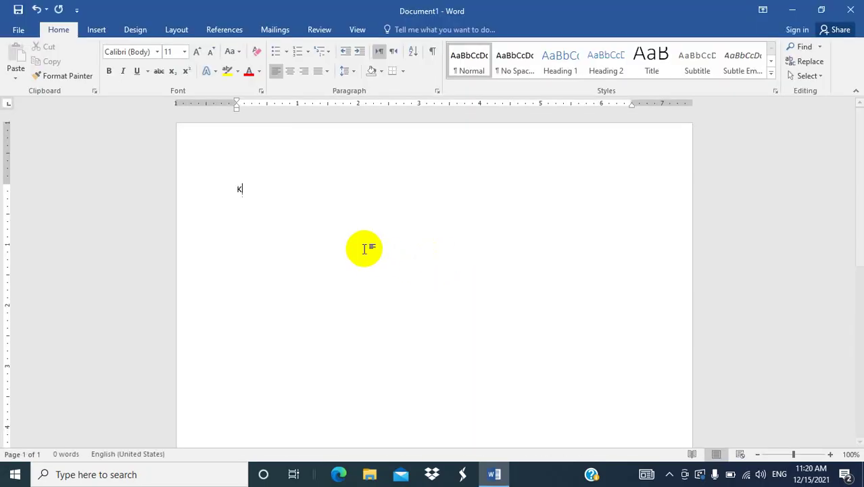
text(abul)
key(Return)
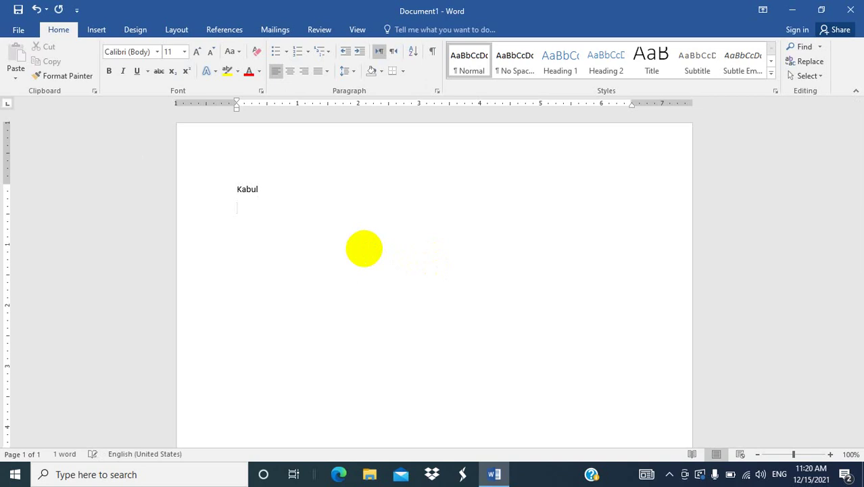
text(M)
text(azar)
key(Return)
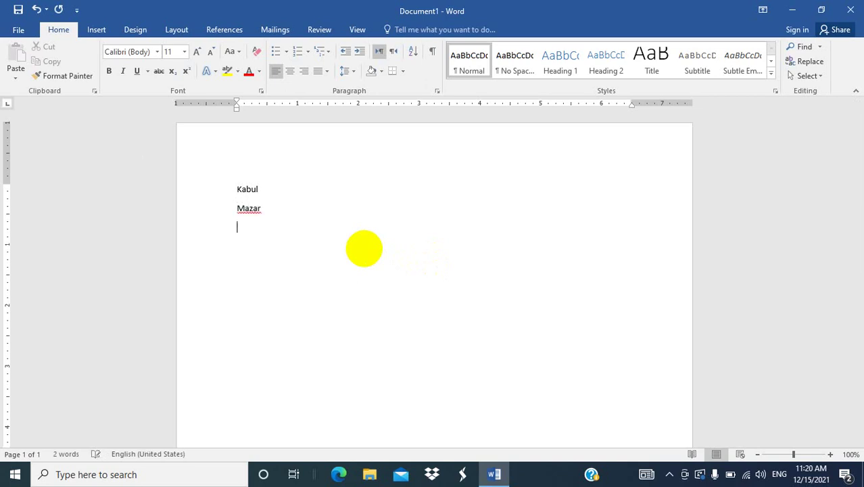
key(BackSpace)
key(BackSpace)
key(BackSpace)
key(BackSpace)
key(BackSpace)
key(BackSpace)
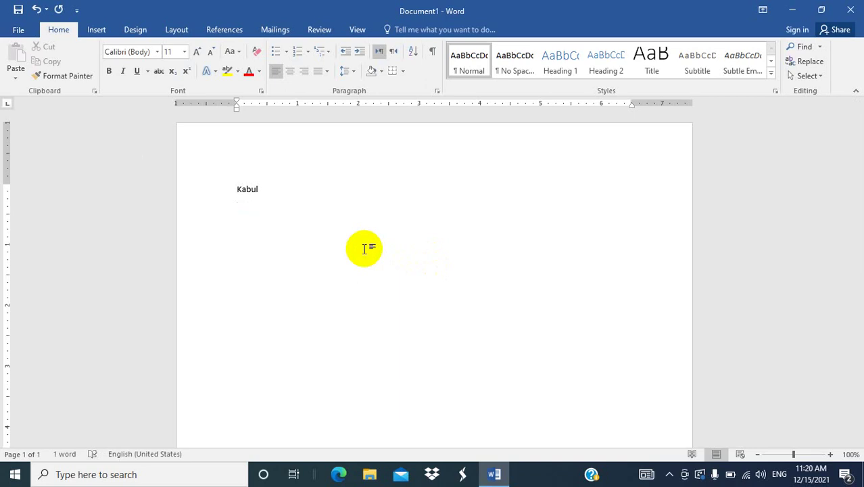
text(He)
key(BackSpace)
key(BackSpace)
text(Mazar)
key(Return)
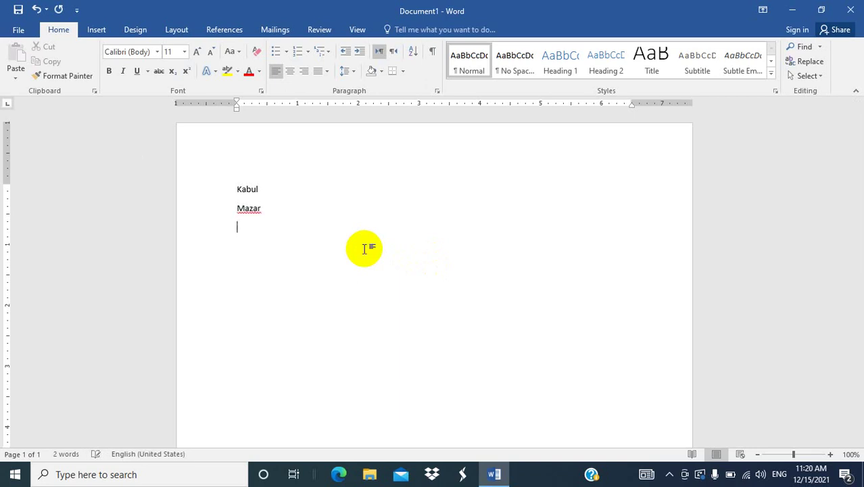
- Add Logar, Herat and Laghman on the following lines
text(Logar)
key(Return)
text(H)
text(erat)
key(Return)
text(Lag)
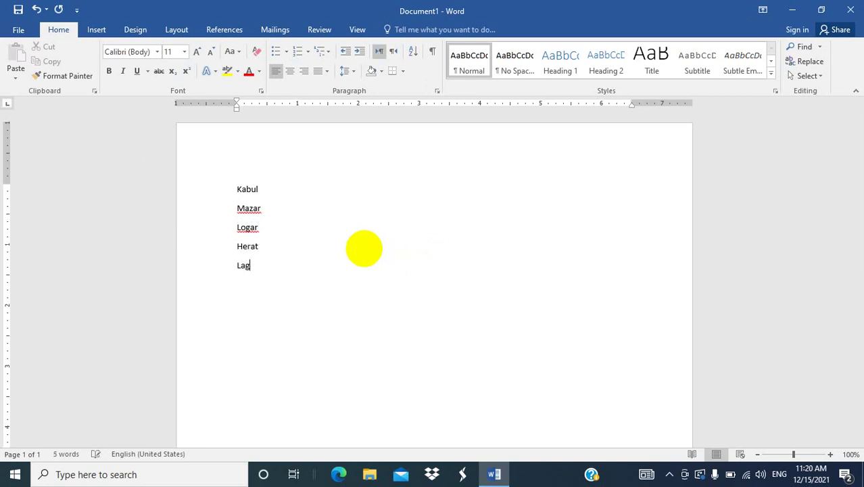
text(hman)
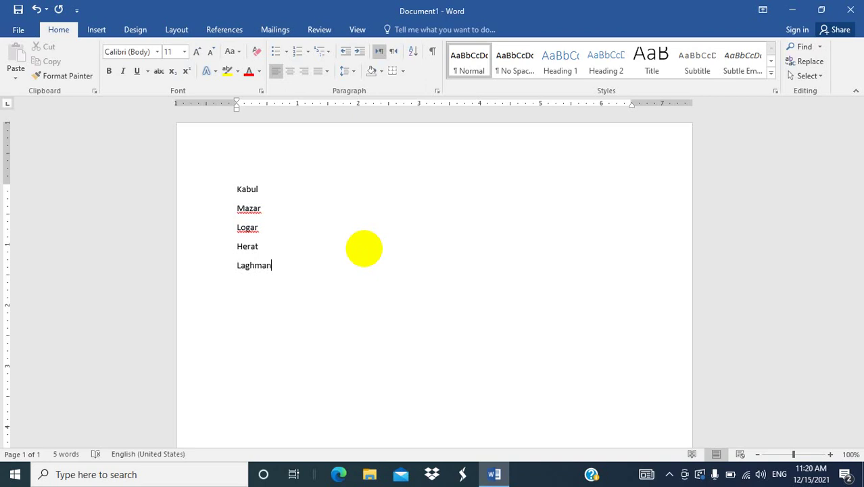
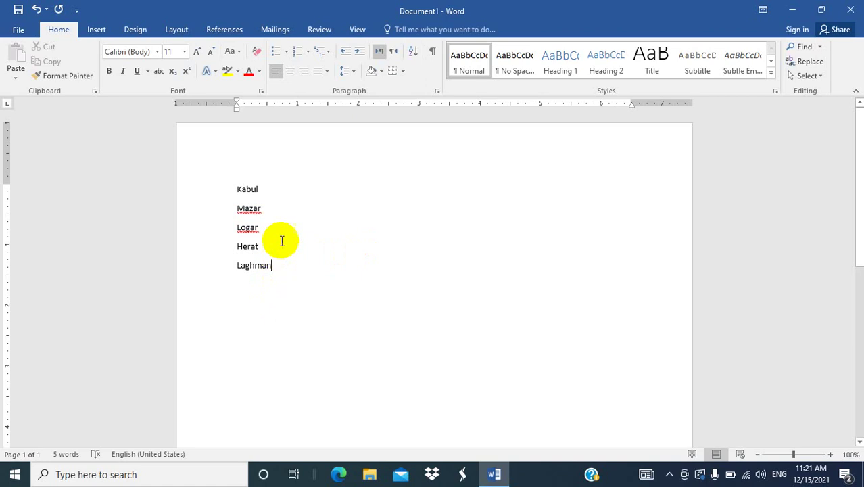
- Check the Manage Document options on File > Info, then return to the city list
click(19, 29)
click(129, 265)
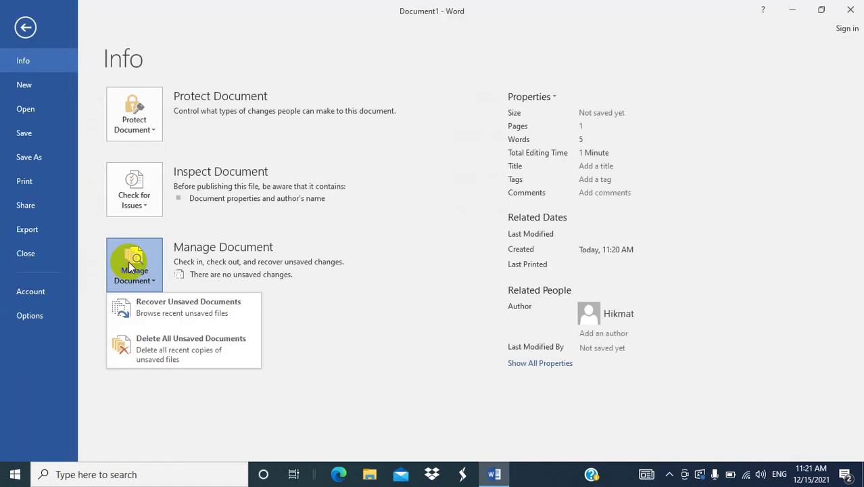
click(27, 28)
click(332, 246)
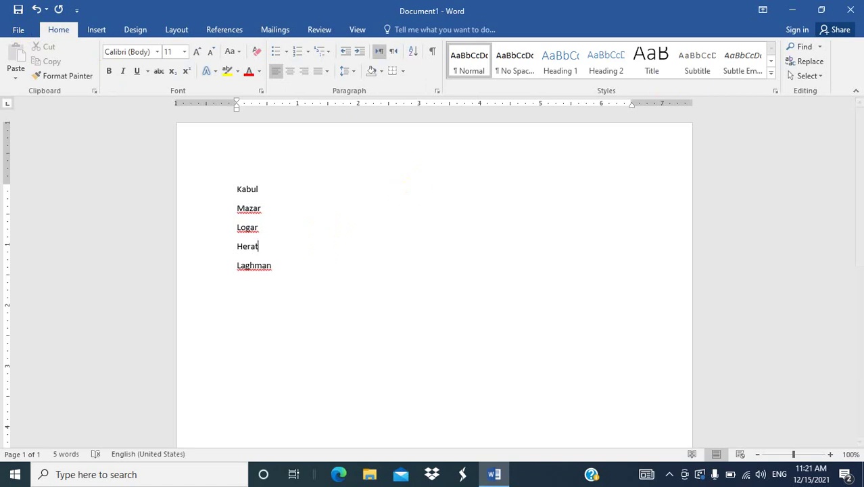
- Close Word and discard the unsaved changes with Don't Save
click(850, 10)
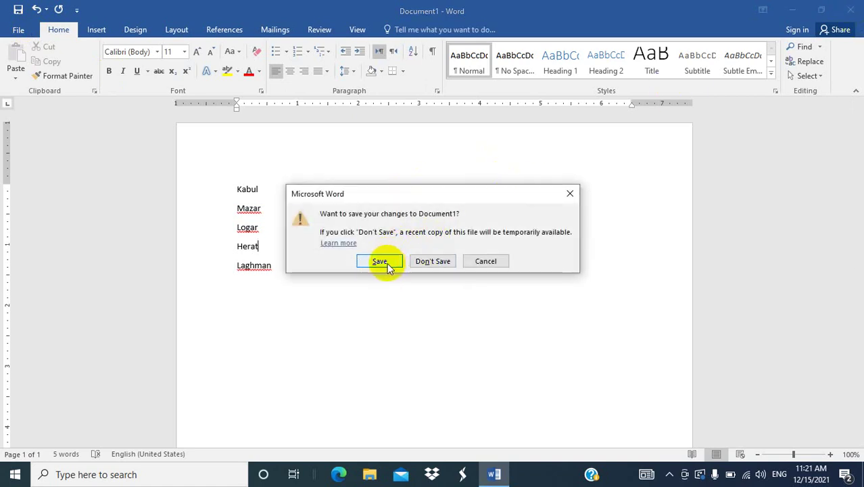
click(425, 265)
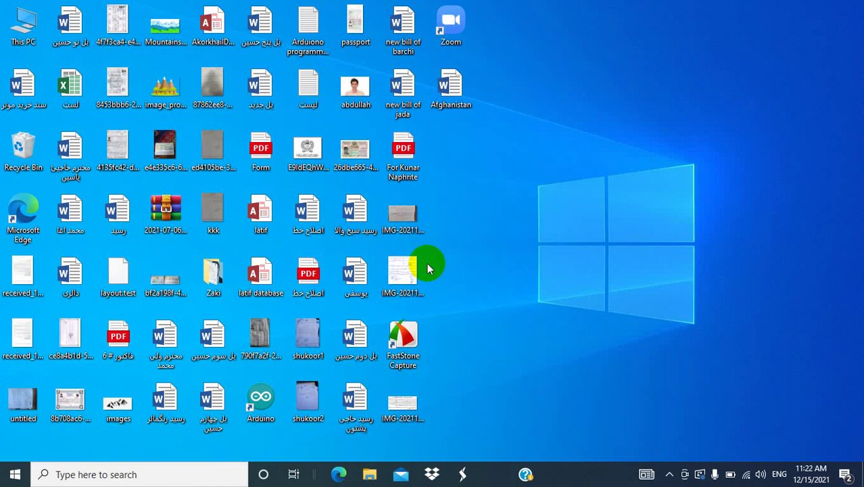
- Relaunch Word with winword from Win+R, dismiss the Activation Wizard, and open a blank document
key(super+r)
key(Return)
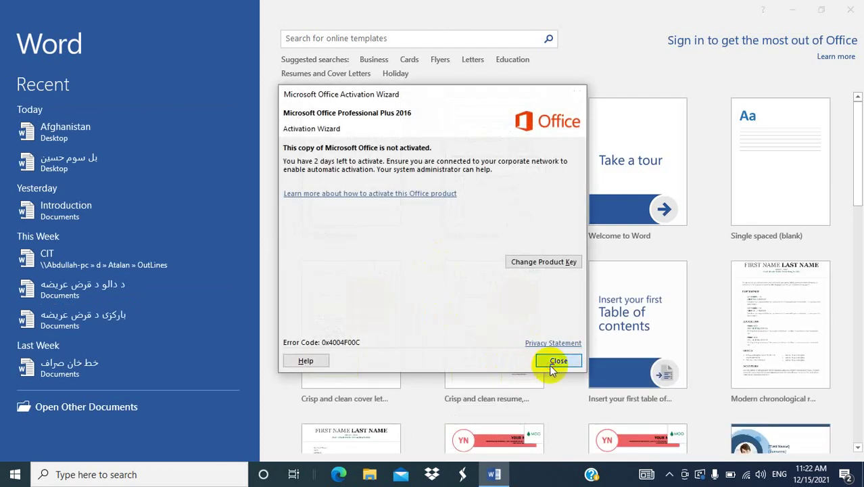
click(550, 364)
click(344, 170)
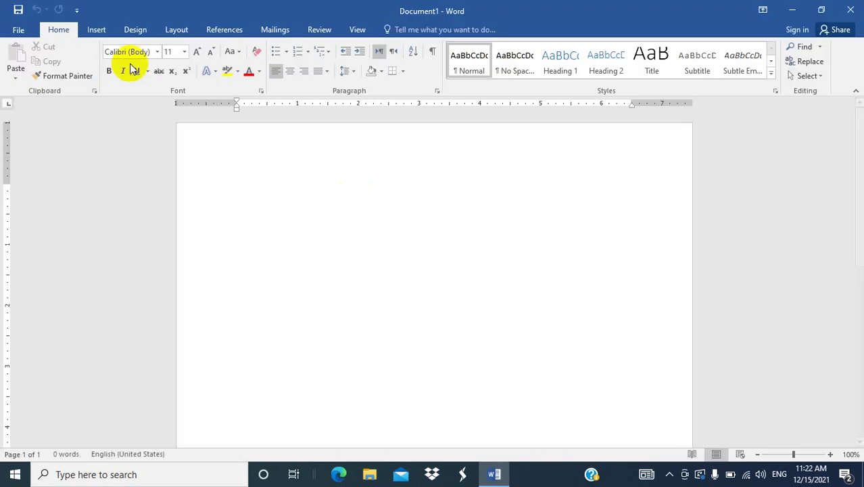
- Open Recover Unsaved Documents from File > Info > Manage Document to list the ASD drafts
click(6, 29)
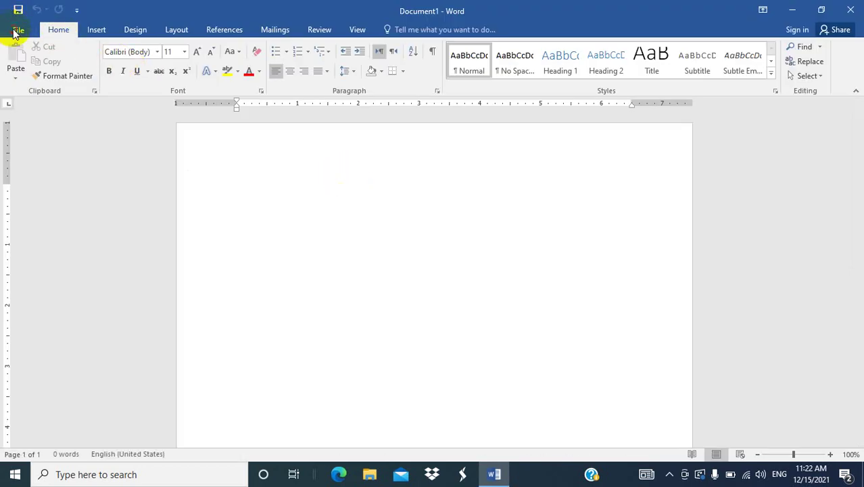
click(50, 61)
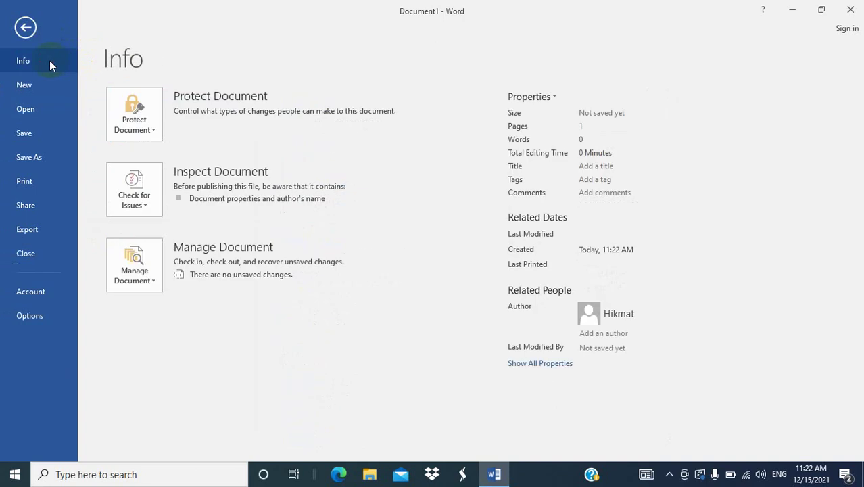
click(151, 283)
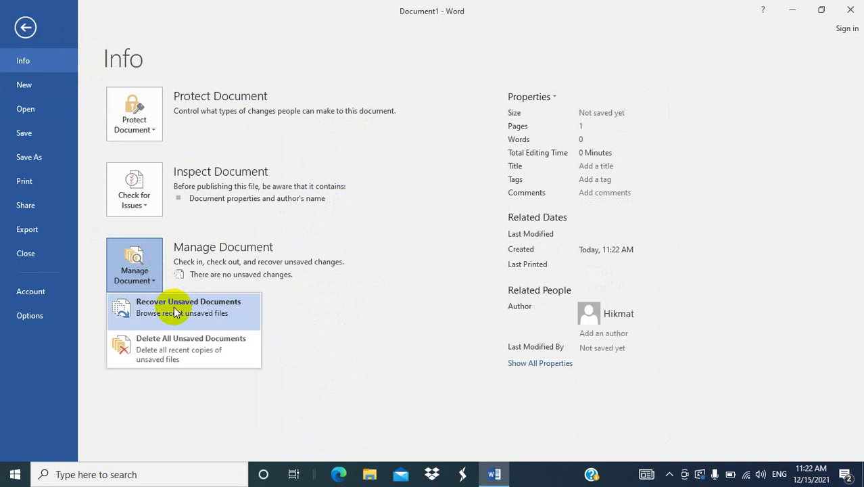
click(175, 310)
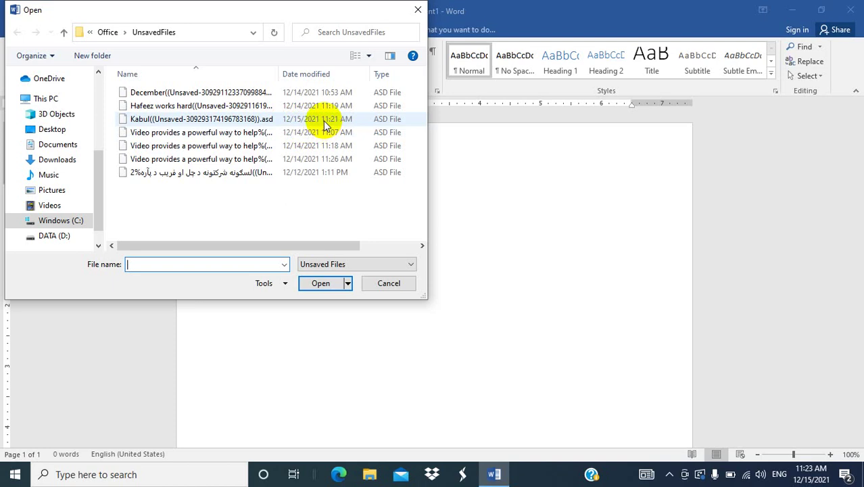
- Open the Kabul unsaved draft, cancel Save As, and switch from Read Mode to Print Layout
click(228, 120)
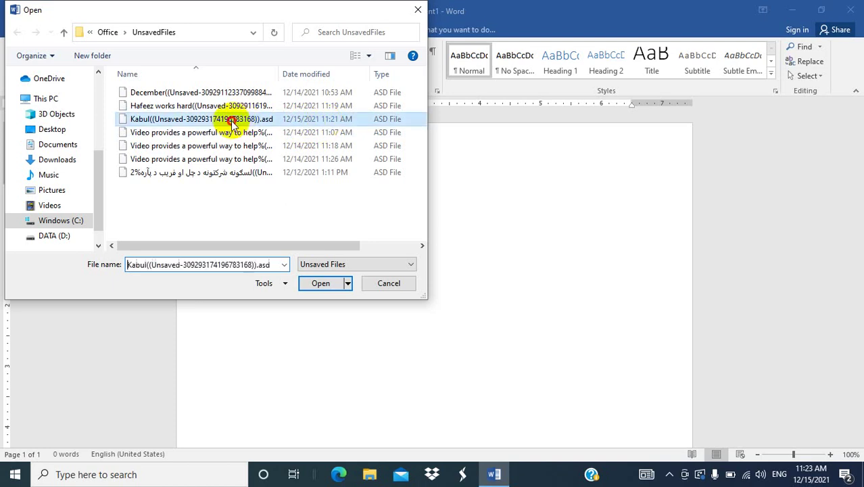
click(323, 283)
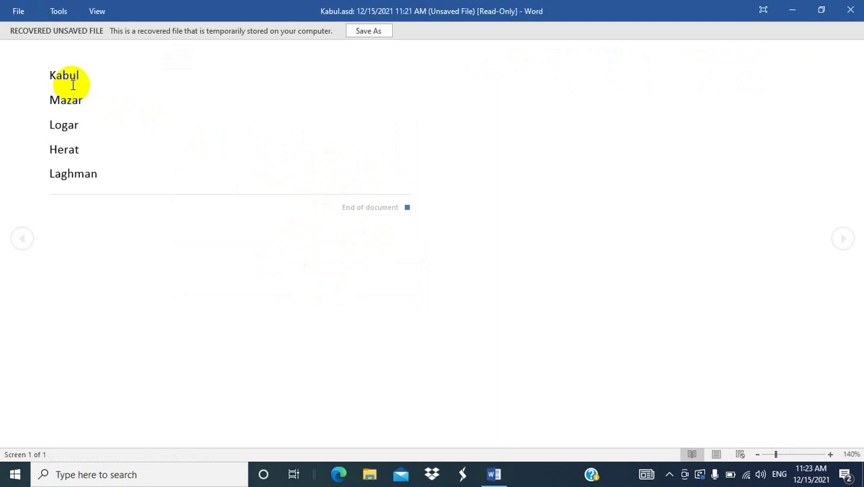
click(373, 33)
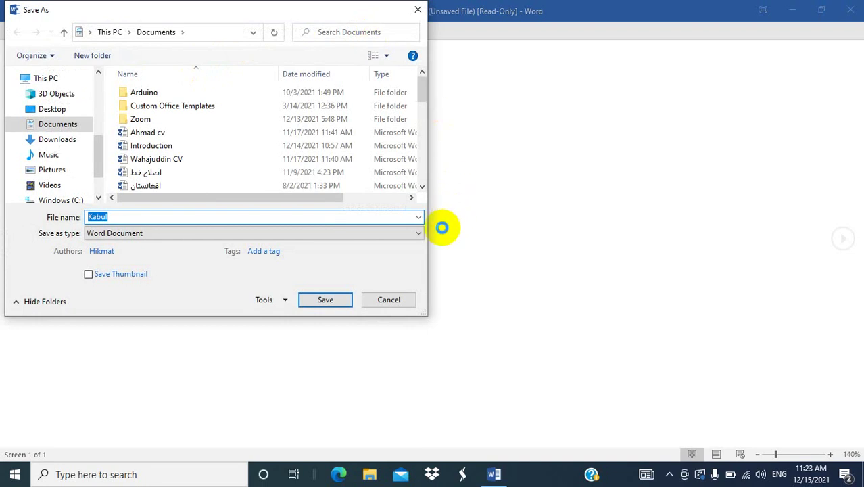
click(392, 298)
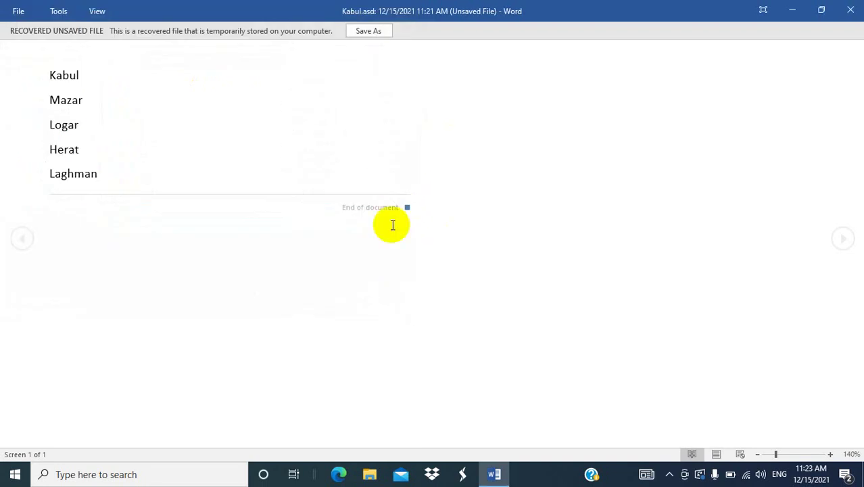
key(Escape)
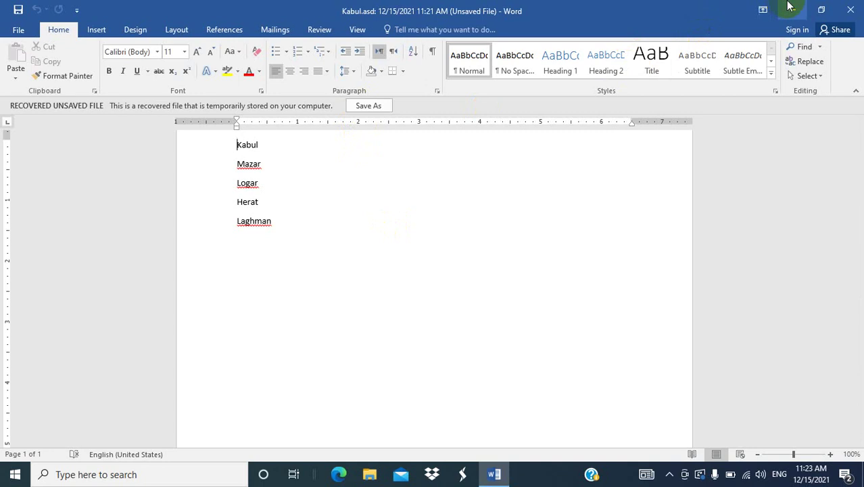
- Close Word and relaunch it via winword into a new blank document
click(845, 8)
key(super+r)
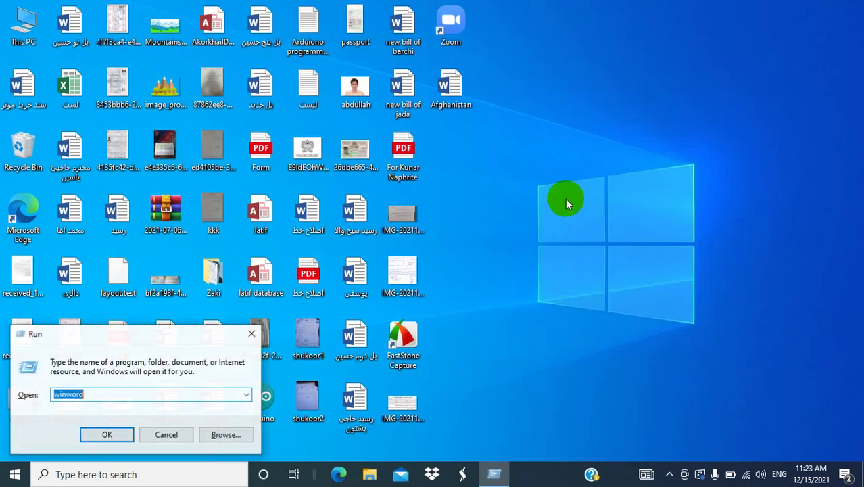
key(Return)
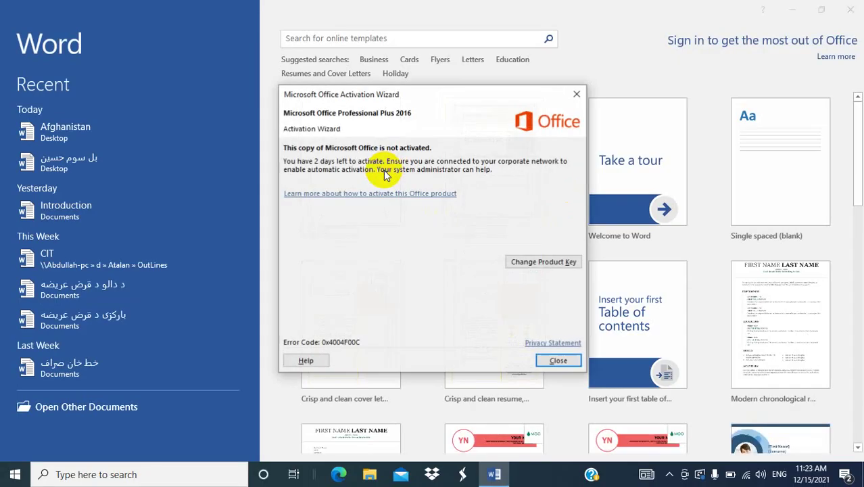
click(549, 364)
click(331, 178)
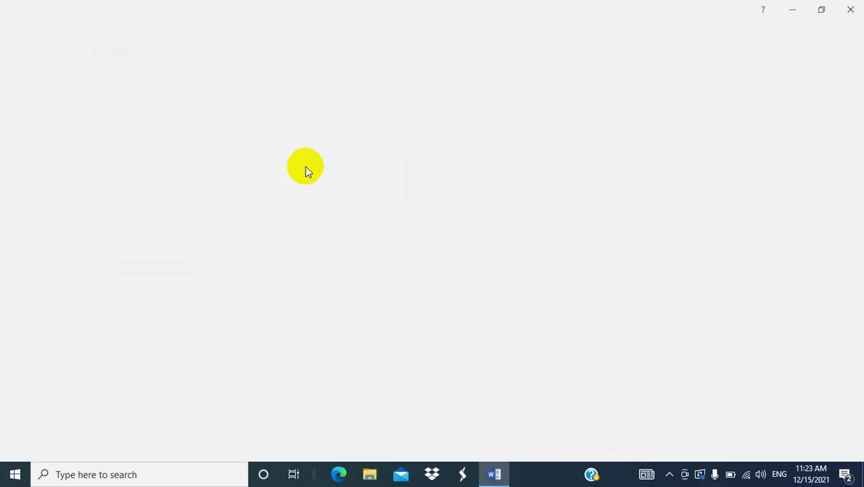
- Look in Recover Unsaved Documents, then cancel without opening any draft
click(27, 32)
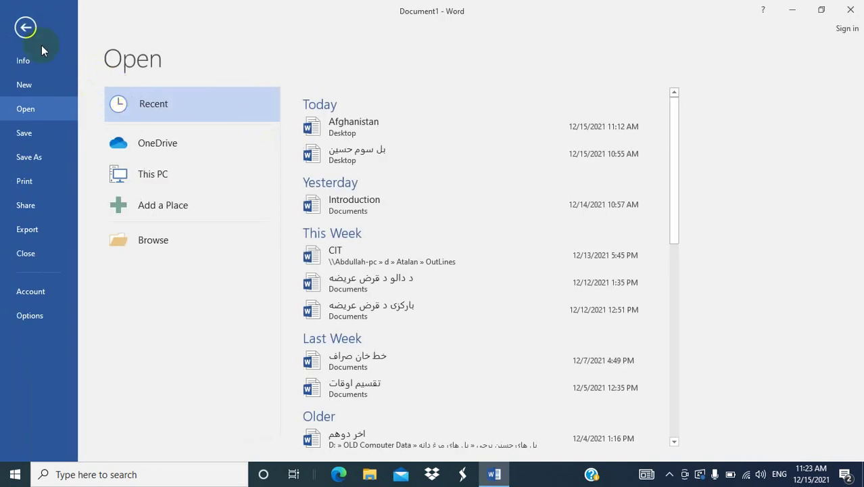
click(23, 60)
click(140, 269)
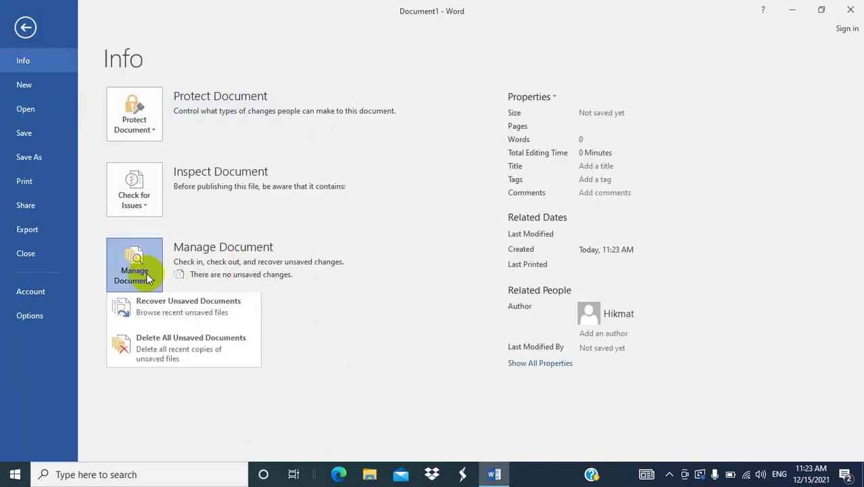
click(199, 301)
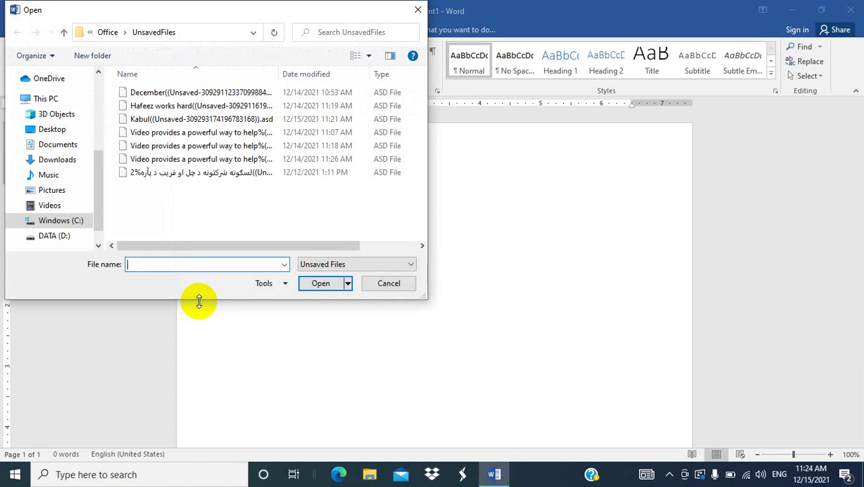
click(412, 283)
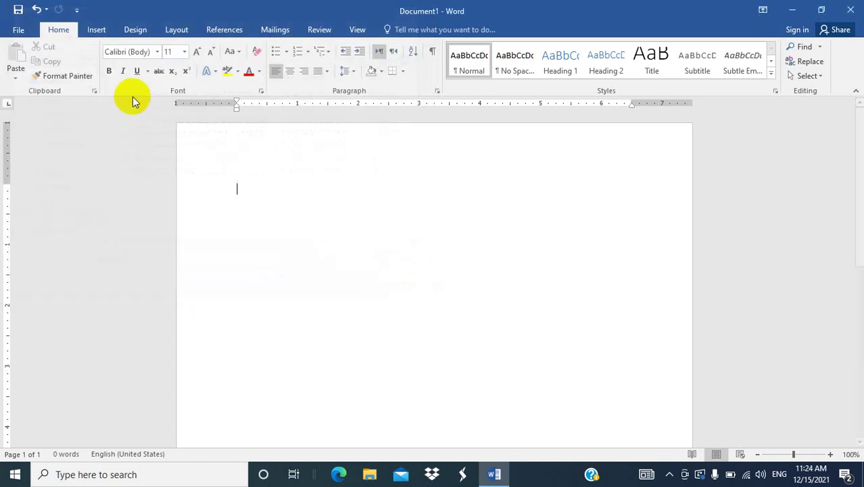
- Delete All Unsaved Documents from Manage Document and confirm with Yes
click(18, 29)
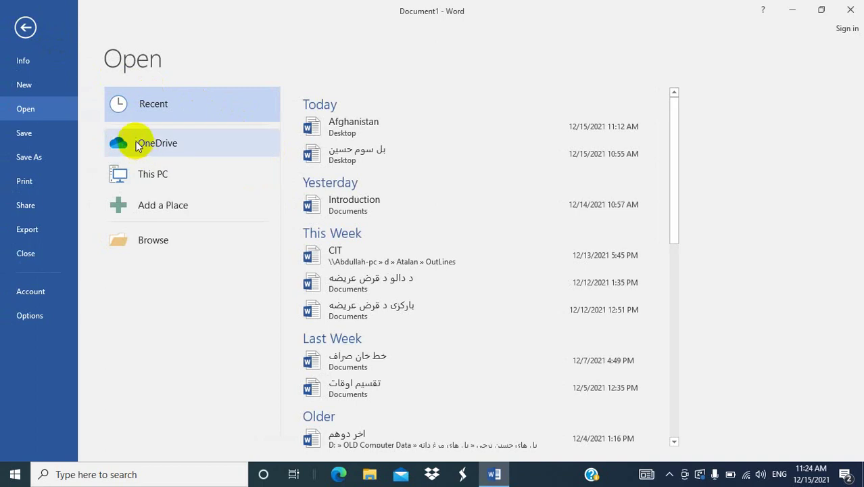
click(54, 62)
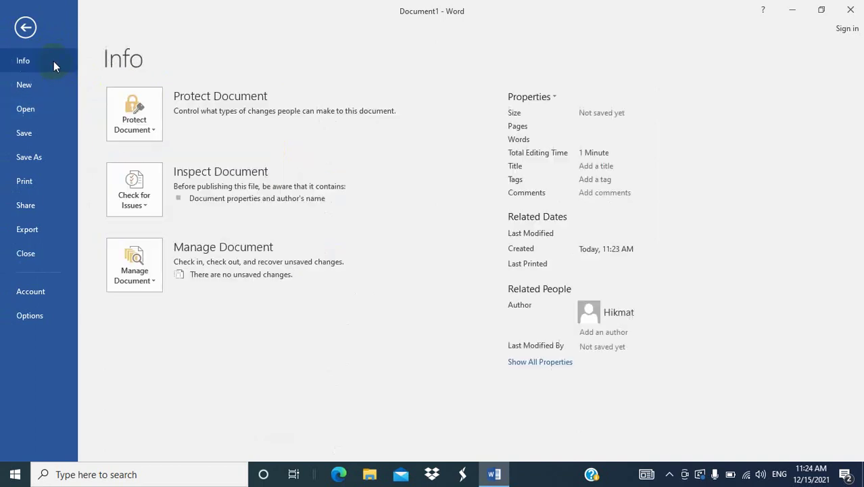
click(146, 254)
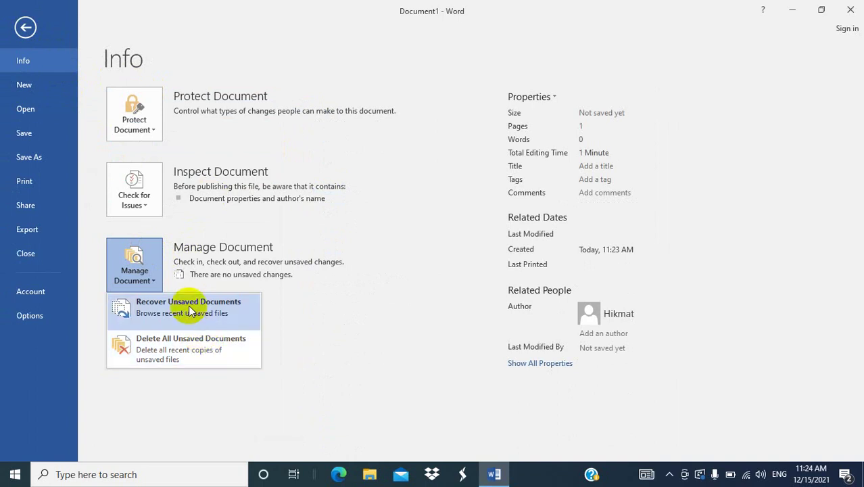
click(194, 355)
click(397, 266)
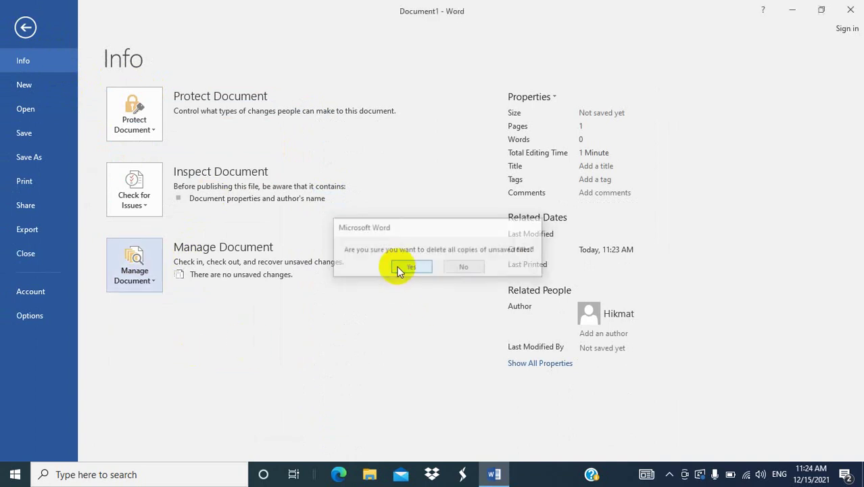
- Verify through Recover Unsaved Documents that the UnsavedFiles folder is empty, then cancel
click(128, 265)
click(183, 302)
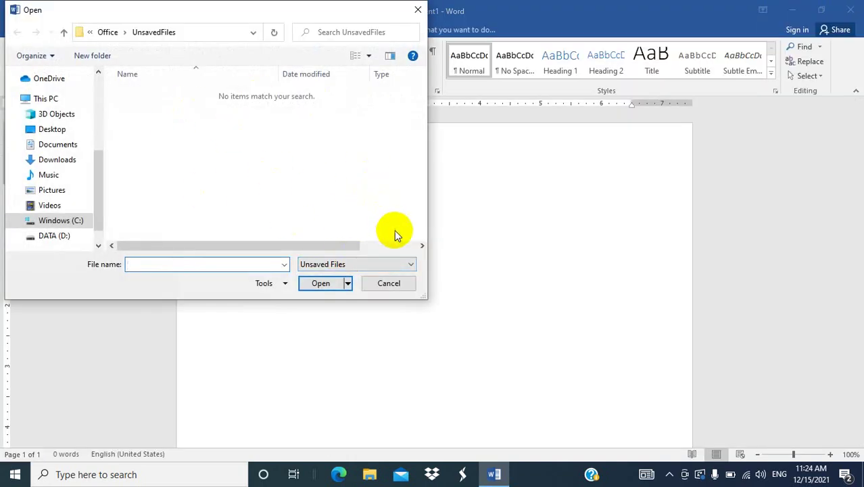
click(383, 285)
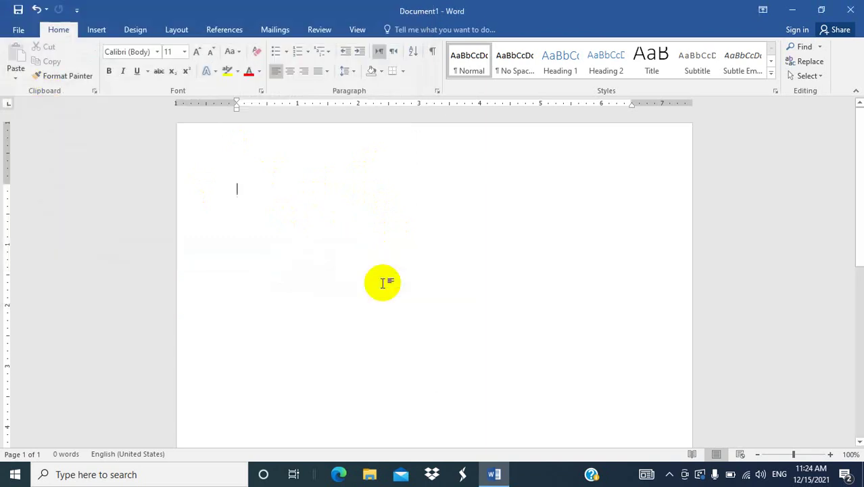
- Look through the File Info and New pages, then return to the blank document
click(13, 32)
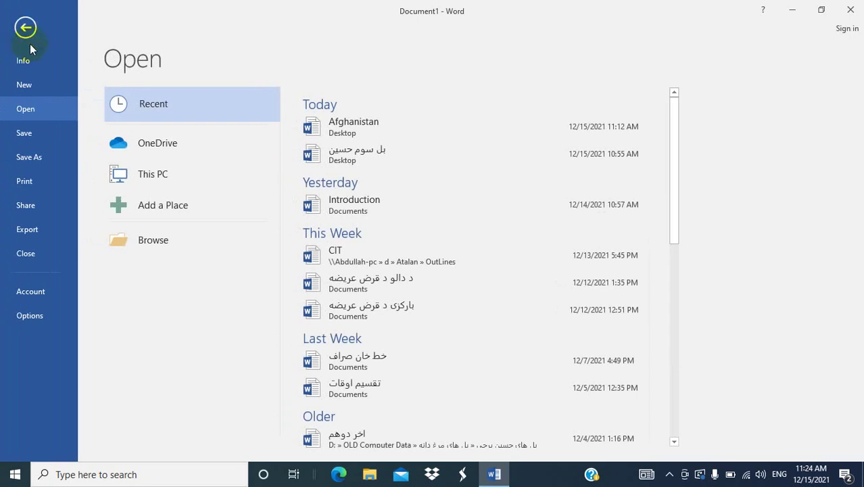
click(36, 61)
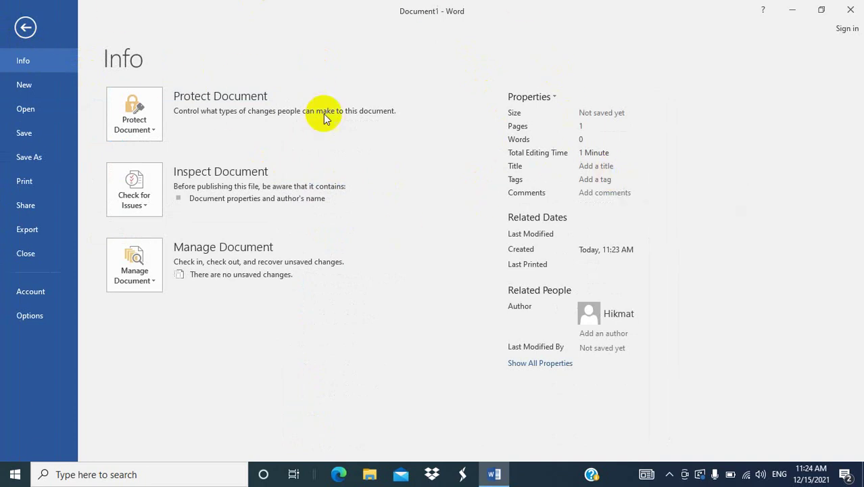
click(58, 86)
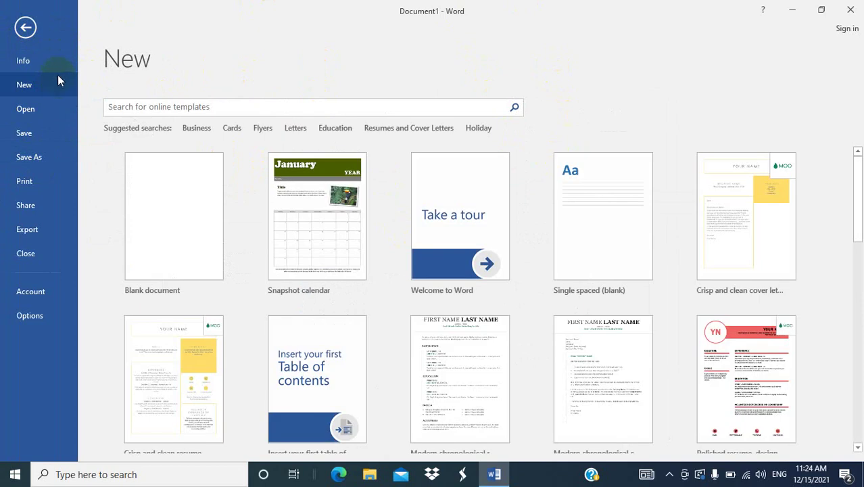
click(25, 29)
- Type Kabul on the first line and generate five sample paragraphs with =rand()
click(404, 246)
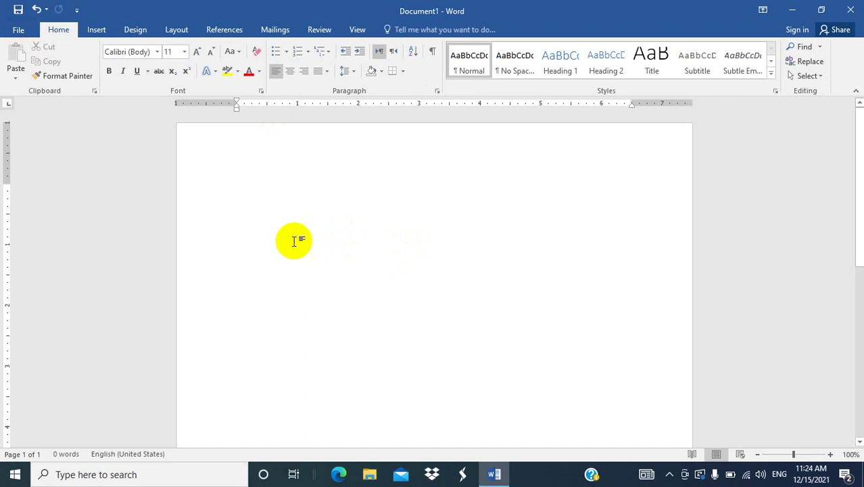
text(Ka)
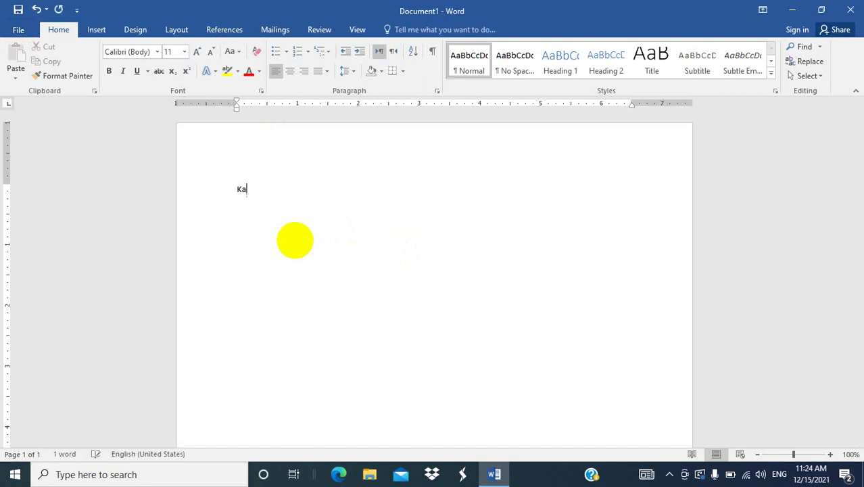
text(bul)
key(Return)
text(=)
text(rand())
key(Return)
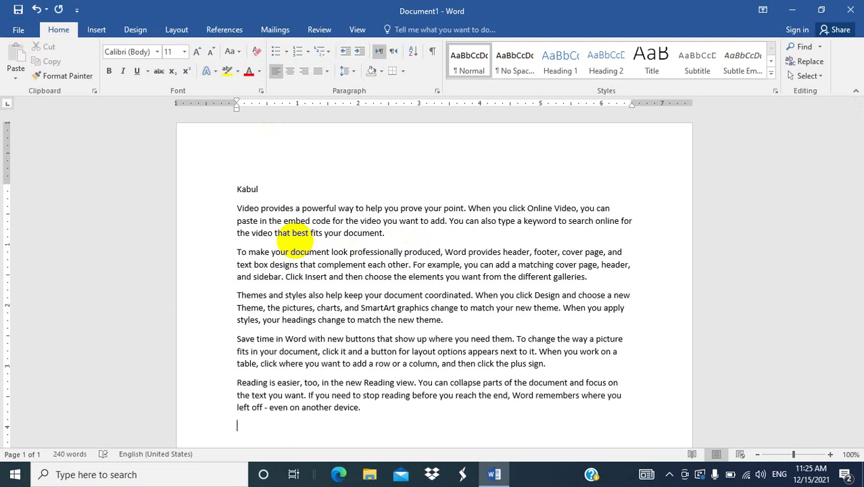
click(19, 30)
- Create blank Document2 with Khost plus =rand() sample paragraphs, then show its Info page
click(40, 89)
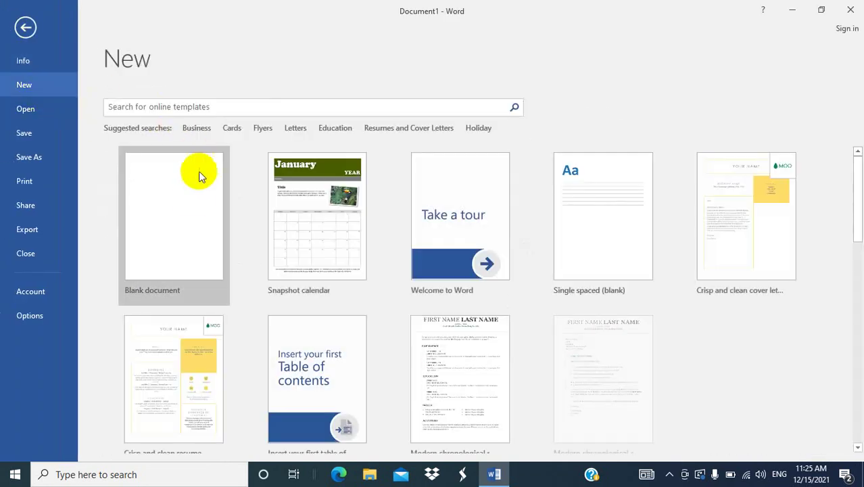
click(192, 208)
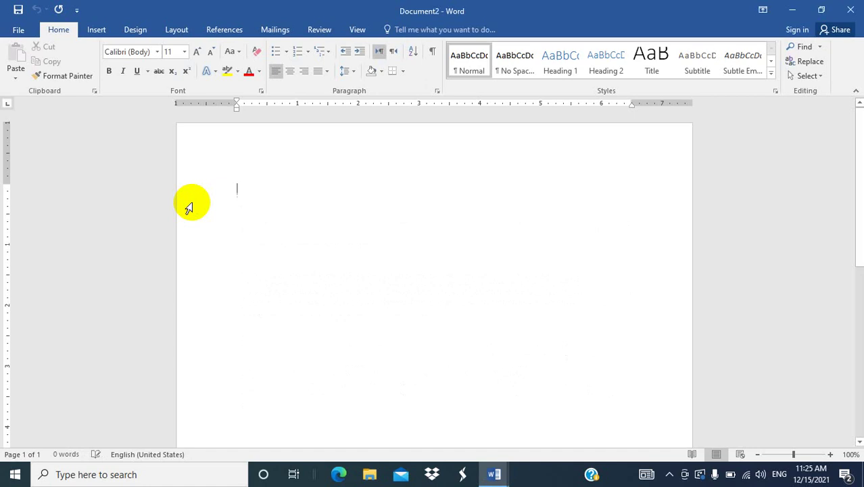
text(K)
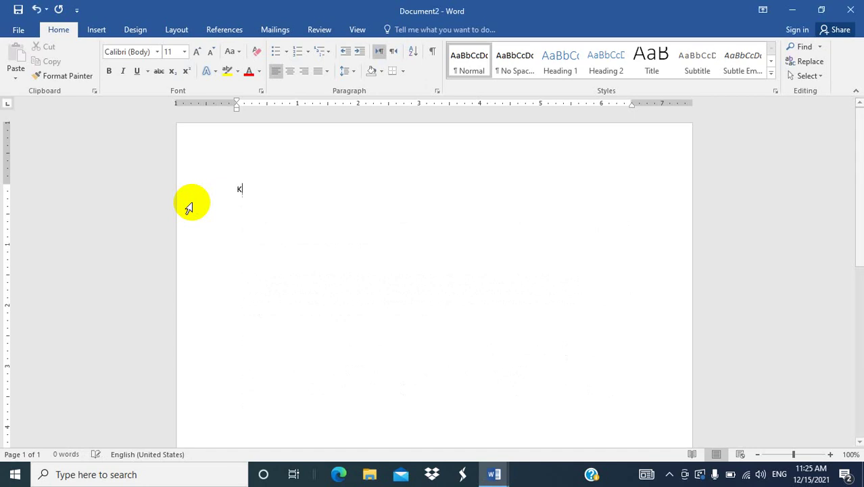
text(host)
key(Return)
text(=)
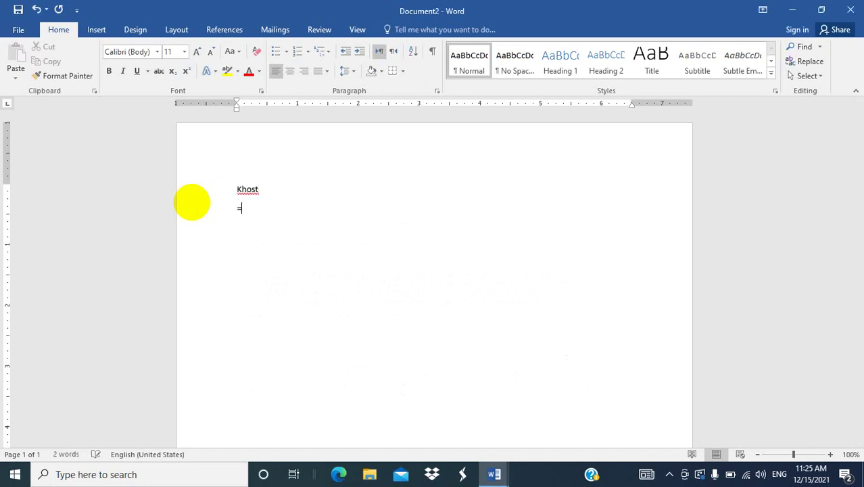
text(rand())
key(Return)
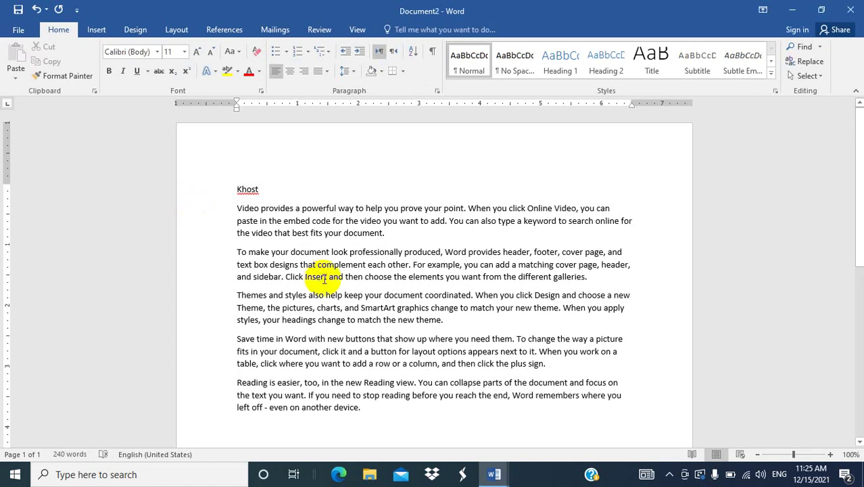
click(18, 30)
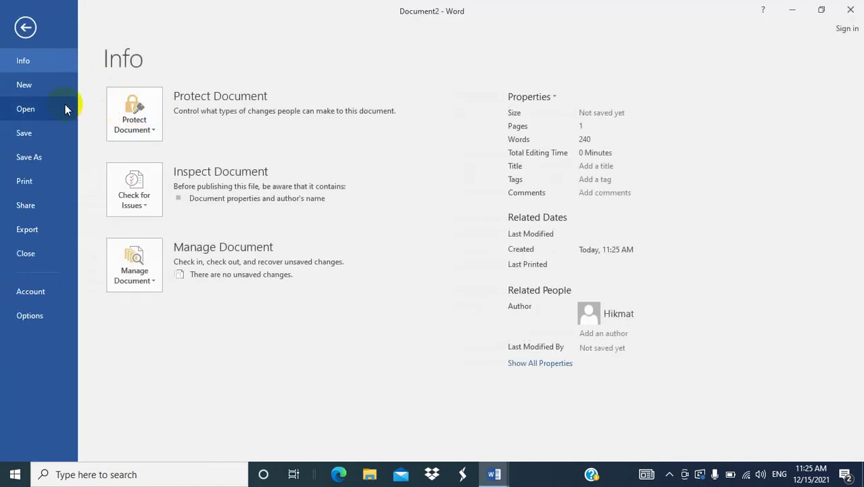
- Glance through the New template gallery and return to the document
click(67, 85)
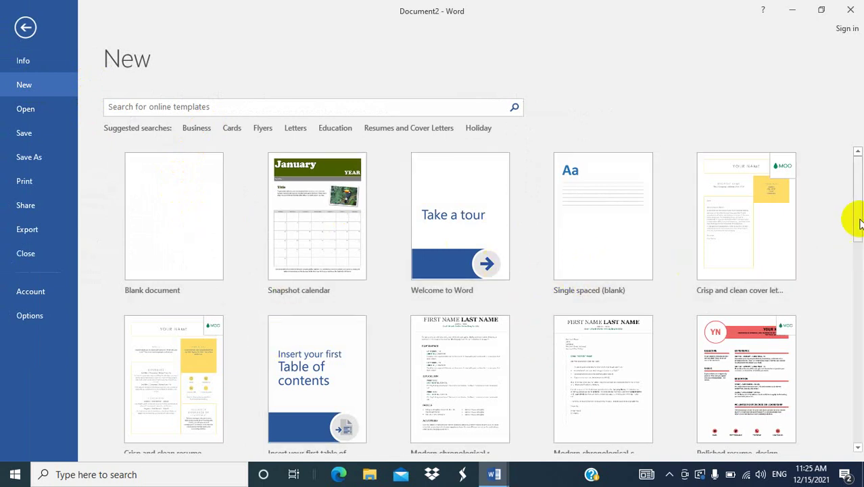
mouse_move(857, 184)
mouse_down()
mouse_move(859, 385)
mouse_move(839, 148)
mouse_up()
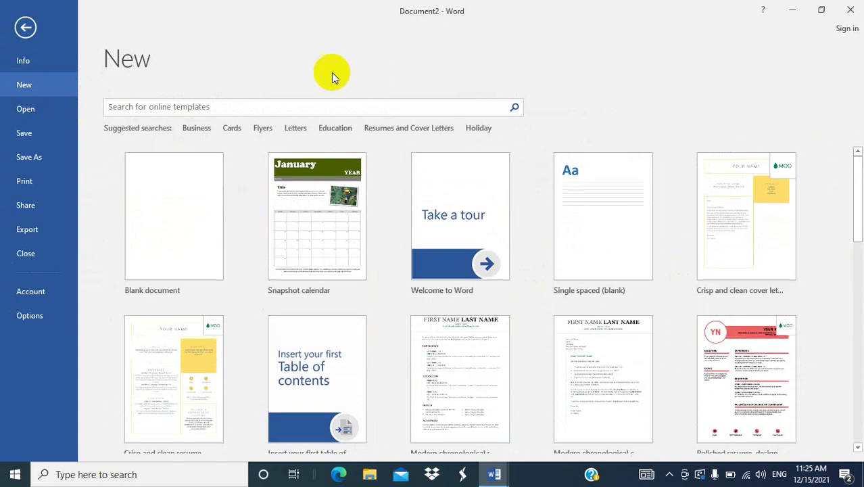
click(24, 31)
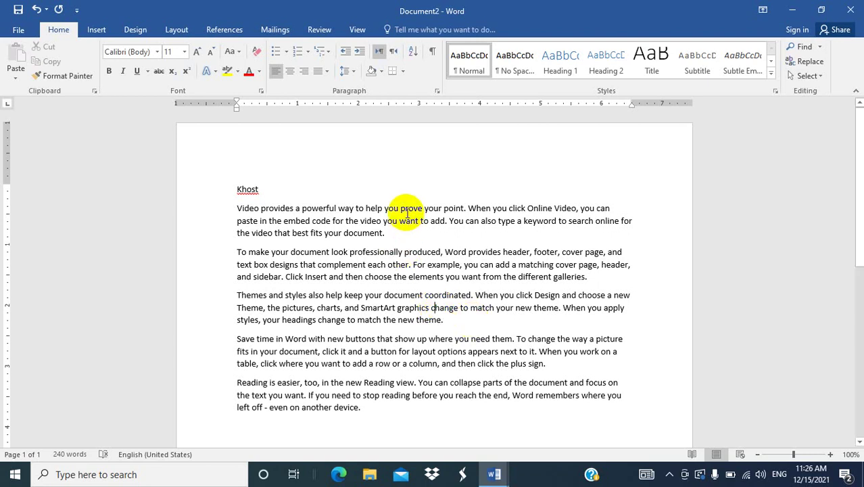
- Scroll the online templates and preview 'Polished resume, designed by MOO'
click(16, 31)
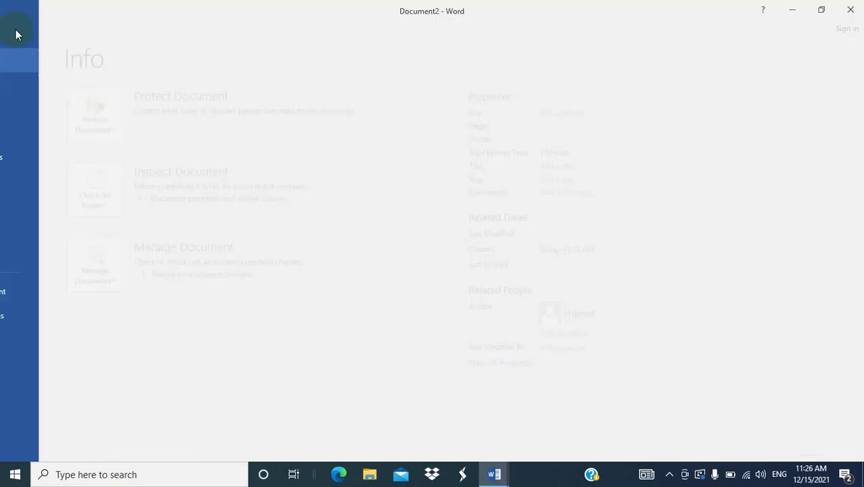
click(54, 90)
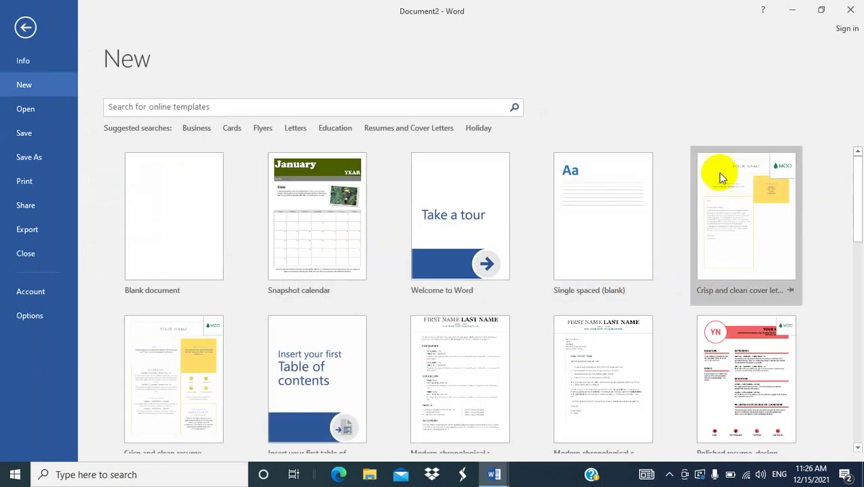
click(295, 106)
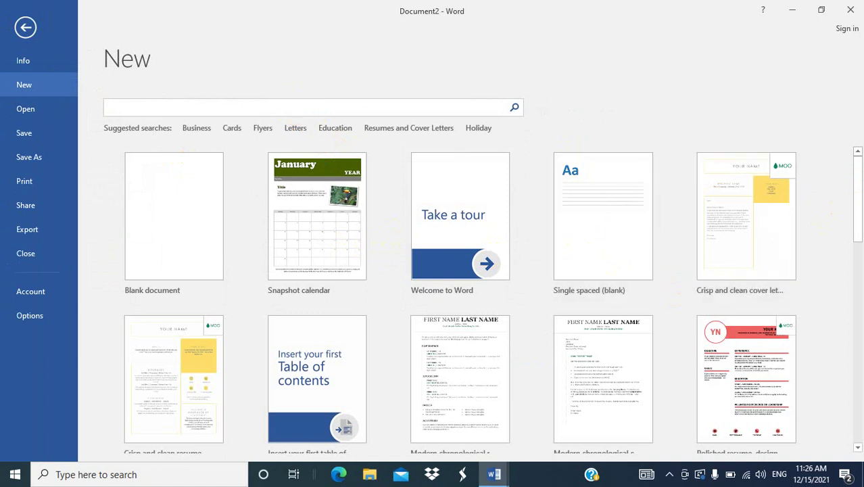
drag(858, 202, 860, 227)
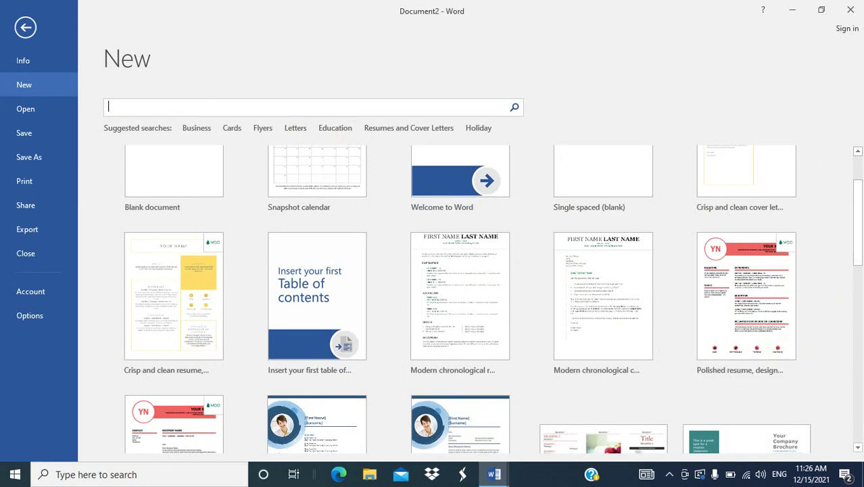
drag(859, 230, 859, 261)
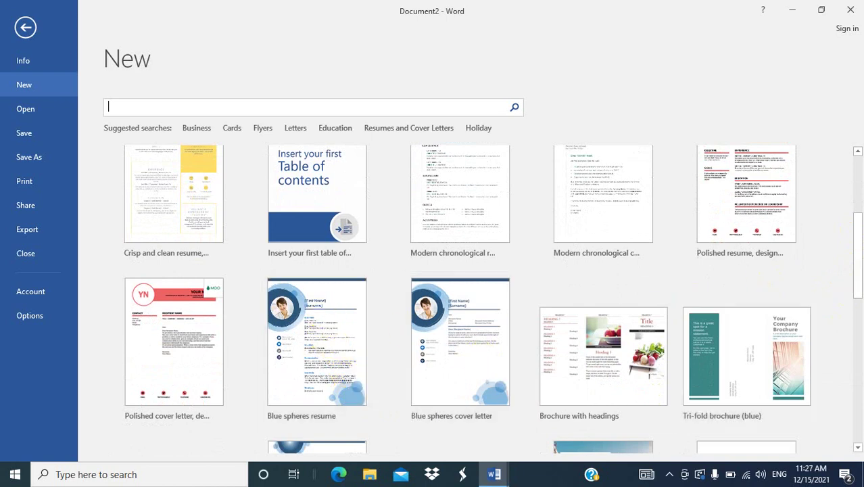
mouse_move(855, 280)
mouse_down()
mouse_move(859, 296)
mouse_move(857, 269)
mouse_up()
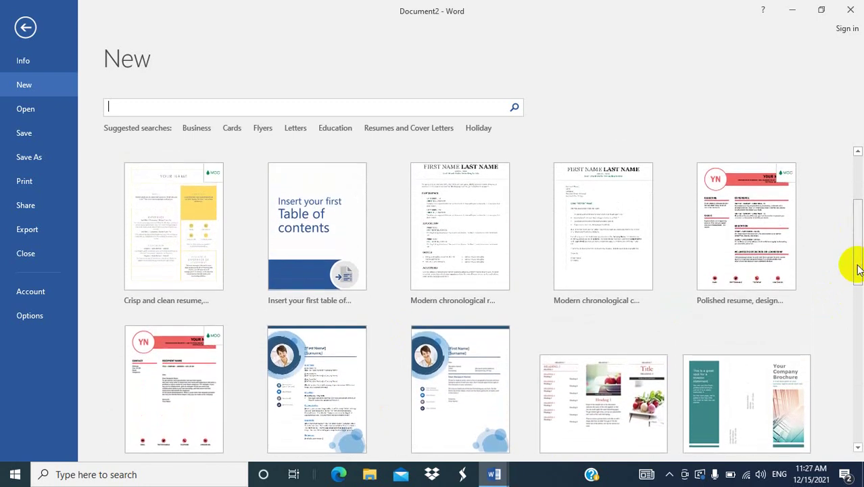
click(720, 230)
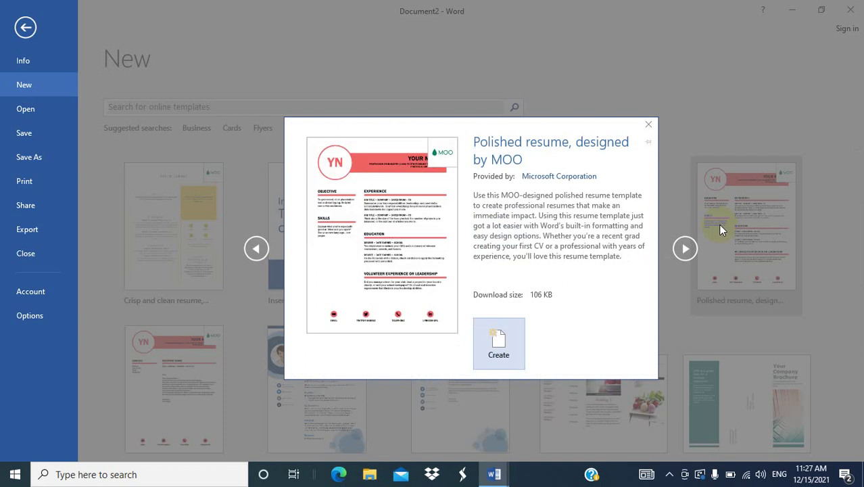
- Create the resume from the template and fill in the person's initials and full name
click(492, 343)
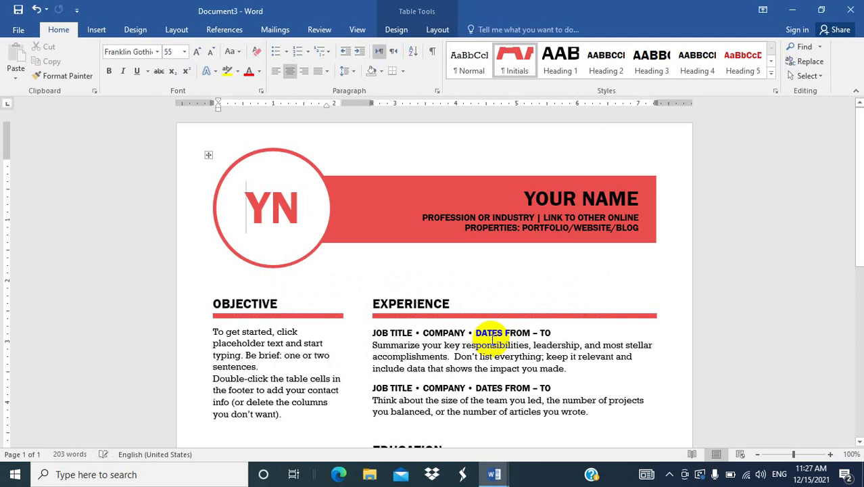
double_click(270, 211)
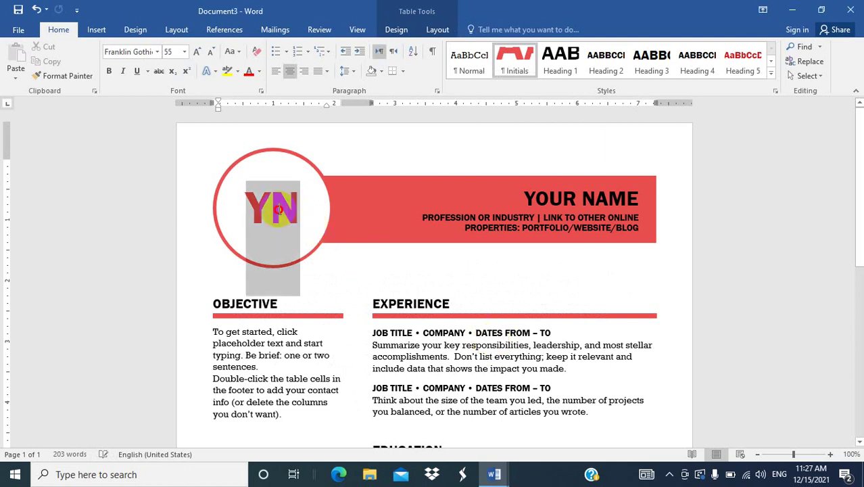
text(H)
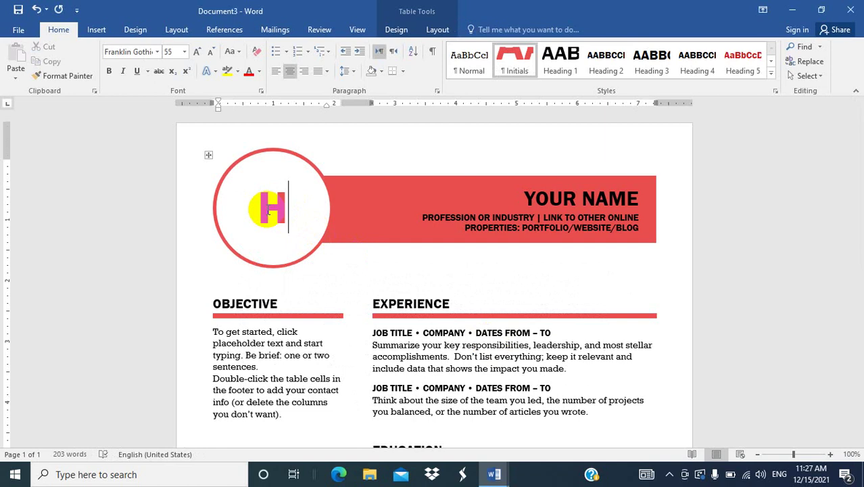
text(Z)
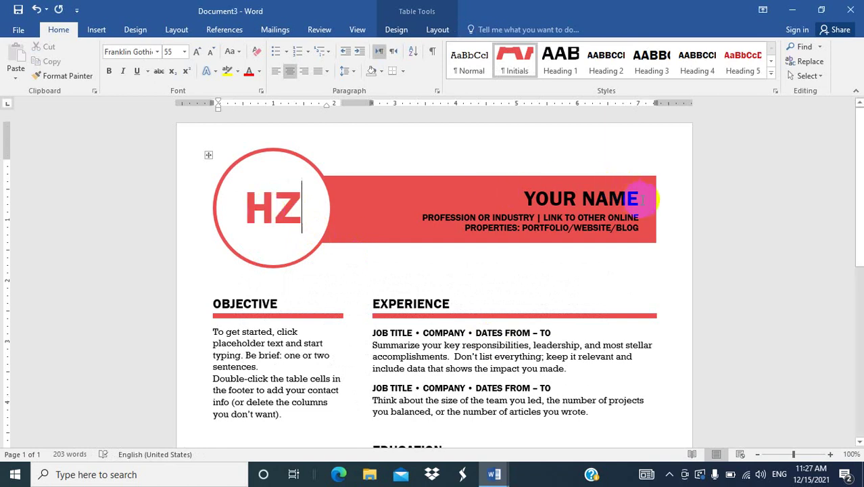
click(615, 198)
click(615, 199)
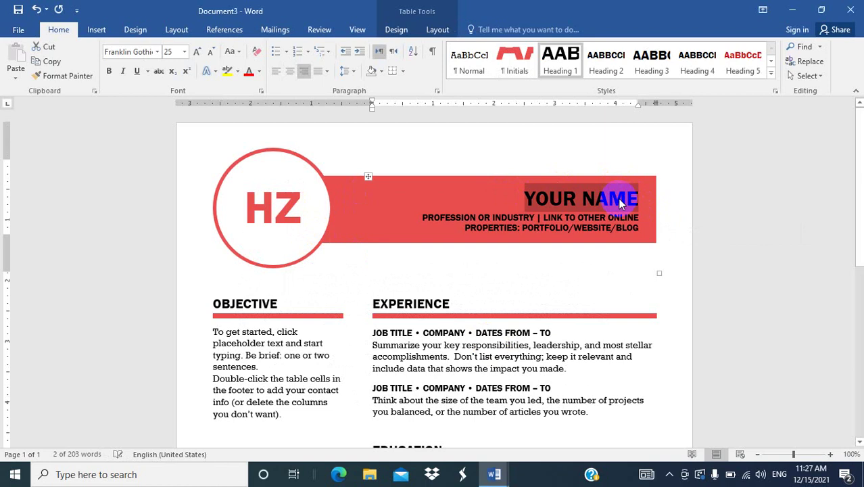
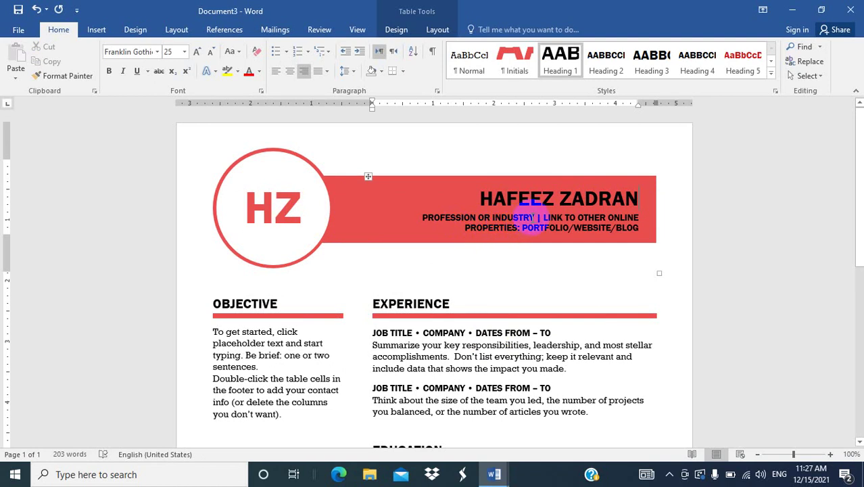
- Replace the PROFESSION OR INDUSTRY placeholder with IT SPECIALIST
click(529, 217)
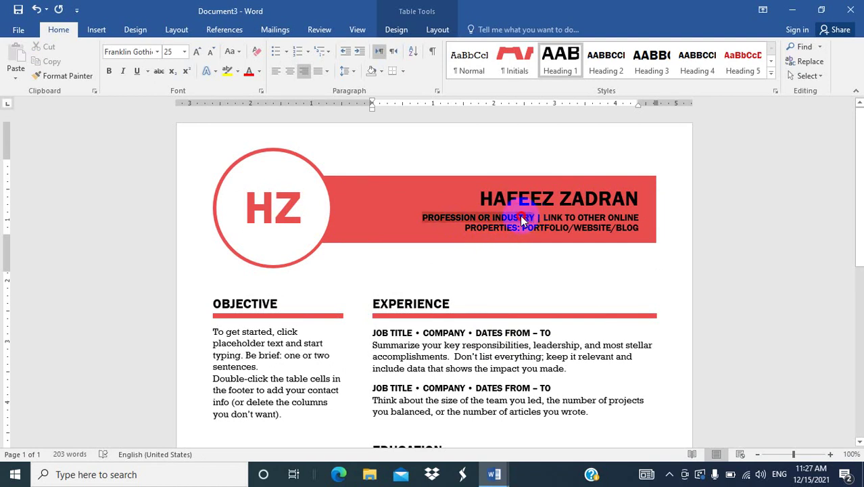
click(519, 217)
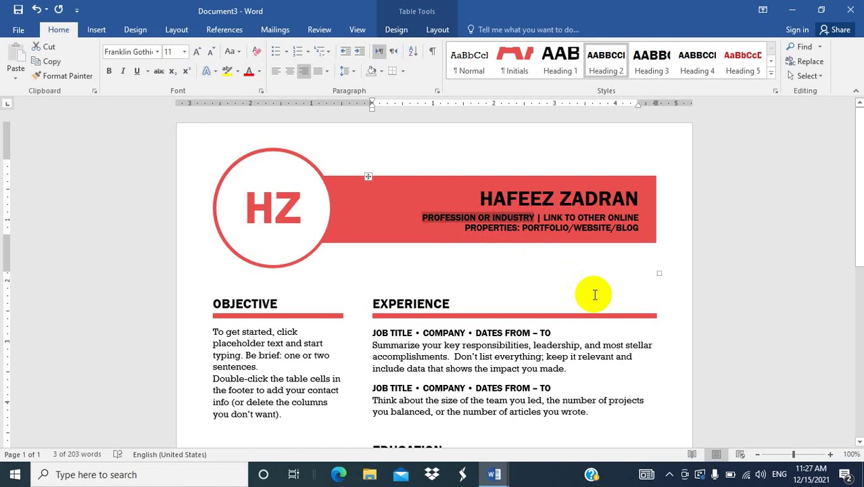
text(IES:)
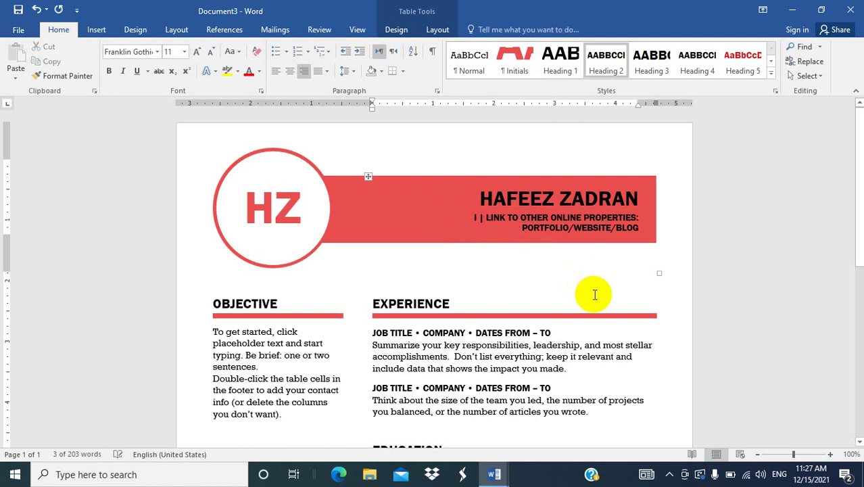
text(T SPE)
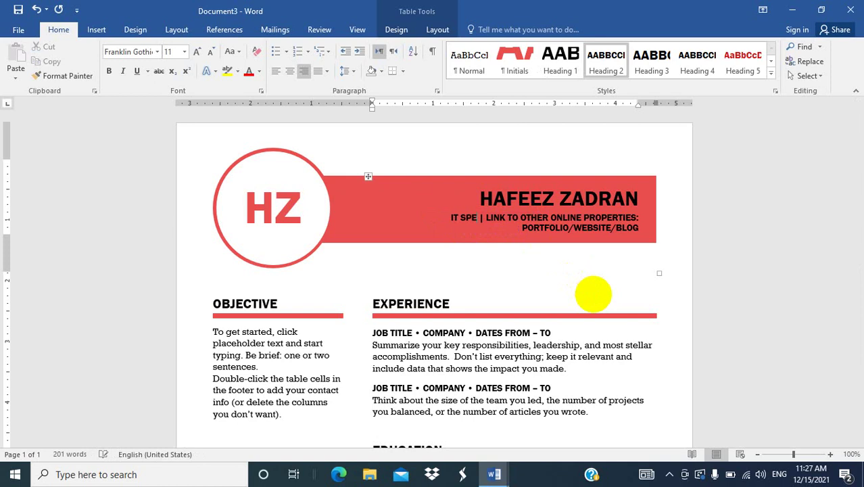
text(CIALIS)
text(T)
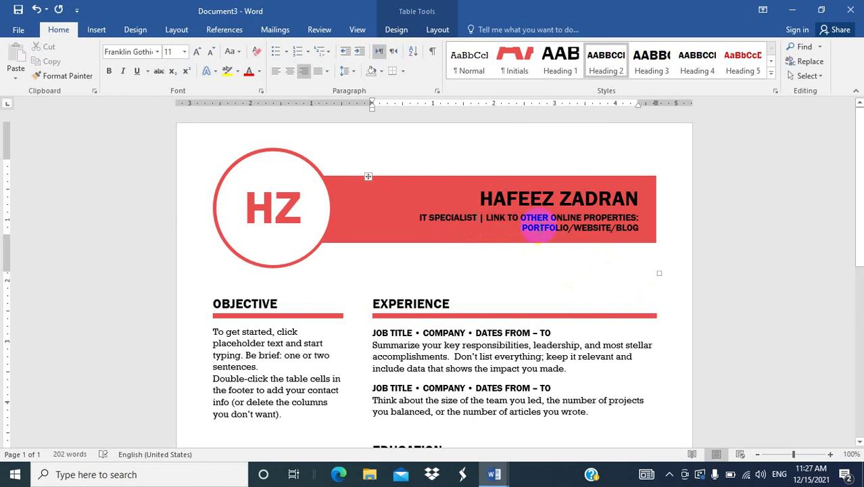
click(535, 220)
drag(535, 219, 607, 234)
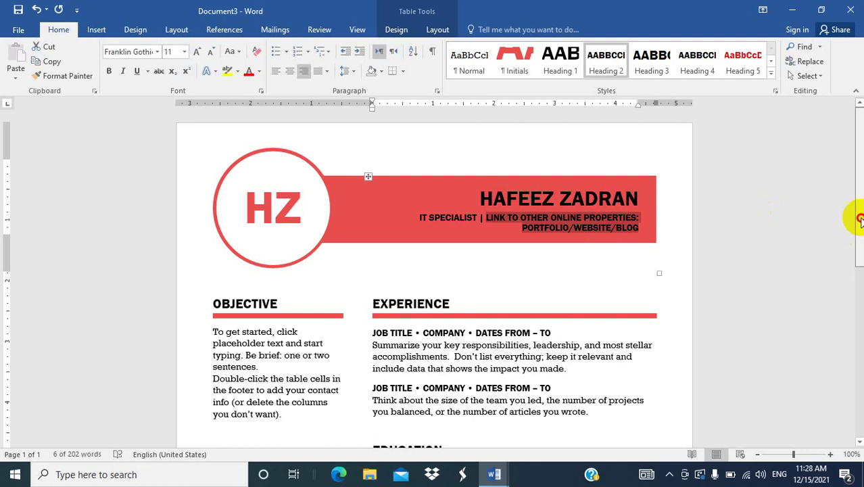
scroll(855, 220, down, 3)
scroll(651, 211, down, 1)
scroll(651, 212, down, 2)
scroll(590, 284, down, 2)
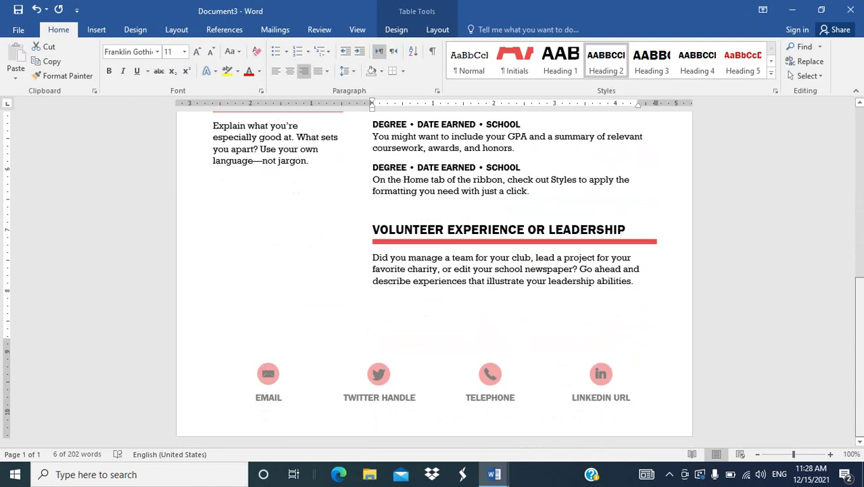
scroll(856, 294, up, 3)
scroll(855, 295, up, 1)
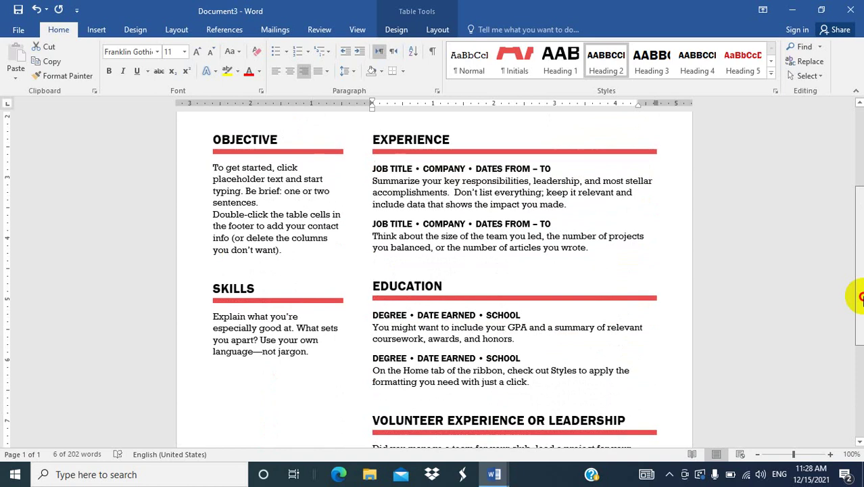
drag(859, 296, 859, 222)
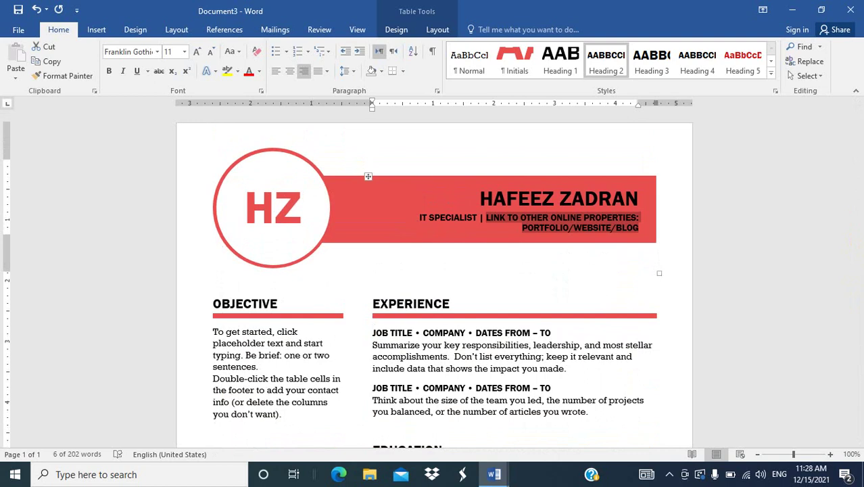
scroll(858, 196, down, 2)
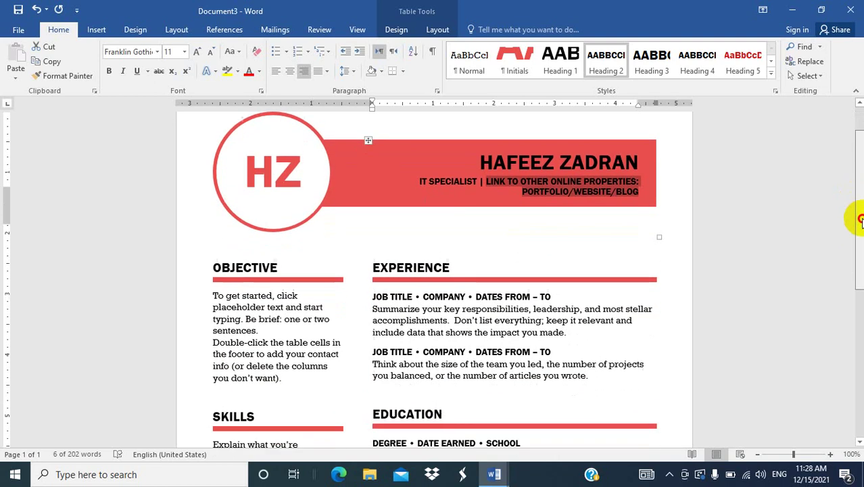
scroll(433, 270, down, 4)
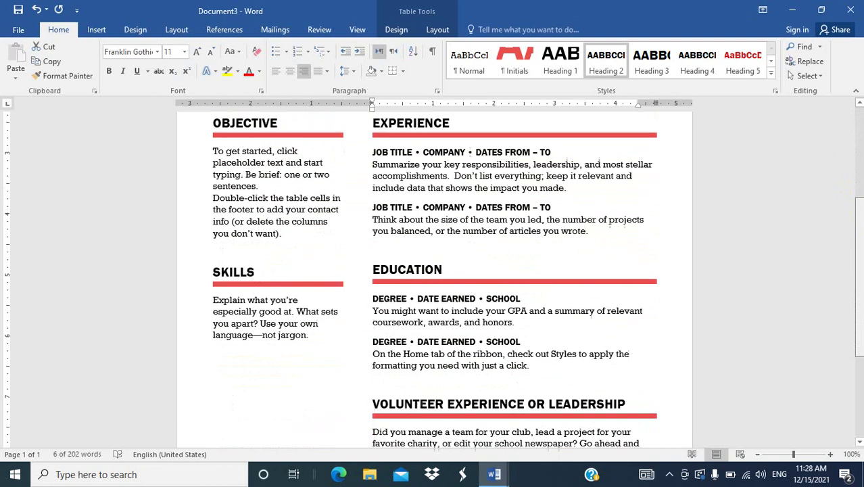
scroll(433, 270, down, 2)
scroll(433, 271, down, 3)
scroll(432, 271, down, 1)
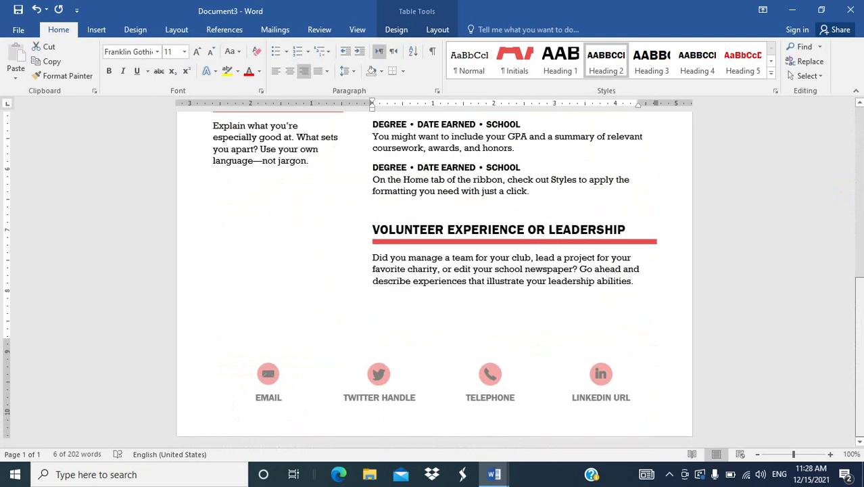
drag(859, 305, 855, 188)
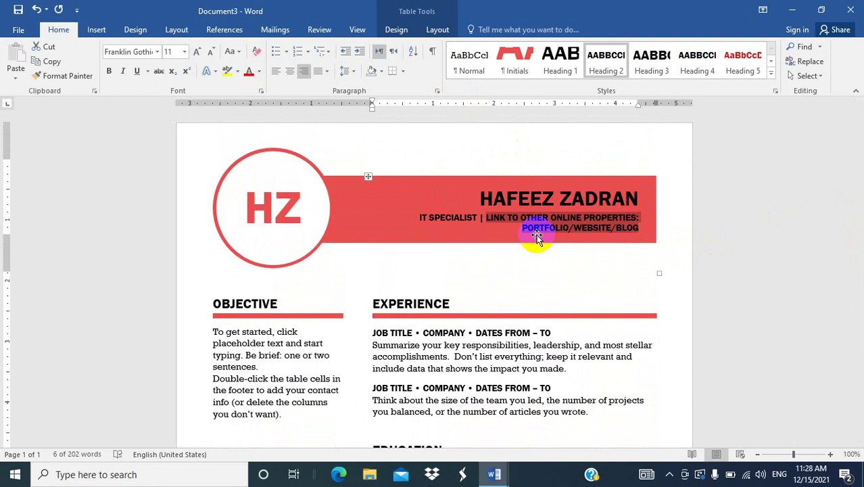
- Delete the link placeholder field from the resume header
drag(536, 234, 527, 236)
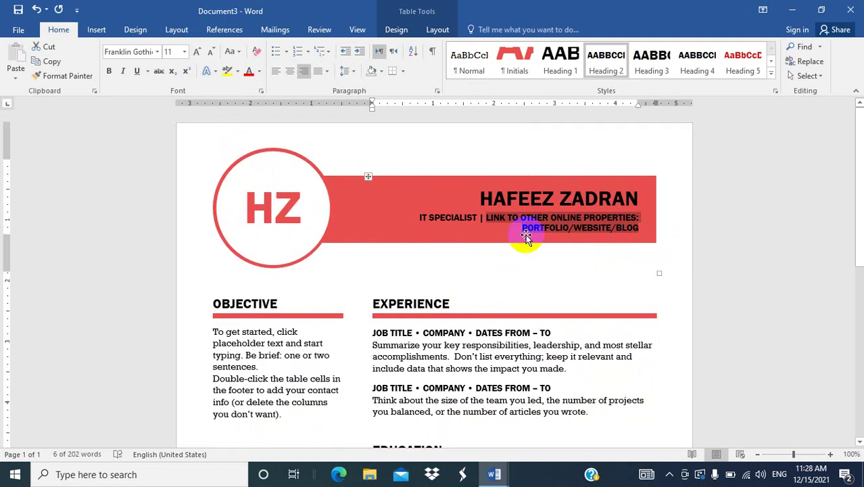
click(476, 299)
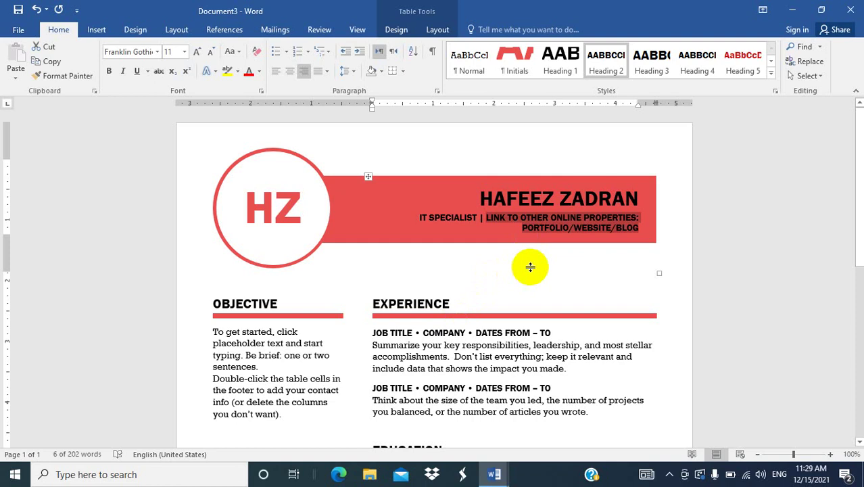
key(Delete)
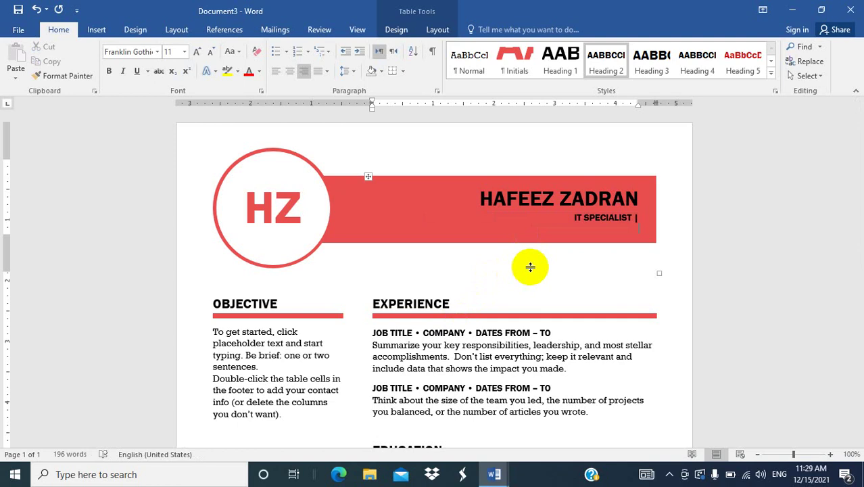
click(587, 227)
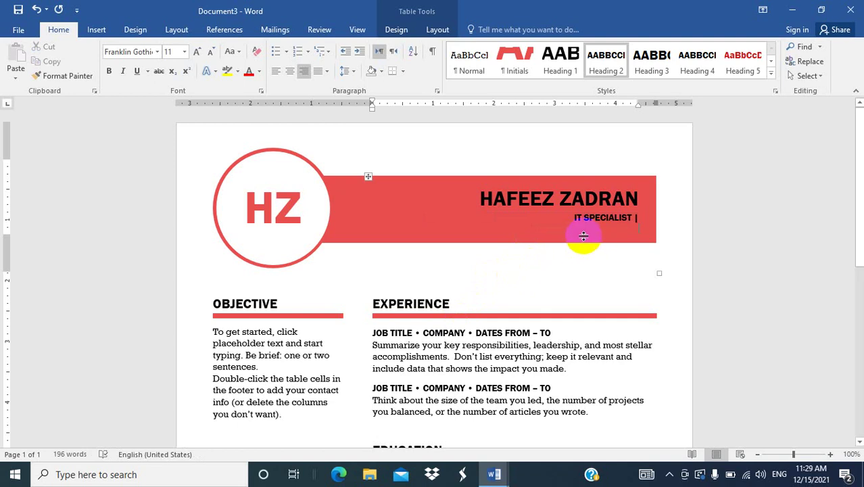
text(07)
key(BackSpace)
key(BackSpace)
key(BackSpace)
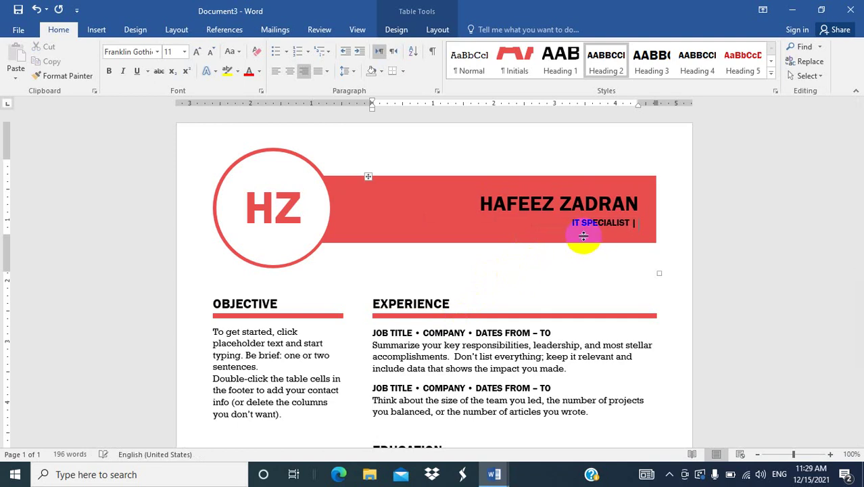
key(BackSpace)
key(BackSpace)
- Add a contact line under IT SPECIALIST with phone number, e-mail address and date of birth
key(Return)
text(PH)
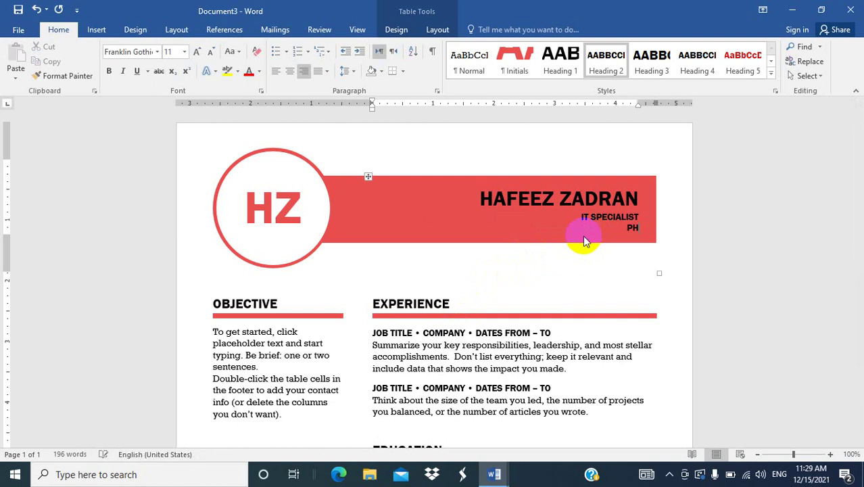
text(")
key(BackSpace)
text(:)
text(-)
text( E-)
text(MAIL:)
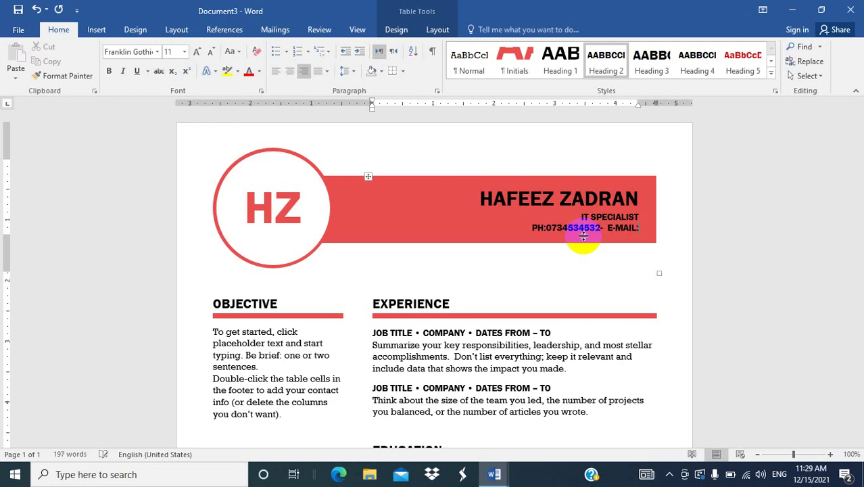
text(0734534)
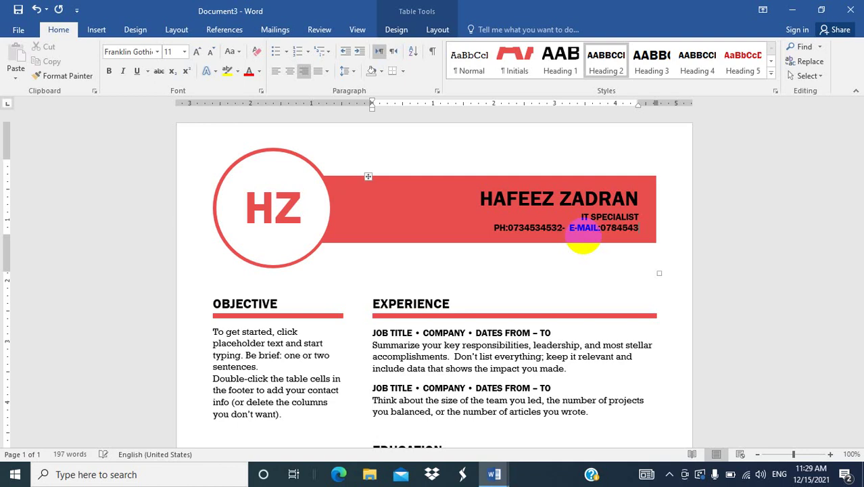
key(BackSpace)
key(BackSpace)
key(BackSpace)
key(BackSpace)
key(BackSpace)
key(BackSpace)
key(BackSpace)
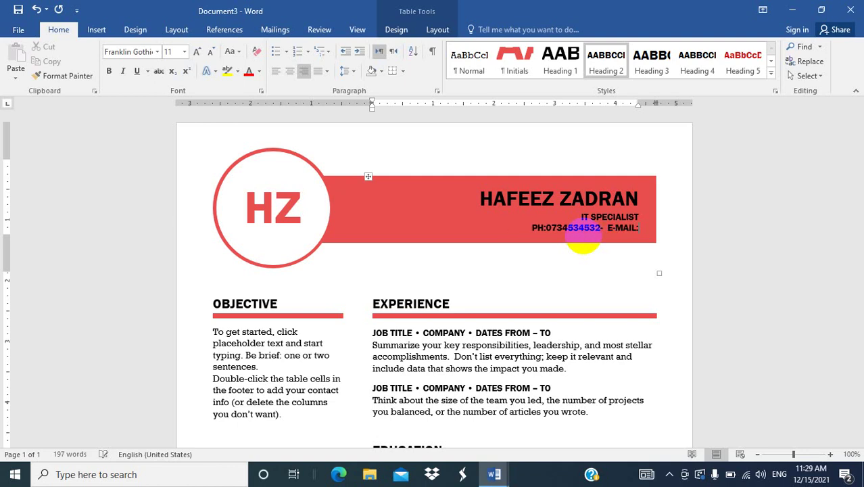
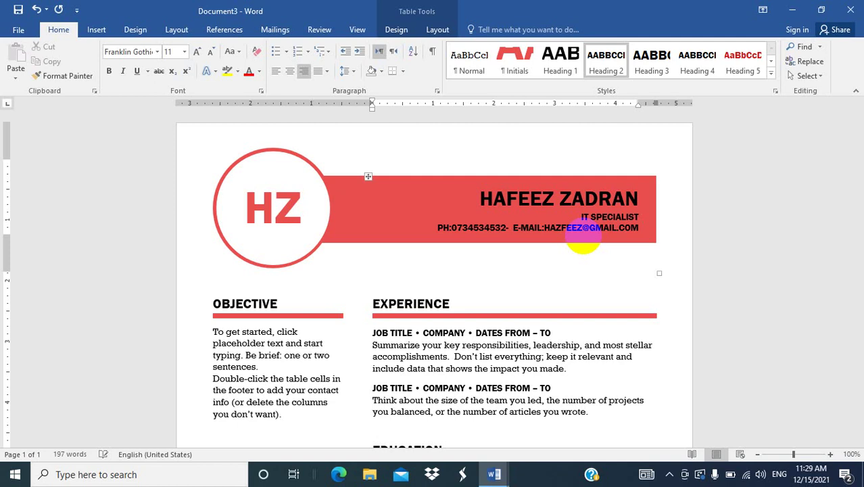
text(DOB)
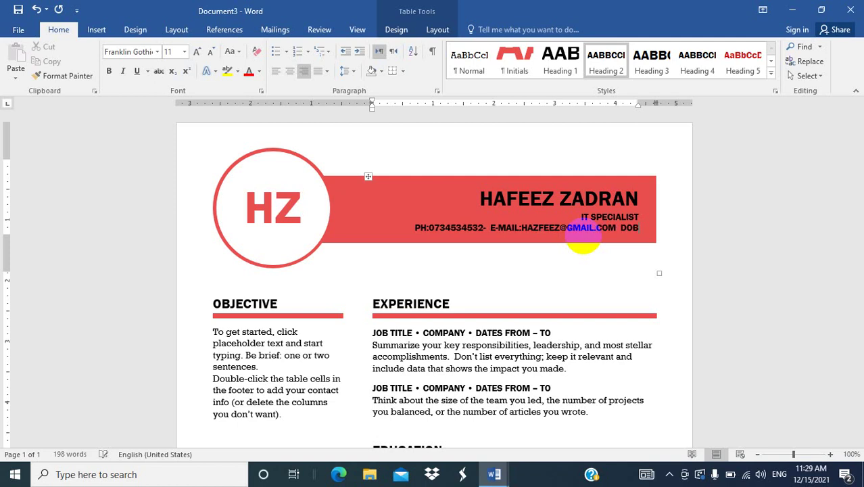
text(:)
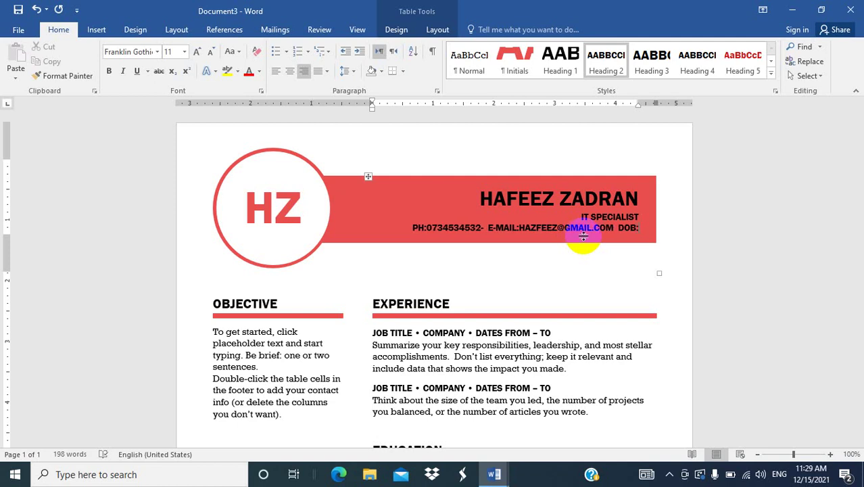
text(200)
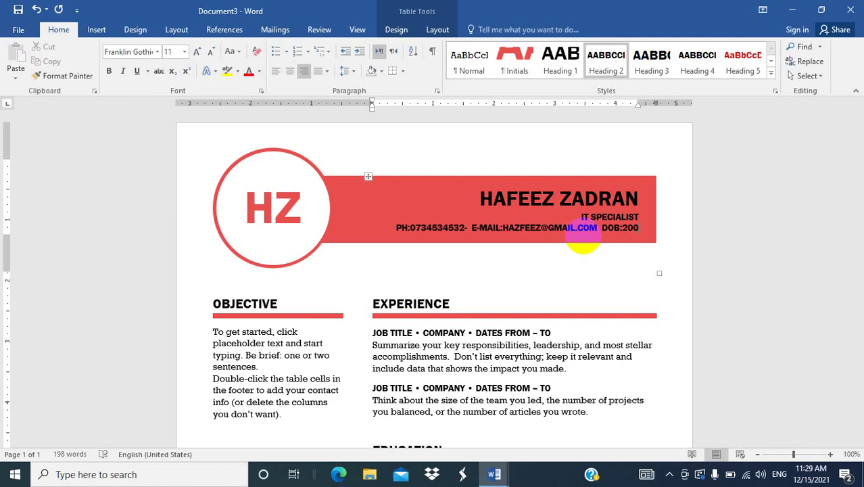
text(4)
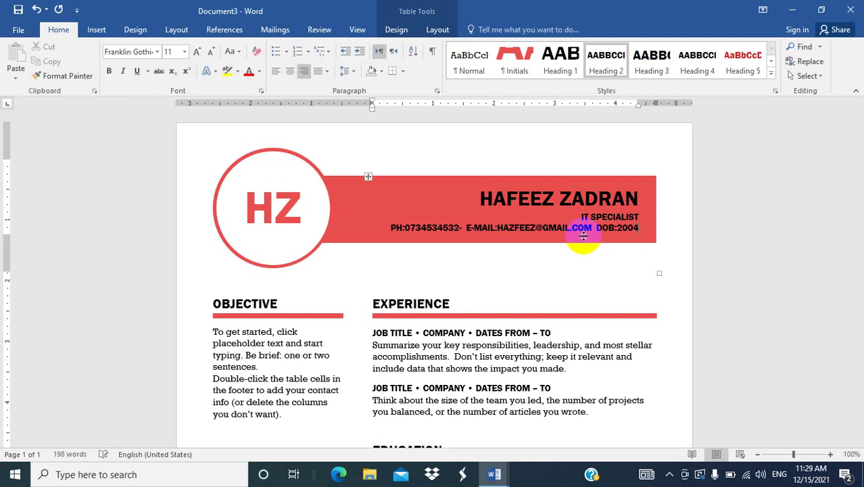
- Adjust the header row height, then undo an accidental centering
drag(583, 235, 583, 232)
click(583, 235)
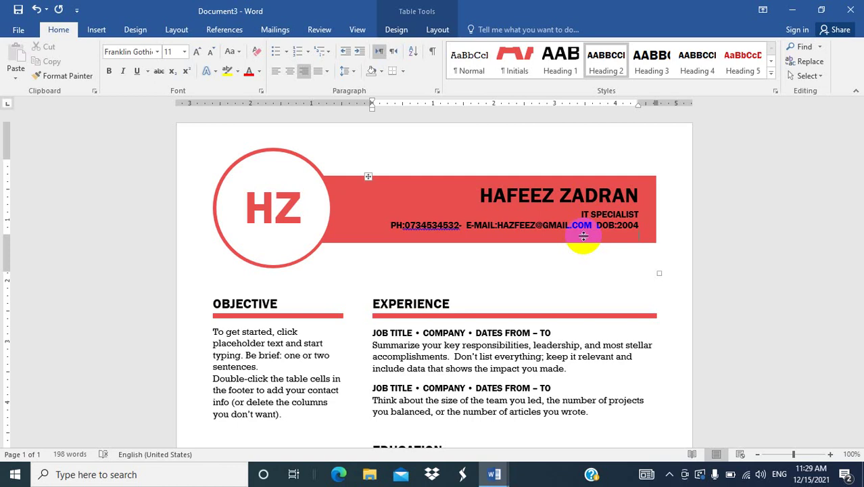
key(ctrl+z)
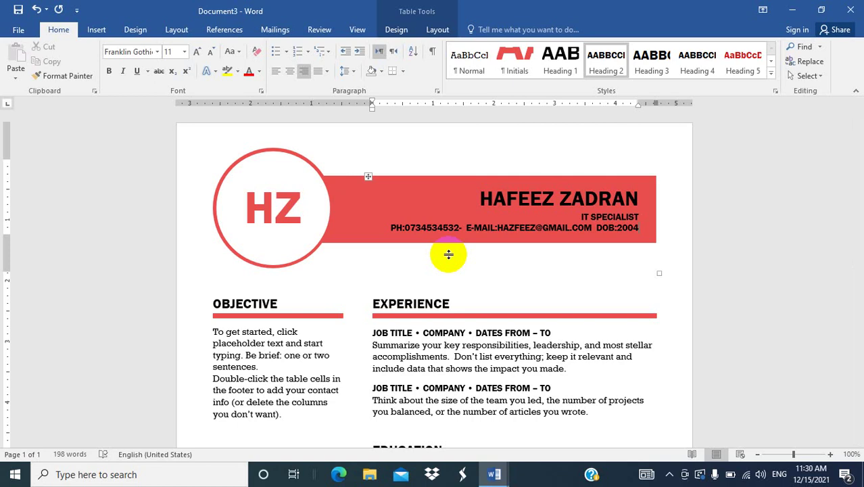
- Accept spelling suggestions to fix spacing after PH:, the dash, the e-mail and DOB:
click(634, 152)
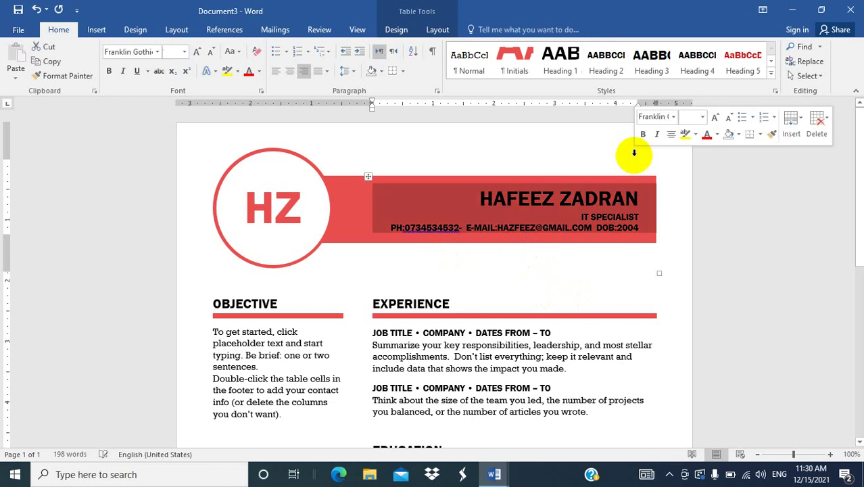
click(410, 228)
right_click(410, 228)
click(423, 238)
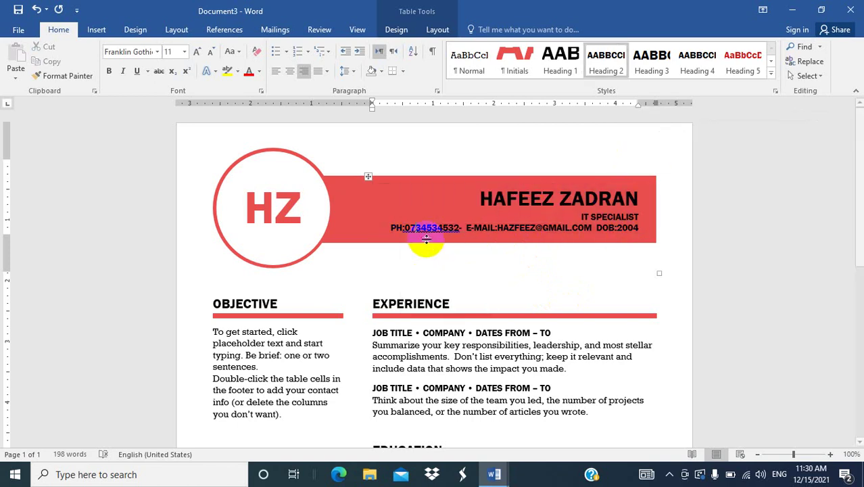
right_click(467, 228)
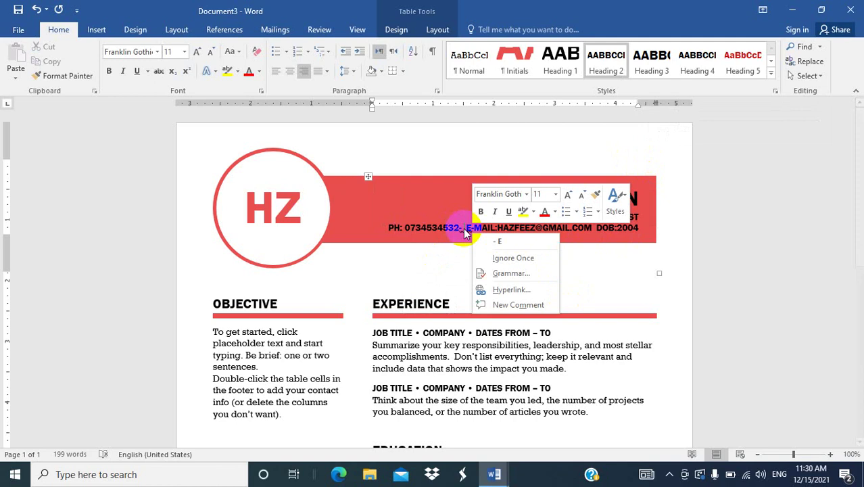
click(486, 243)
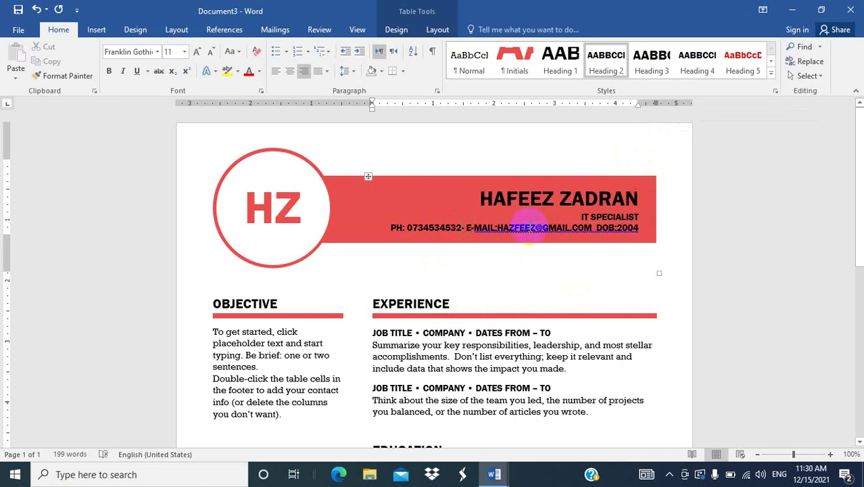
right_click(531, 230)
click(565, 242)
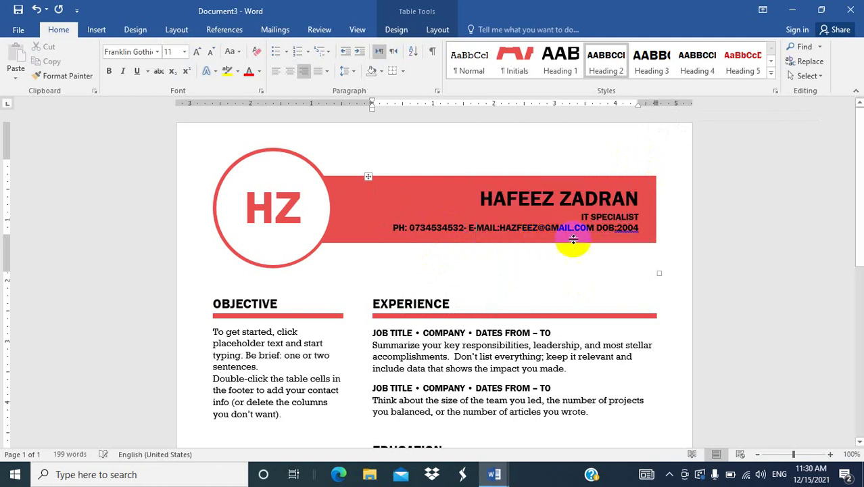
right_click(616, 230)
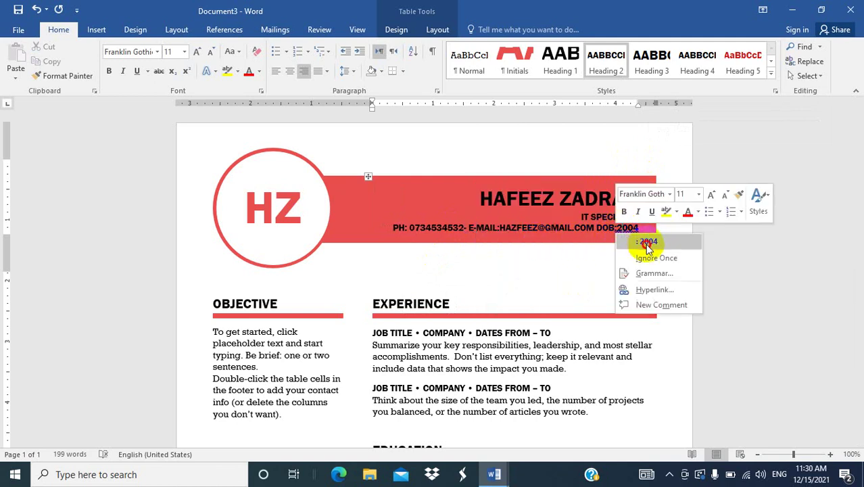
click(625, 239)
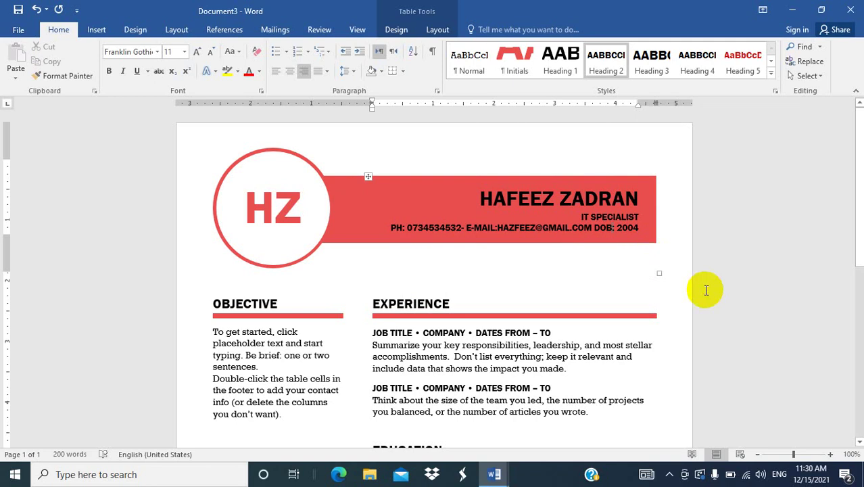
triple_click(502, 361)
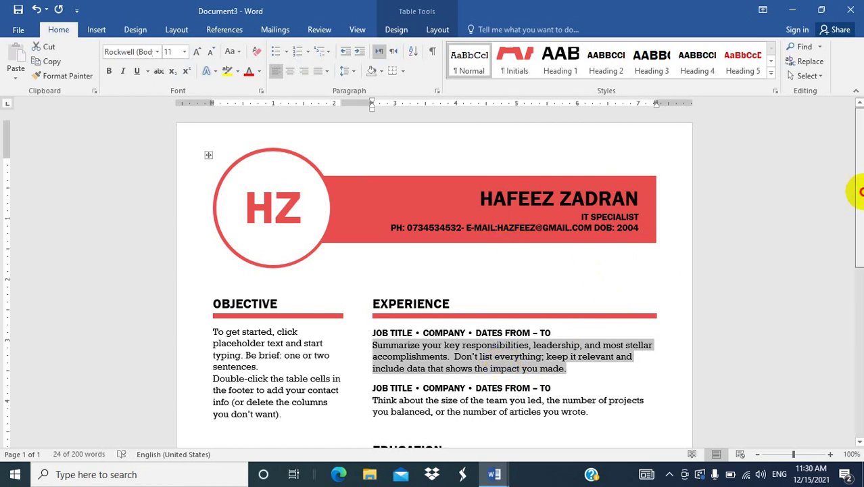
- Scroll down to the Objective section and select its placeholder paragraph
scroll(859, 191, down, 3)
click(293, 288)
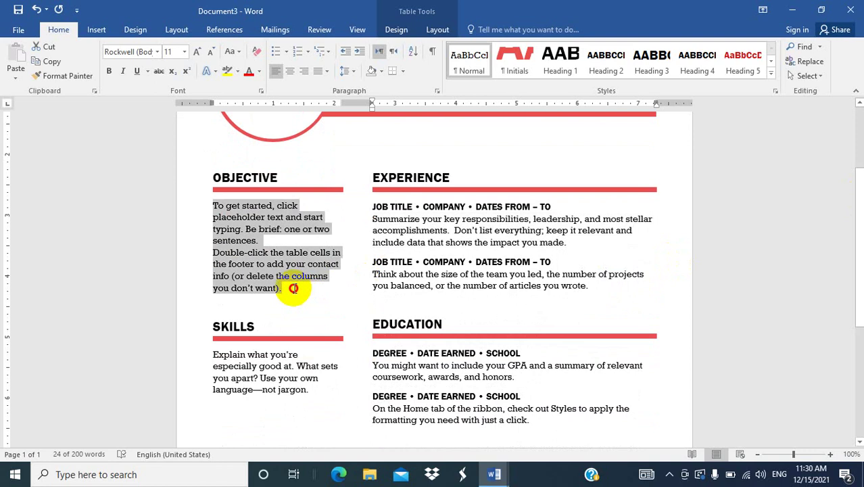
mouse_move(253, 264)
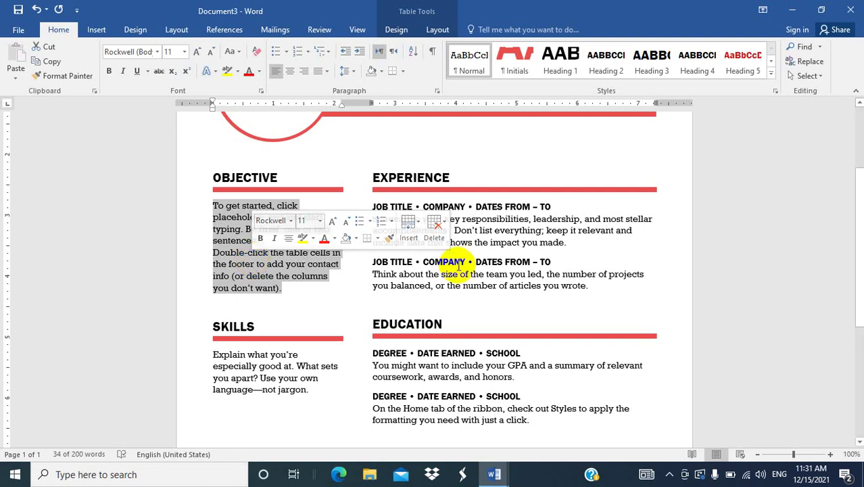
drag(859, 249, 858, 215)
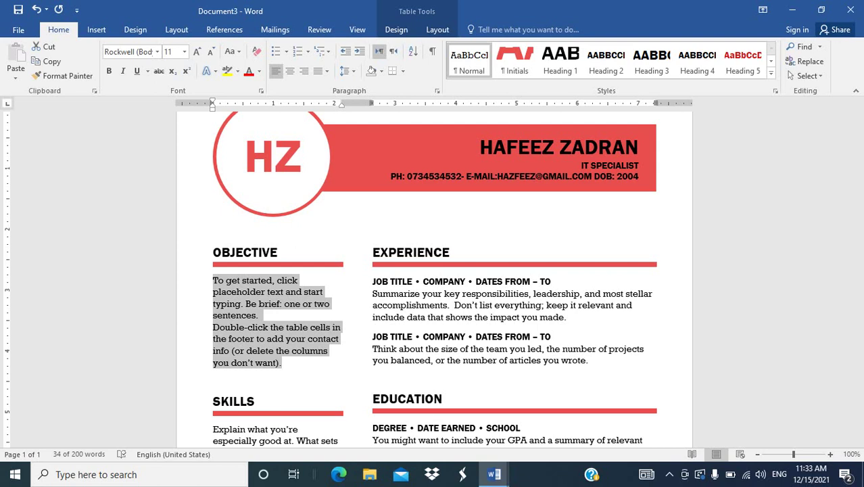
- Generate sample paragraphs with =rand() and delete the first block of surplus text
text(=rand)
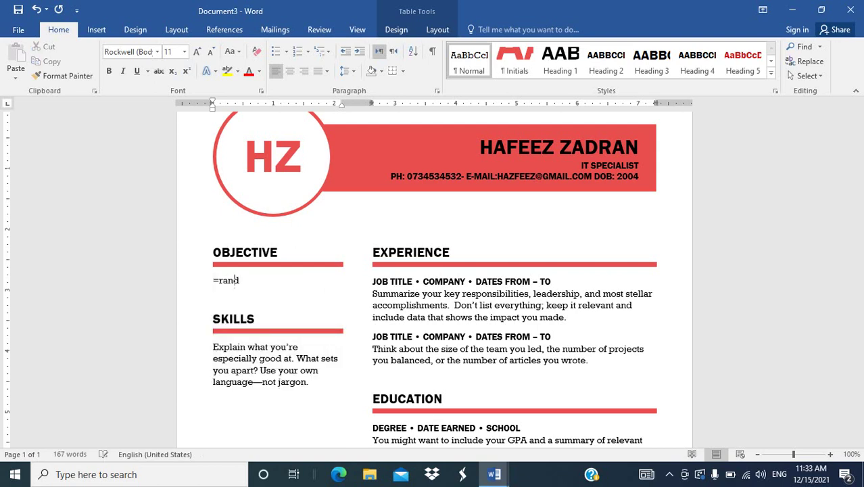
text(())
key(Return)
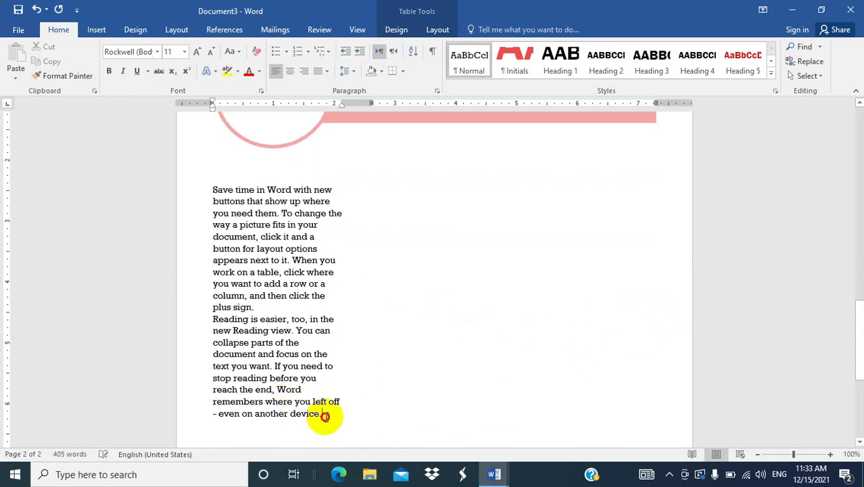
mouse_move(323, 414)
mouse_down()
mouse_move(188, 272)
mouse_move(201, 225)
mouse_up()
key(Delete)
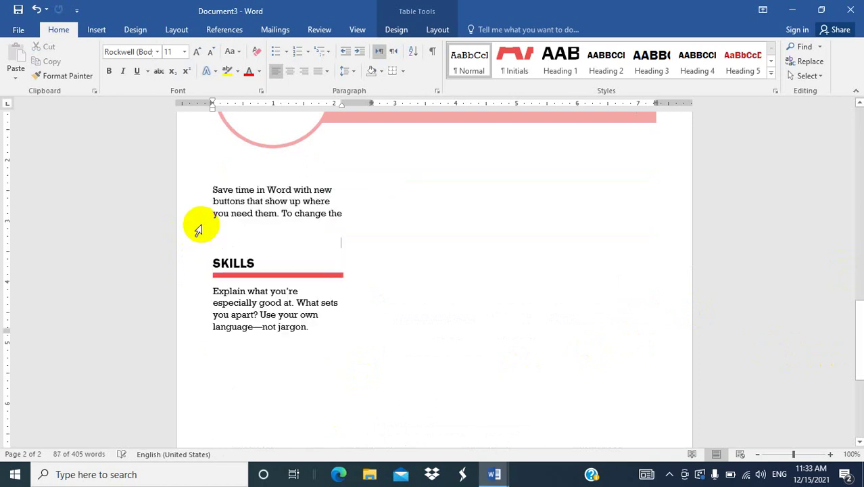
- Delete the remaining surplus sample text and trailing fragment, leaving one short Objective paragraph
mouse_move(858, 324)
mouse_down()
mouse_move(858, 237)
mouse_move(858, 277)
mouse_up()
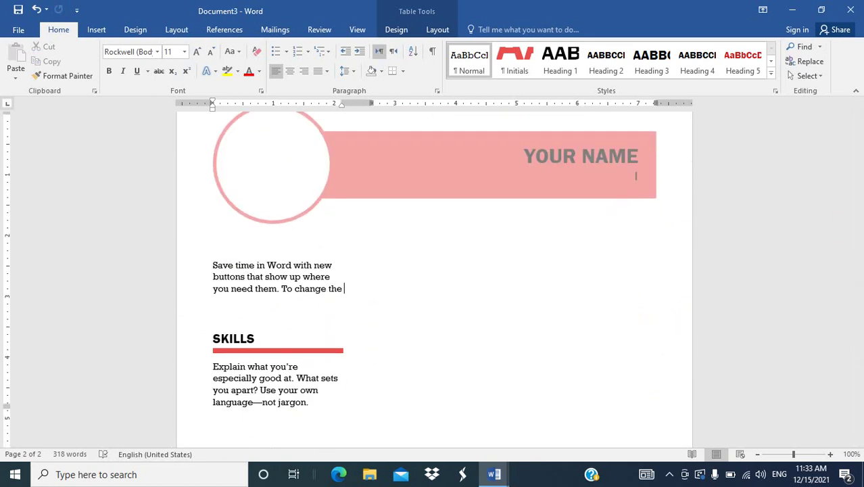
click(858, 312)
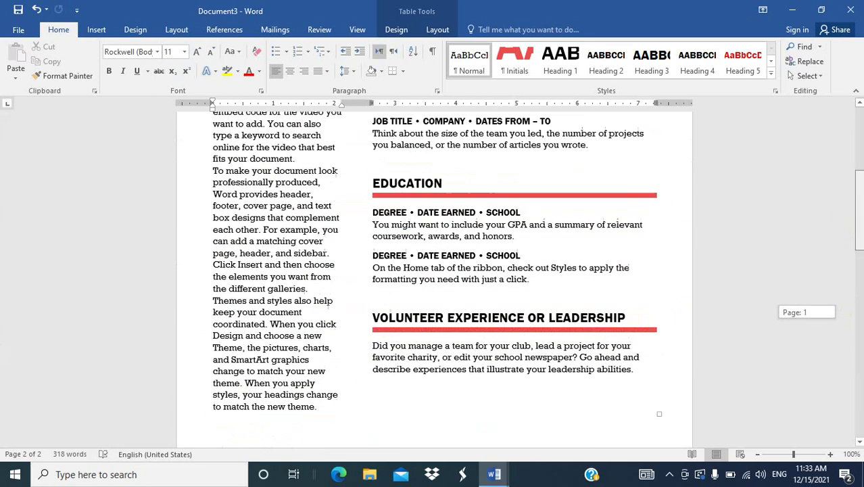
drag(858, 313, 859, 325)
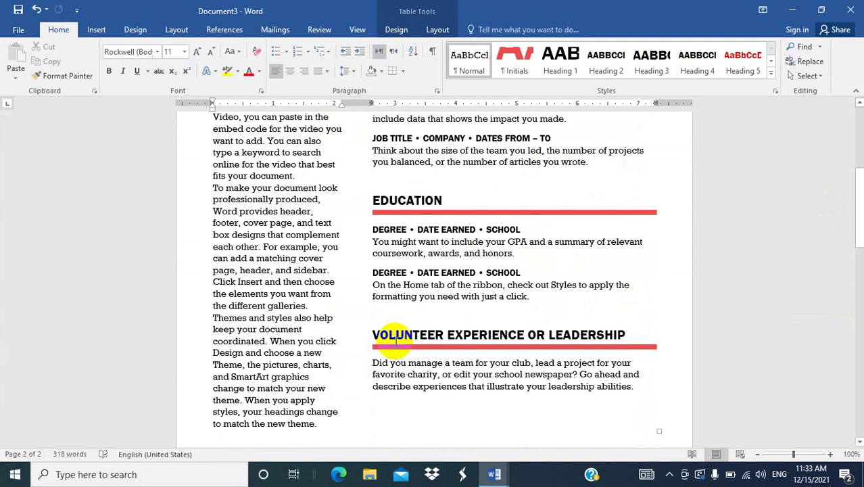
mouse_move(322, 423)
mouse_down()
mouse_move(257, 157)
mouse_move(215, 284)
mouse_up()
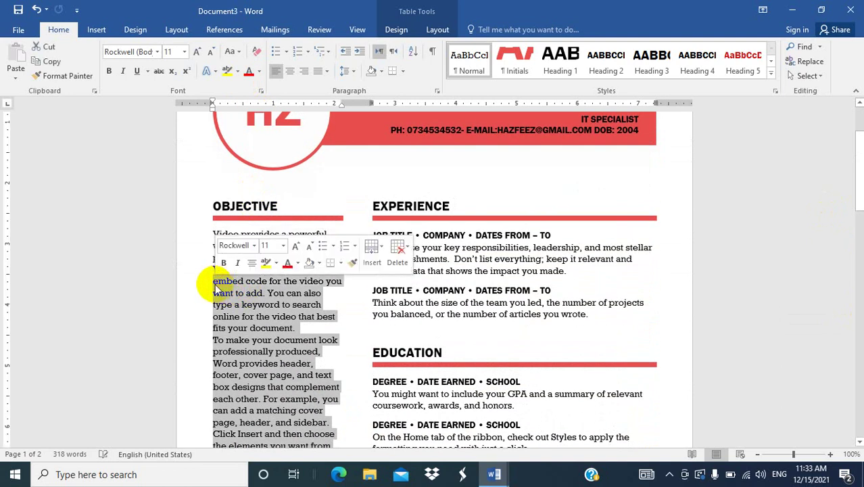
key(Delete)
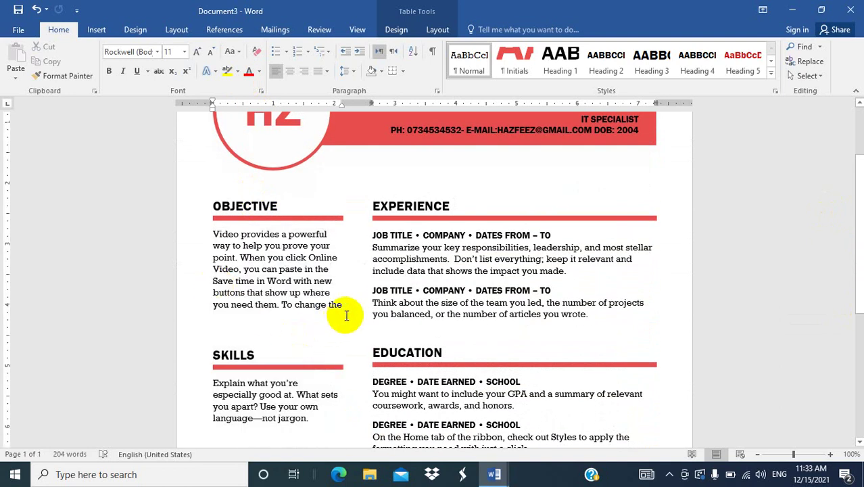
drag(338, 312, 201, 294)
key(Delete)
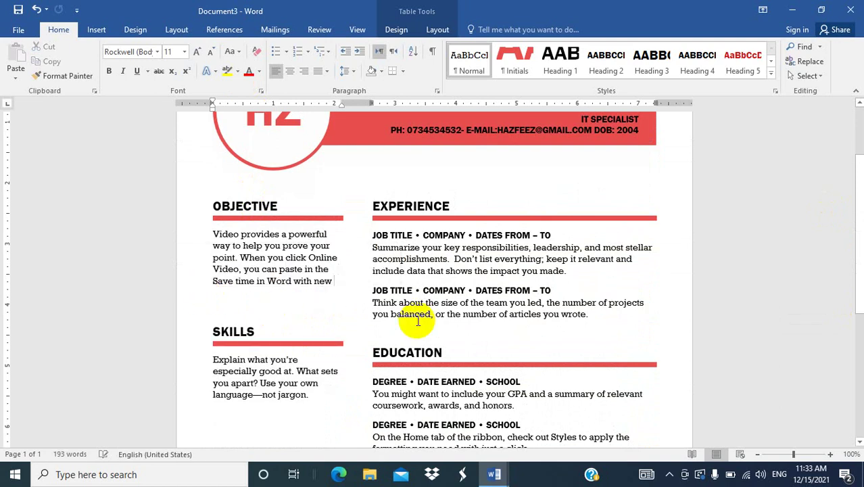
scroll(858, 213, down, 5)
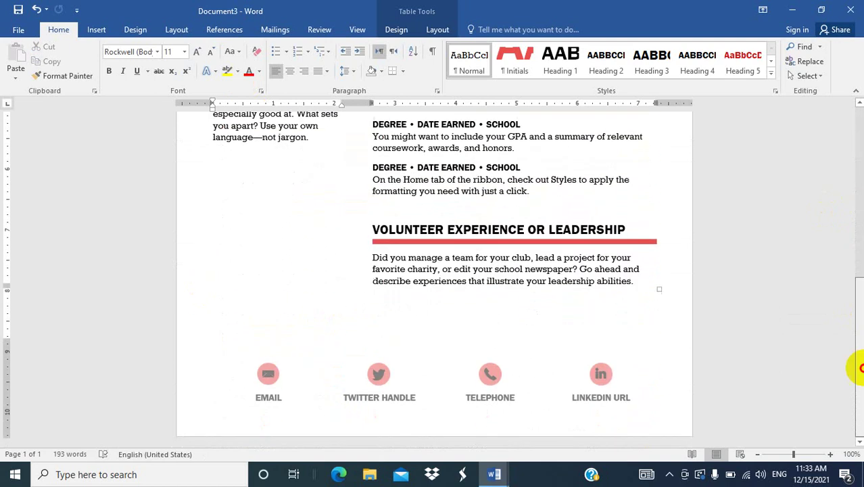
scroll(835, 198, up, 5)
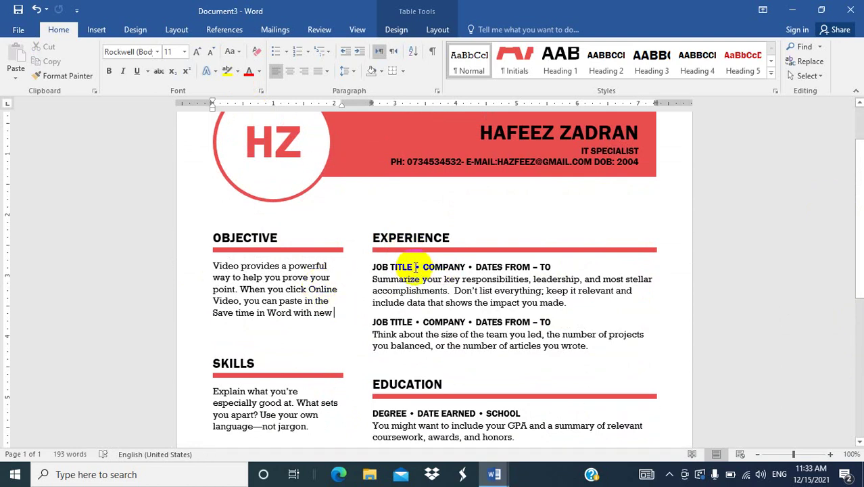
drag(414, 266, 372, 267)
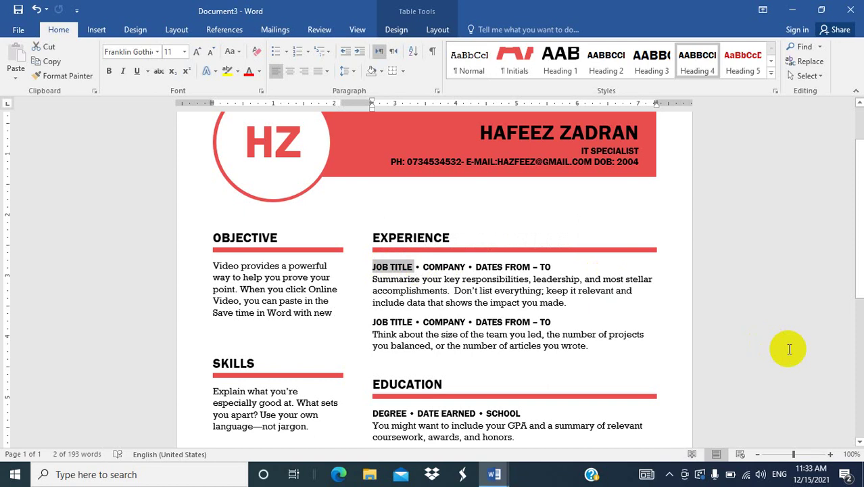
- Enter IT & ASYCUDA OFFICER as the first job title, undoing an accidental TEACHER replacement
text(IT )
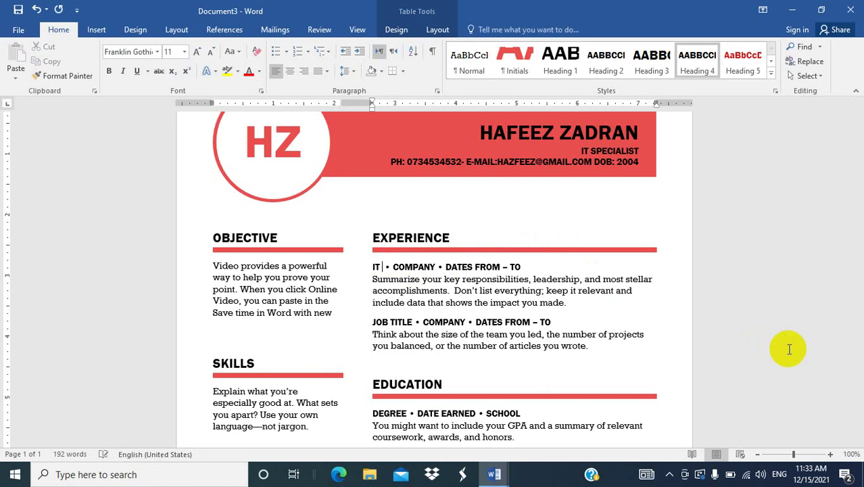
text(& ASY)
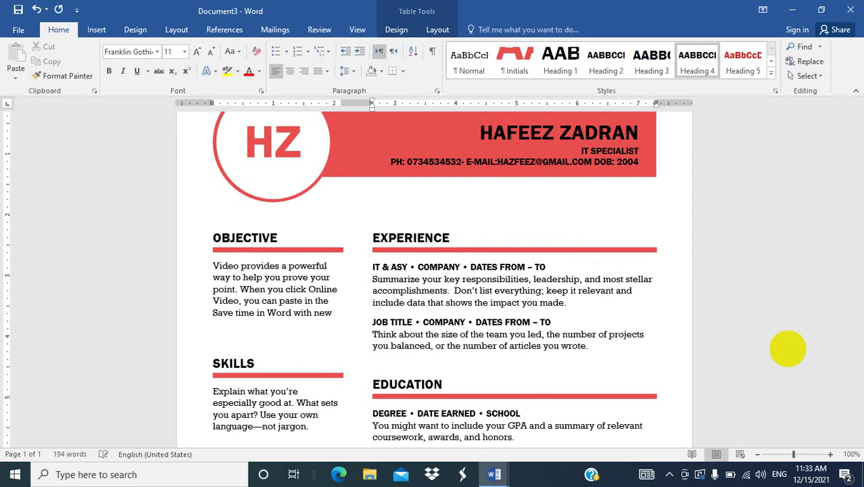
text(CUDA OF)
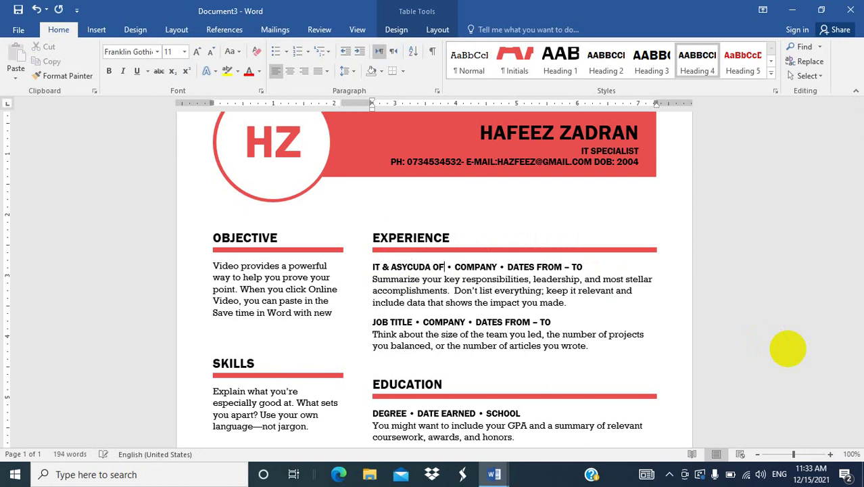
text(FICER)
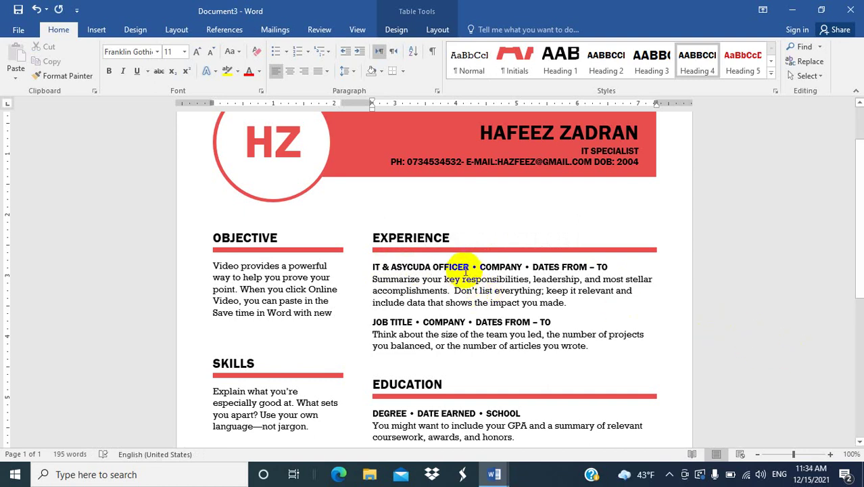
click(371, 272)
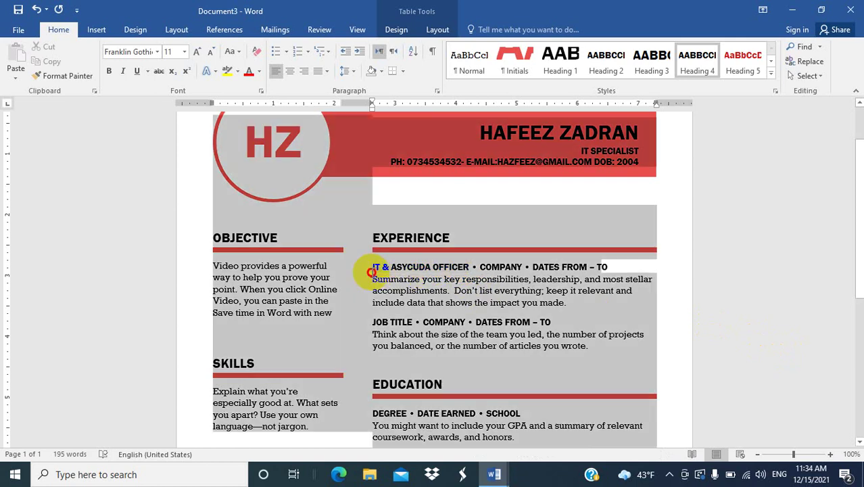
double_click(370, 272)
triple_click(411, 281)
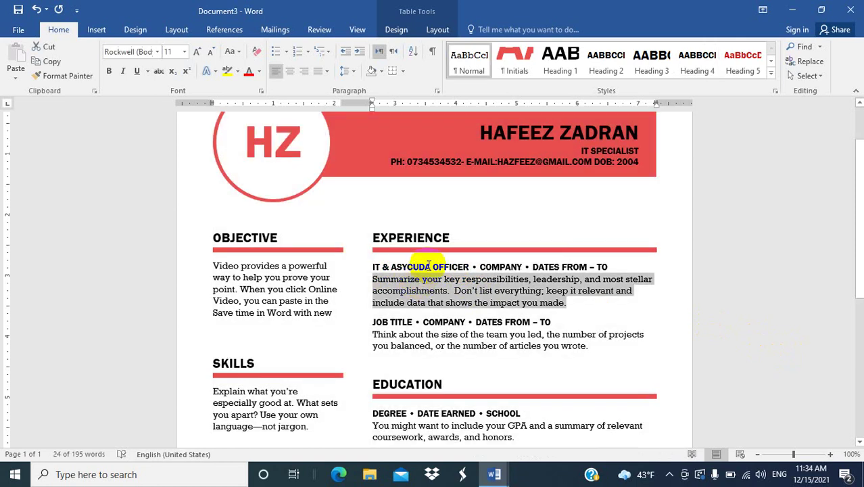
click(371, 266)
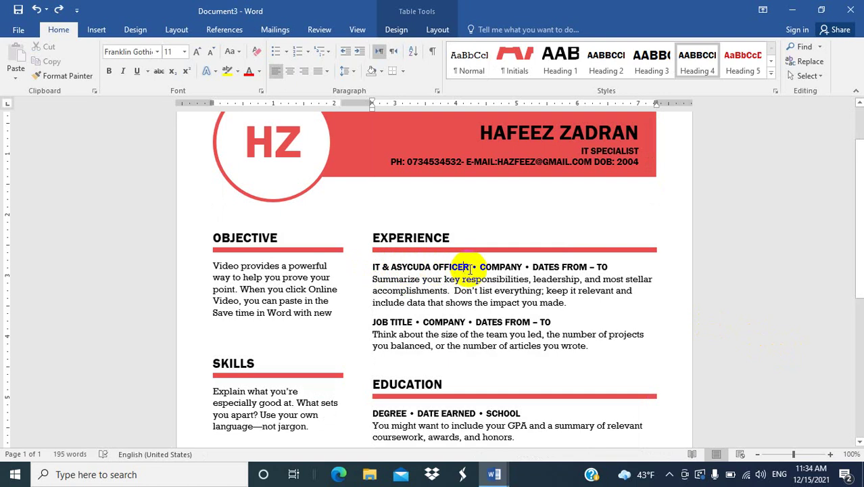
drag(469, 268, 373, 267)
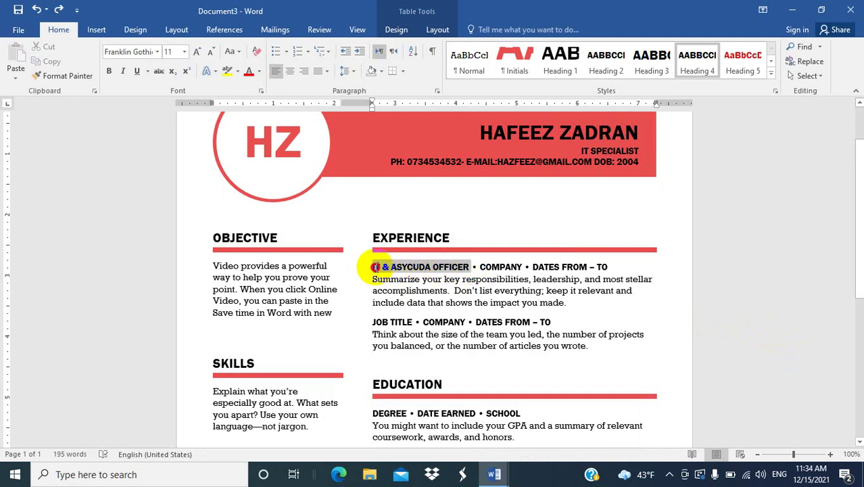
text(TEACHER)
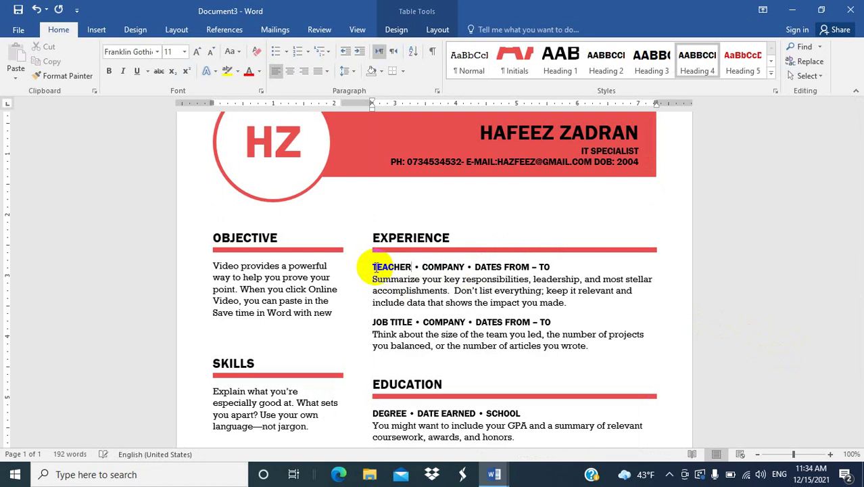
key(BackSpace)
key(BackSpace)
key(BackSpace)
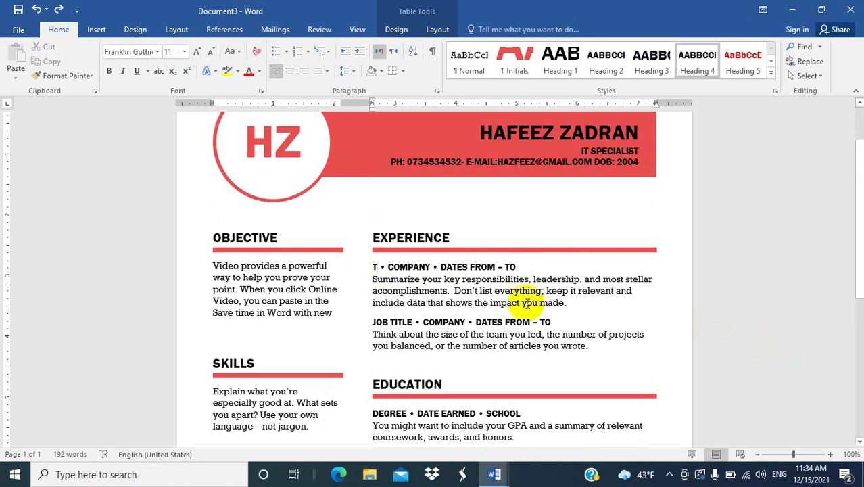
key(ctrl+z)
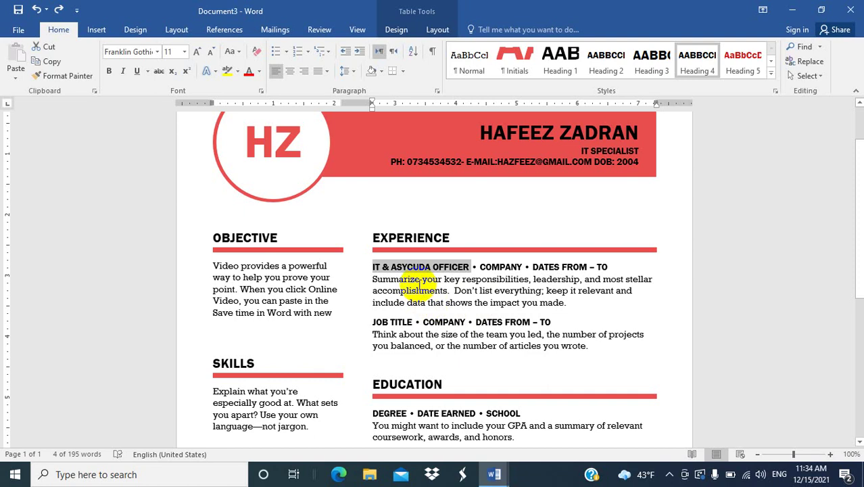
- Replace the COMPANY placeholder with KABUL INTERNATIONAL AIRPORT
click(524, 267)
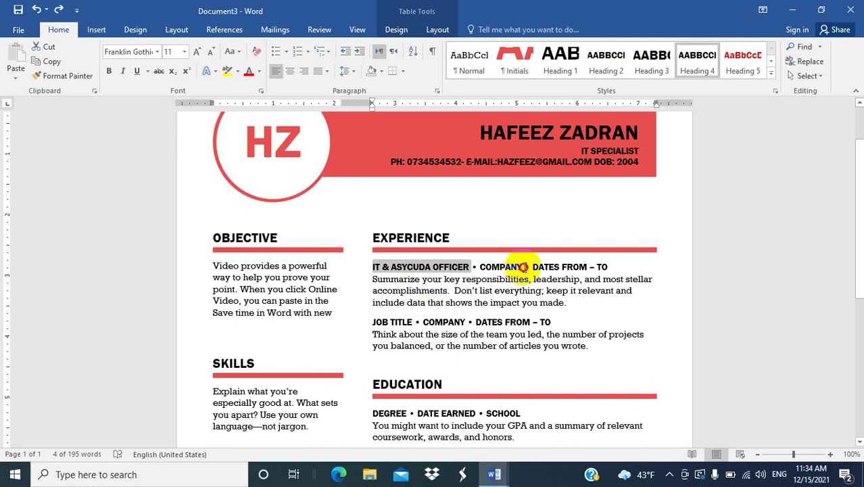
double_click(523, 267)
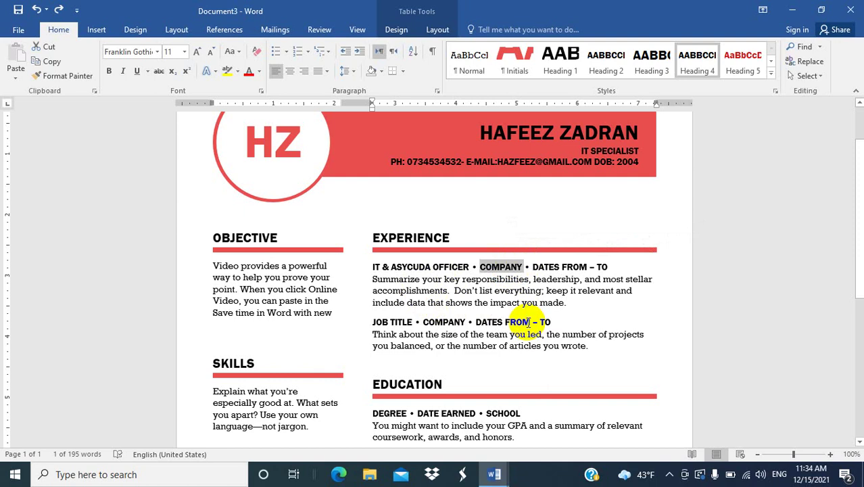
text(IN)
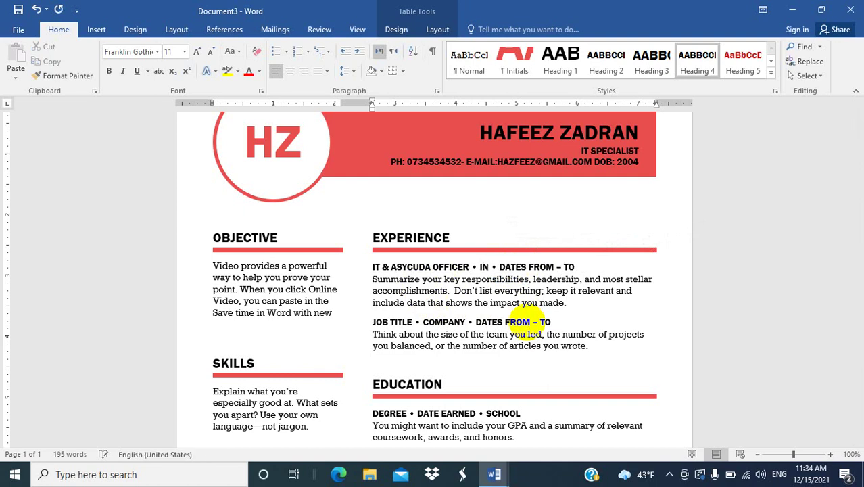
key(BackSpace)
key(BackSpace)
text(KABU)
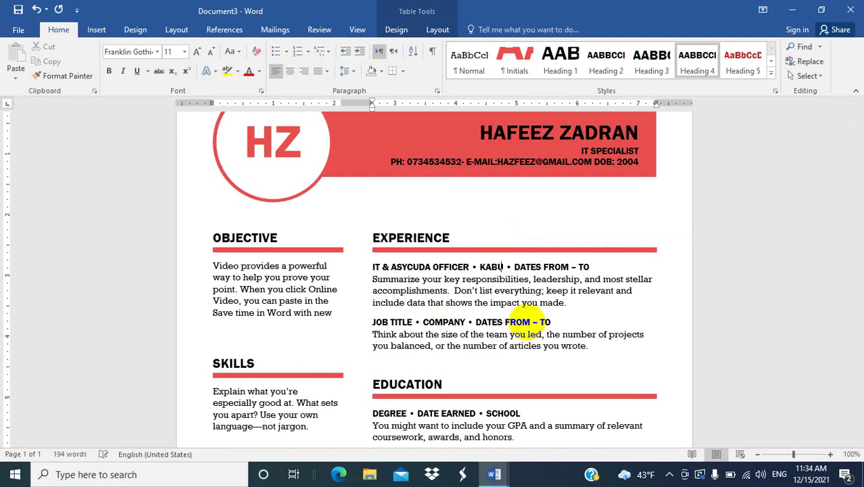
text(L INTERNA)
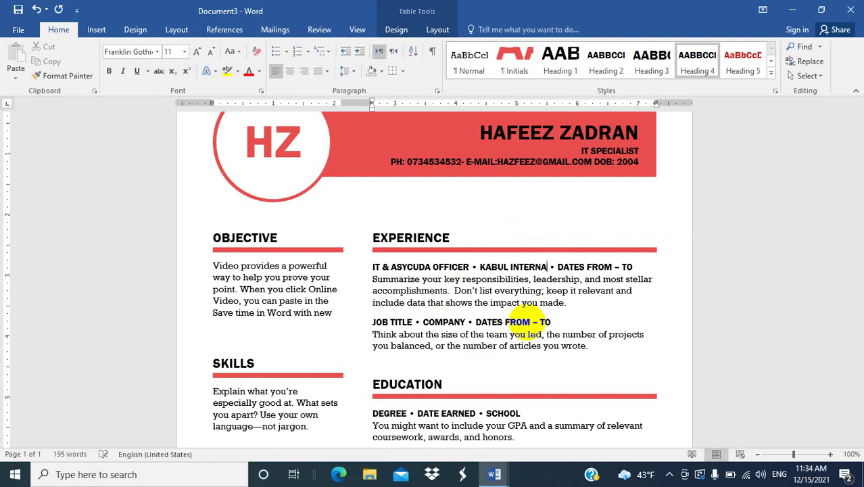
text(TIONAL A)
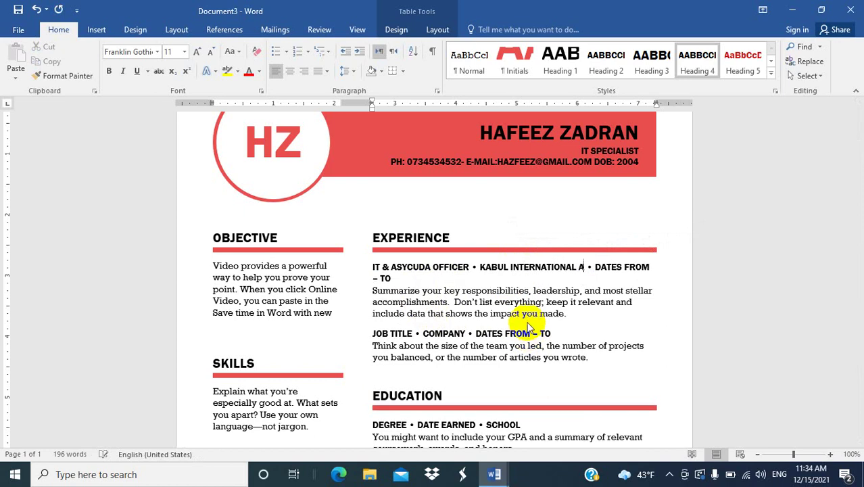
text(IRPORT)
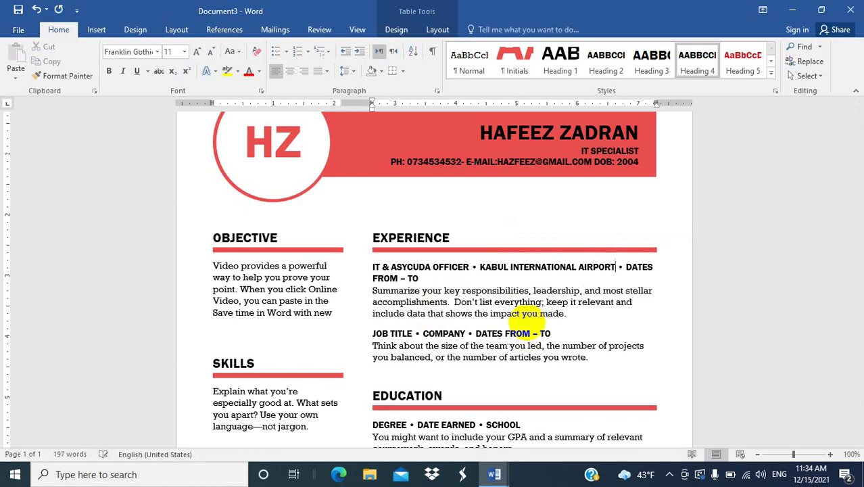
click(418, 279)
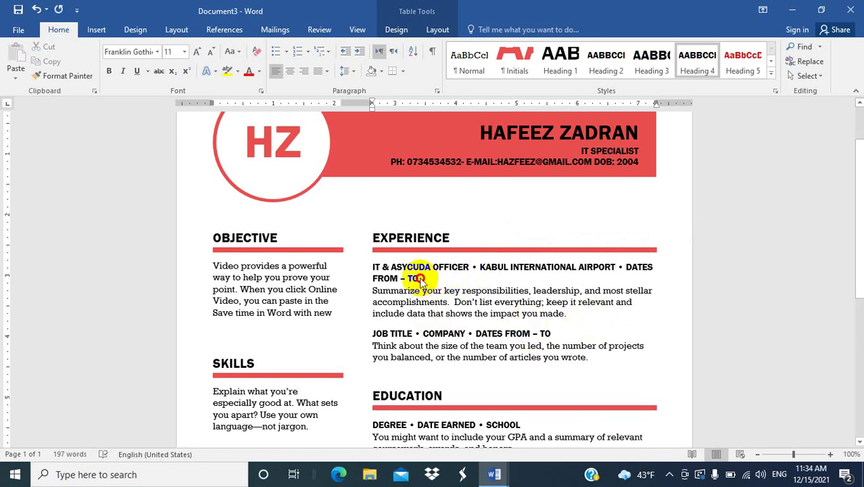
mouse_move(419, 279)
mouse_down()
mouse_move(598, 281)
mouse_move(414, 277)
mouse_move(620, 267)
mouse_up()
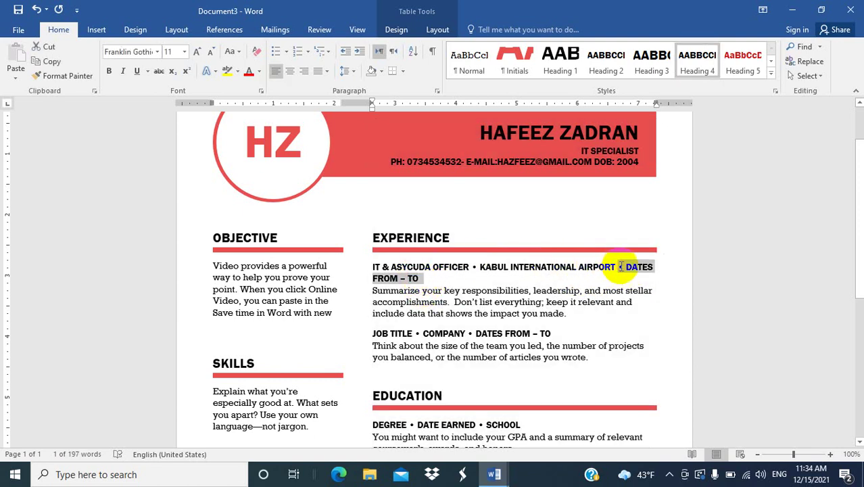
- Replace the dates placeholder with '1-12-2020 TO TILL DATE' on its own line
key(Delete)
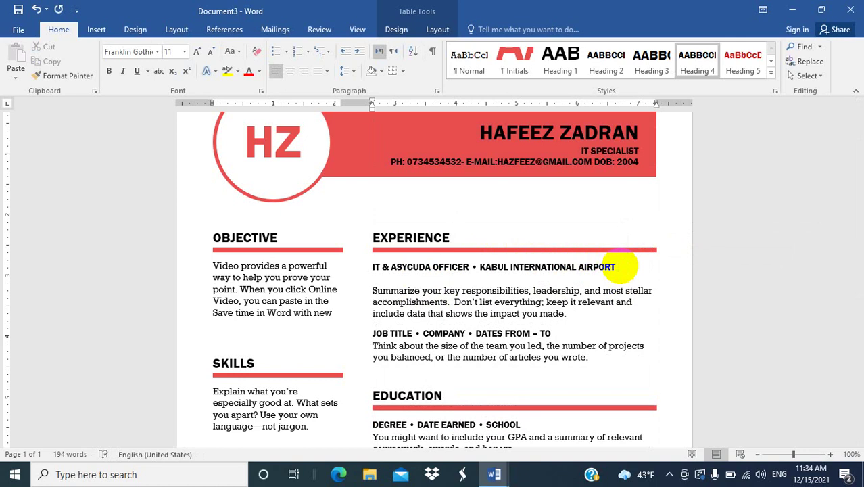
text(1-)
text(12-202)
text(0 T)
text(O )
text(TILL)
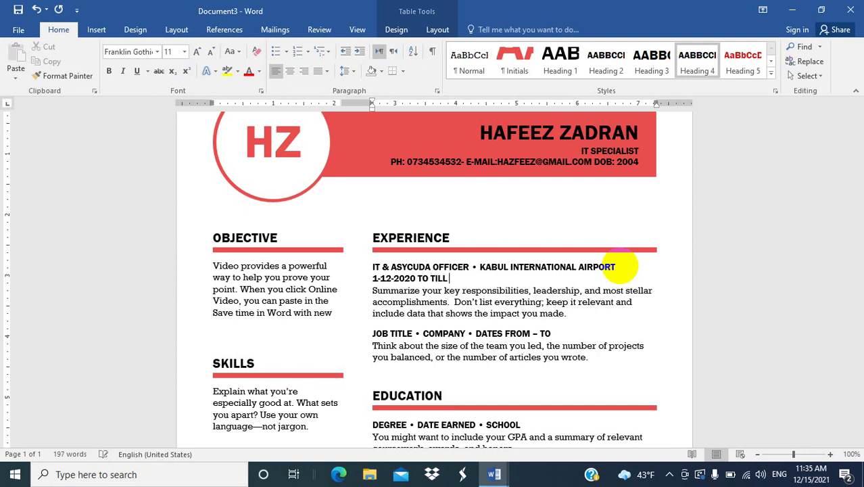
text( DATE)
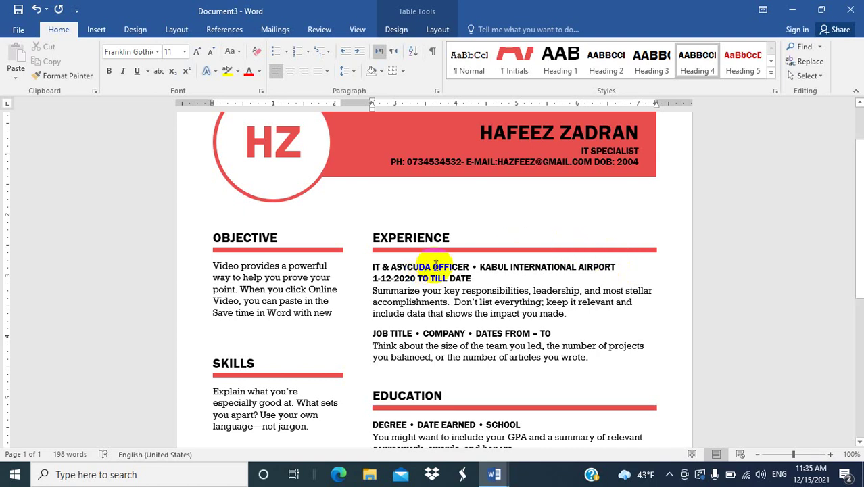
click(353, 254)
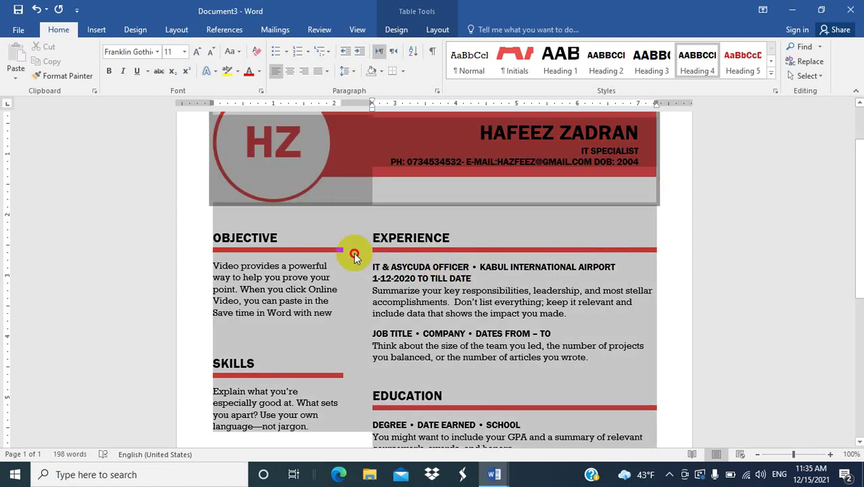
click(383, 269)
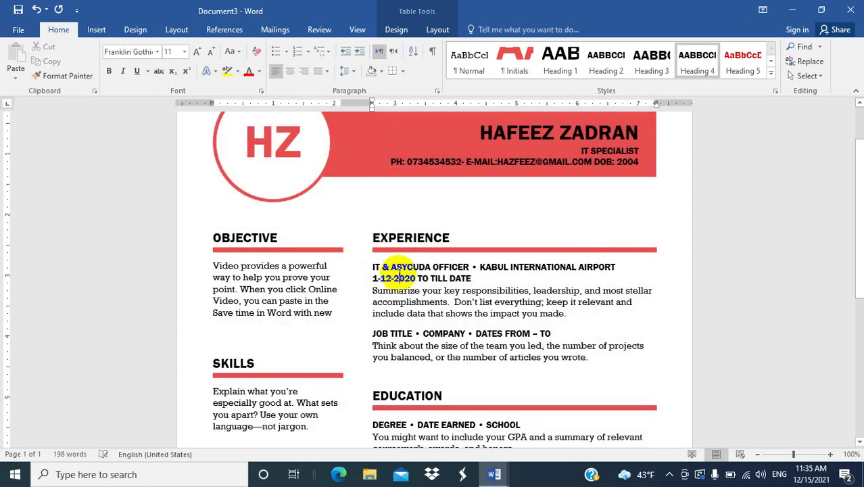
drag(480, 267, 627, 260)
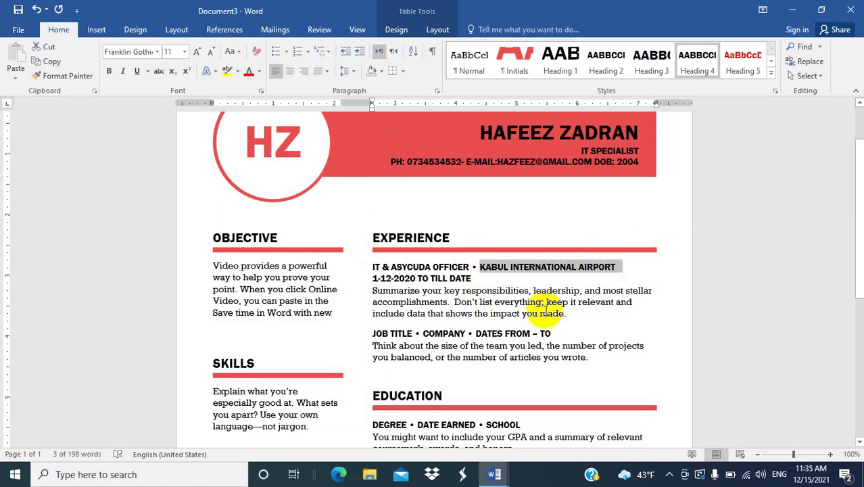
- Replace the first job's description with 'Keep Alive The ASYCUDA system'
triple_click(571, 310)
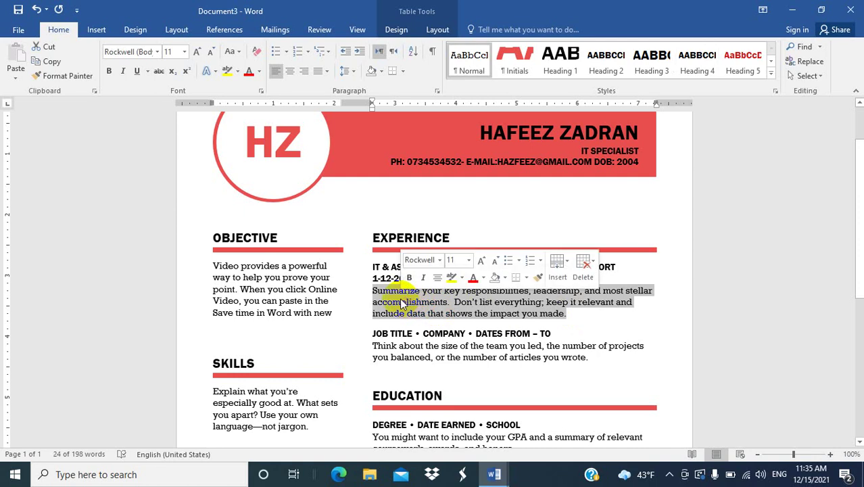
key(Delete)
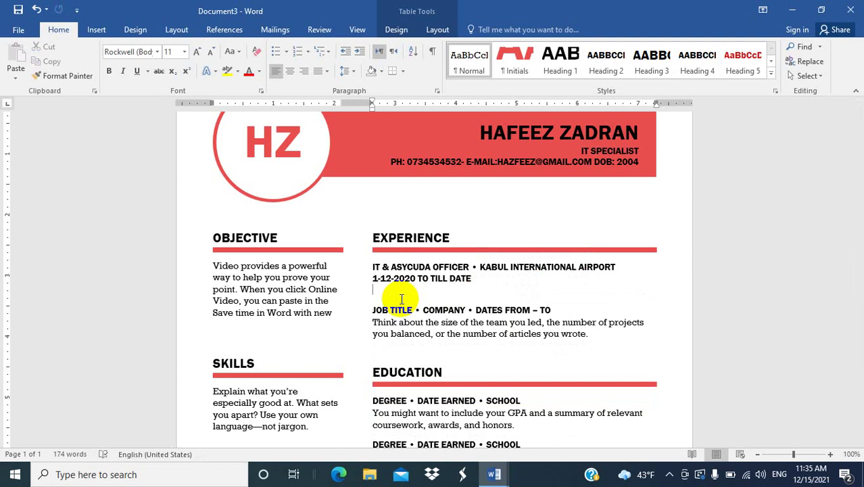
text(Keep)
text( Alive The )
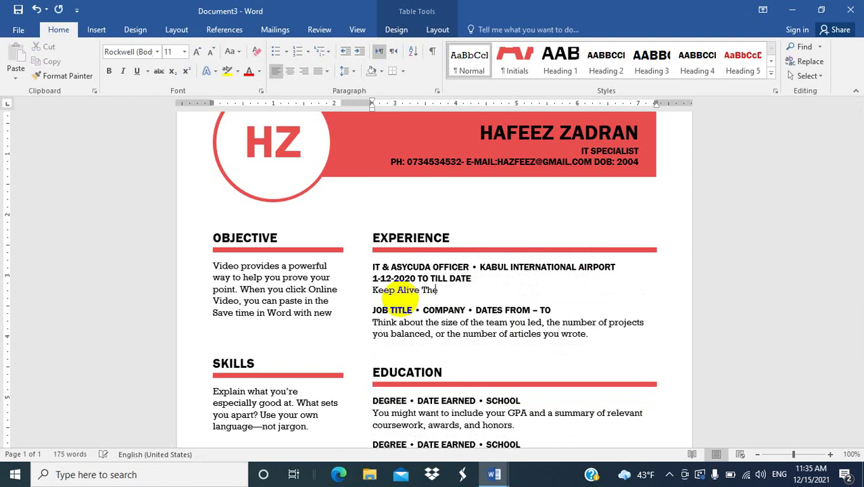
text(Asy)
key(BackSpace)
key(BackSpace)
text(SYCID)
key(BackSpace)
text(UDA )
text(SYSTEM)
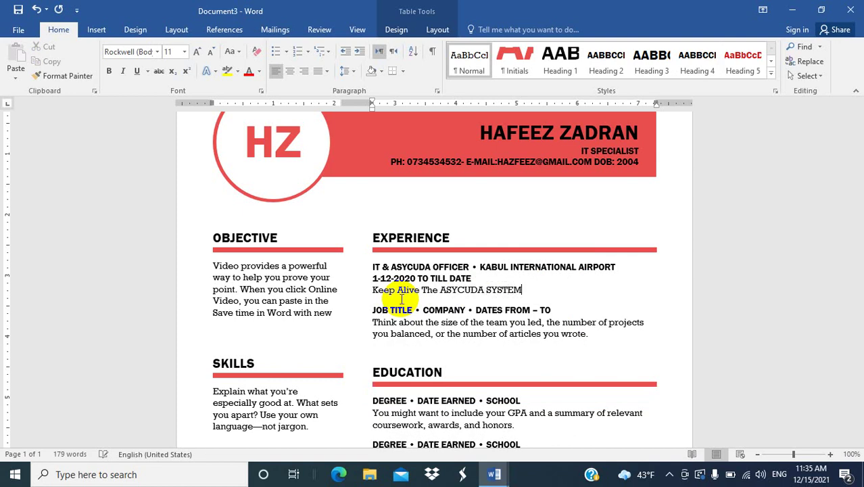
key(BackSpace)
key(BackSpace)
key(BackSpace)
key(BackSpace)
key(BackSpace)
key(BackSpace)
text(s)
text(ystem)
key(Return)
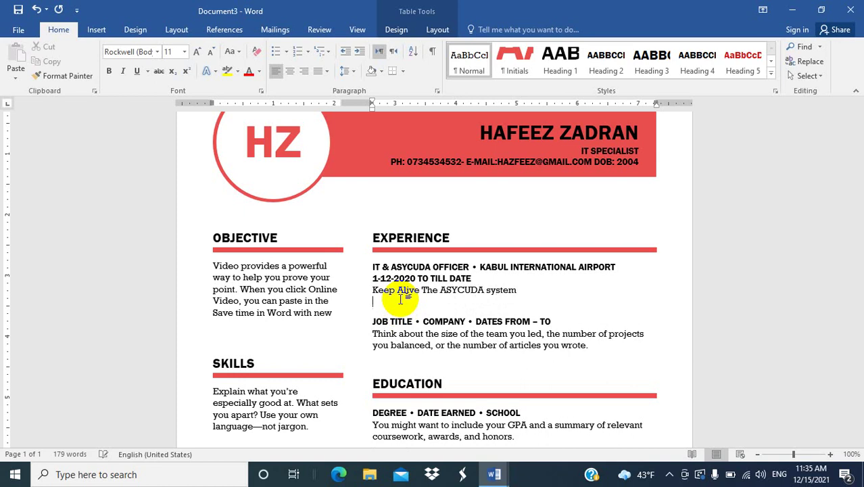
- Add duties 'Troubleshooting and Maintain network', 'Installation and configuration of Devices' and 'Management of Network'
text(Troubl)
text(eshooti)
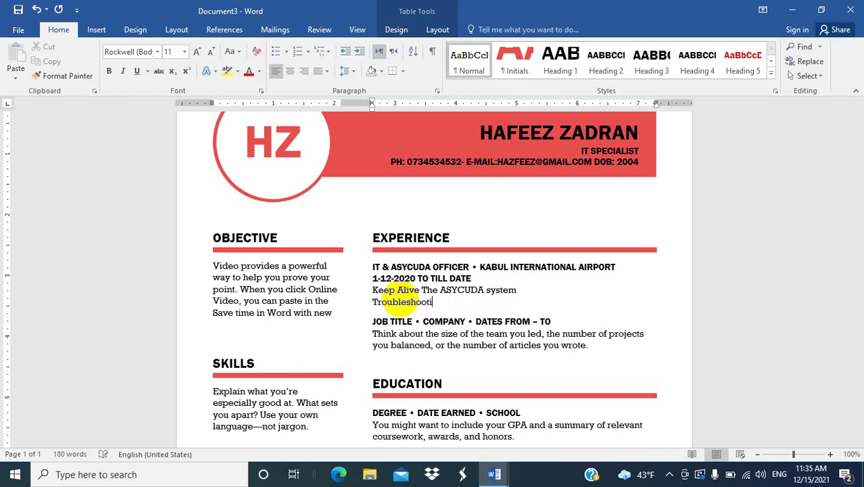
text(ng and M)
text(aina)
text(tin )
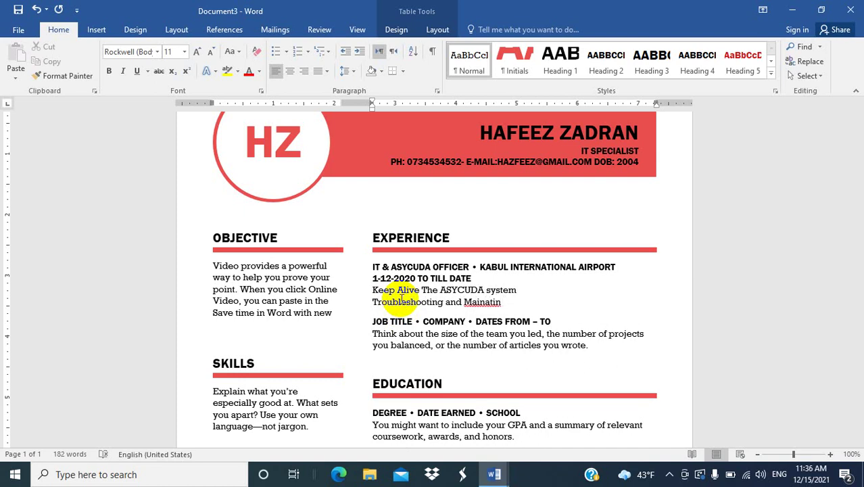
text(network)
right_click(499, 302)
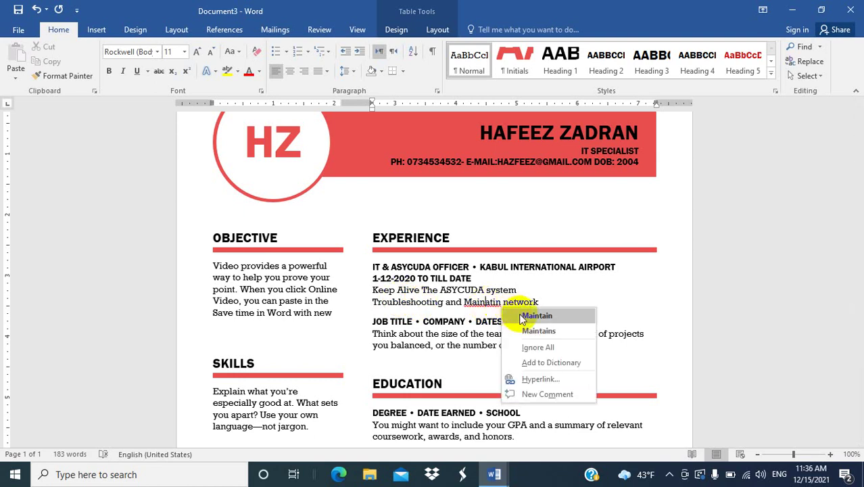
click(526, 313)
click(565, 304)
key(Return)
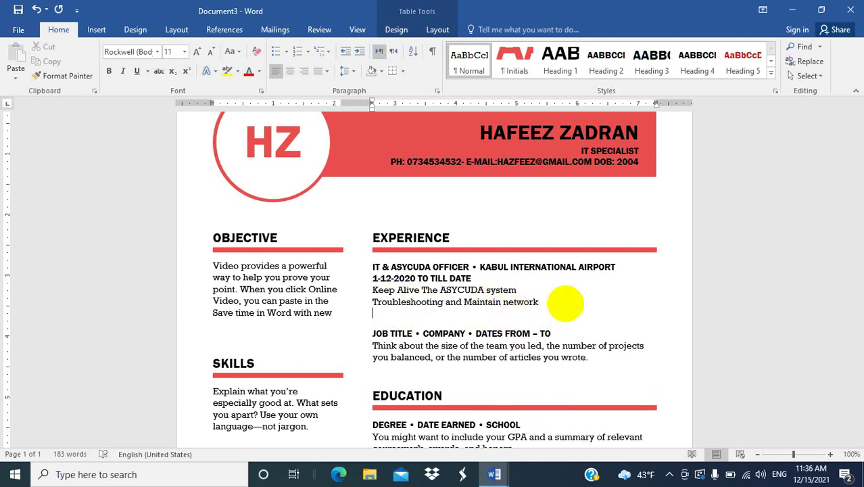
text(Installi)
text(tion and )
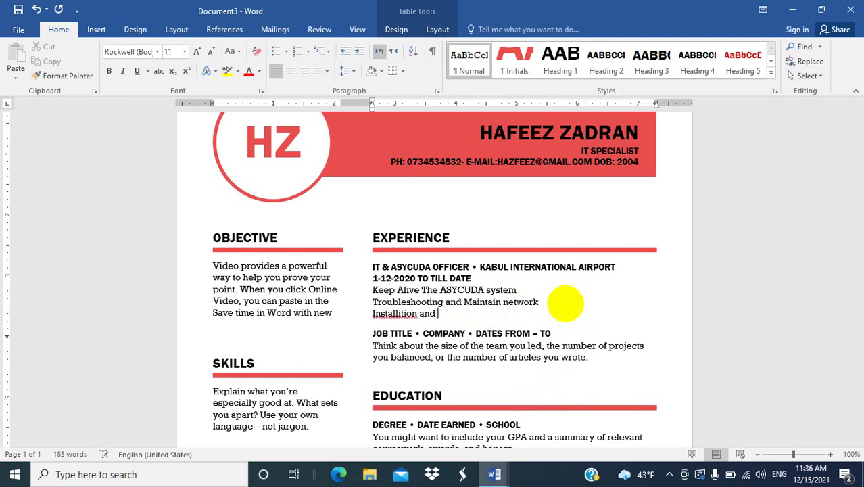
text(configurati)
text(on of )
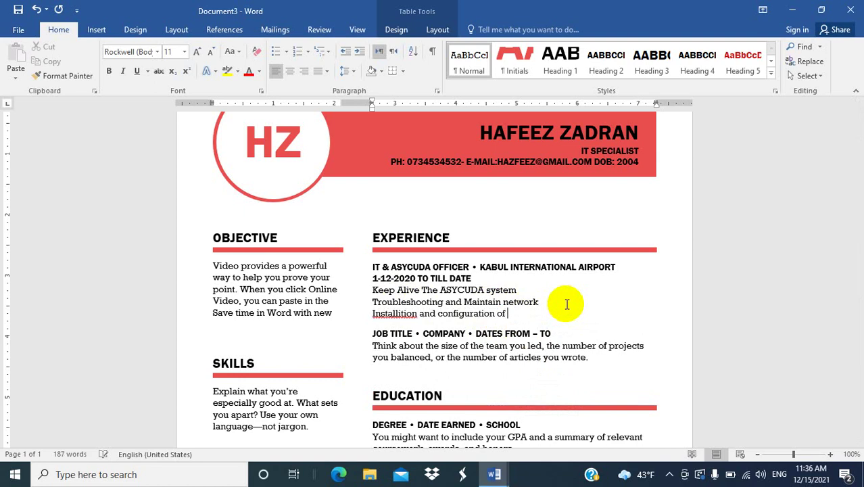
text(De)
text(vices)
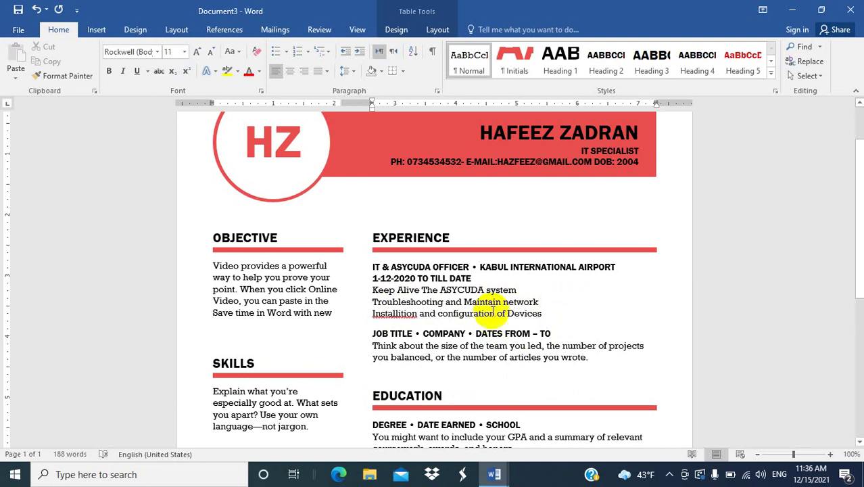
right_click(414, 315)
click(447, 328)
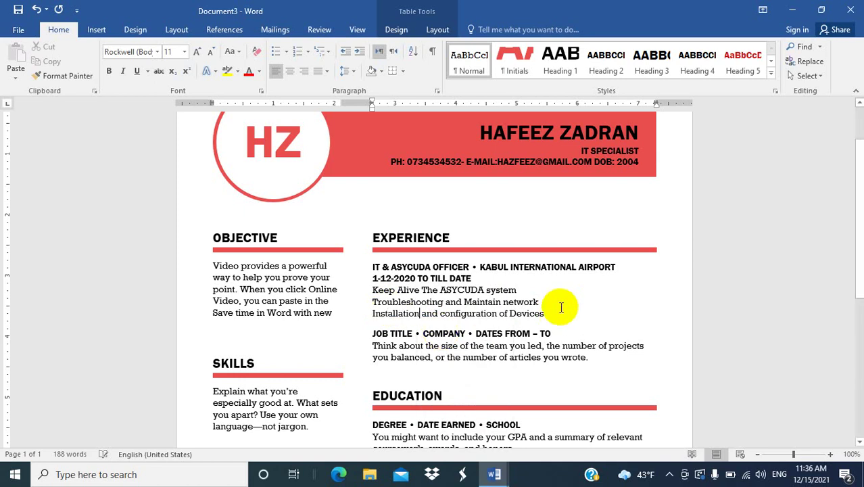
key(Return)
text(Ma)
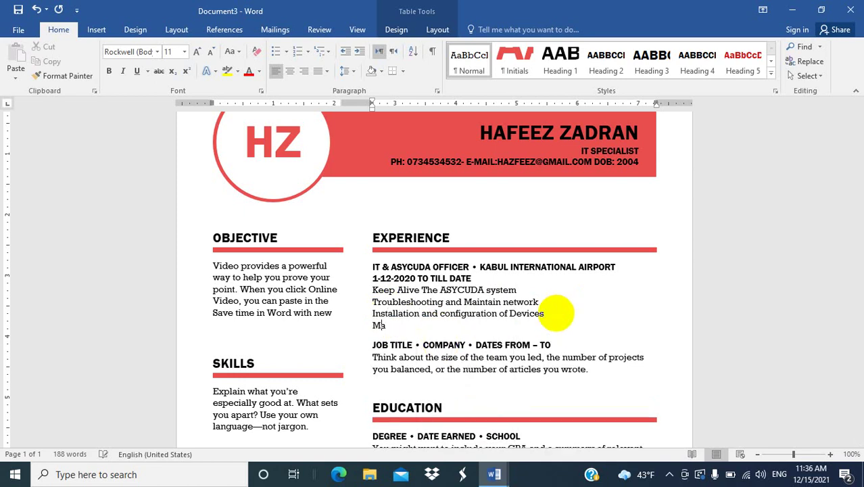
text(nagement of )
text(Network)
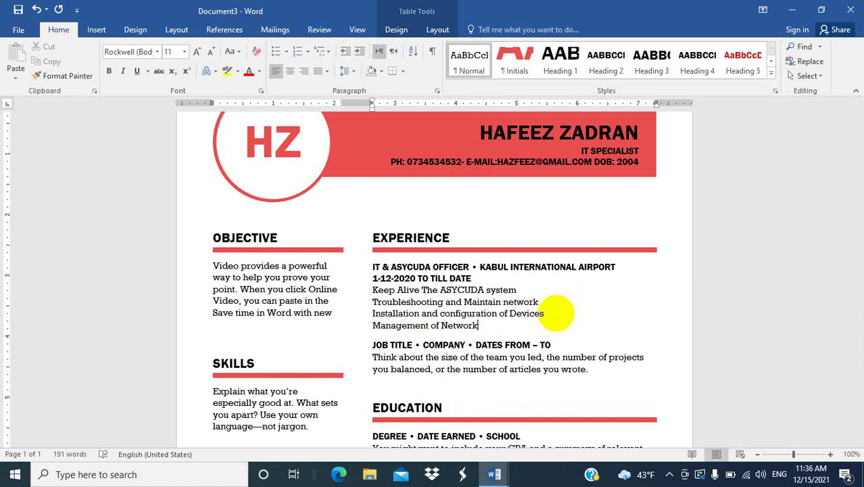
- Set the second entry's title to COMPUTER SCIENCE LECTURER and company to SHARQ UNIVERSITY
click(860, 250)
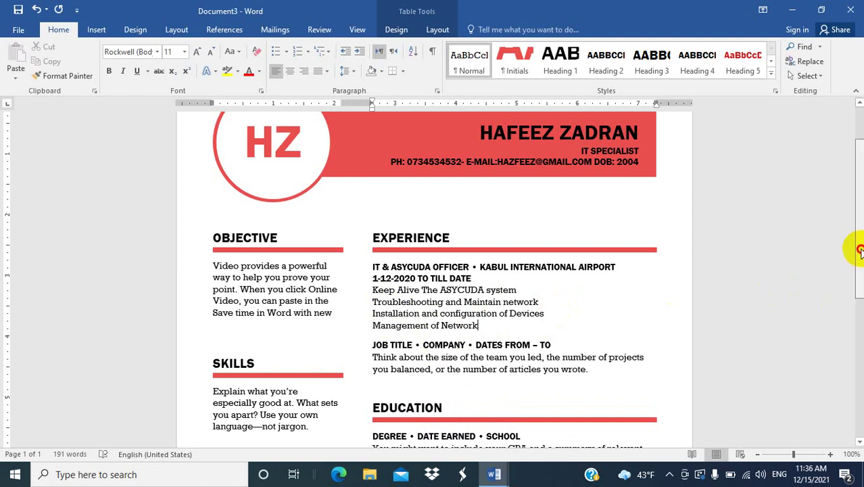
drag(860, 250, 860, 285)
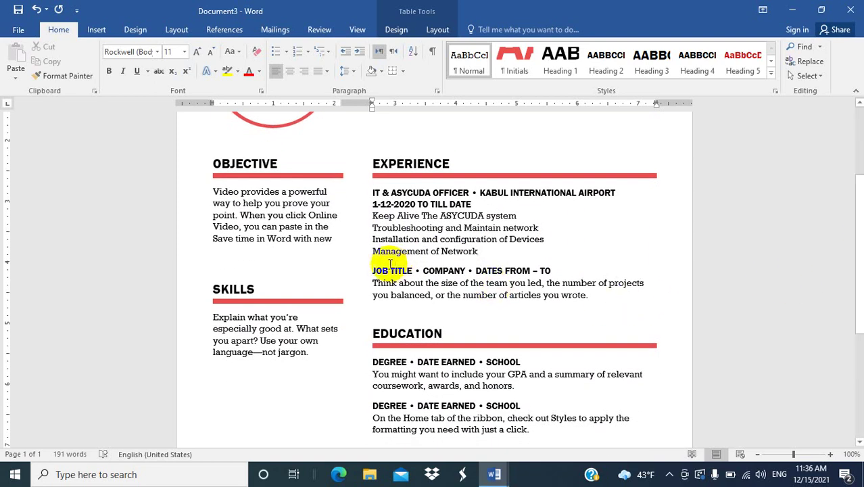
click(412, 271)
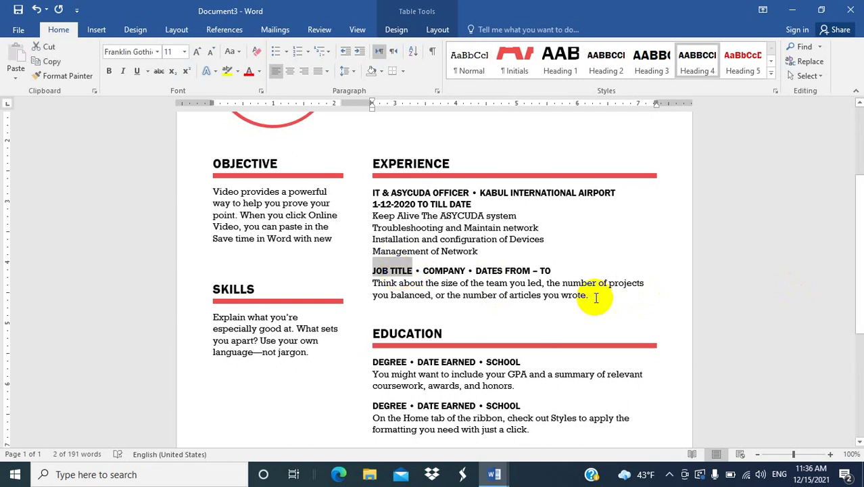
text(C)
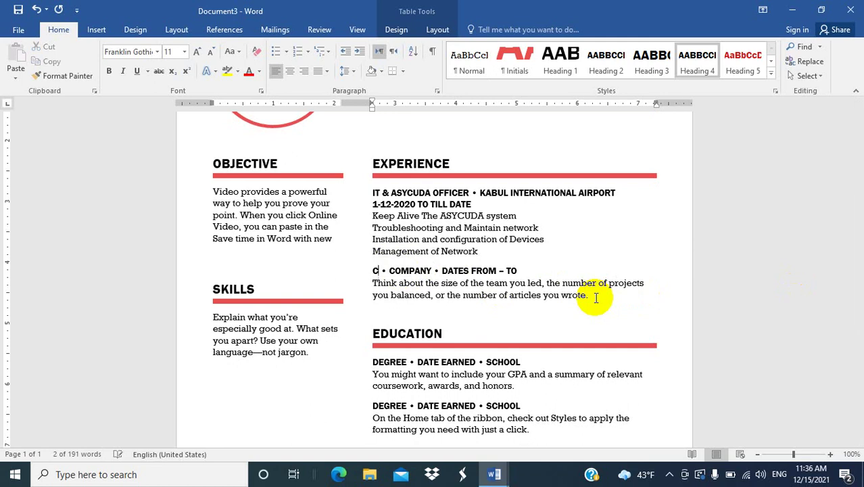
text(OMP)
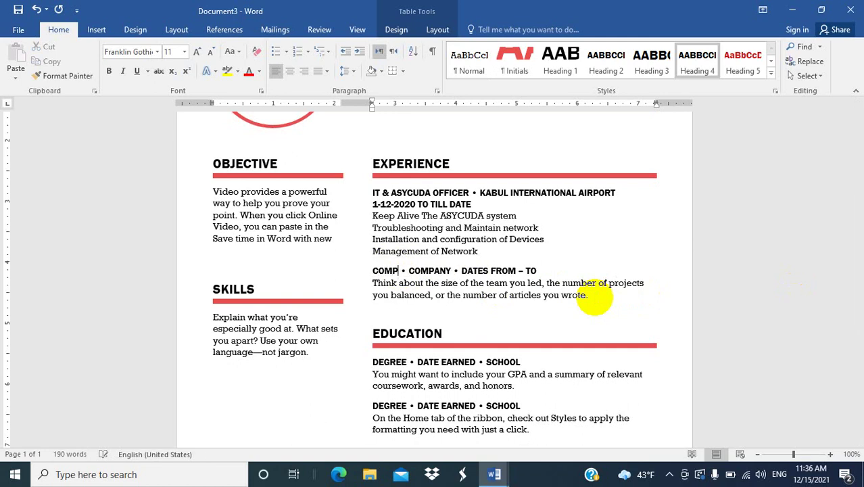
text(UTER SC)
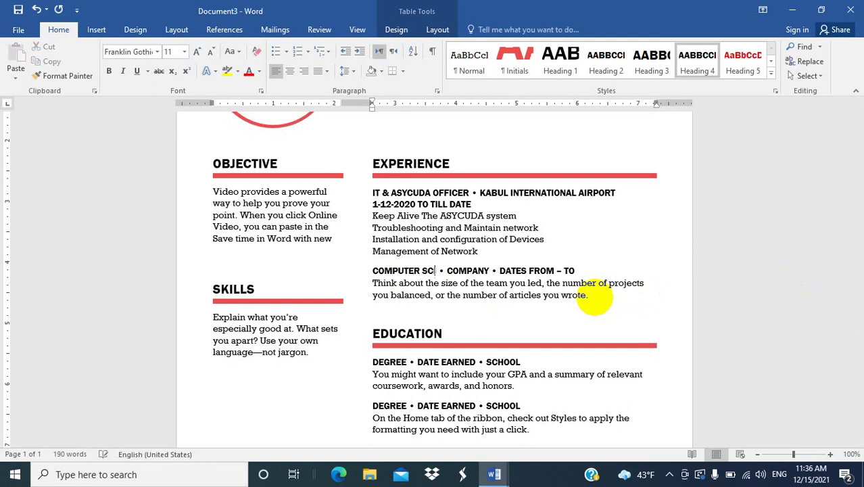
text(IENCE LECTU)
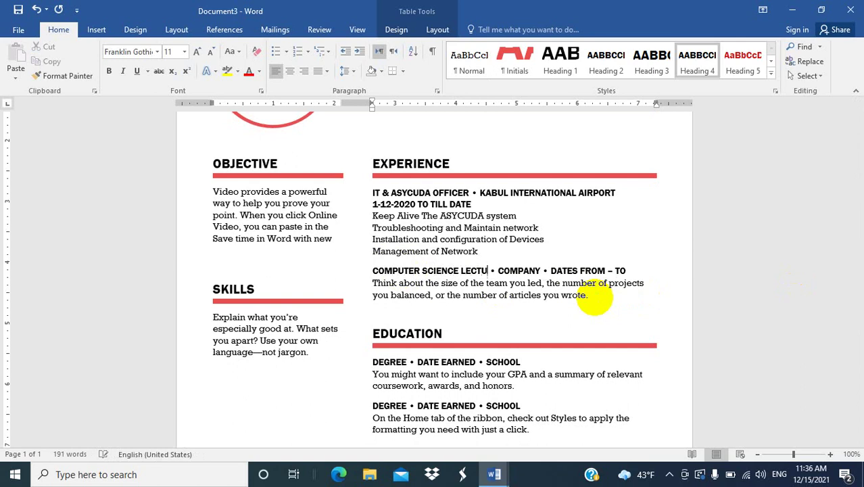
text(RER)
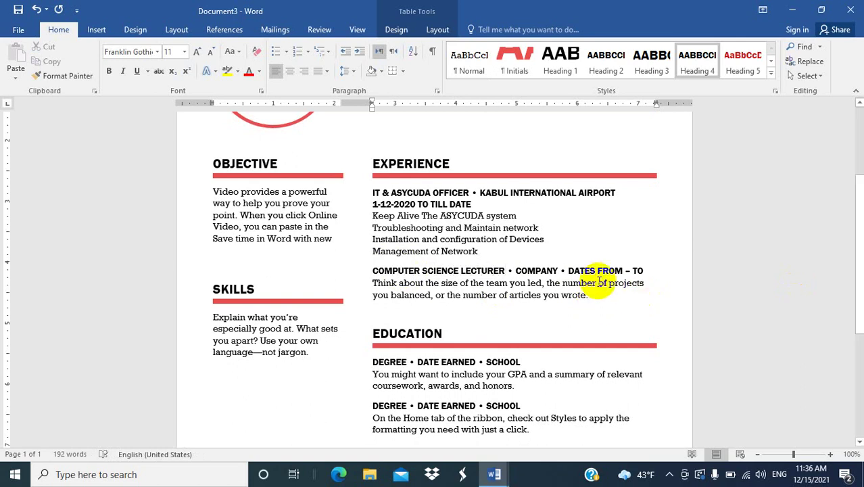
click(540, 274)
text(S)
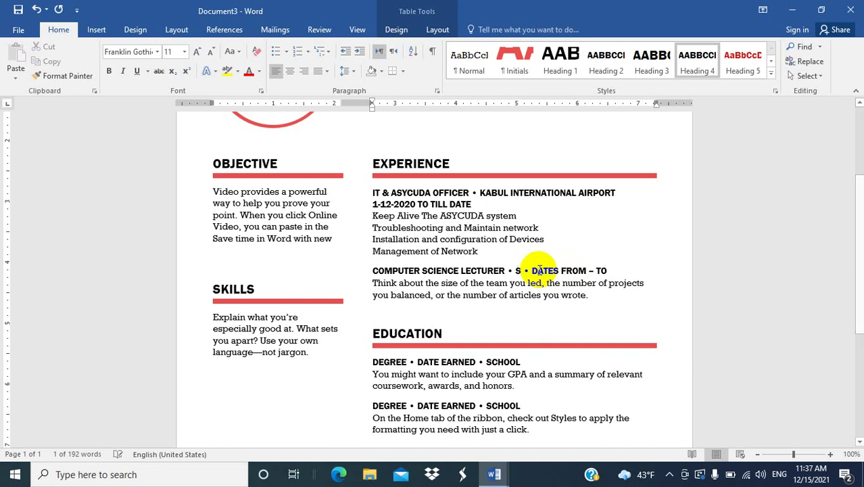
text(HARQ I)
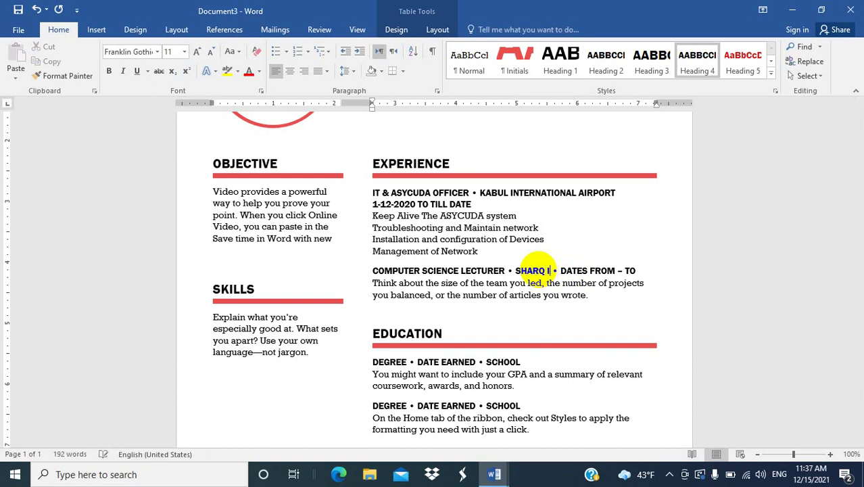
text(NSTITUTE)
key(BackSpace)
key(BackSpace)
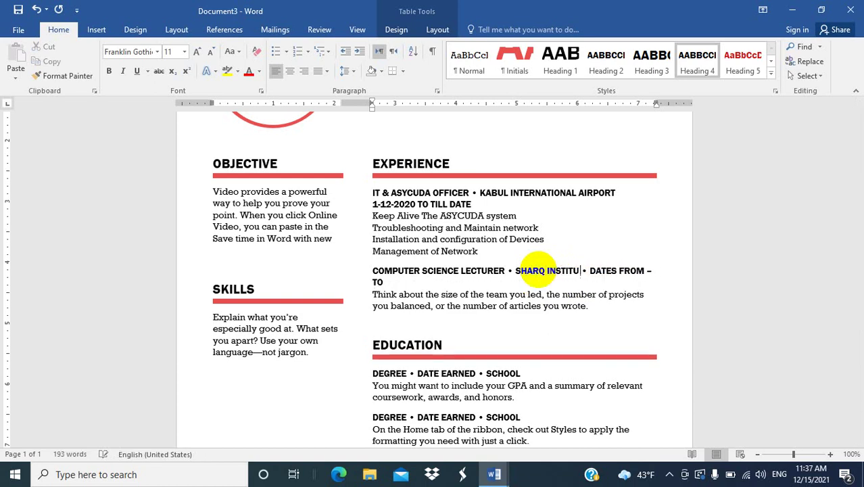
key(BackSpace)
key(BackSpace)
key(BackSpace)
key(BackSpace)
key(BackSpace)
key(BackSpace)
key(BackSpace)
text(U)
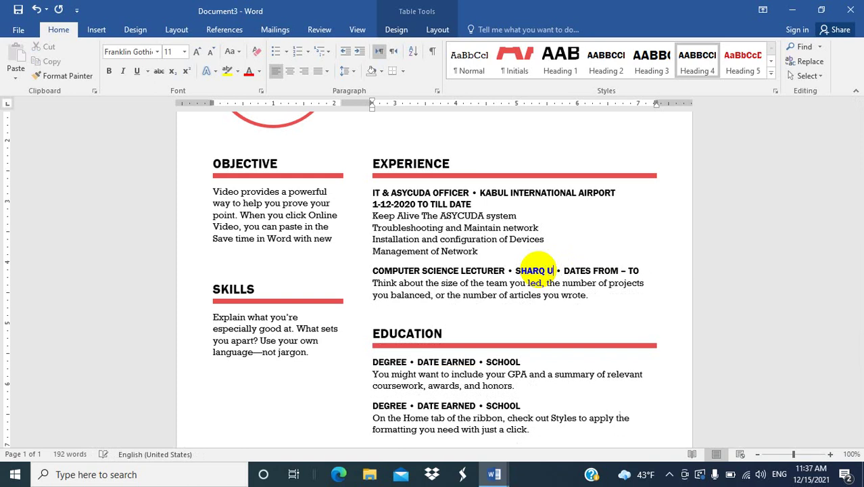
text(NIVERSITY)
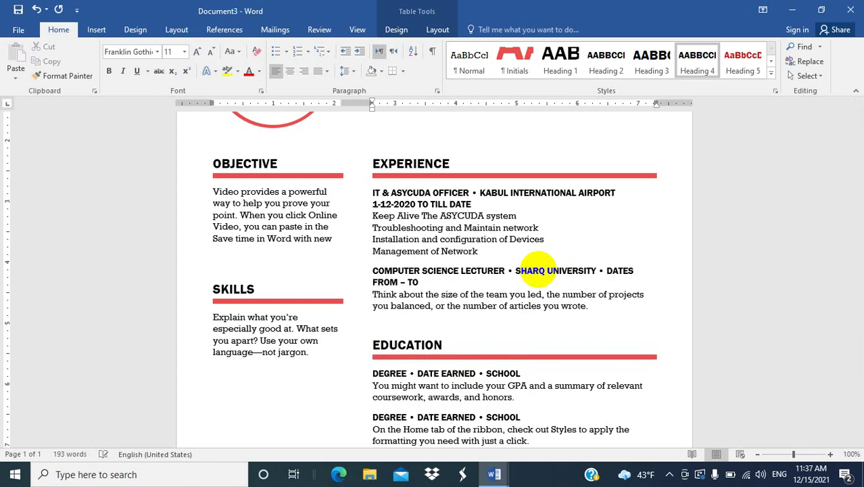
- Replace the dates placeholder with '1-1-2016 TO 1-1-2017' on a new line
drag(426, 281, 607, 270)
key(BackSpace)
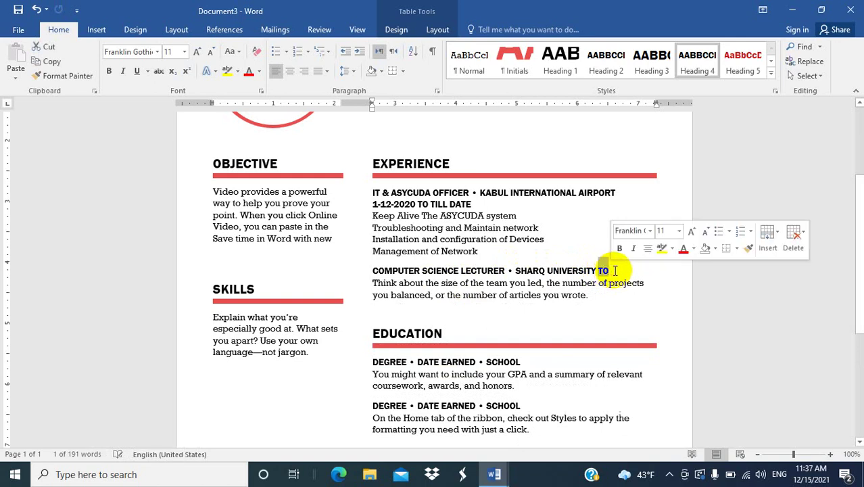
key(BackSpace)
key(Return)
text(1)
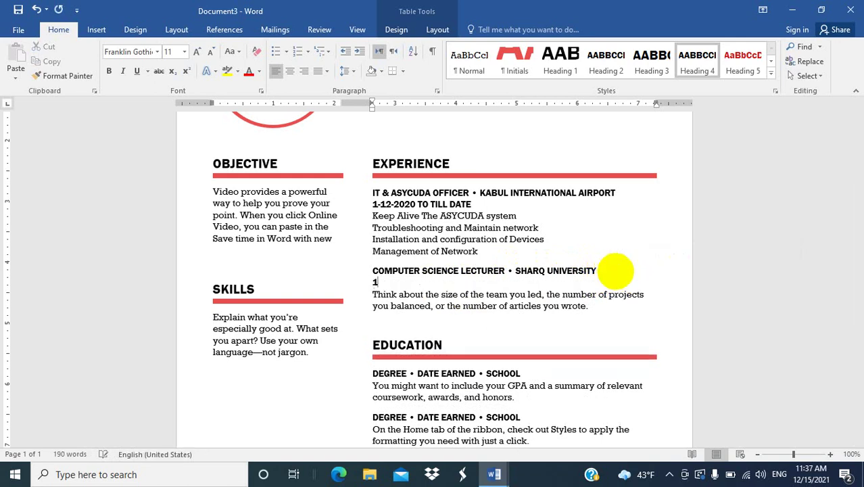
text(-1-2016  T)
text(O)
text( 1-1-2017)
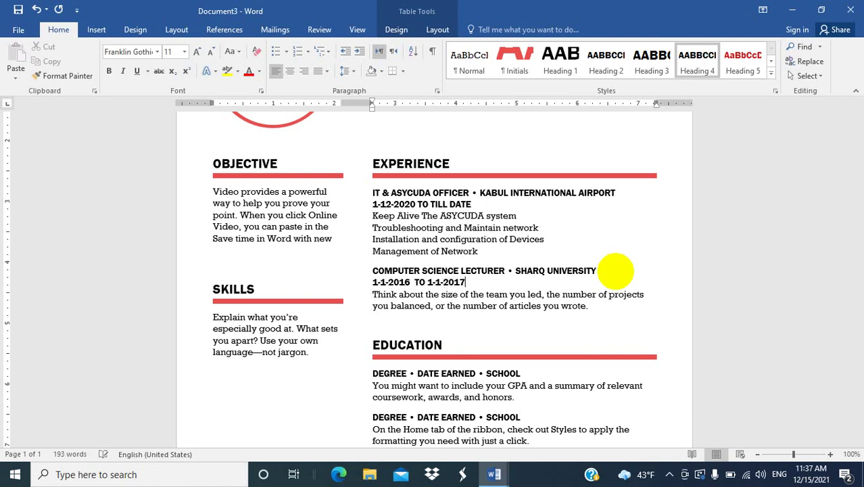
- Replace the lecturer description with duties 'Taught to database subject' and 'Preparing of presentations'
triple_click(505, 312)
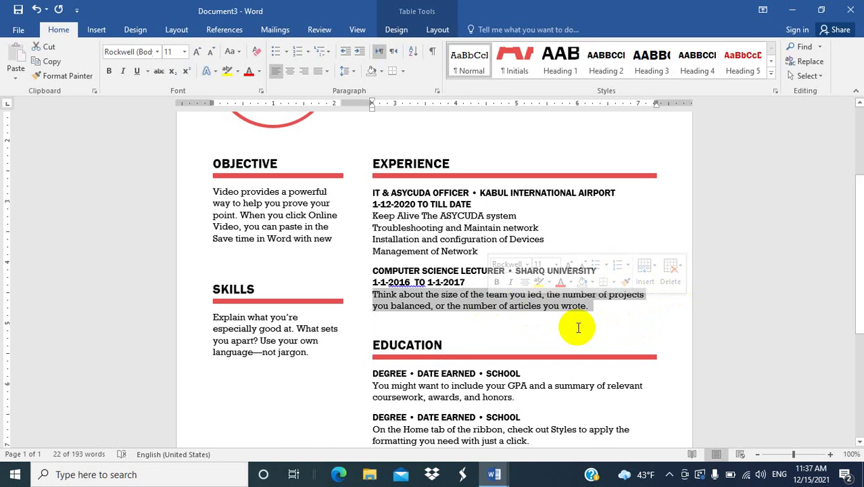
text(taught )
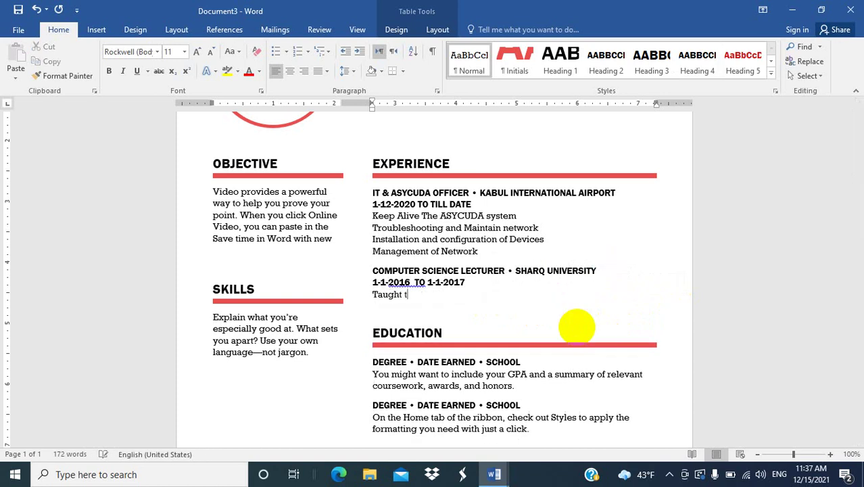
text(database)
text( subject)
key(BackSpace)
key(BackSpace)
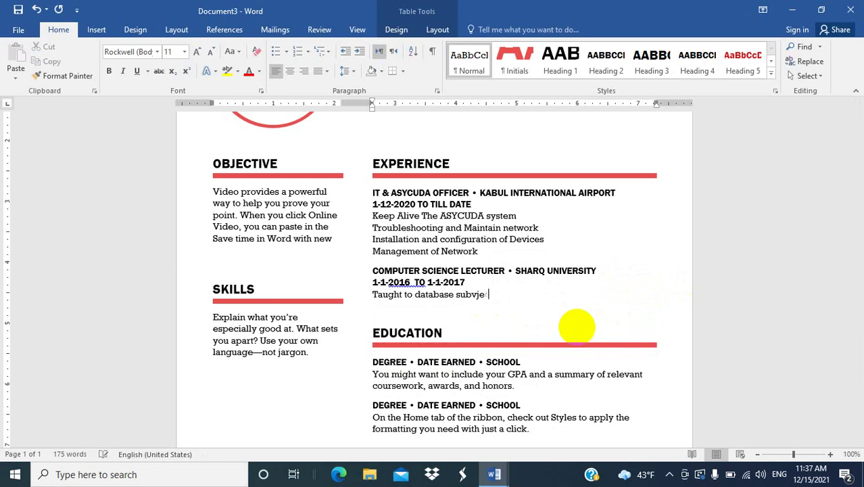
key(BackSpace)
key(BackSpace)
key(BackSpace)
text(bje)
key(Return)
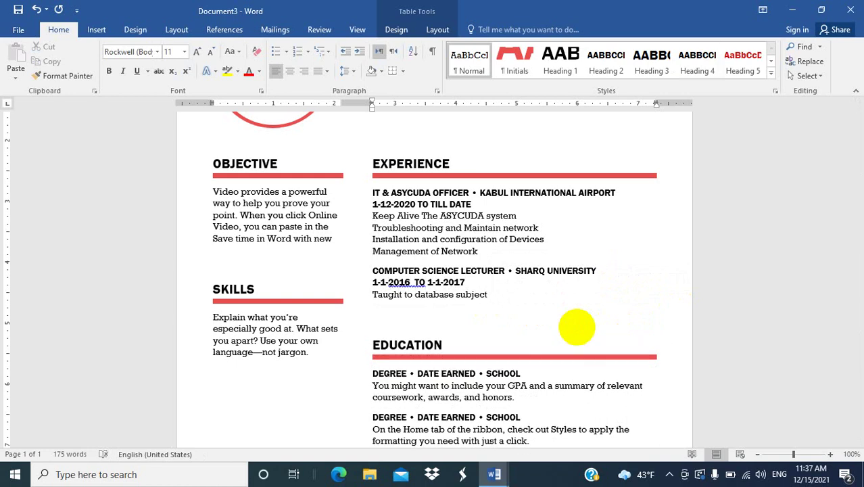
text(Preparing)
text(p)
text(resentati)
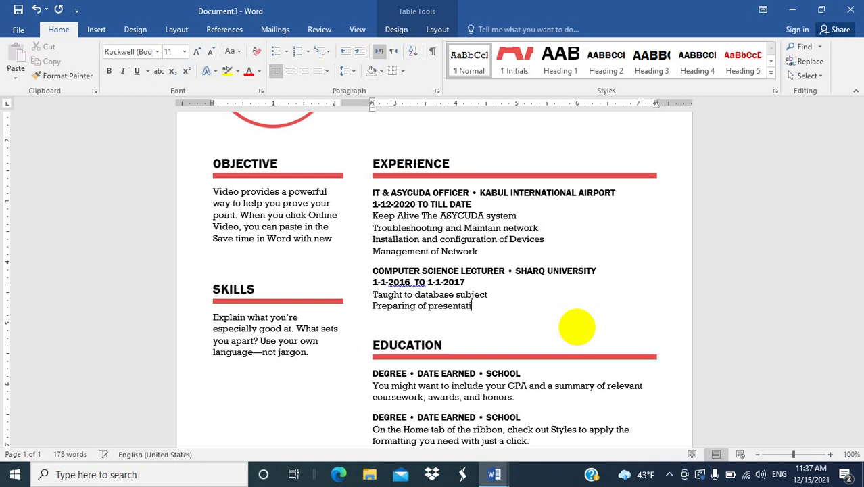
text(ons)
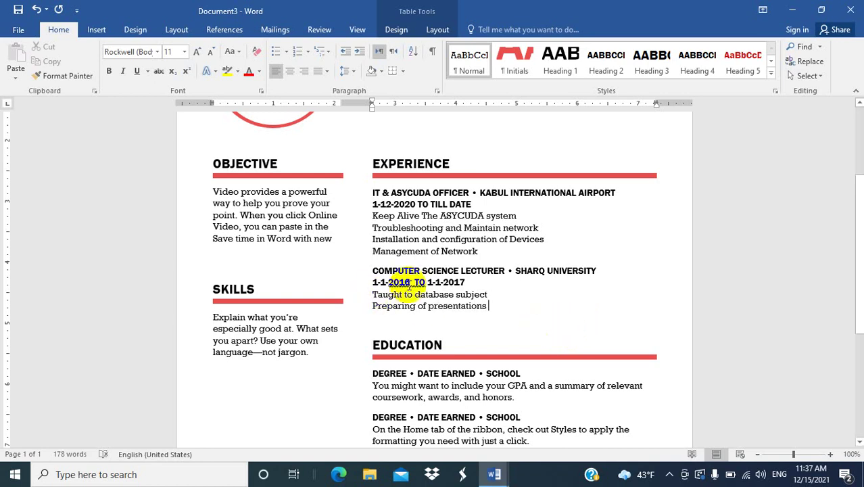
- Reduce the double space in '1-1-2016 TO 1-1-2017' to one and select the EDUCATION line
right_click(424, 282)
click(475, 293)
key(Down)
key(Down)
key(Down)
key(Home)
key(shift+End)
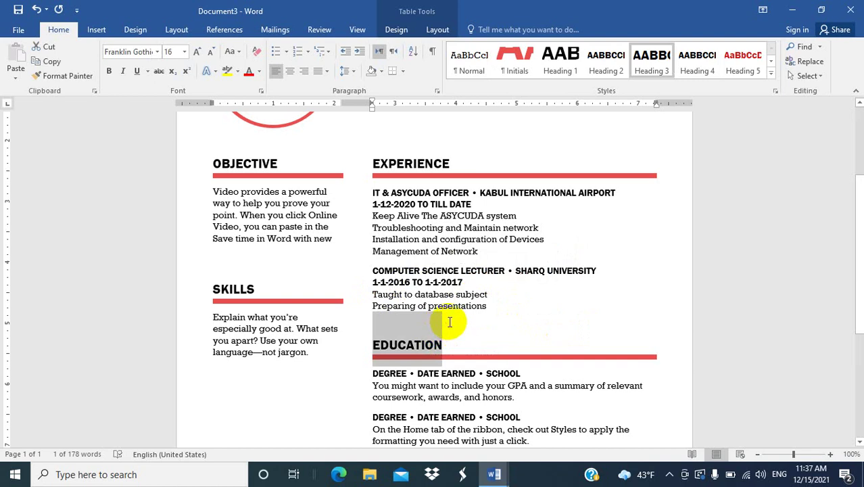
scroll(855, 299, up, 3)
scroll(854, 298, down, 3)
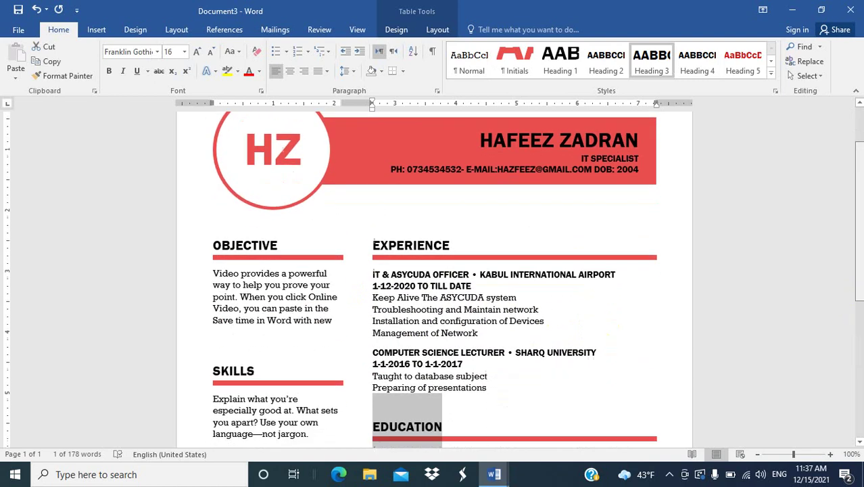
scroll(447, 338, down, 3)
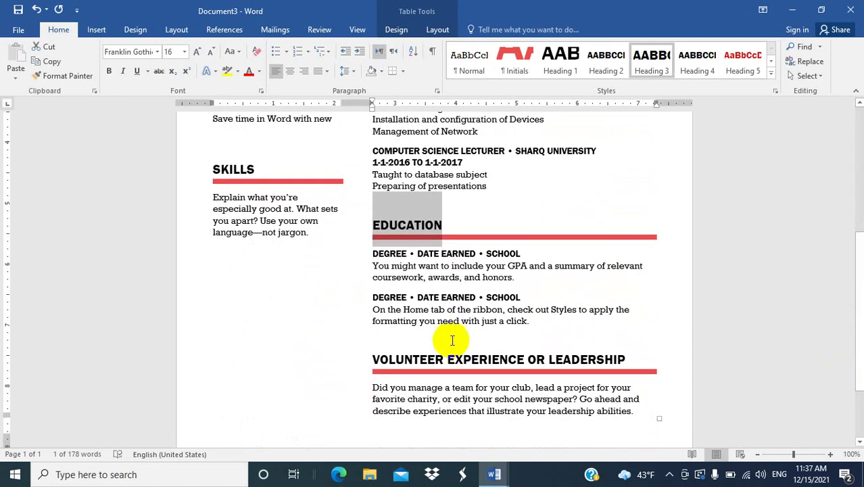
drag(854, 286, 856, 316)
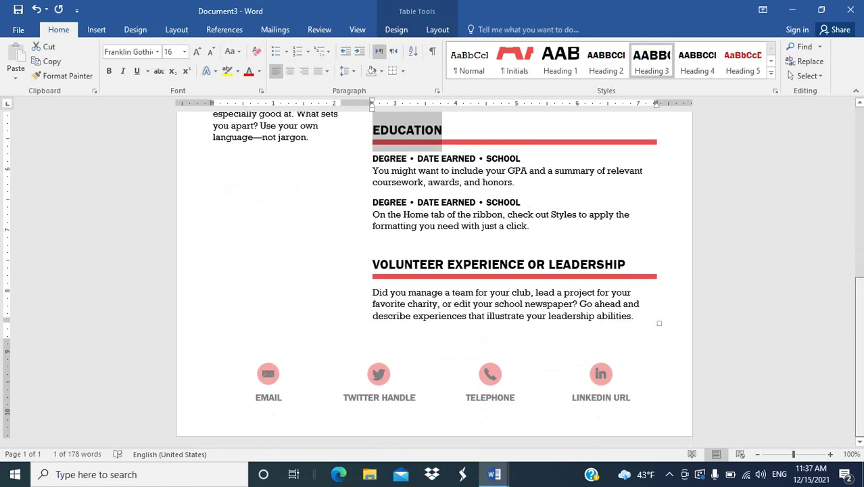
drag(856, 316, 856, 290)
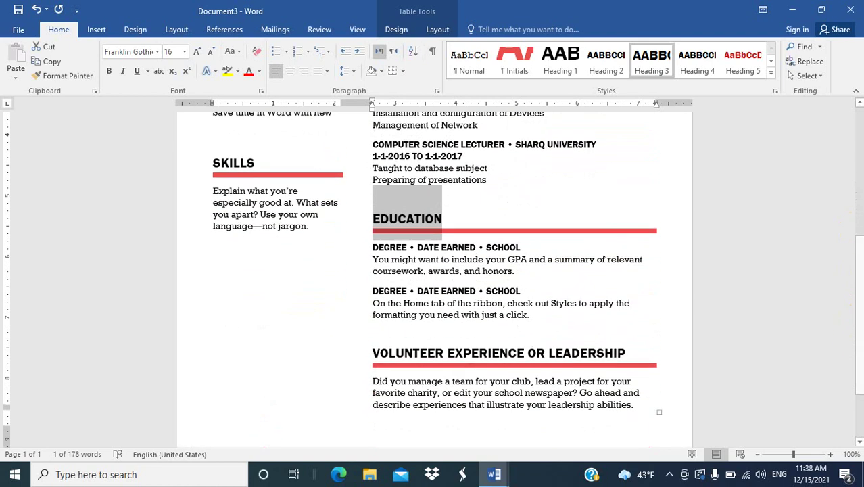
- Replace the DEGREE placeholder with BS (CS), accepting the spacing suggestion
double_click(390, 247)
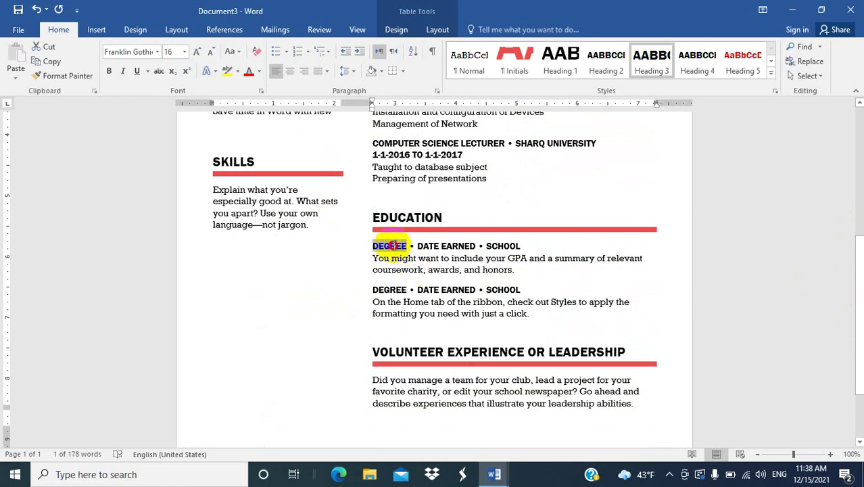
text(B)
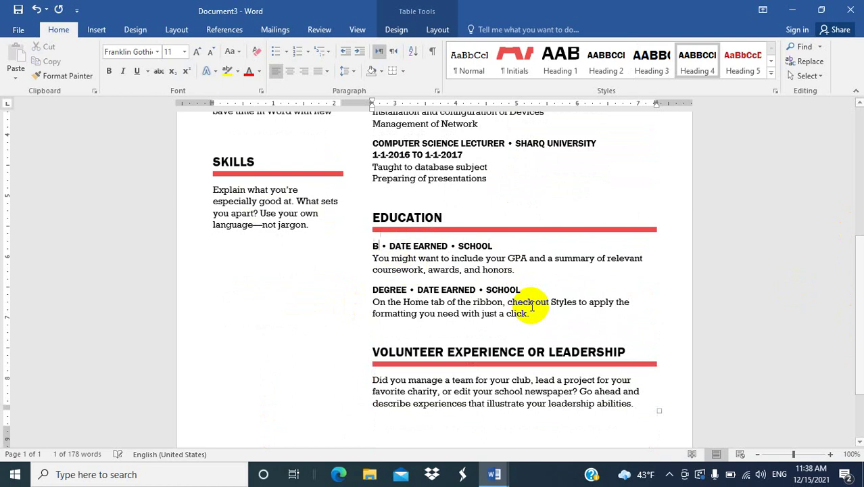
text(S)
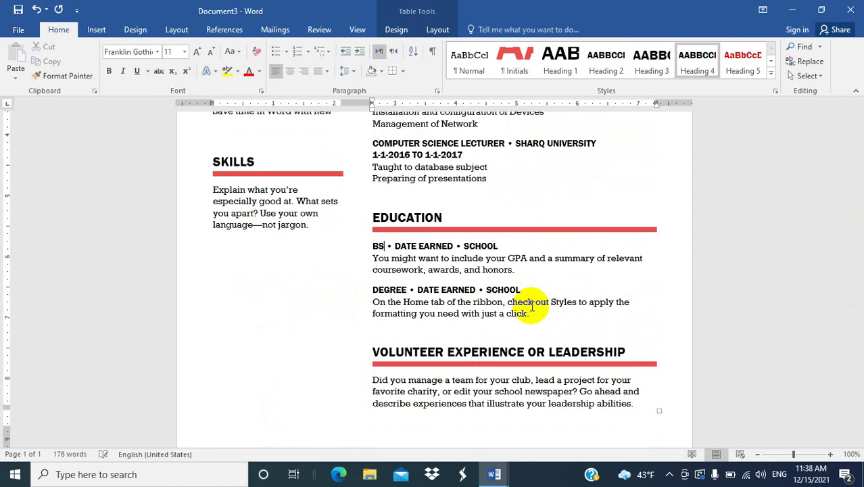
text((CS))
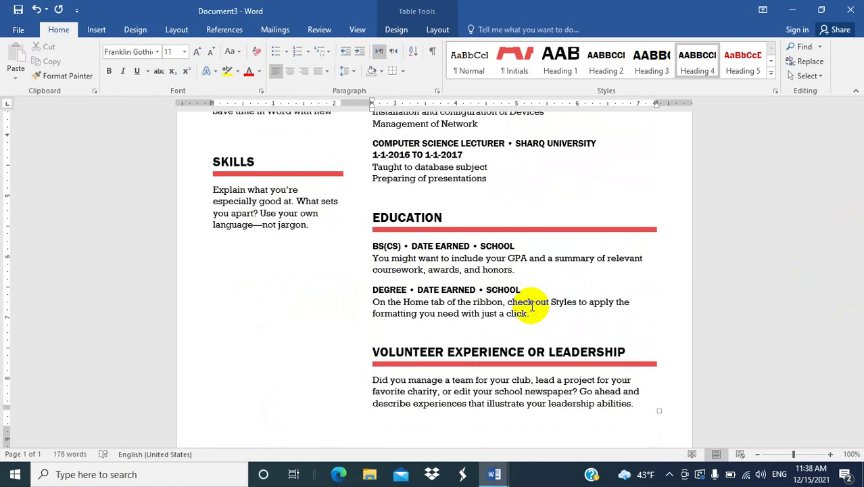
triple_click(531, 306)
triple_click(476, 255)
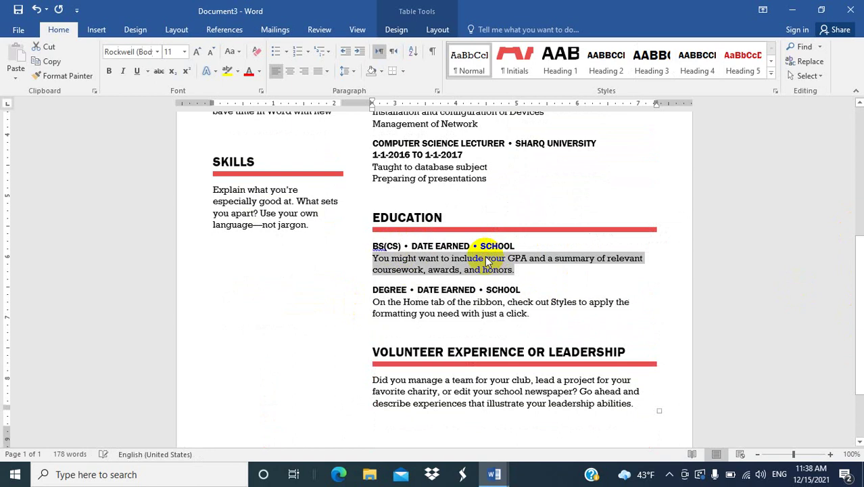
click(468, 246)
right_click(384, 246)
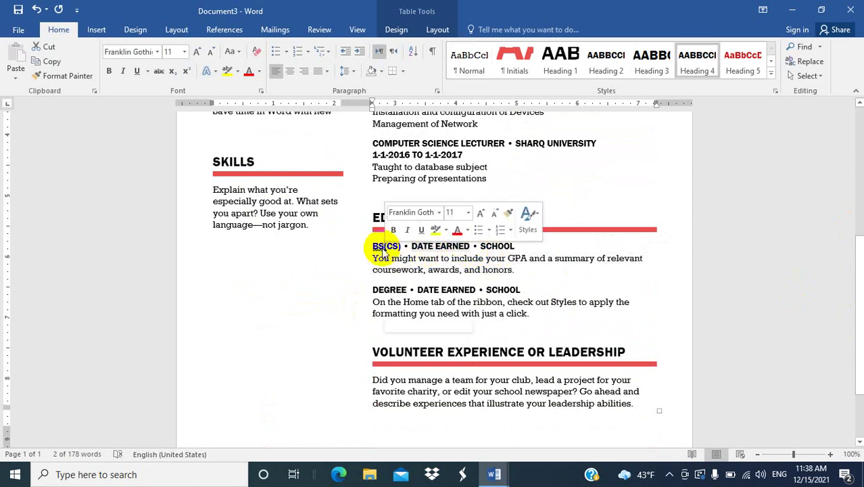
click(414, 260)
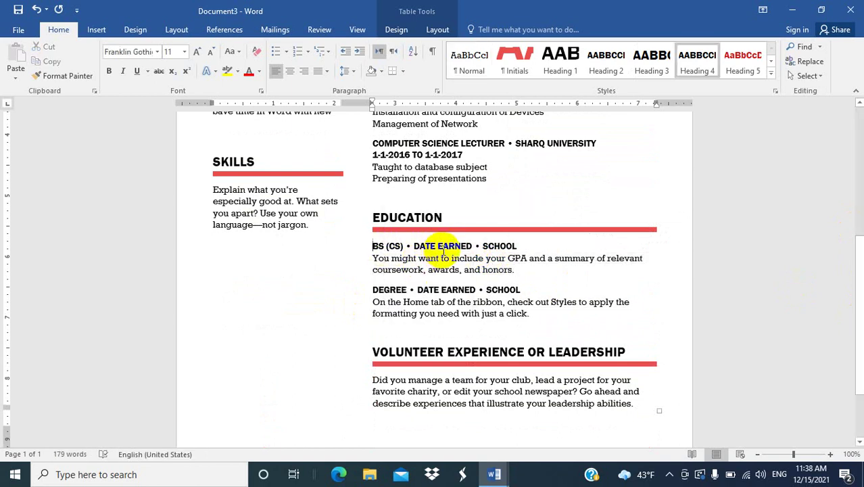
- Fill the date earned as 2014 and the school as BRAINS COLLEGE
scroll(856, 266, up, 3)
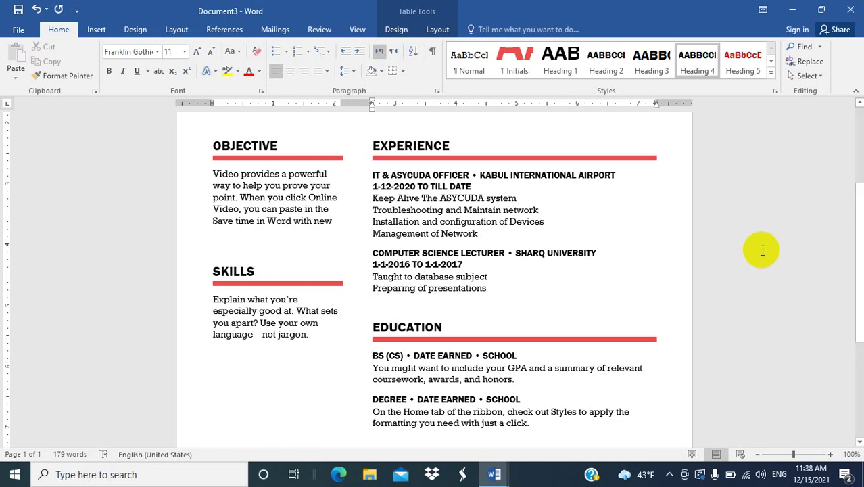
double_click(428, 352)
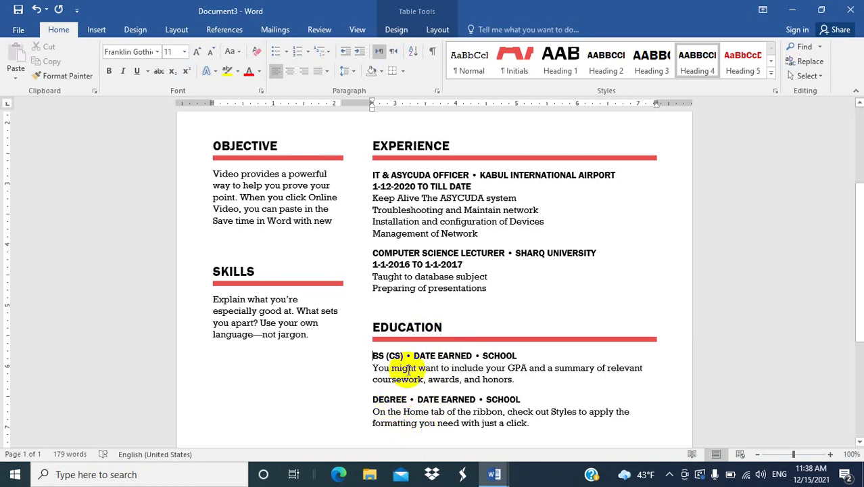
click(460, 358)
text(2)
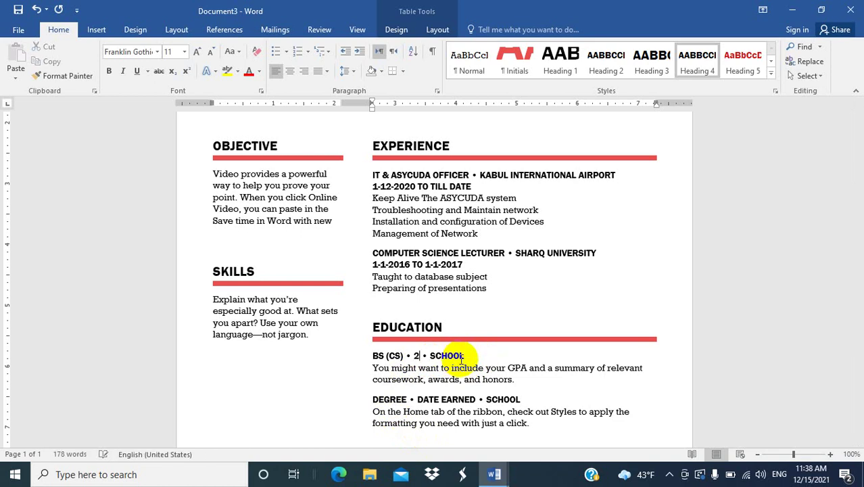
text(014)
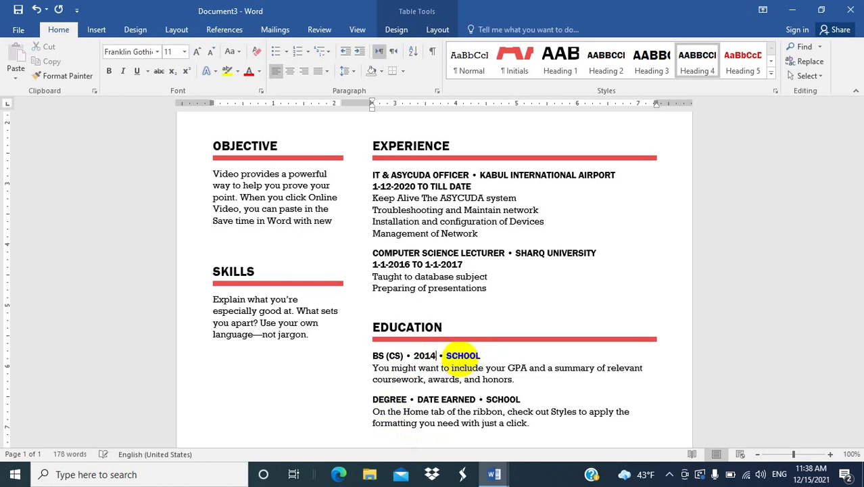
click(487, 362)
click(477, 356)
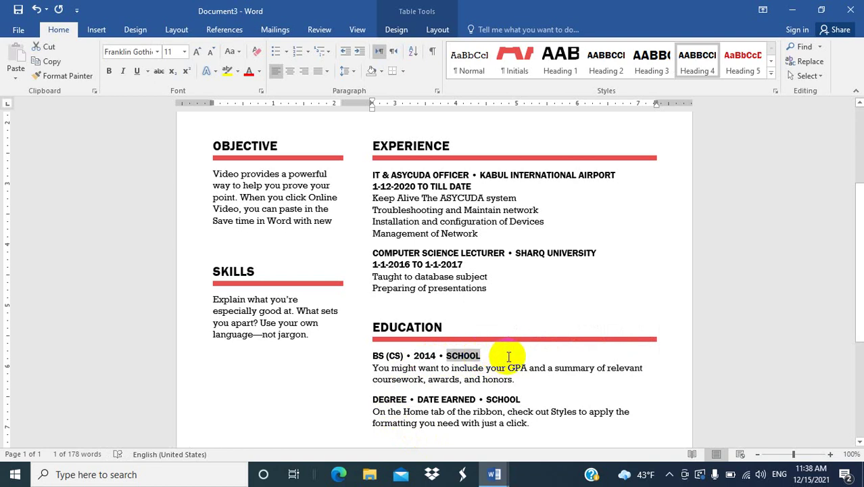
text(B)
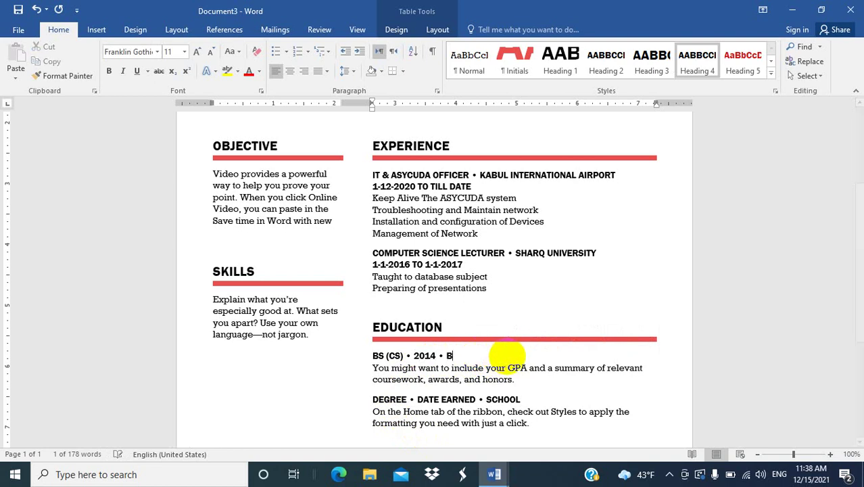
text(RAINS )
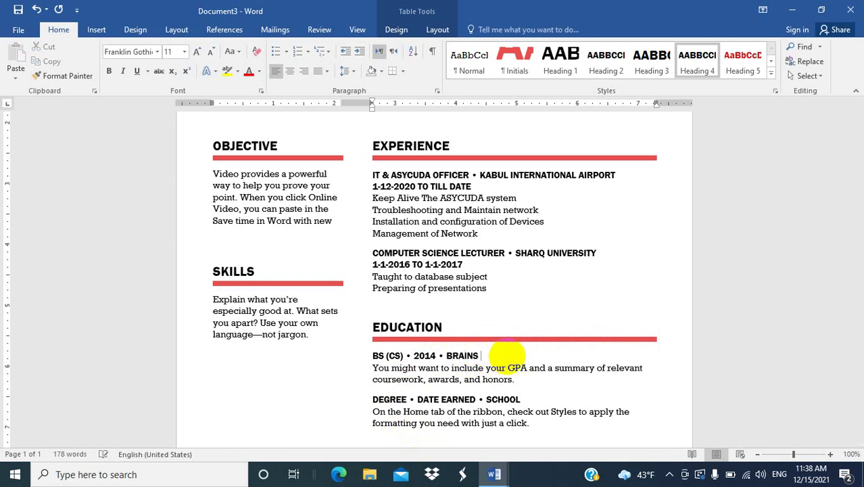
text(COLL)
text(EGE)
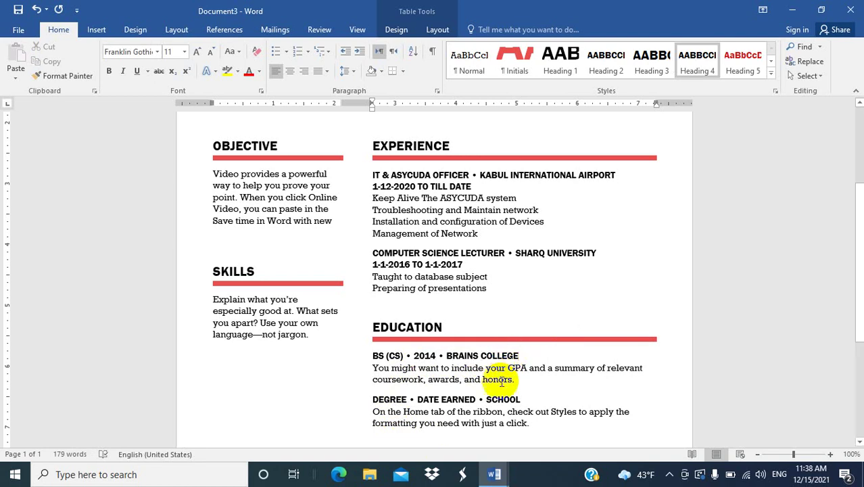
- Replace the BRAINS COLLEGE description with 'GPA 3.5 IT - DATABASE' and 'Best student award'
click(465, 382)
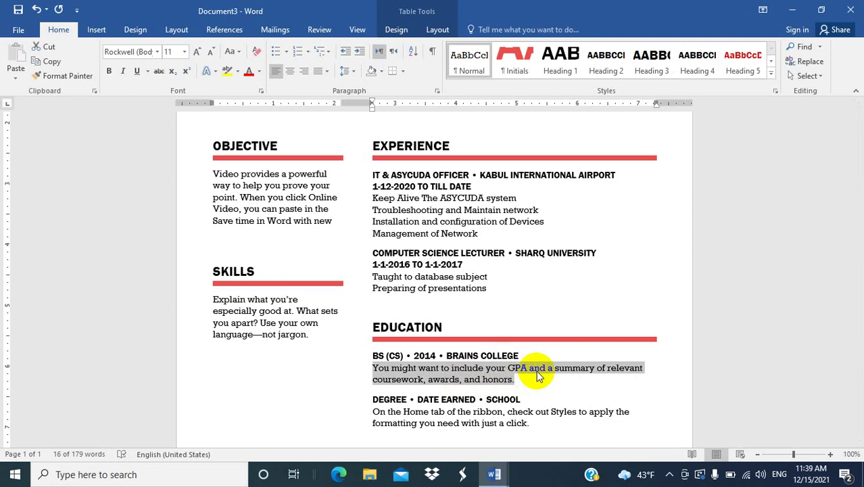
key(Delete)
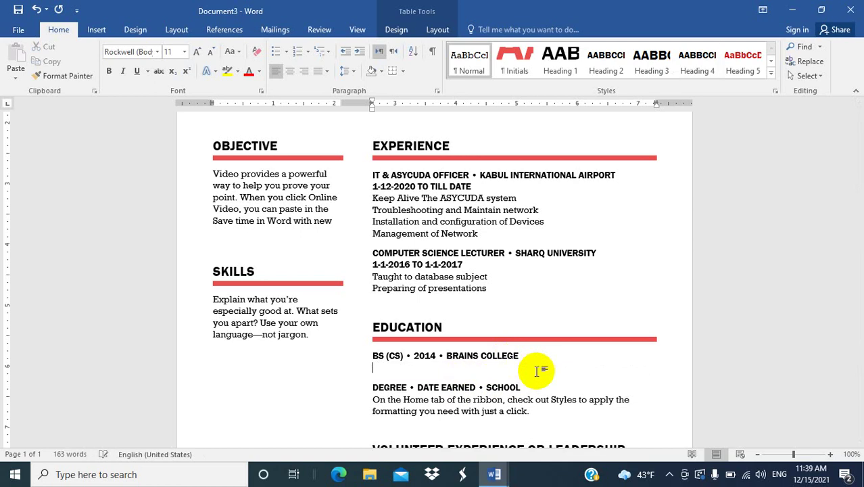
text(GPA )
text(3.5)
text(  IT)
text( - DATA)
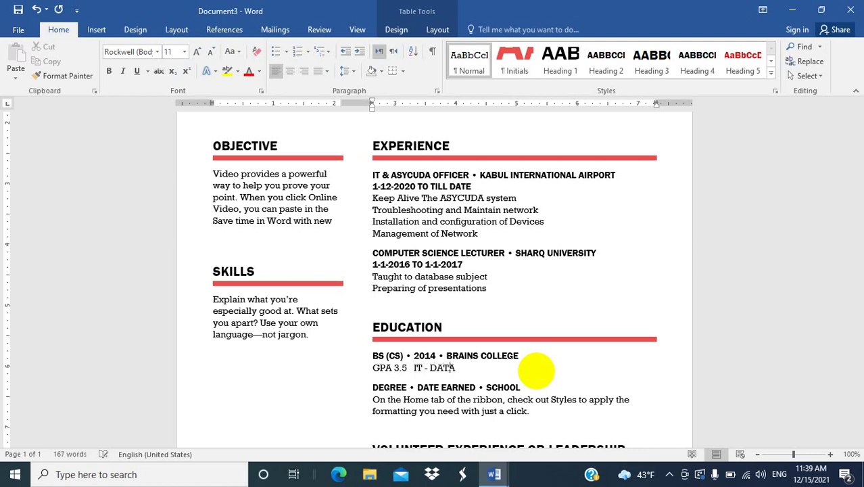
text(BASE)
key(Return)
text(Be)
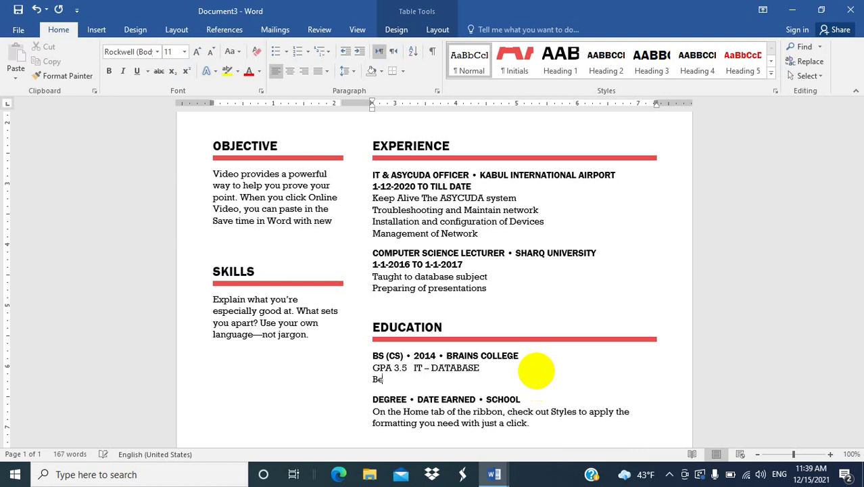
text(st stute)
key(BackSpace)
text(dent a)
text(ward)
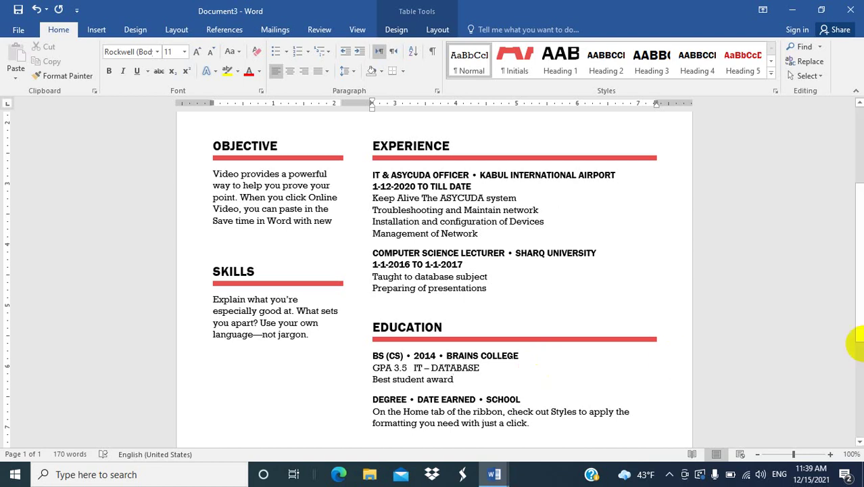
- Replace the second education entry's placeholders with degree DIT, date 2021 and school ATALAN COMPUTER CENTER
scroll(856, 303, down, 4)
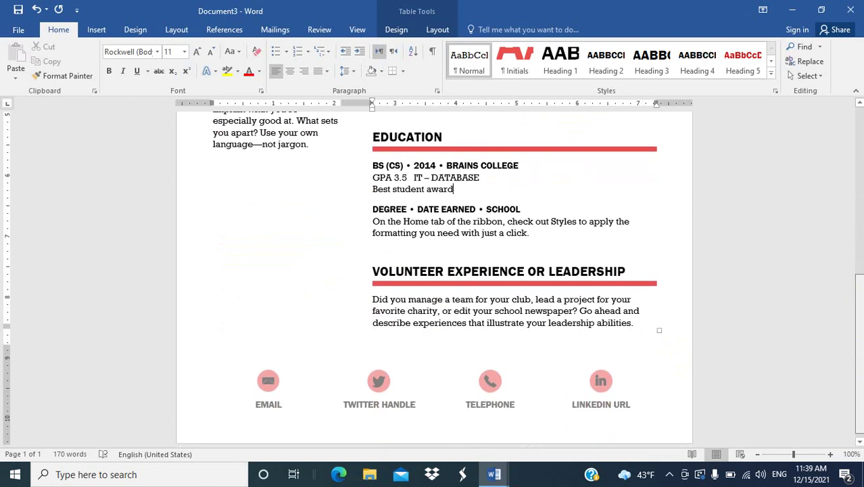
mouse_move(857, 378)
mouse_down()
mouse_move(857, 280)
mouse_move(857, 369)
mouse_up()
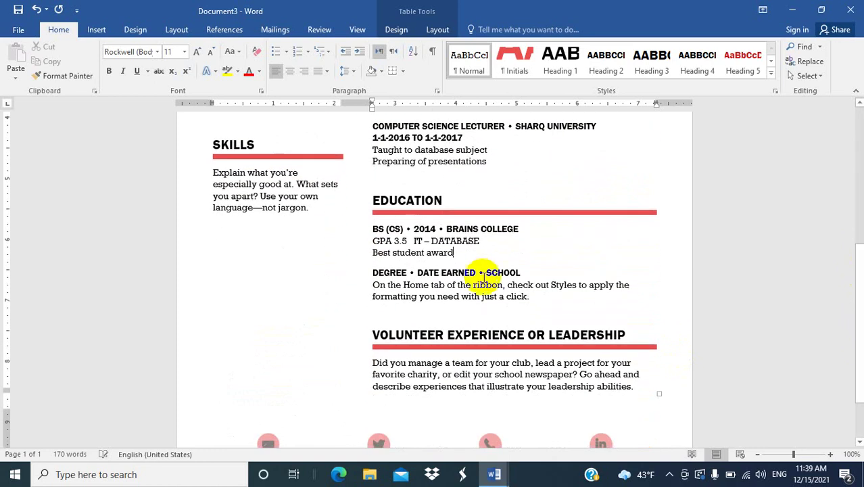
double_click(388, 273)
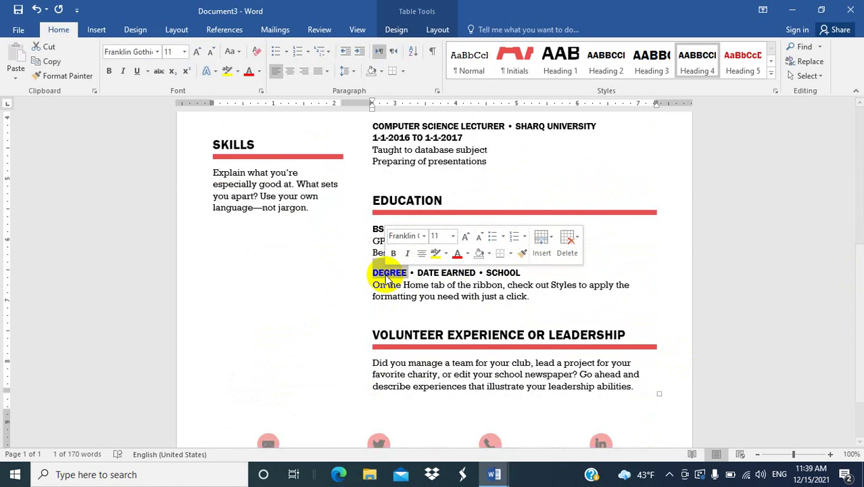
text(DIT)
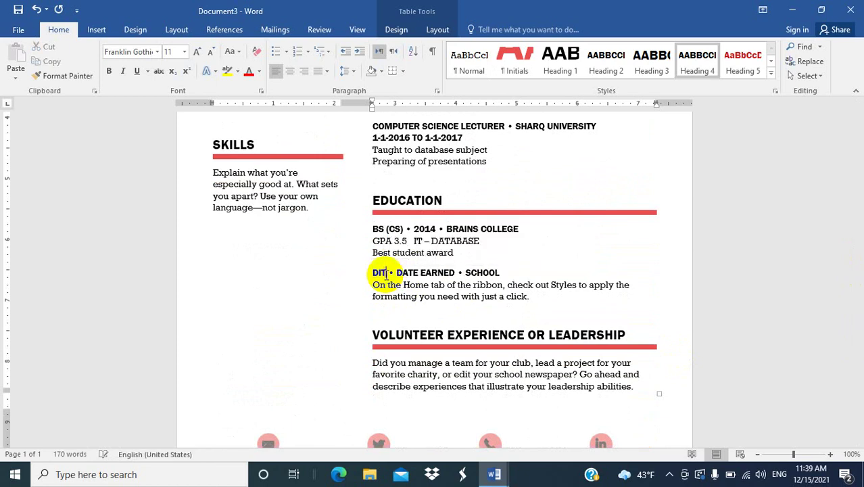
click(453, 269)
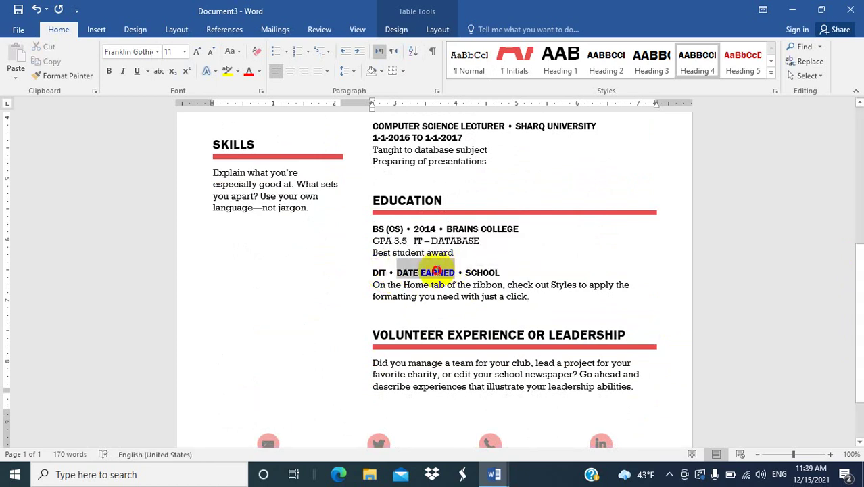
text(2021)
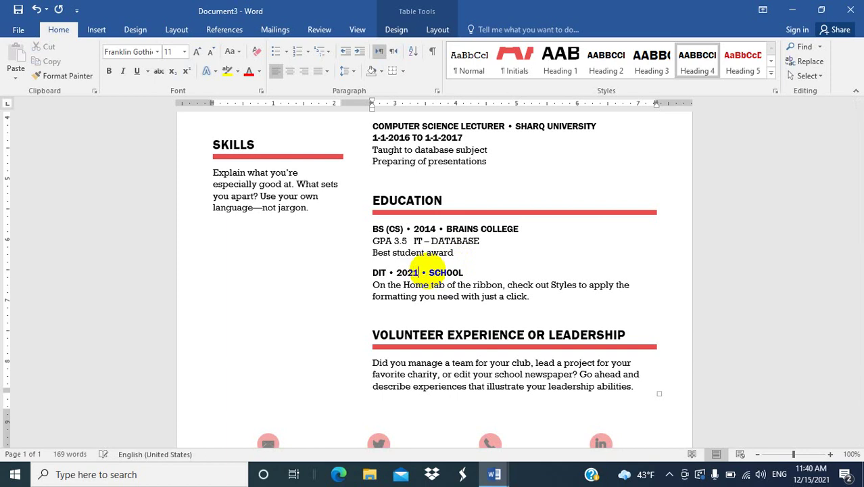
click(444, 274)
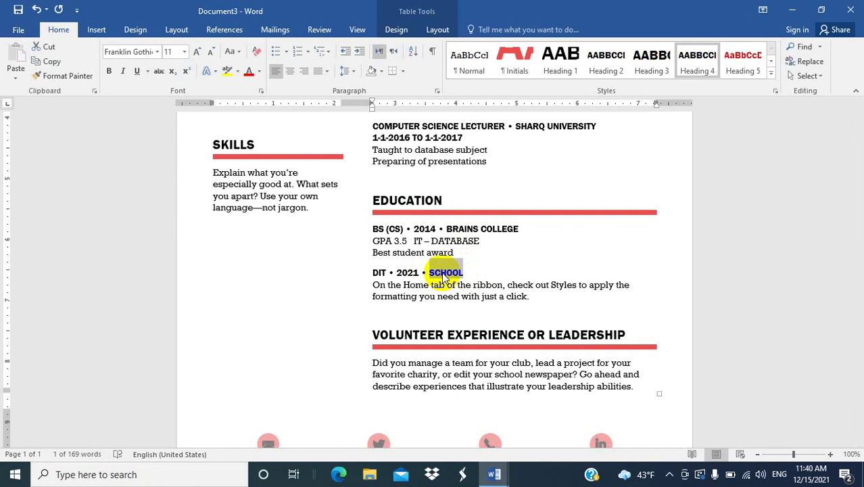
text(ATALAN)
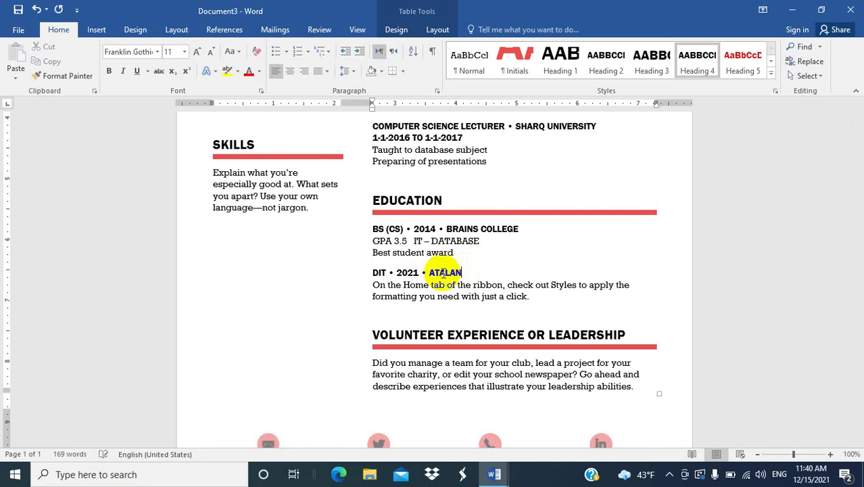
text( COMPU)
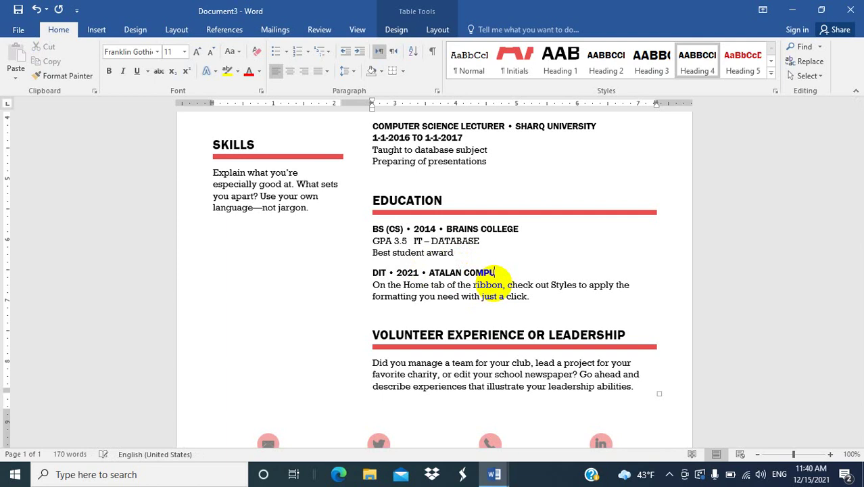
text(TER CENTER)
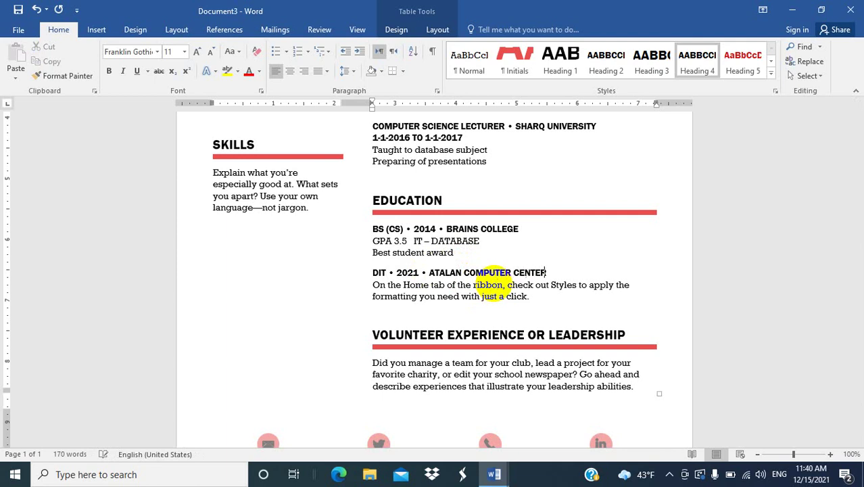
click(548, 301)
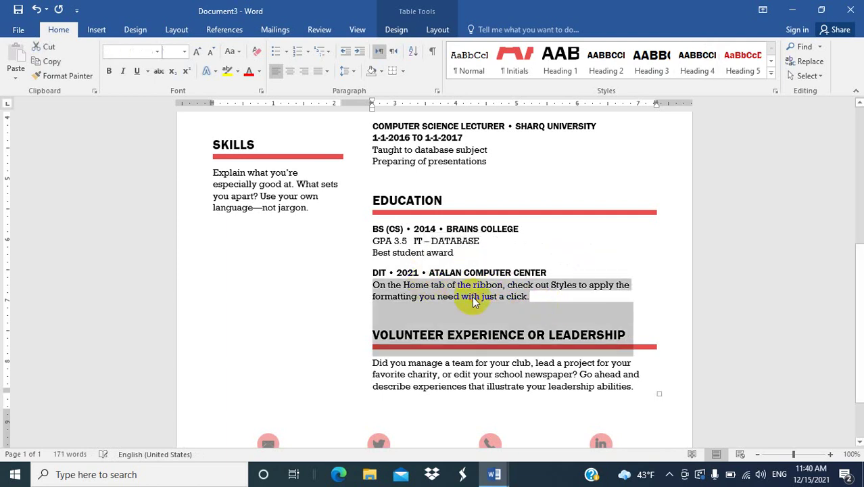
click(473, 301)
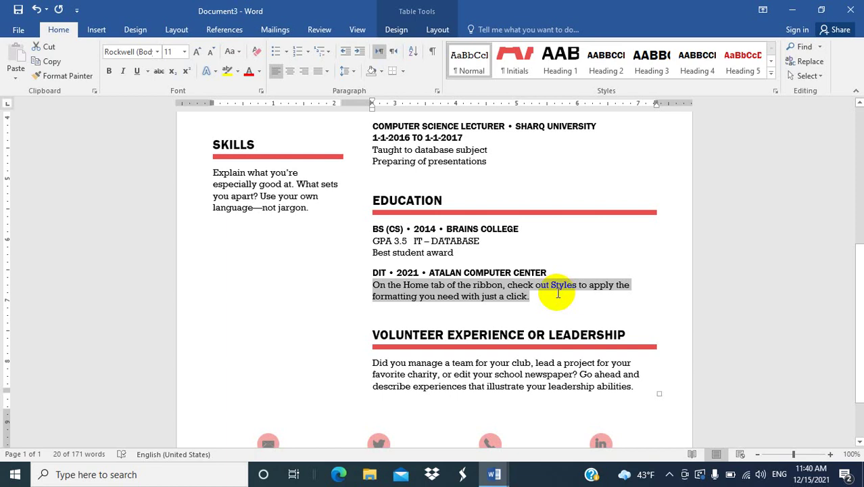
click(572, 314)
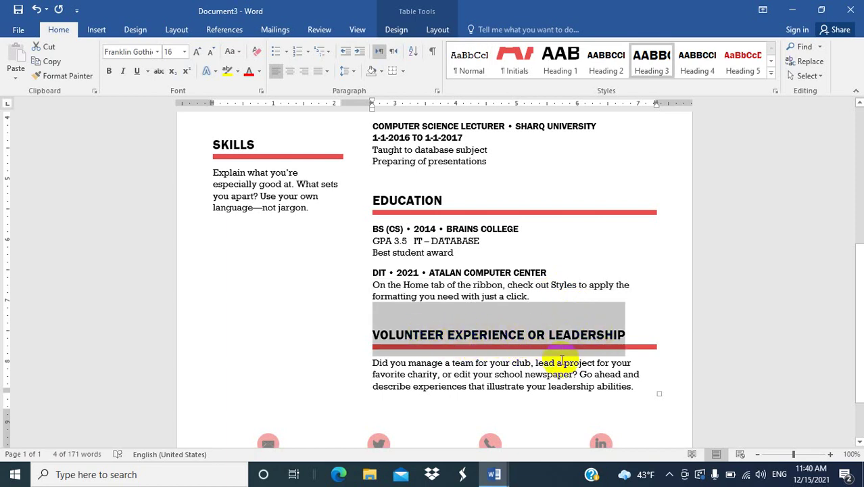
click(535, 384)
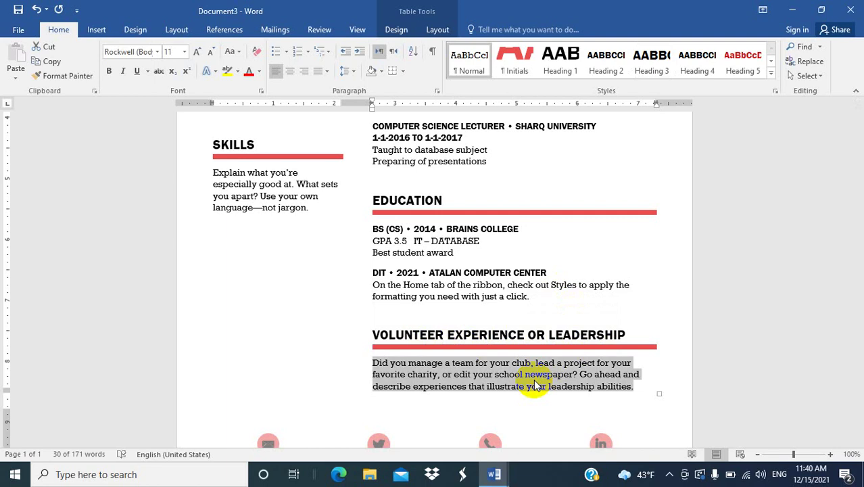
- Type the paragraph on leading a team at IGATE Group on server IT projects, fixing typos
key(BackSpace)
text(I hav)
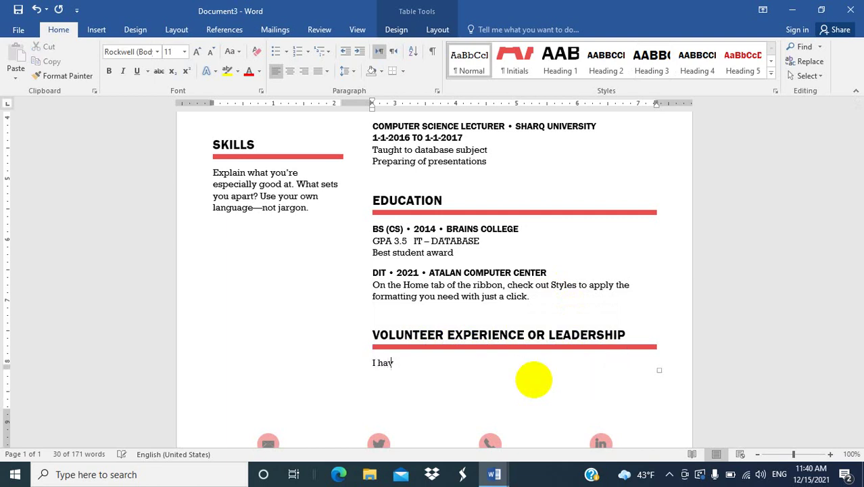
text(e worked)
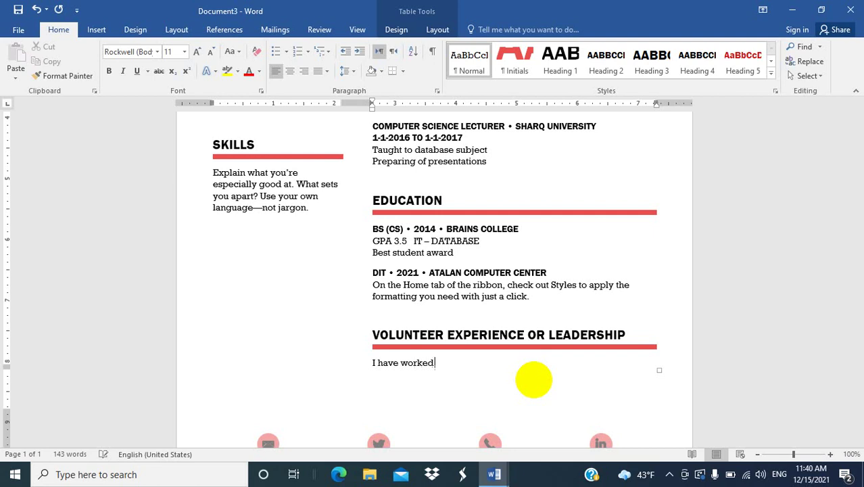
text( as team )
text(leader )
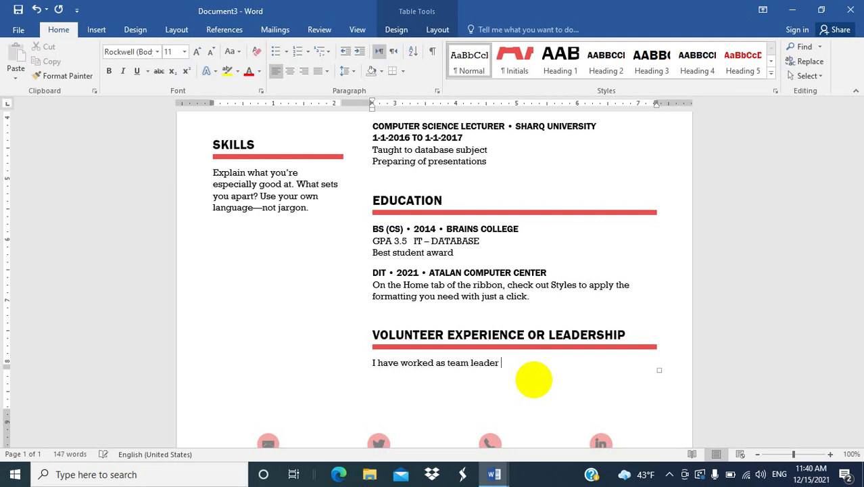
text(with I)
text(GATE G)
text(roup of )
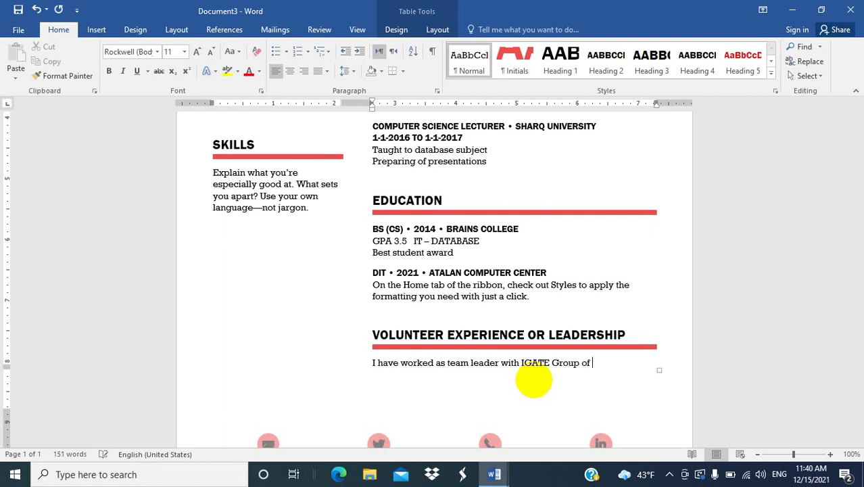
text(companies )
text(which)
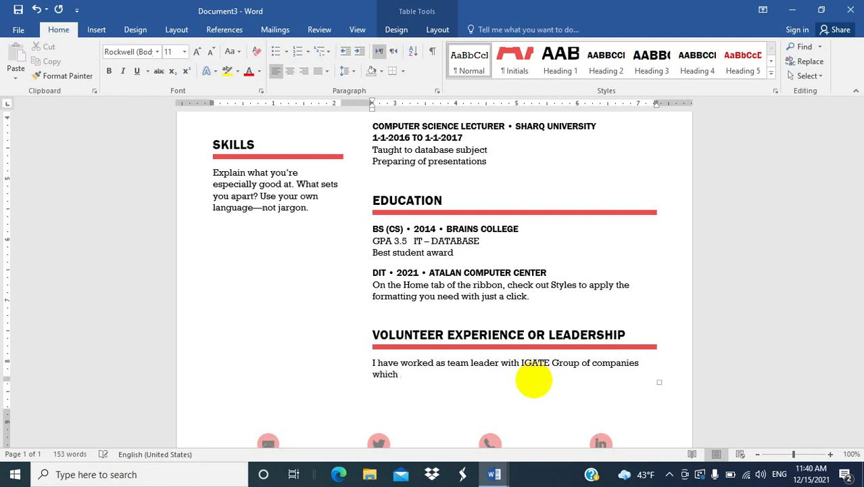
key(BackSpace)
key(BackSpace)
key(BackSpace)
key(BackSpace)
key(BackSpace)
text(and I have )
text(u)
text(e)
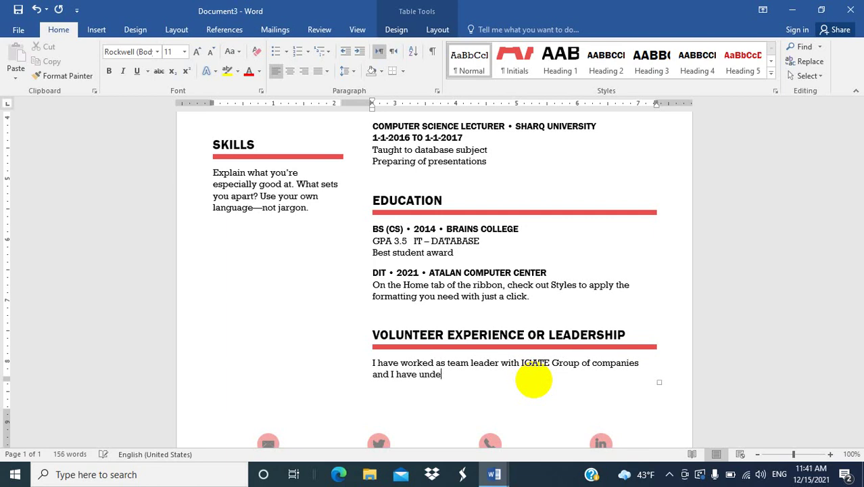
key(BackSpace)
key(BackSpace)
key(BackSpace)
key(BackSpace)
key(BackSpace)
text(iu)
text(und)
key(BackSpace)
key(BackSpace)
key(BackSpace)
text(comp)
text(ted)
text(er)
text(ver)
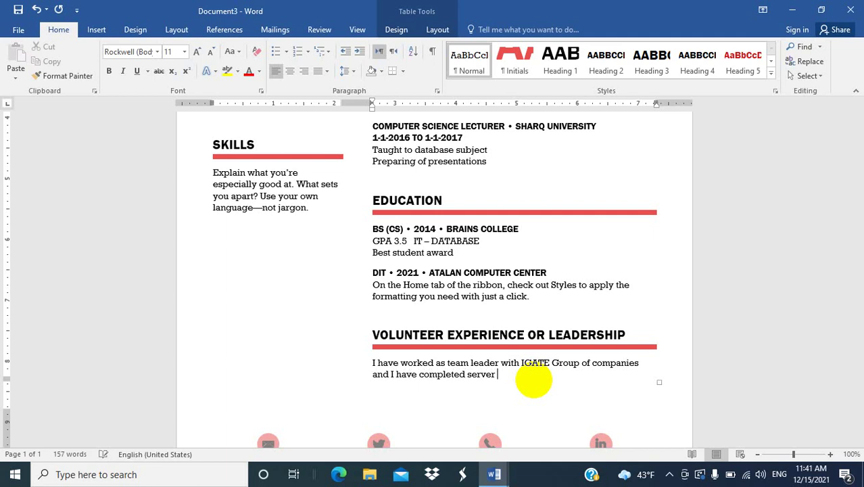
text(proje)
key(BackSpace)
key(BackSpace)
key(BackSpace)
key(BackSpace)
key(BackSpace)
key(BackSpace)
text(IT )
text(projects)
text( and I)
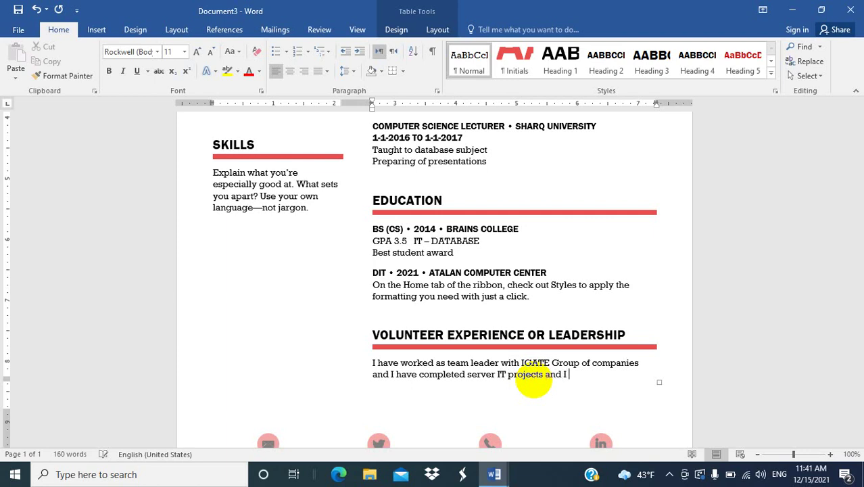
text( was team le)
text(ader f)
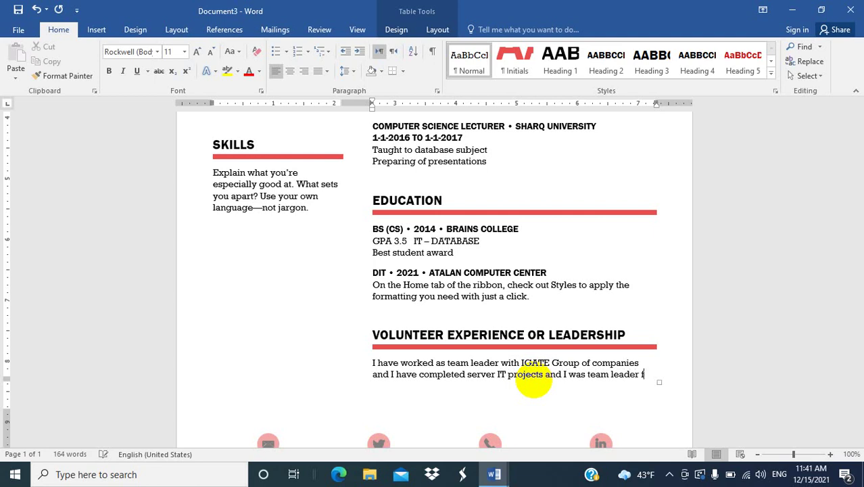
text(or a gro)
text(up of pe)
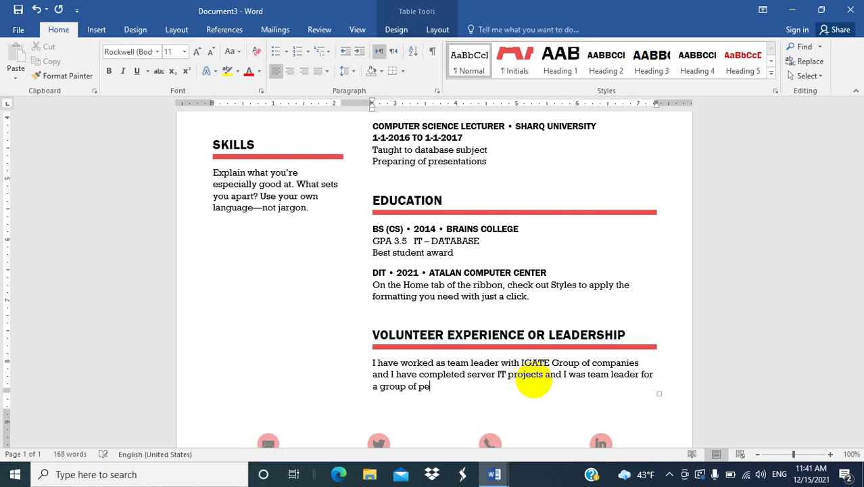
text(ople)
- Start an 'ACCRA Netwo' line below the paragraph, then delete that extra line
key(Return)
text(ACCRA )
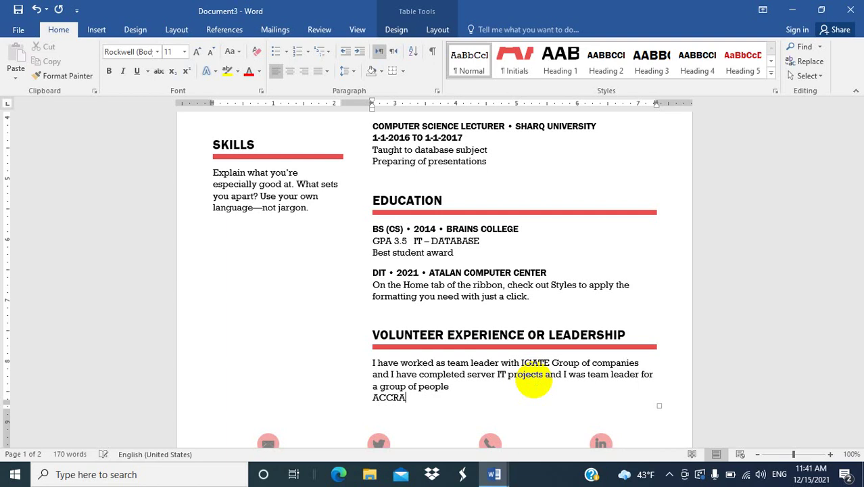
text(Netwo)
key(Down)
key(BackSpace)
key(BackSpace)
key(BackSpace)
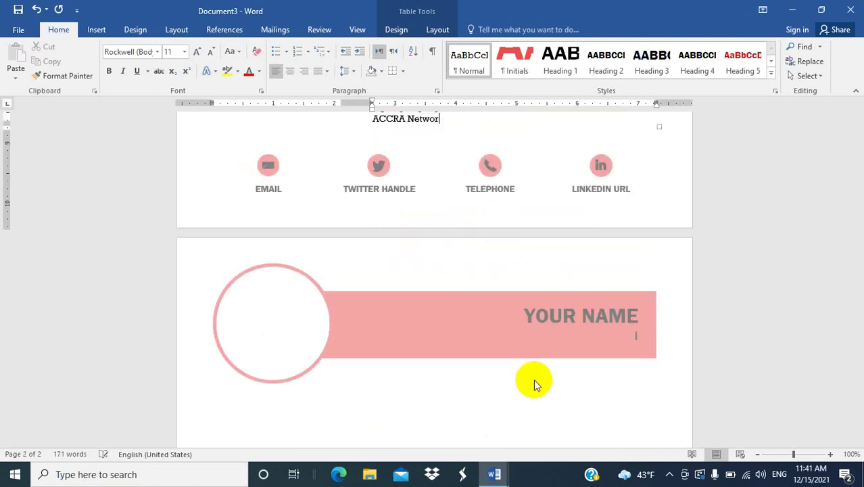
key(BackSpace)
key(BackSpace)
key(BackSpace)
key(BackSpace)
key(BackSpace)
key(BackSpace)
key(BackSpace)
key(BackSpace)
key(BackSpace)
key(BackSpace)
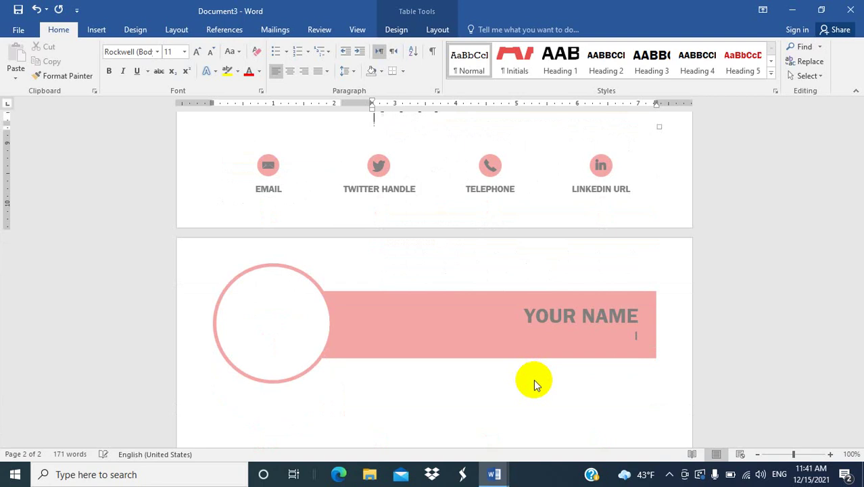
key(BackSpace)
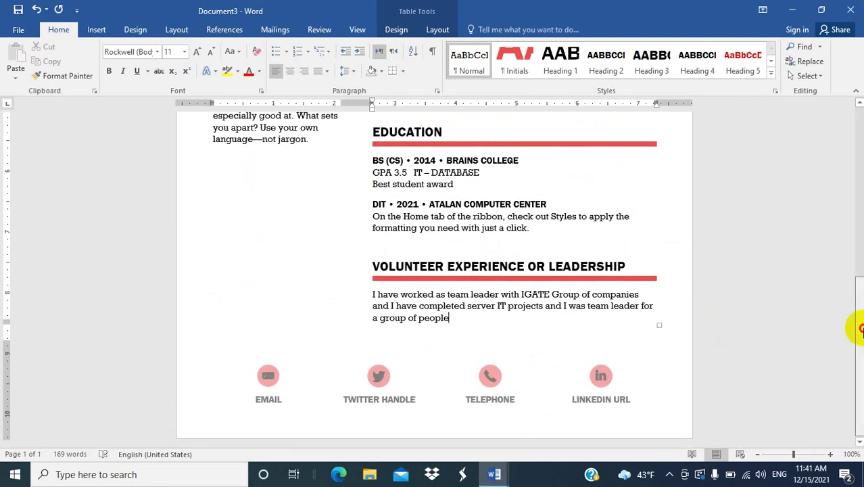
drag(860, 324, 860, 226)
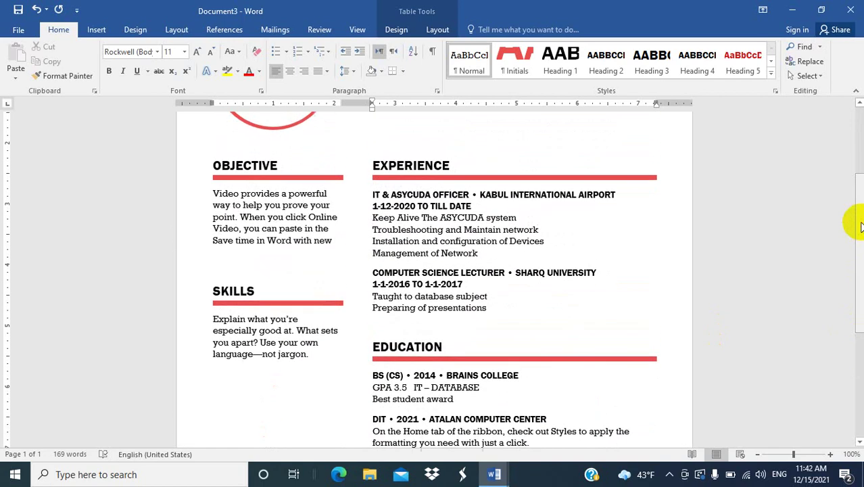
triple_click(325, 358)
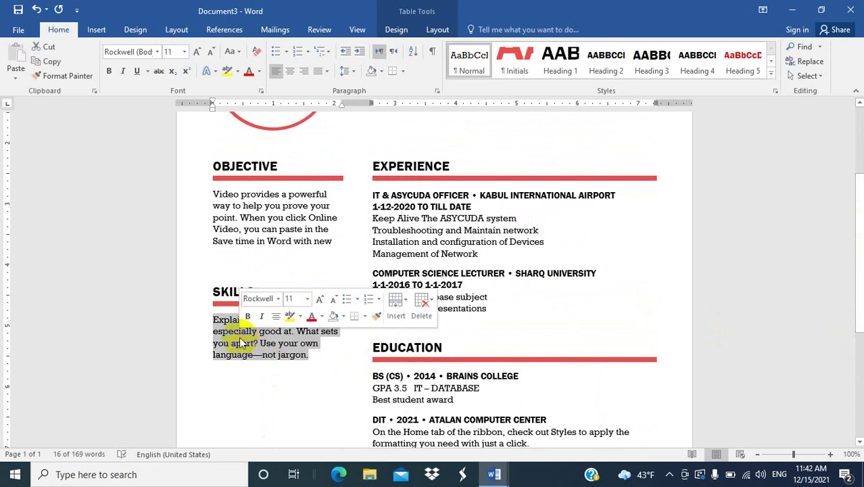
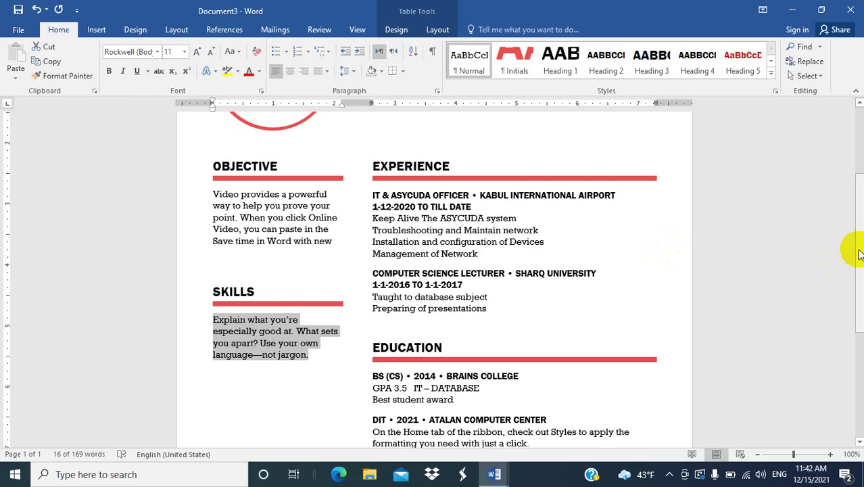
- Scroll to the page bottom and open the footer holding the EMAIL, TWITTER HANDLE, TELEPHONE and LINKEDIN URL placeholders
scroll(859, 252, down, 2)
scroll(859, 252, down, 3)
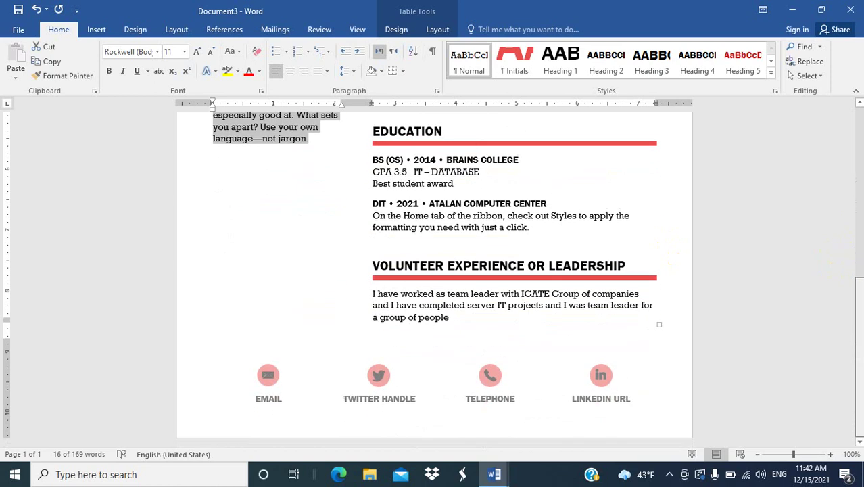
click(272, 391)
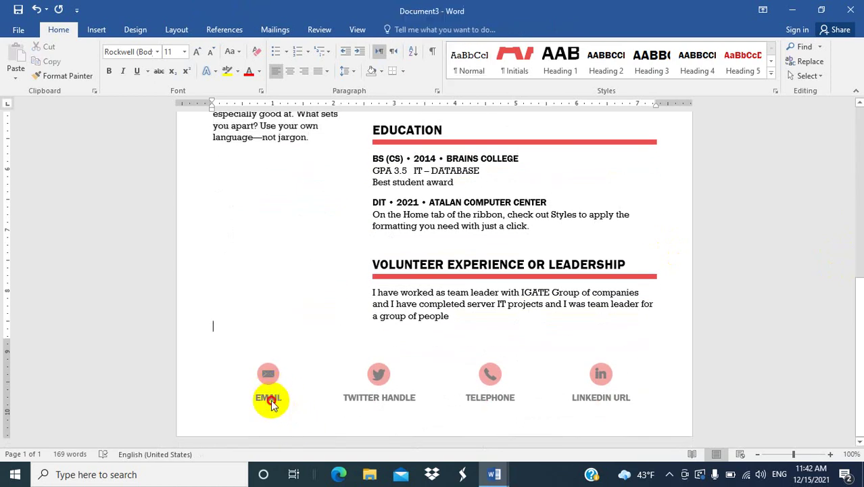
double_click(268, 372)
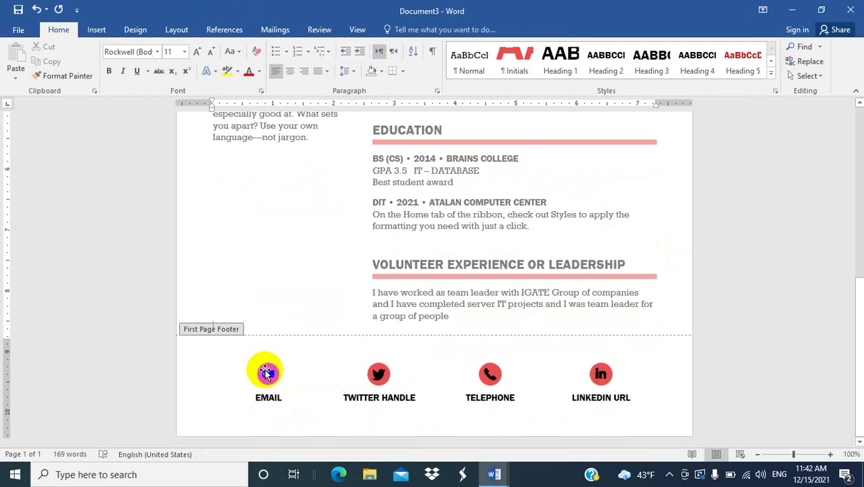
double_click(268, 397)
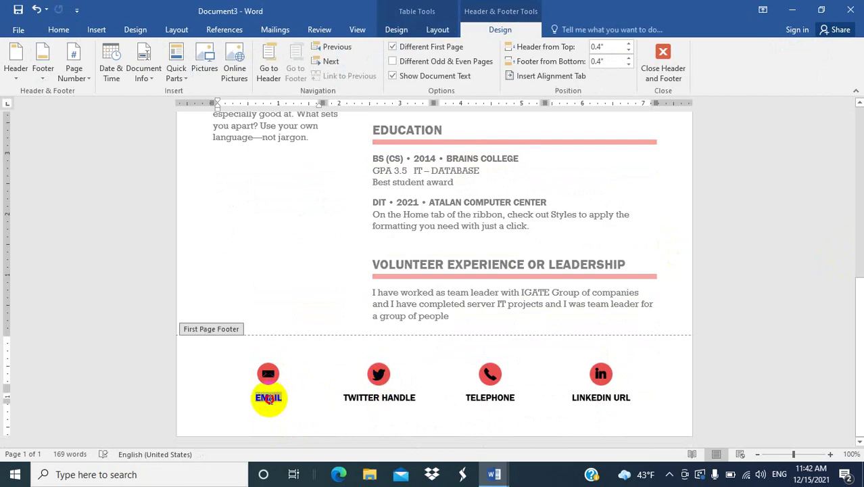
double_click(304, 239)
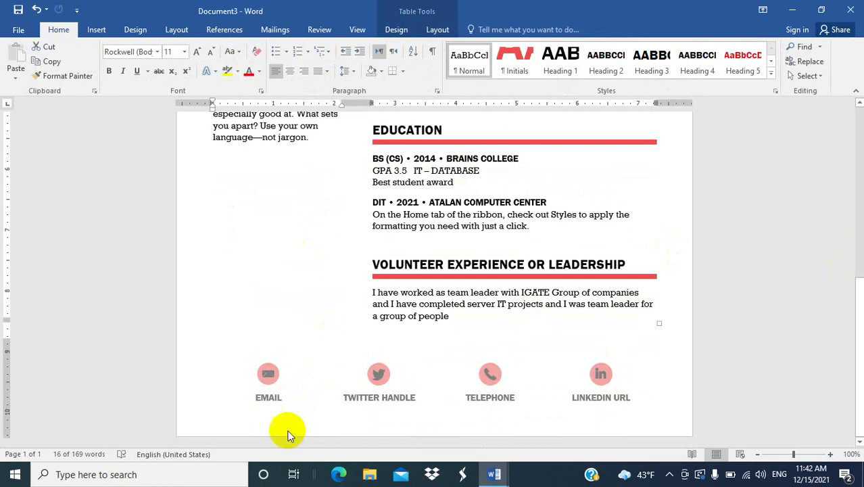
double_click(267, 397)
click(267, 397)
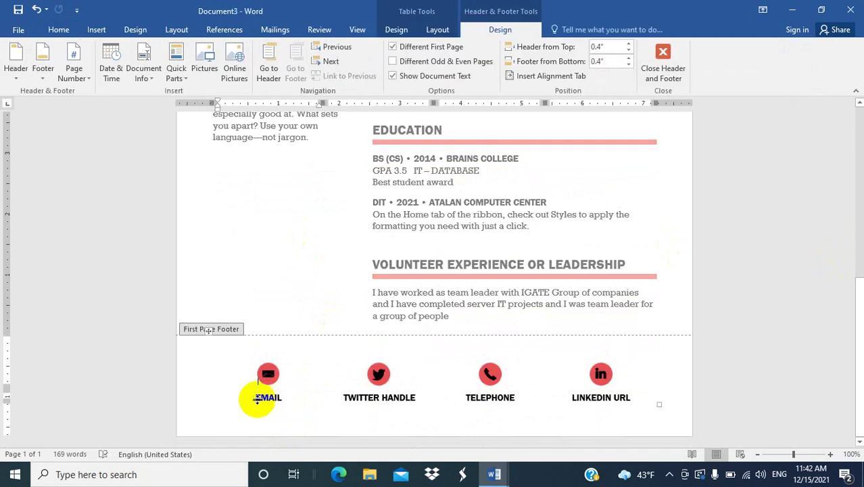
- Replace the EMAIL placeholder with the owner's email address, correcting a mistyped first attempt
click(256, 397)
drag(257, 397, 281, 400)
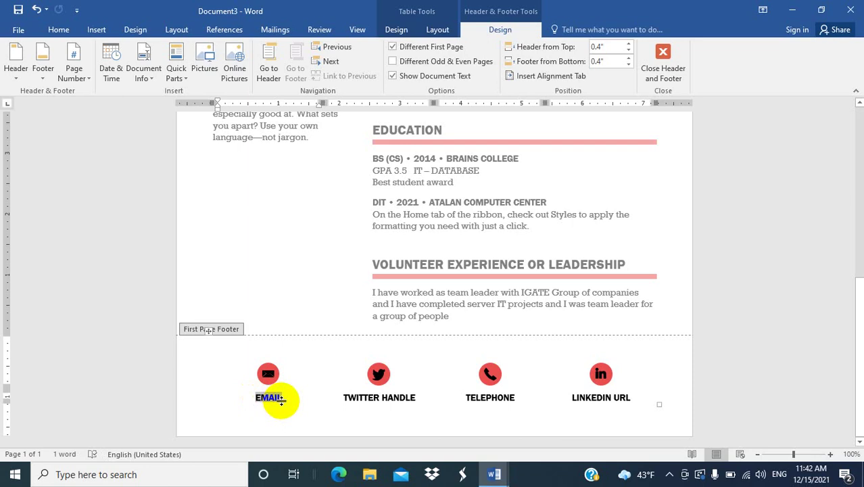
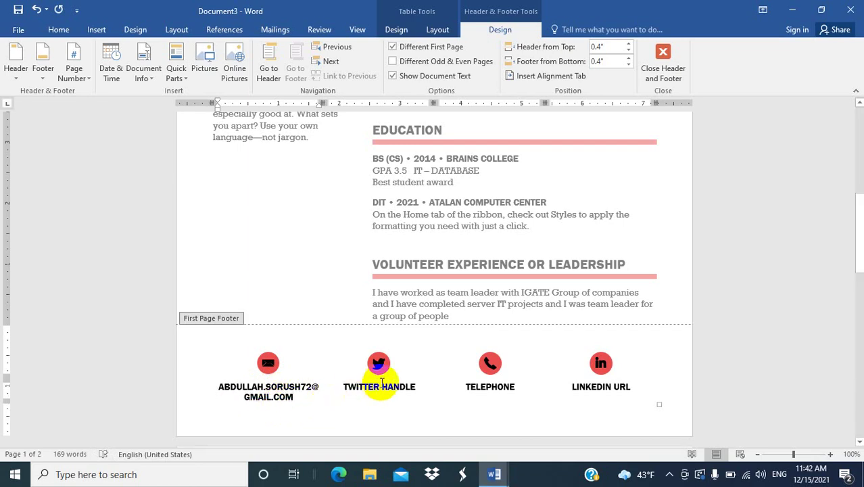
- Set the Twitter handle to NONE and enter the owner's phone number under TELEPHONE
triple_click(383, 385)
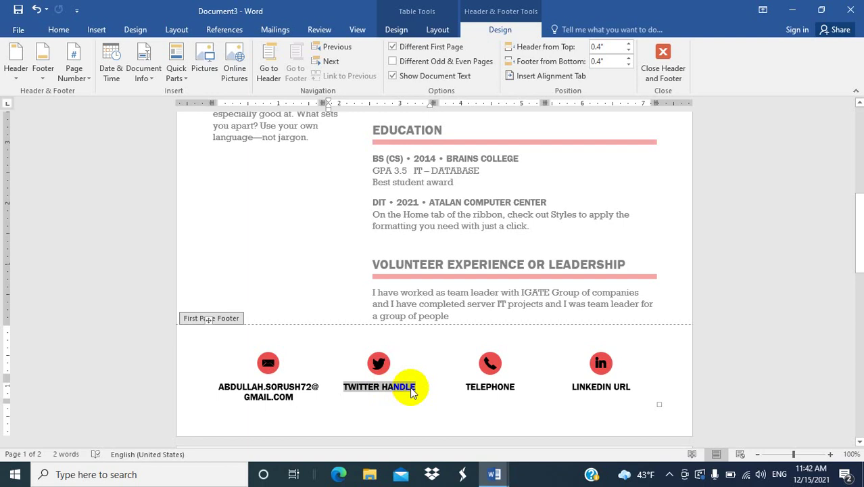
text(NONE)
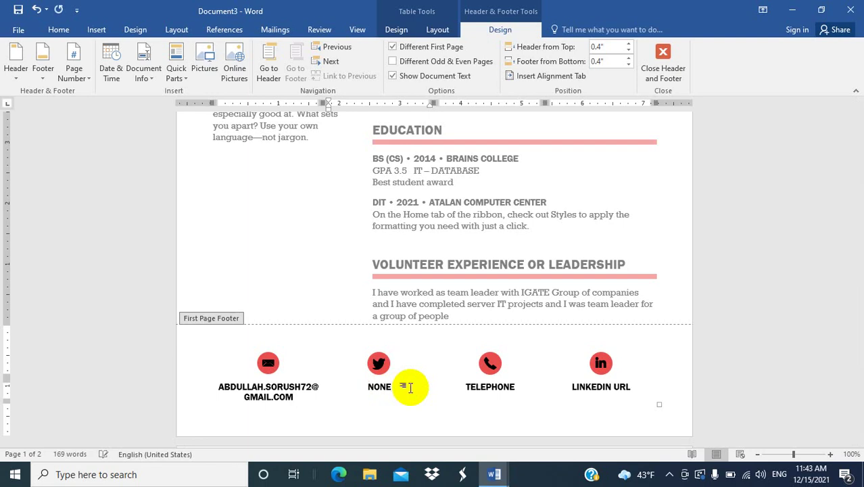
triple_click(490, 389)
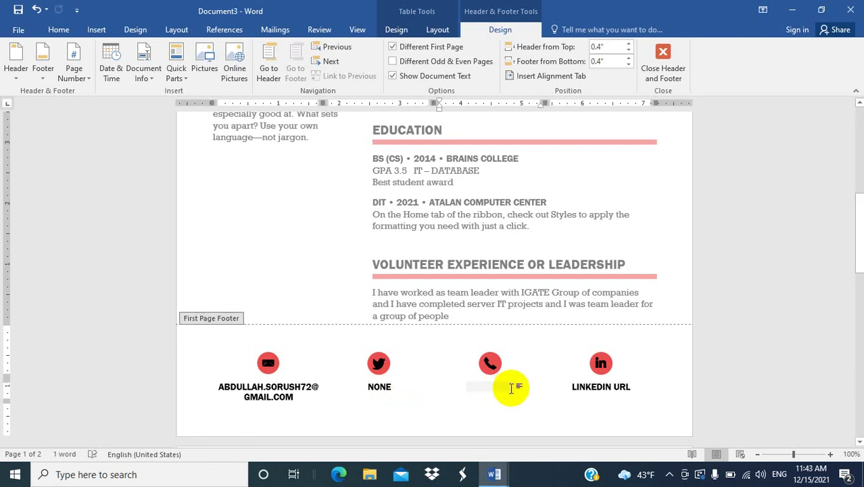
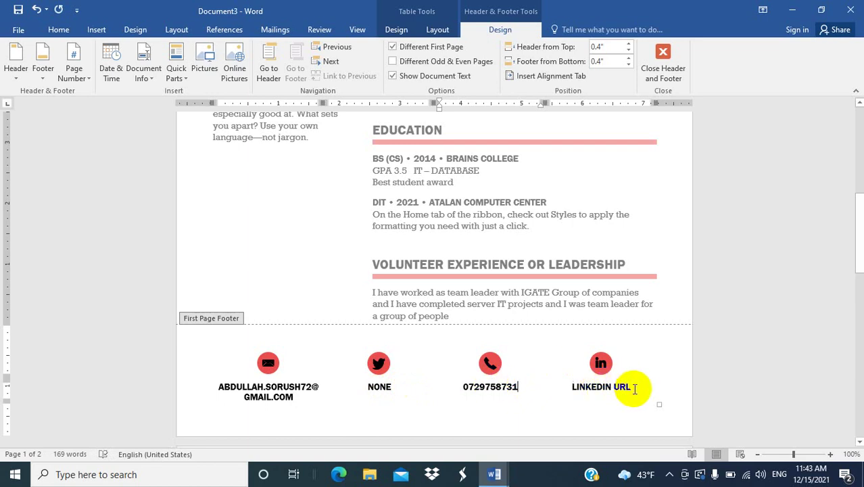
double_click(631, 387)
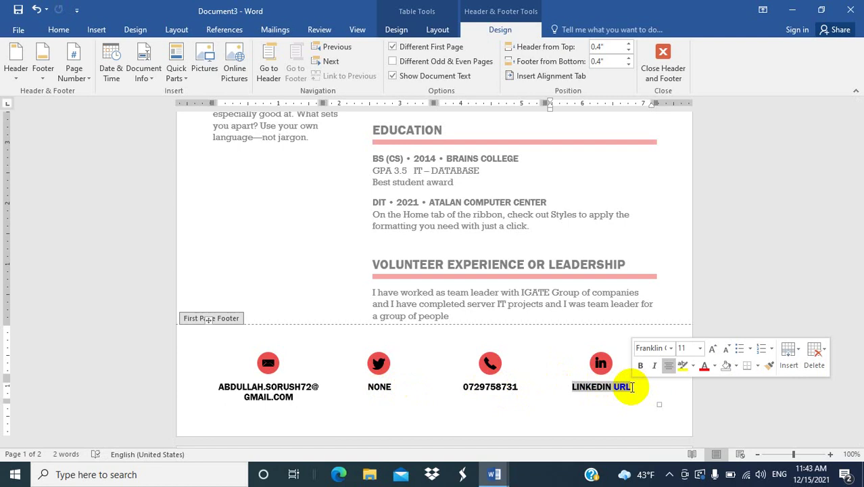
- In a new Edge tab, search Google for the resume owner's name
click(338, 474)
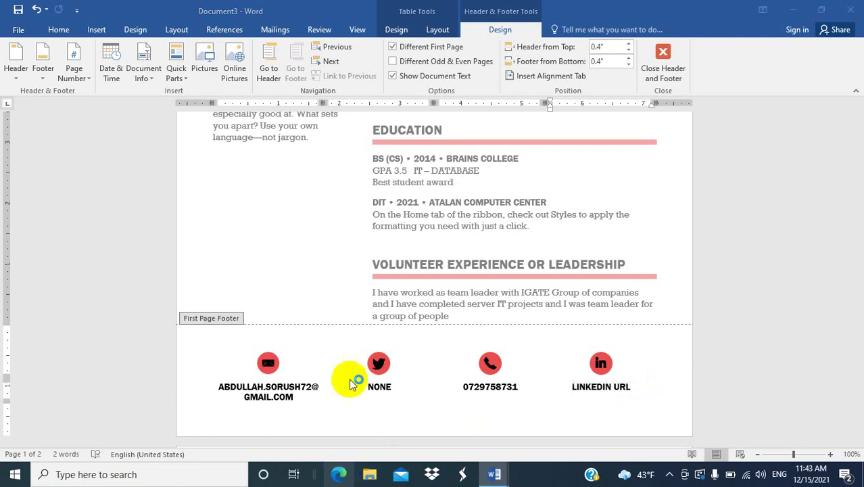
text(google.com)
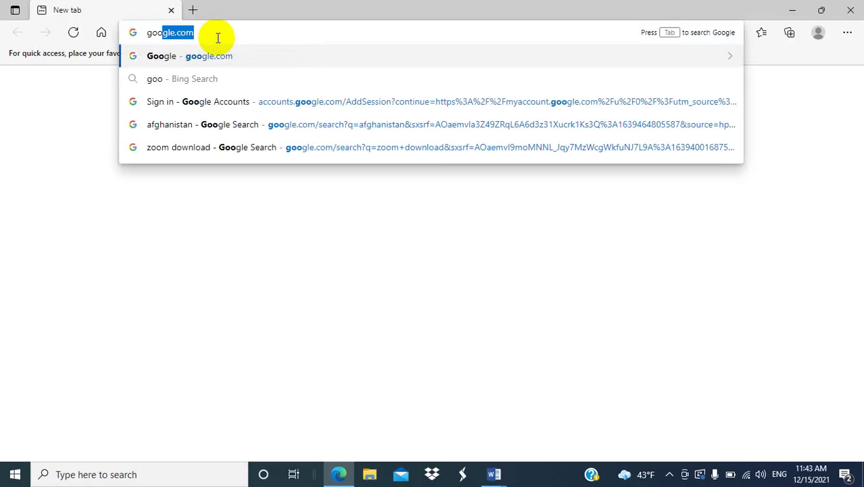
key(Return)
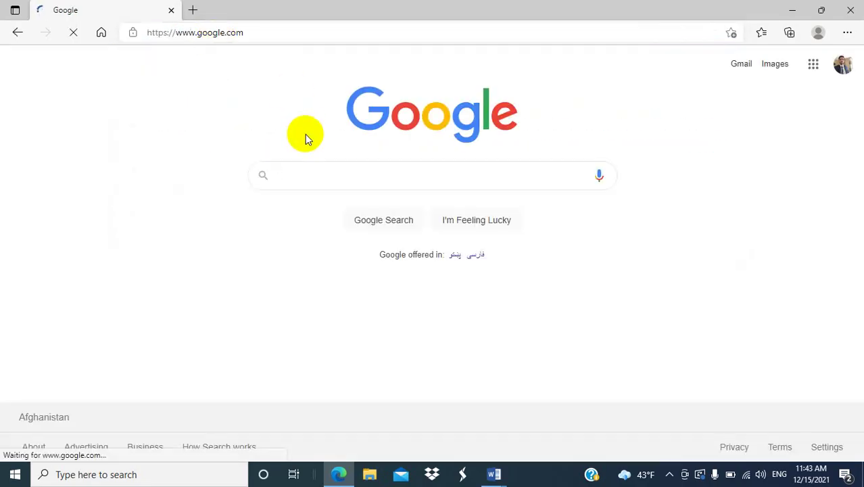
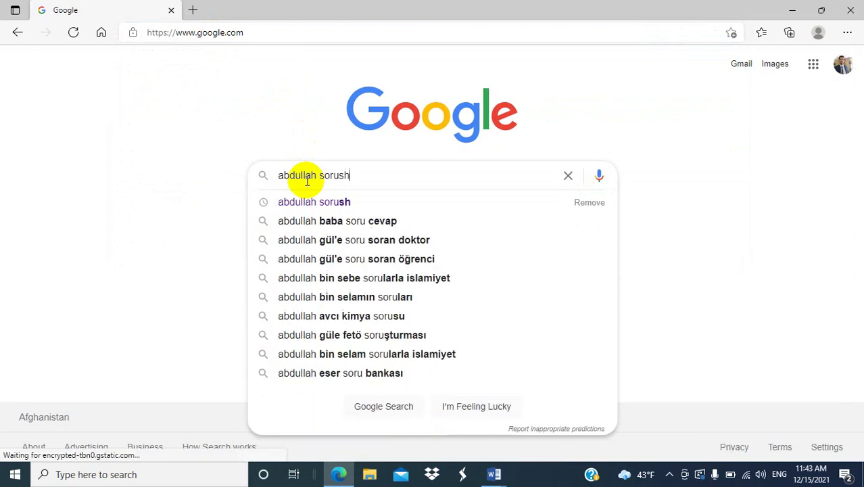
key(Return)
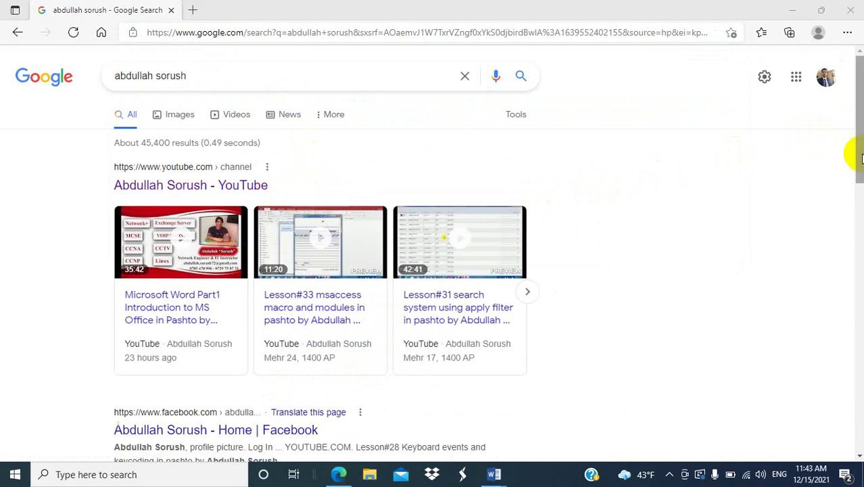
- Open the owner's LinkedIn profile from the results and select its web address
drag(860, 135, 859, 185)
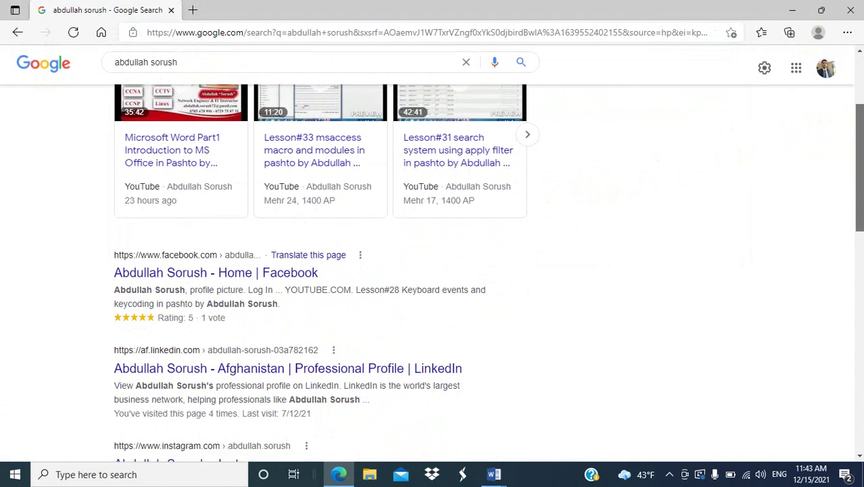
drag(859, 186, 859, 211)
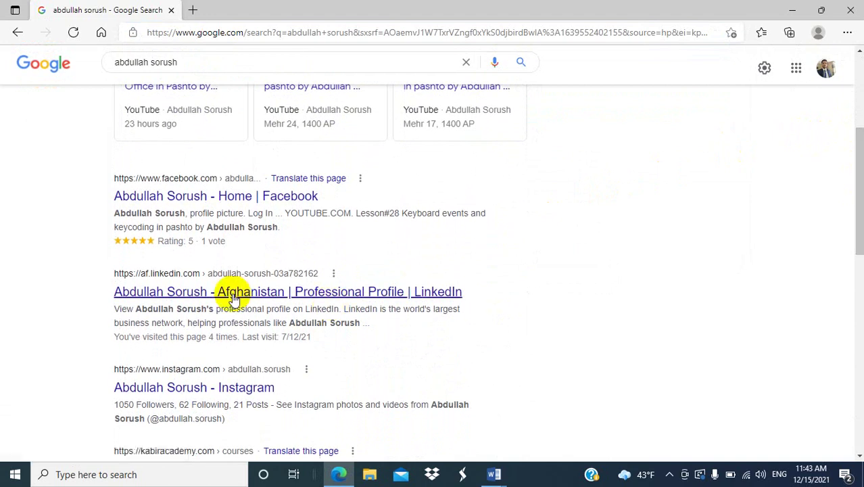
click(232, 293)
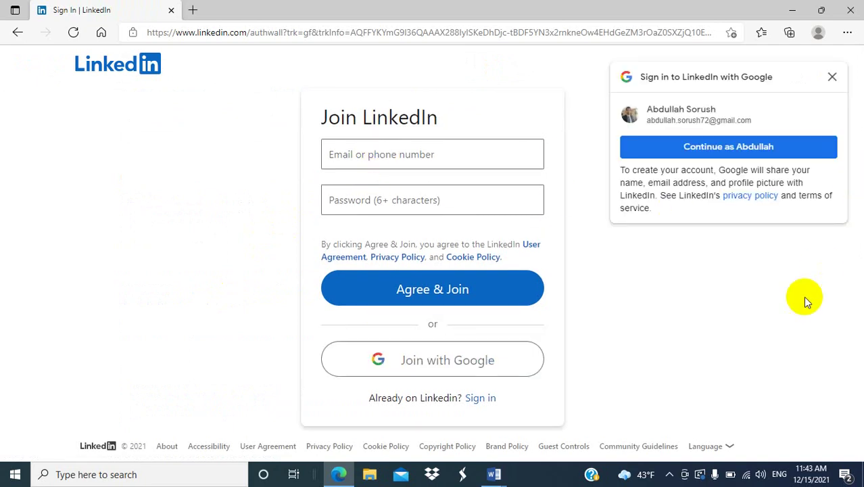
click(17, 32)
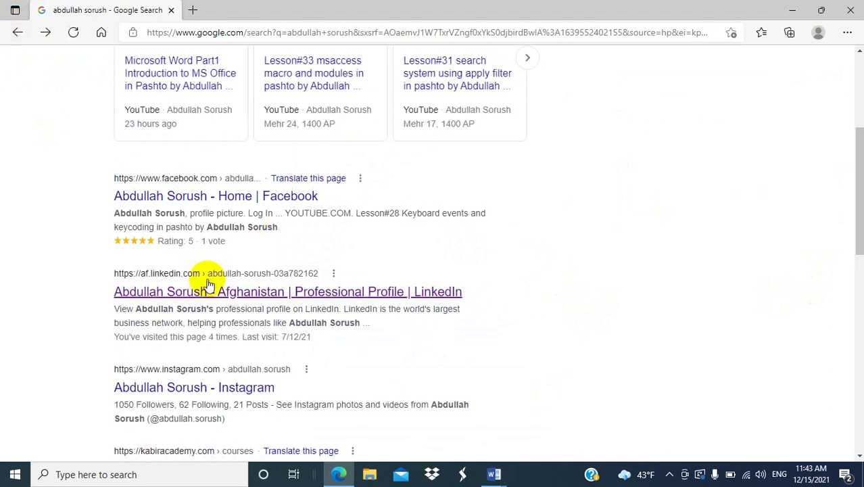
click(204, 286)
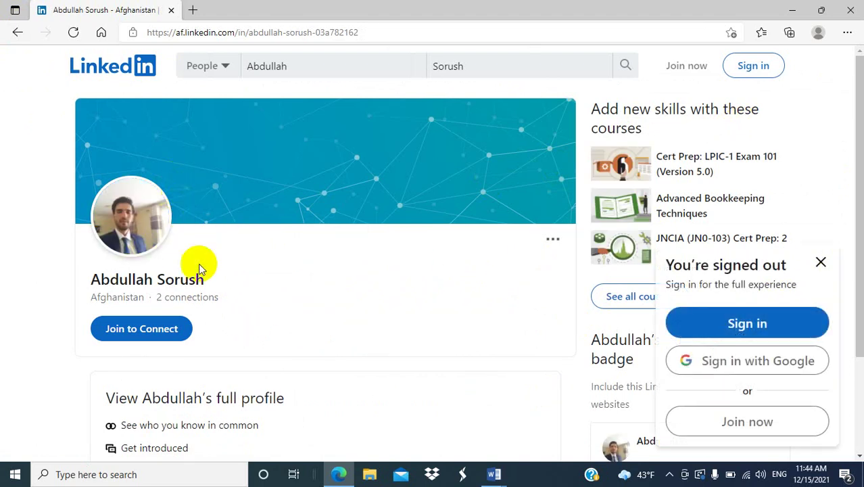
scroll(854, 135, down, 2)
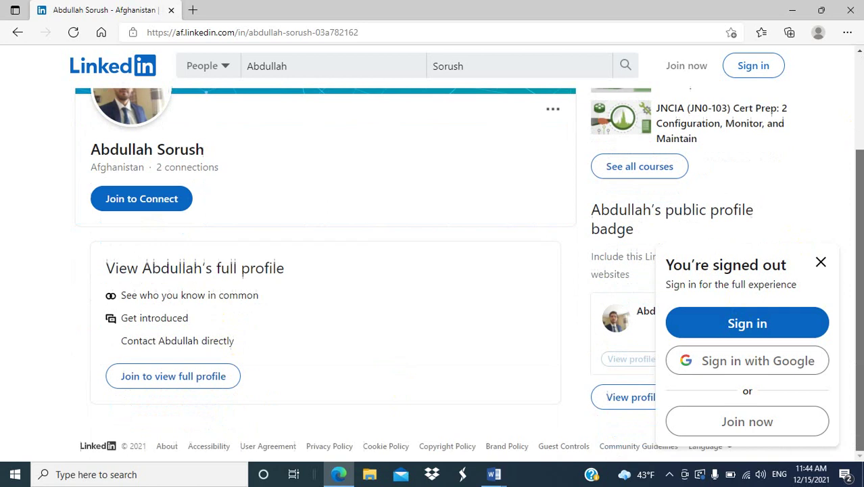
scroll(854, 106, up, 2)
click(315, 37)
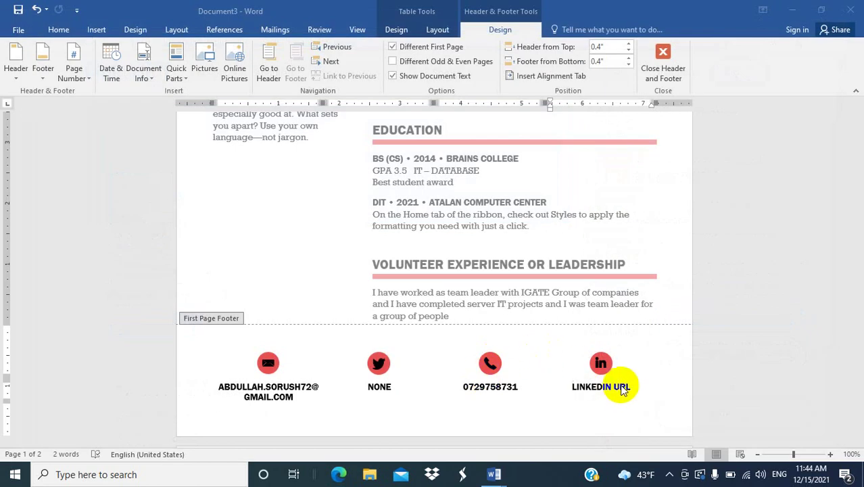
- Paste the LinkedIn profile address over the LINKEDIN URL placeholder and close footer editing
double_click(620, 387)
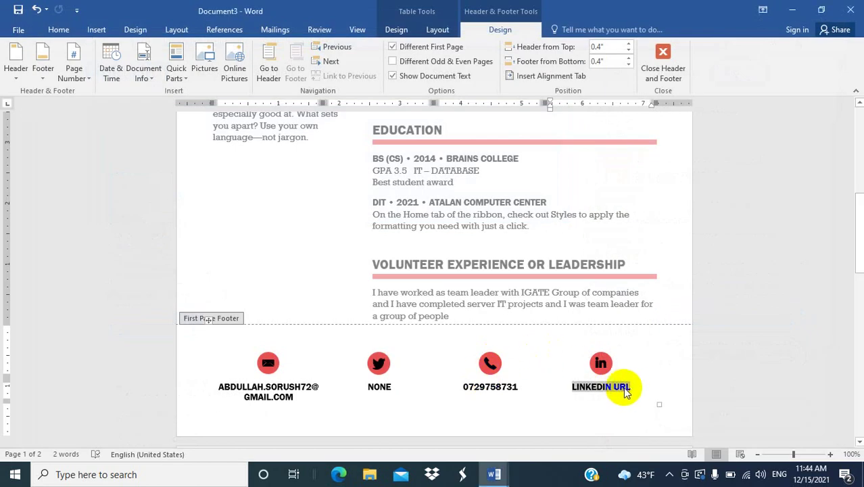
key(ctrl+v)
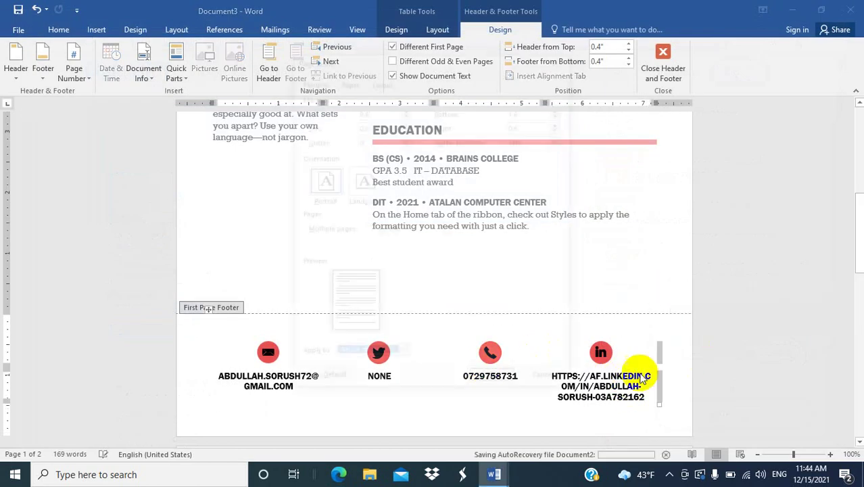
double_click(652, 330)
click(545, 383)
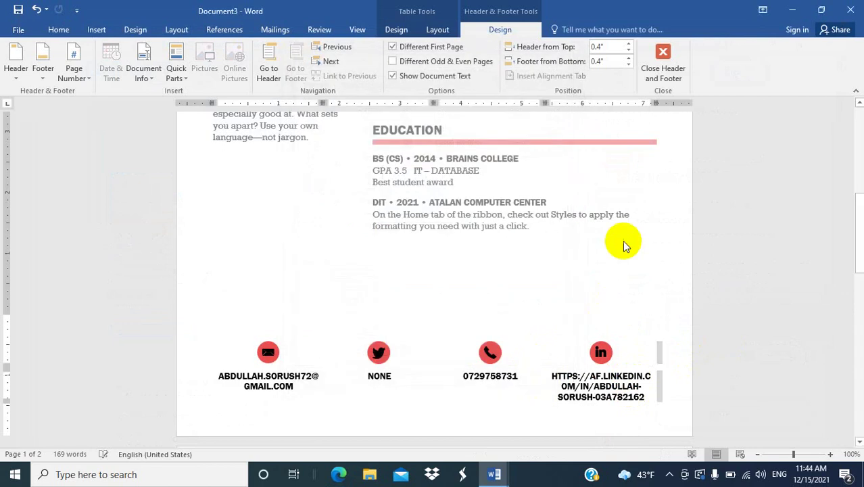
double_click(617, 243)
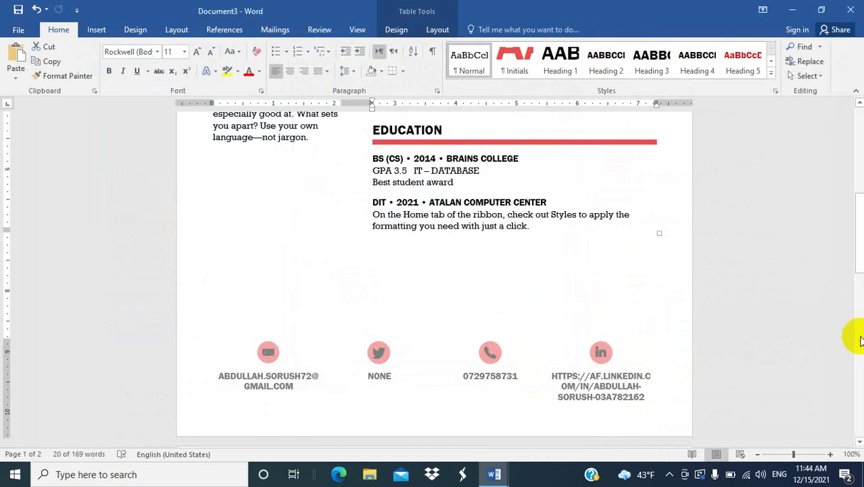
drag(857, 226, 856, 155)
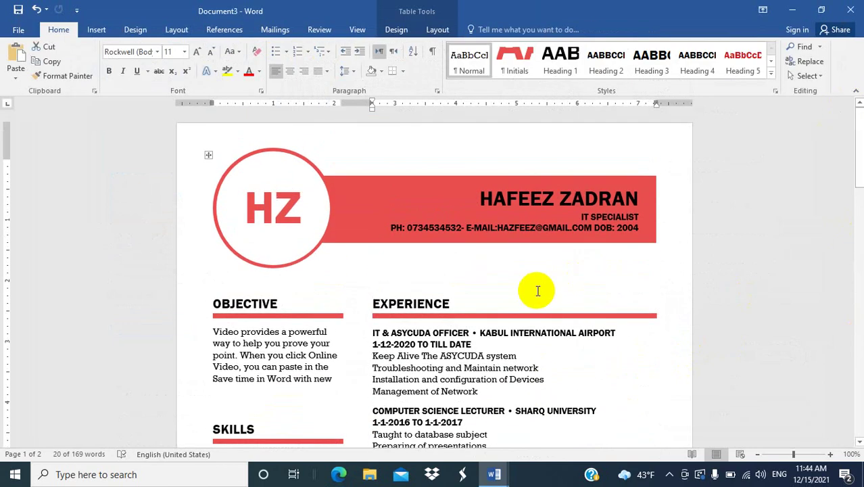
click(18, 30)
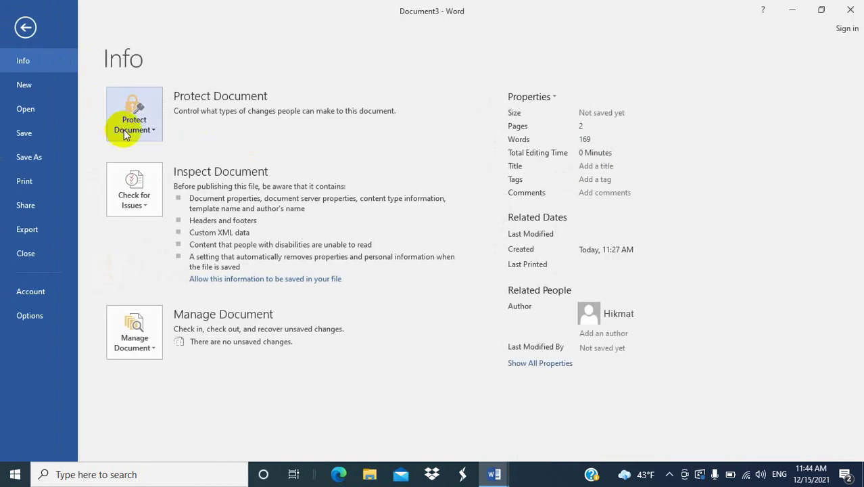
click(26, 40)
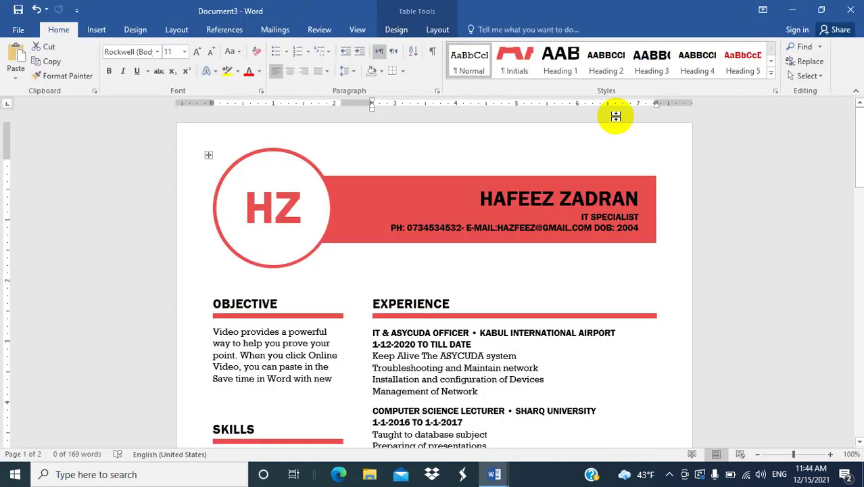
- Close the resume, Document2 and Document1 without saving so Word exits
click(851, 9)
click(433, 261)
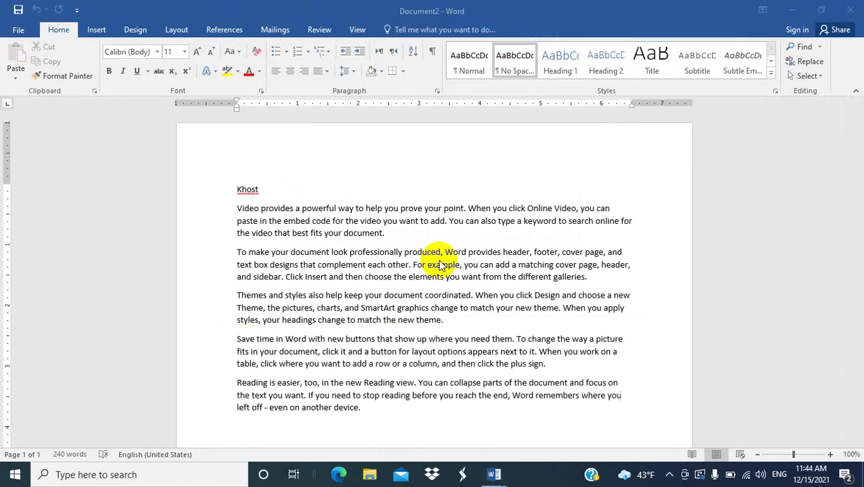
click(850, 9)
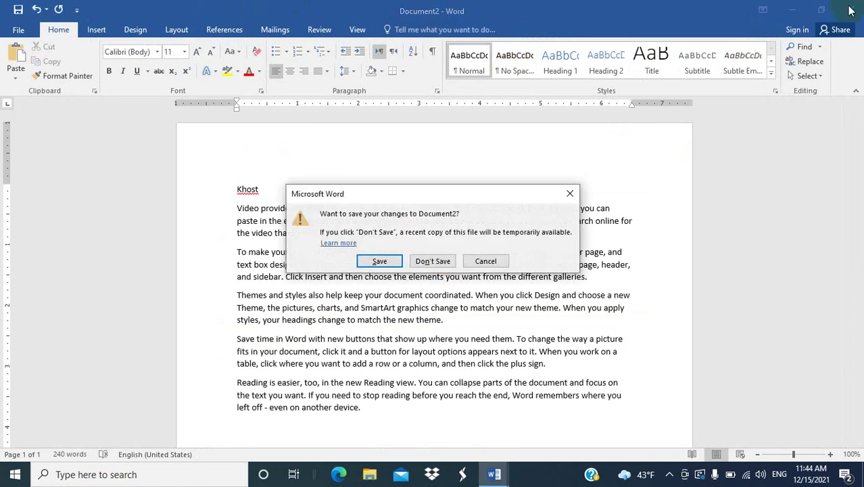
click(431, 265)
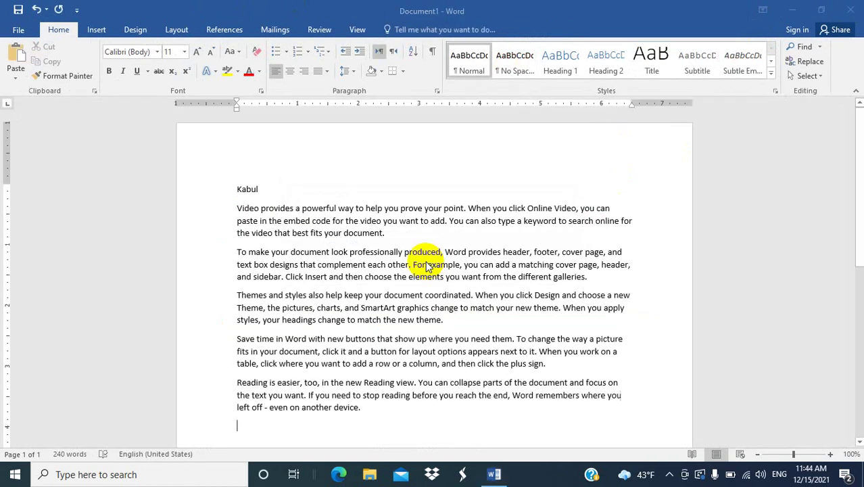
click(846, 12)
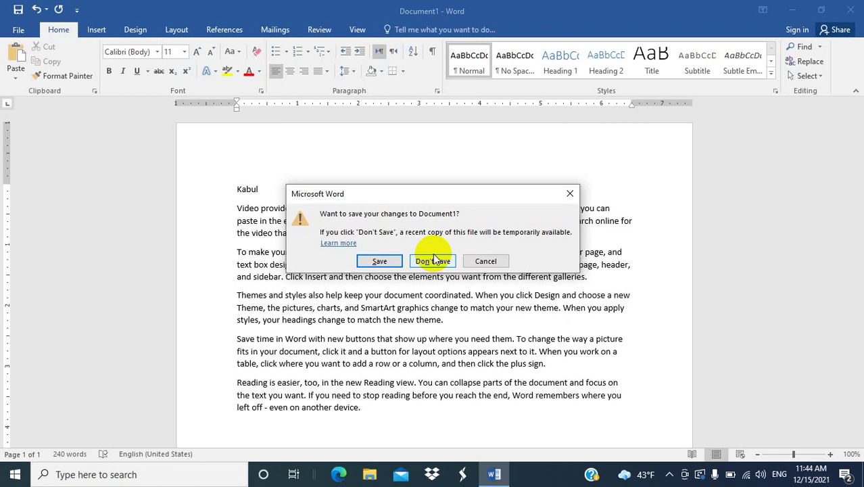
click(436, 261)
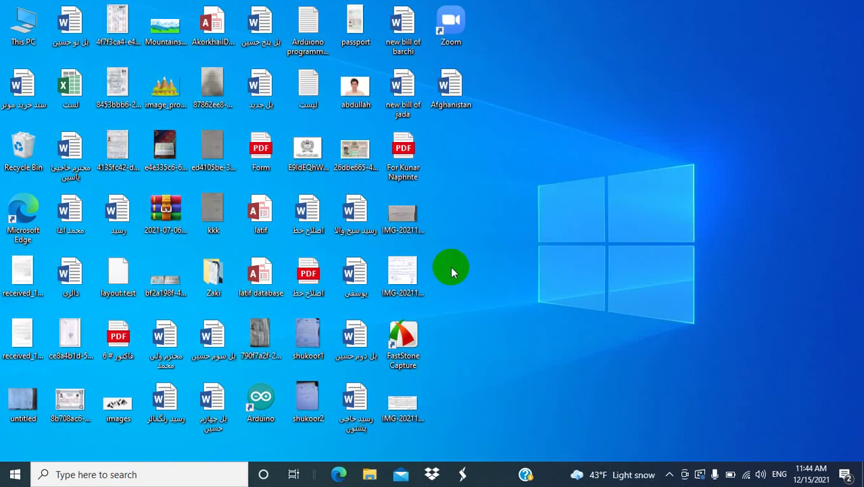